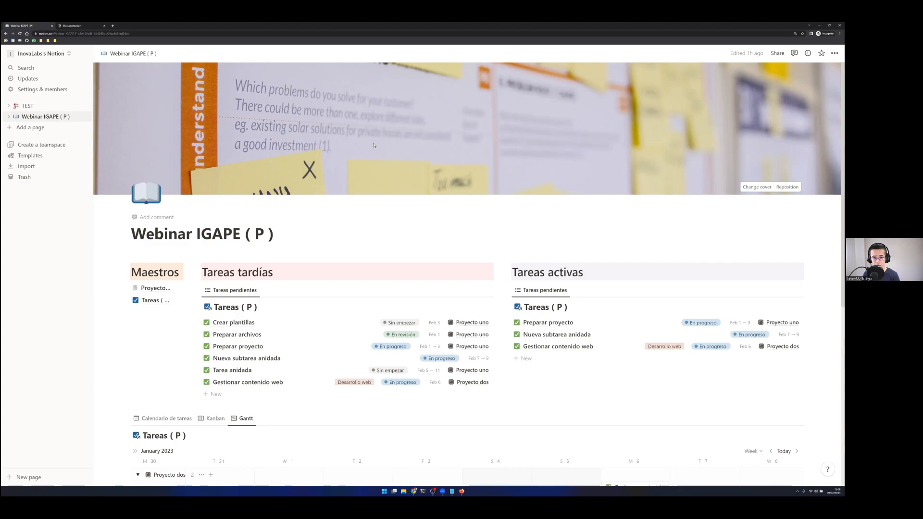
- Review the Webinar IGAPE ( P ) dashboard, comparing the Kanban, Gantt and Calendario de tareas views of the Tareas ( P ) database
{"action": "scroll", "coordinate": [362, 229], "scroll_direction": "down", "scroll_amount": 3}
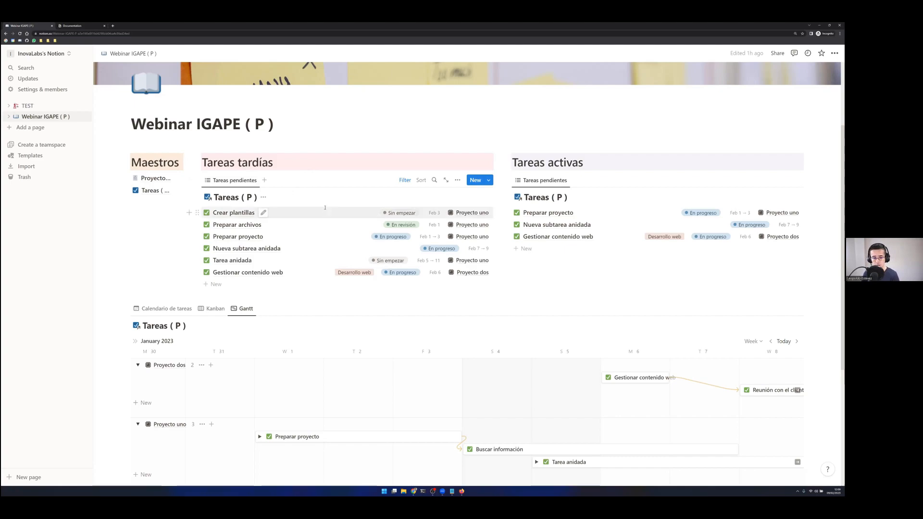
{"action": "scroll", "coordinate": [377, 219], "scroll_direction": "down", "scroll_amount": 3}
{"action": "scroll", "coordinate": [377, 219], "scroll_direction": "down", "scroll_amount": 1}
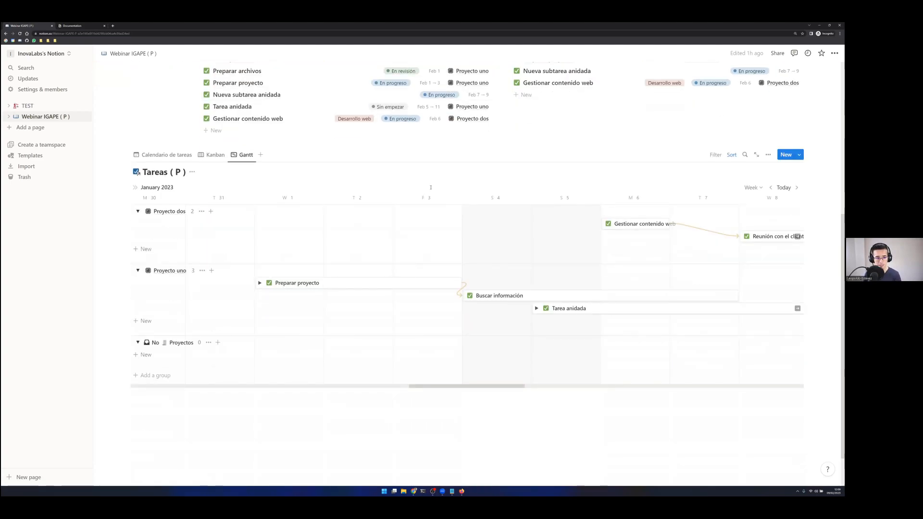
{"action": "left_click", "coordinate": [174, 155]}
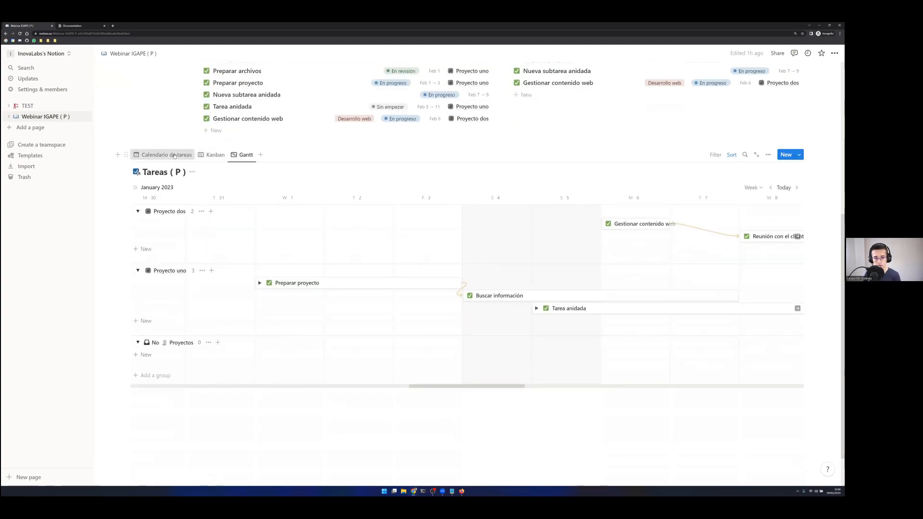
{"action": "left_click", "coordinate": [210, 154]}
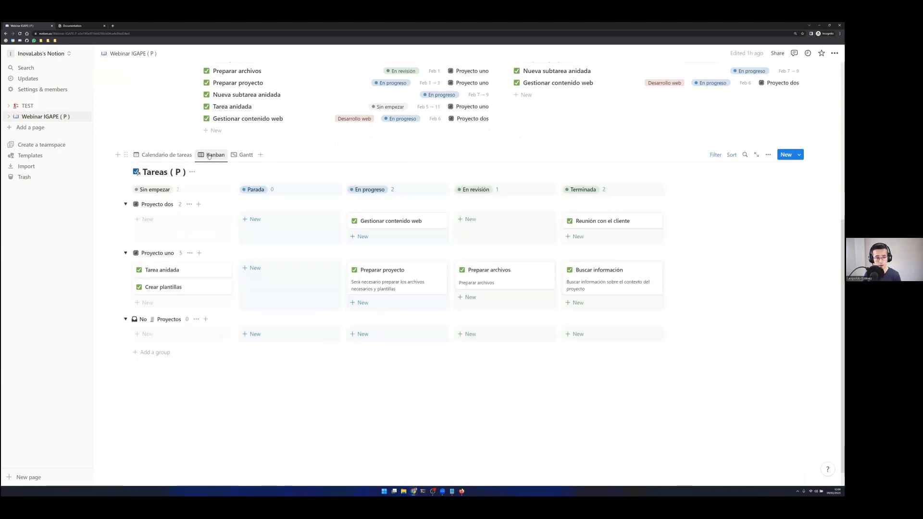
{"action": "left_click", "coordinate": [245, 155]}
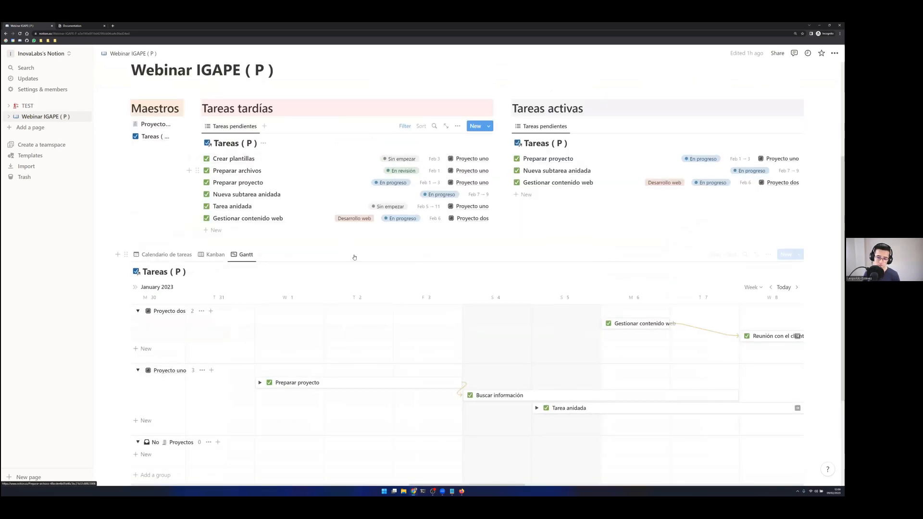
{"action": "scroll", "coordinate": [354, 255], "scroll_direction": "down", "scroll_amount": 3}
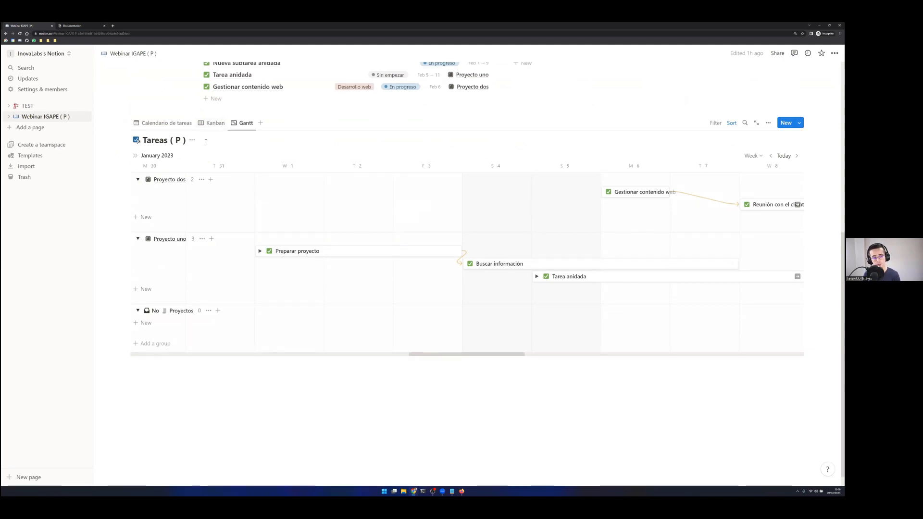
{"action": "left_click", "coordinate": [154, 123]}
{"action": "scroll", "coordinate": [243, 167], "scroll_direction": "up", "scroll_amount": 3}
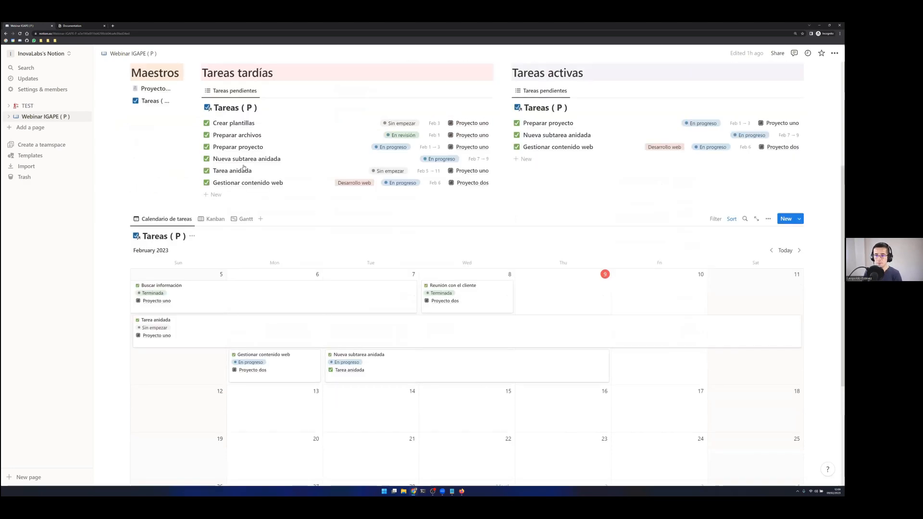
{"action": "scroll", "coordinate": [244, 168], "scroll_direction": "up", "scroll_amount": 1}
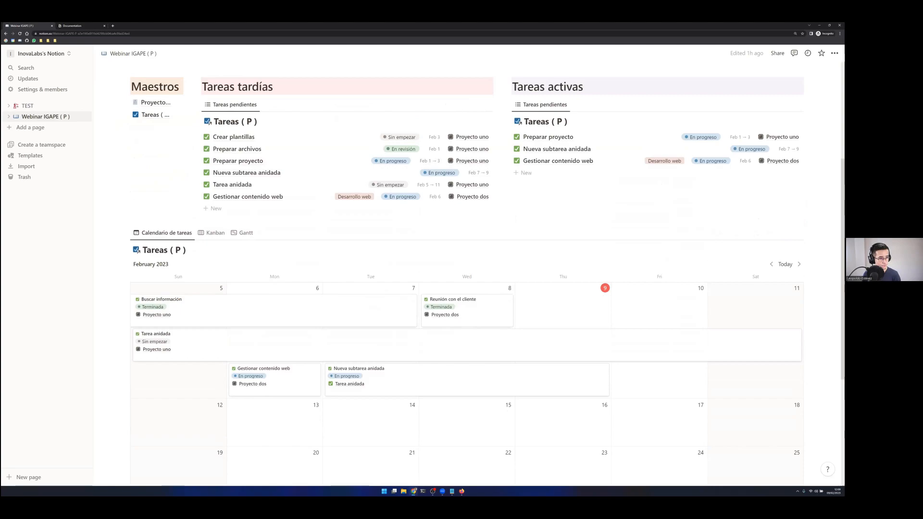
- Create a new page with an icon and change that icon to the dark grey accessibility figure
{"action": "left_click", "coordinate": [25, 128]}
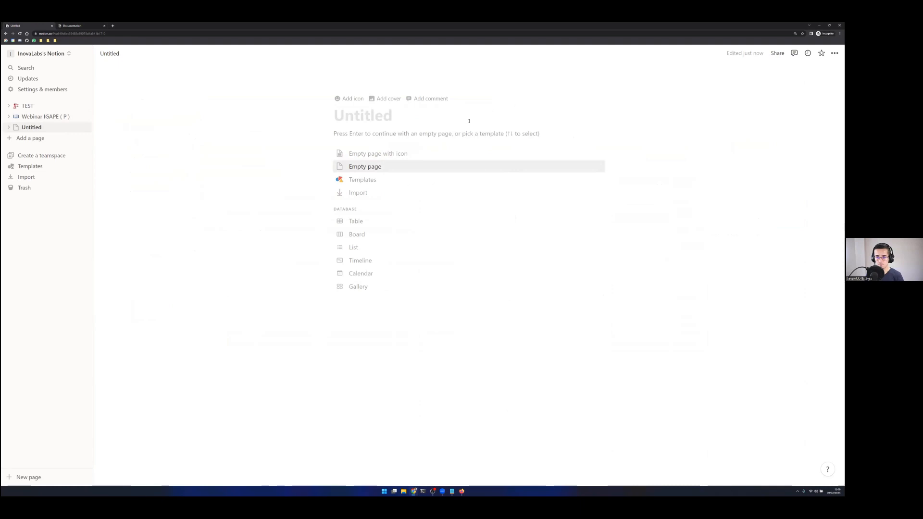
{"action": "left_click", "coordinate": [371, 154]}
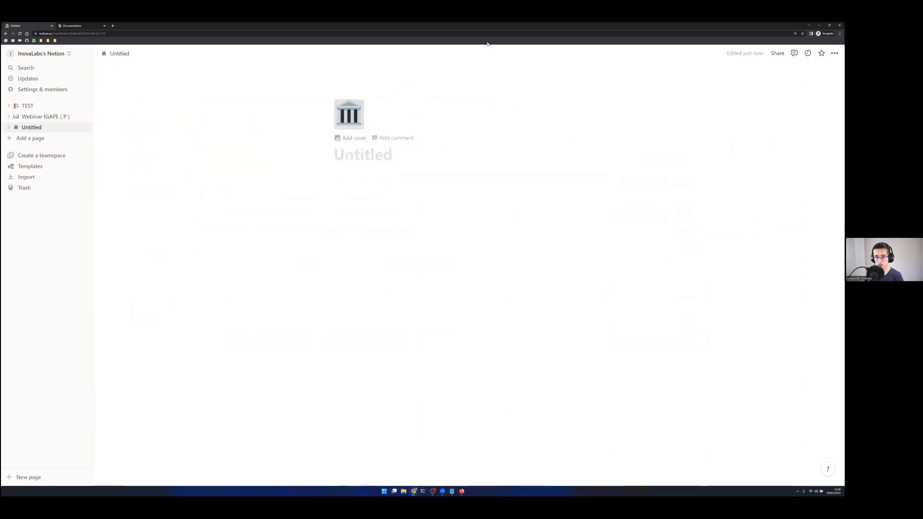
{"action": "left_click", "coordinate": [349, 114]}
{"action": "left_click", "coordinate": [304, 138]}
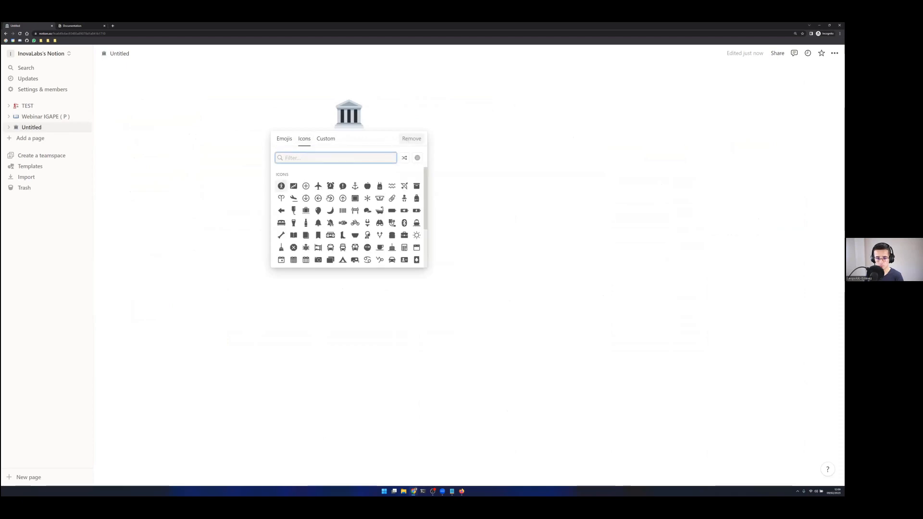
{"action": "left_click", "coordinate": [281, 186]}
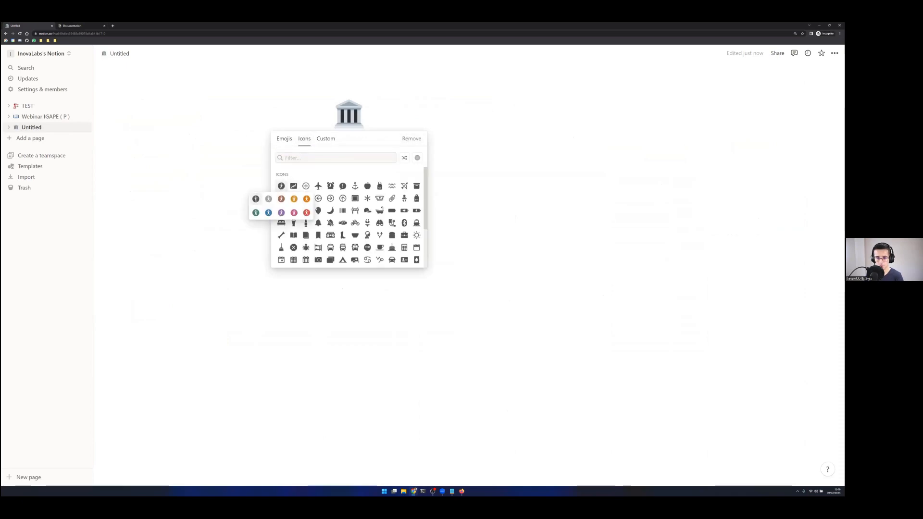
{"action": "left_click", "coordinate": [256, 198]}
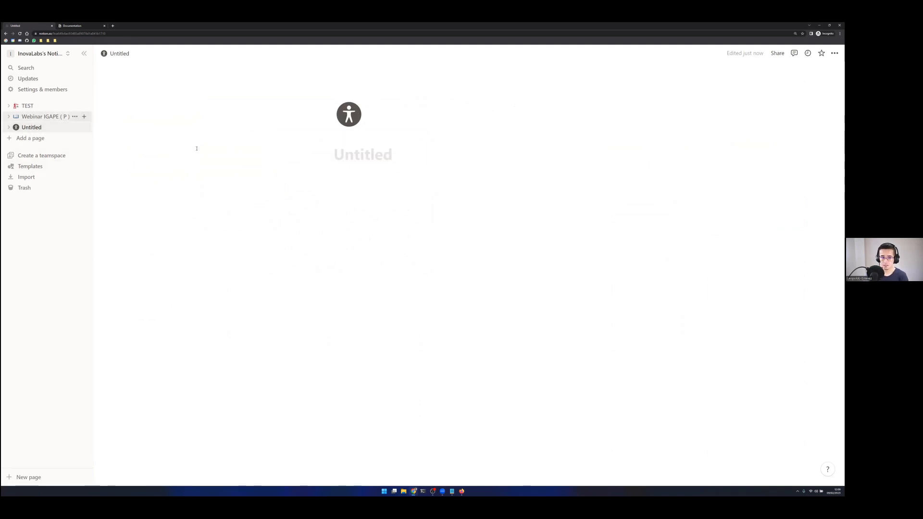
- Set the new untitled page to full width
{"action": "left_click", "coordinate": [387, 154]}
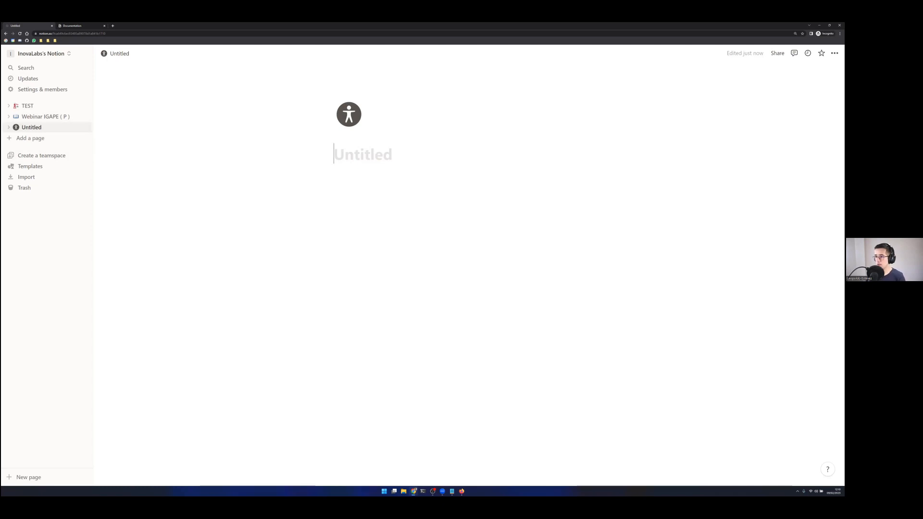
{"action": "left_click", "coordinate": [834, 53]}
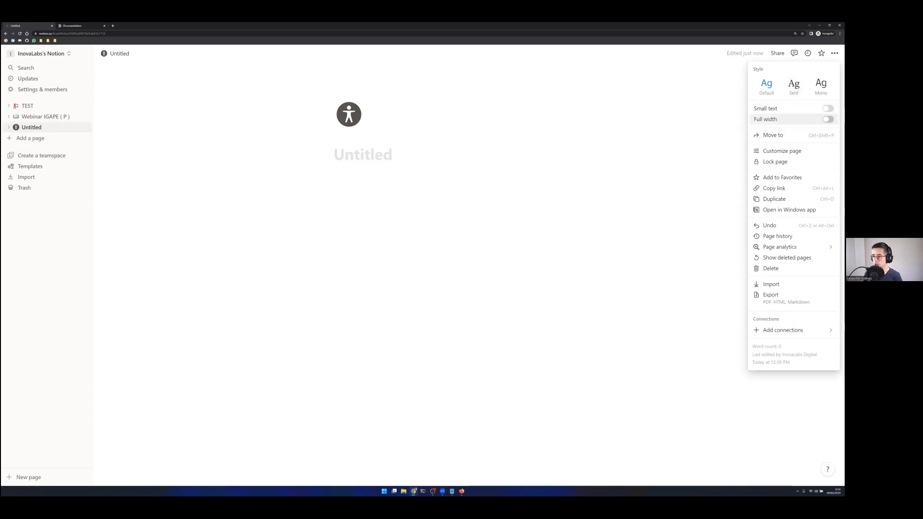
{"action": "left_click", "coordinate": [826, 119]}
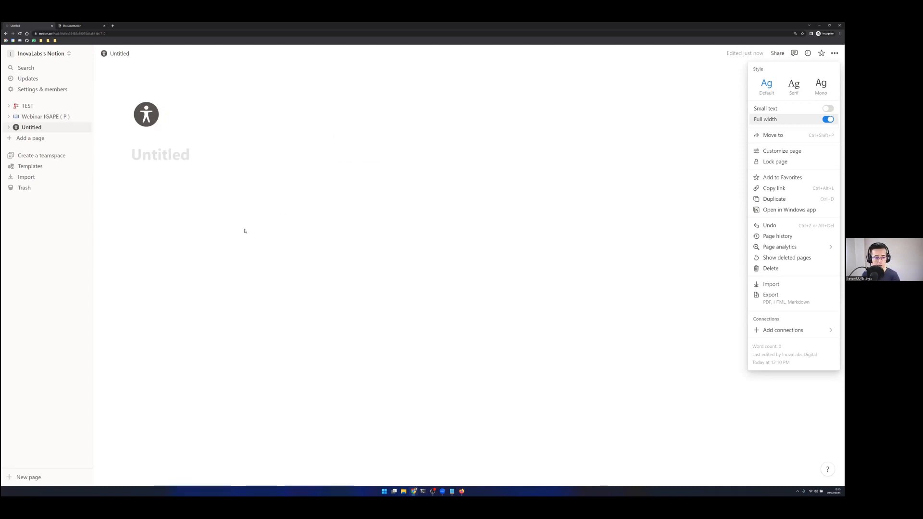
- Title the page "Webinar IGAPE" and start an empty line below the title
{"action": "left_click", "coordinate": [172, 157]}
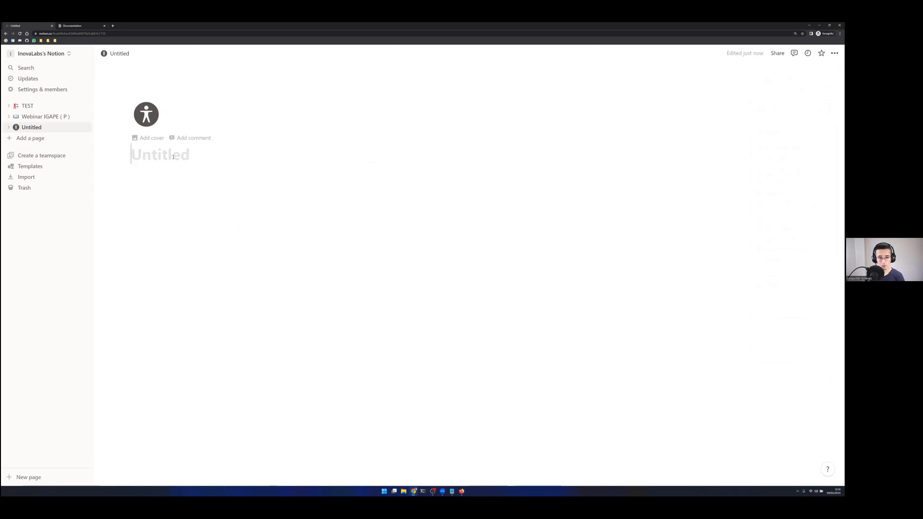
{"action": "type", "text": "Webin"}
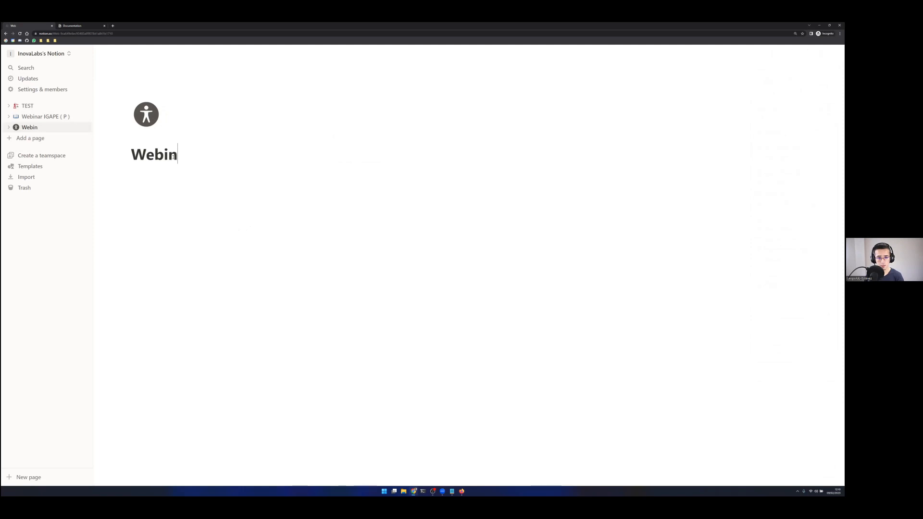
{"action": "type", "text": "ar IGA"}
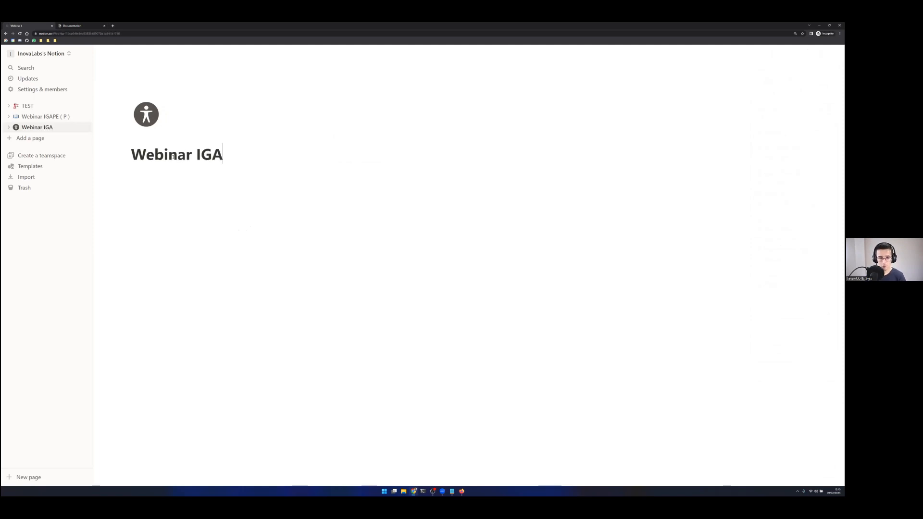
{"action": "type", "text": "(E"}
{"action": "key", "text": "BackSpace"}
{"action": "key", "text": "BackSpace"}
{"action": "type", "text": "PE"}
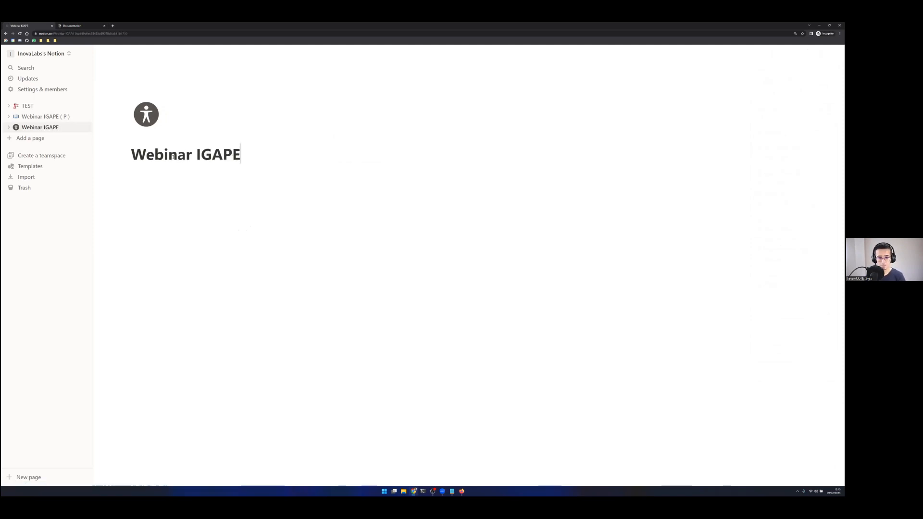
{"action": "key", "text": "Return"}
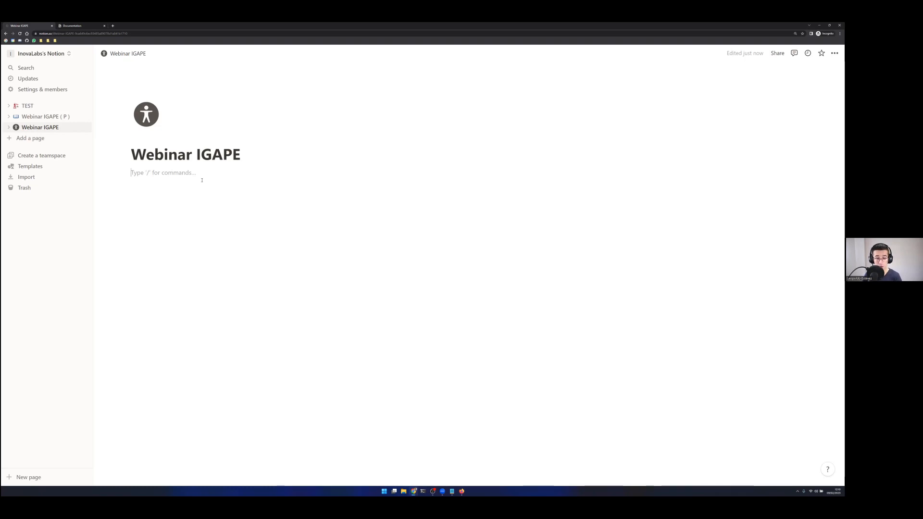
- Insert a Heading 1 block reading "Maestros" below the page title
{"action": "type", "text": "/"}
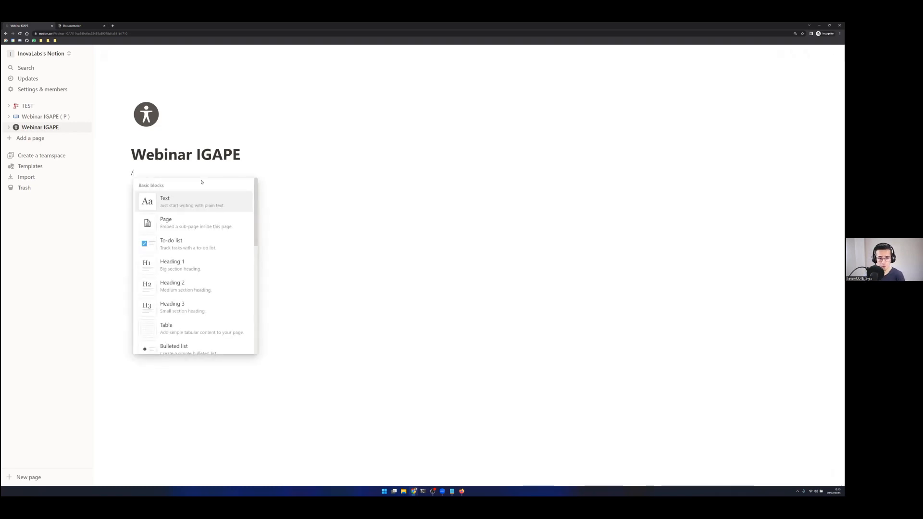
{"action": "key", "text": "BackSpace"}
{"action": "type", "text": "/"}
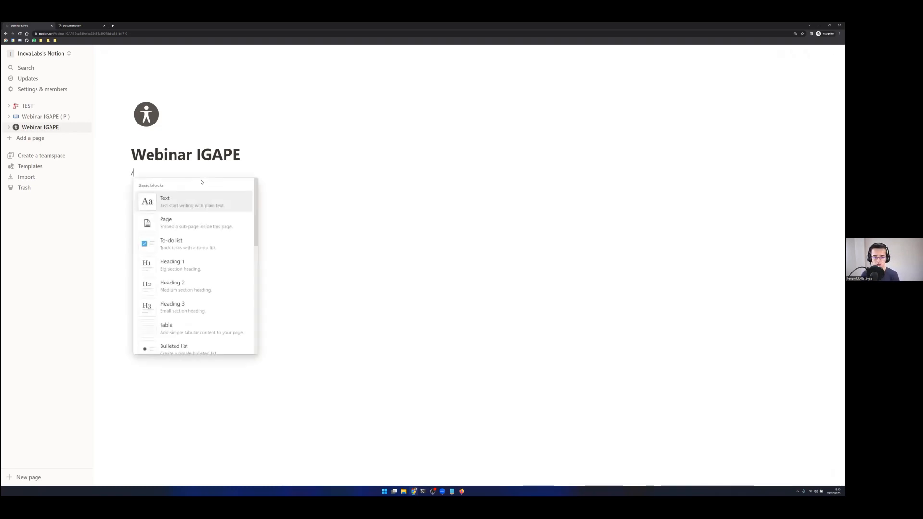
{"action": "type", "text": "hea"}
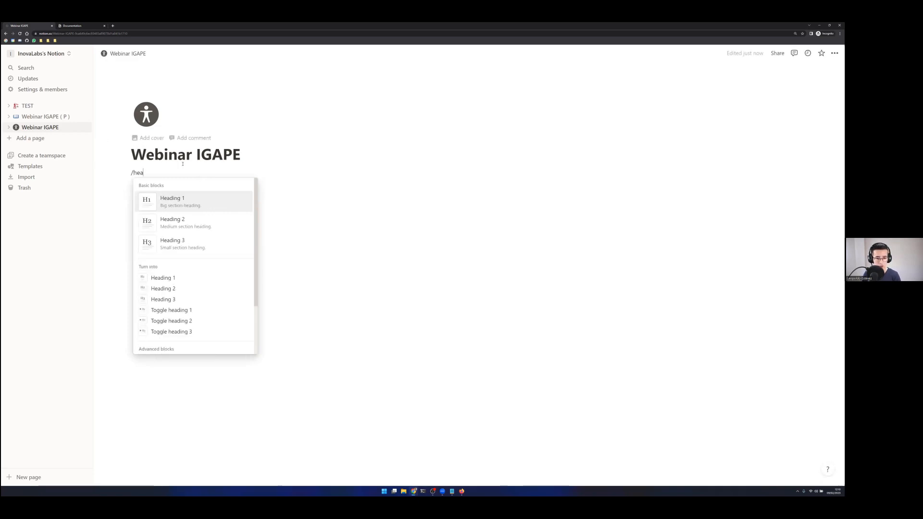
{"action": "key", "text": "Down"}
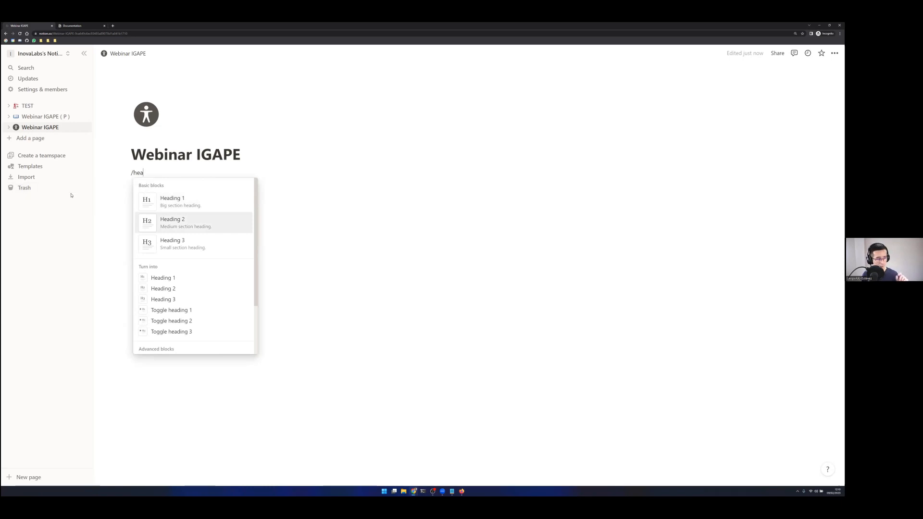
{"action": "mouse_move", "coordinate": [188, 232]}
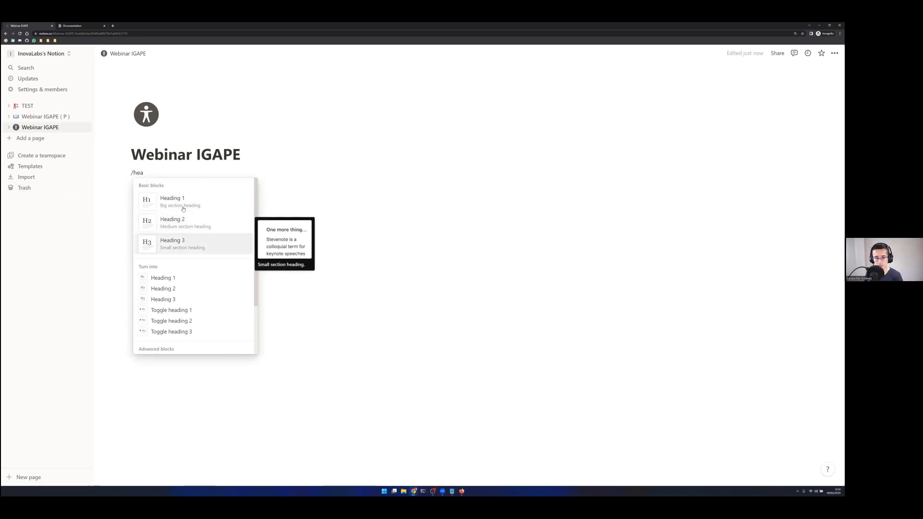
{"action": "left_click", "coordinate": [182, 207]}
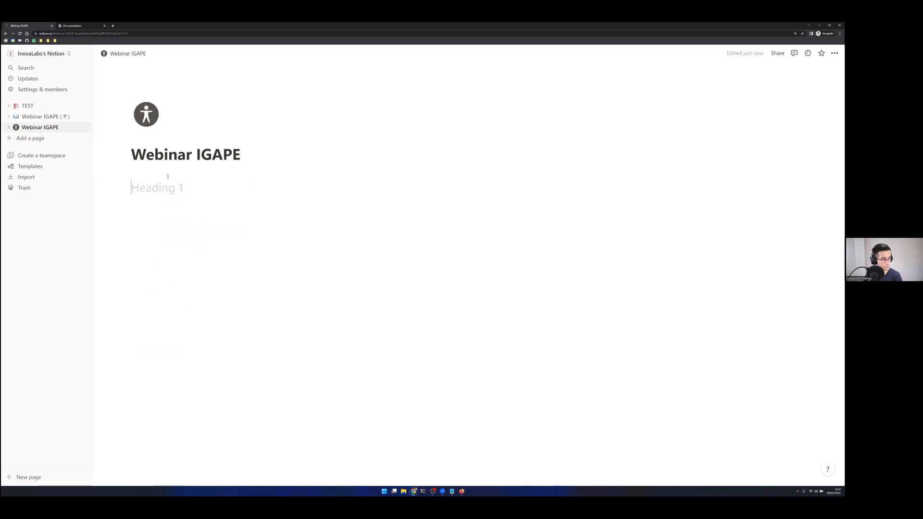
{"action": "type", "text": "Mestros"}
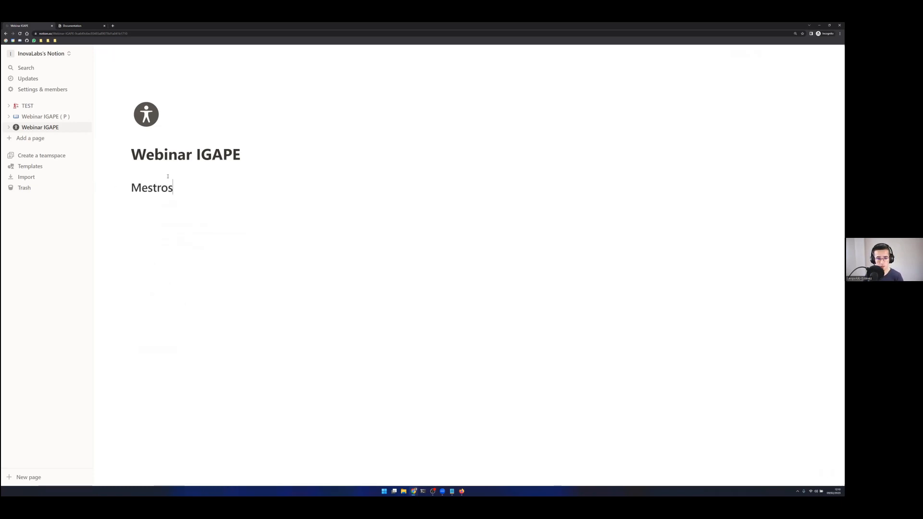
{"action": "left_click", "coordinate": [125, 187]}
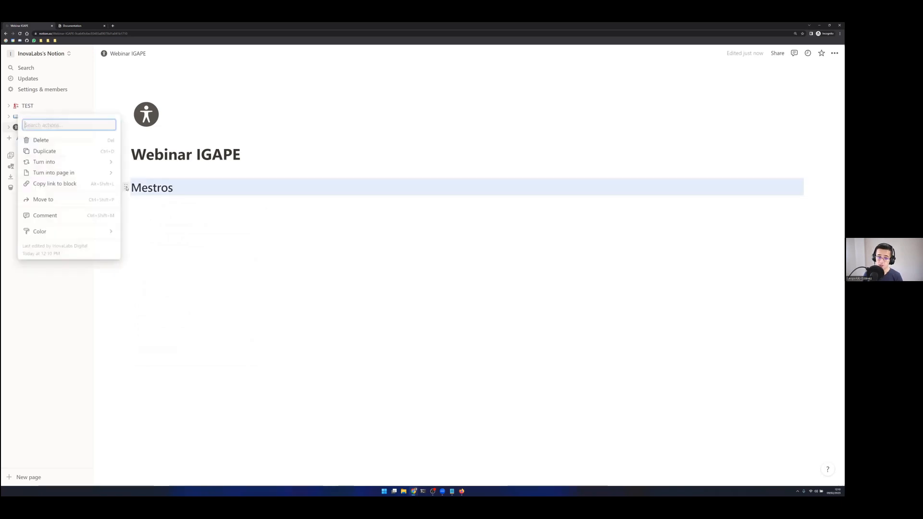
{"action": "key", "text": "Escape"}
{"action": "left_click", "coordinate": [142, 188]}
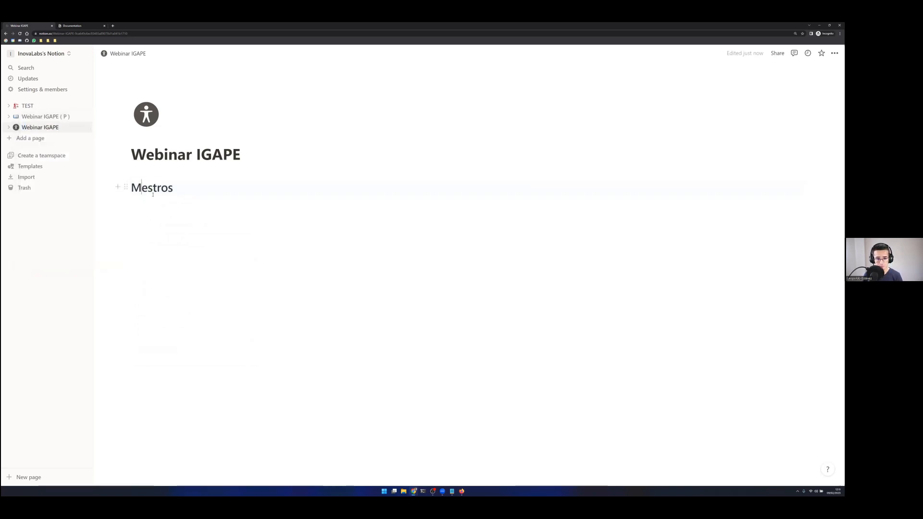
{"action": "type", "text": "a"}
- Apply a yellow background to the "Maestros" heading block
{"action": "left_click", "coordinate": [124, 187]}
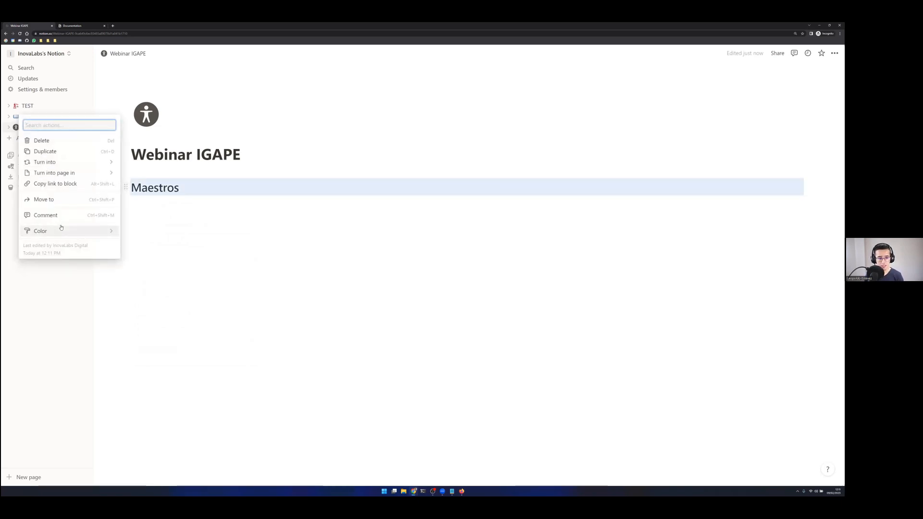
{"action": "mouse_move", "coordinate": [63, 231]}
{"action": "left_click", "coordinate": [254, 250]}
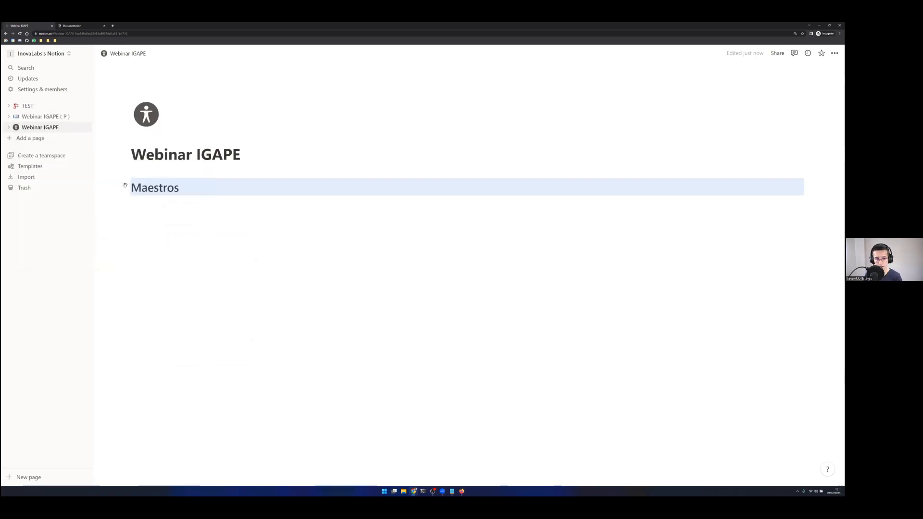
{"action": "left_click", "coordinate": [126, 187]}
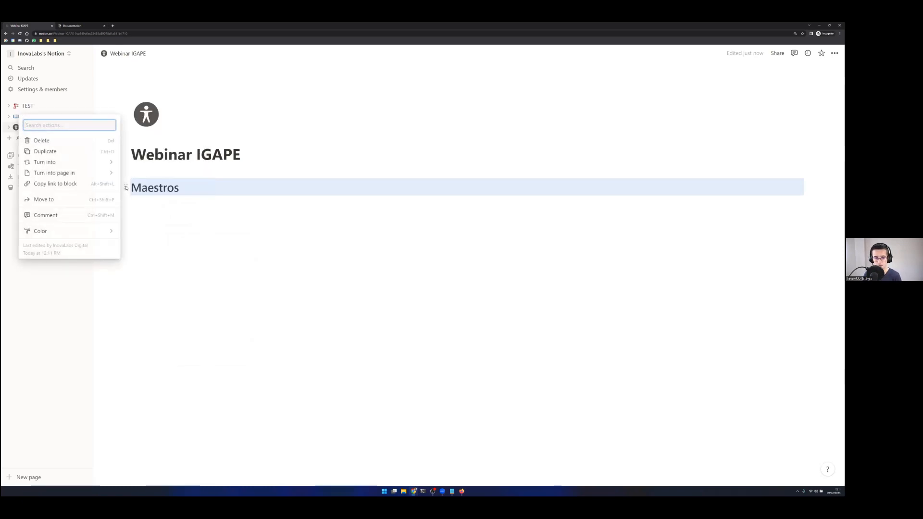
{"action": "mouse_move", "coordinate": [60, 231]}
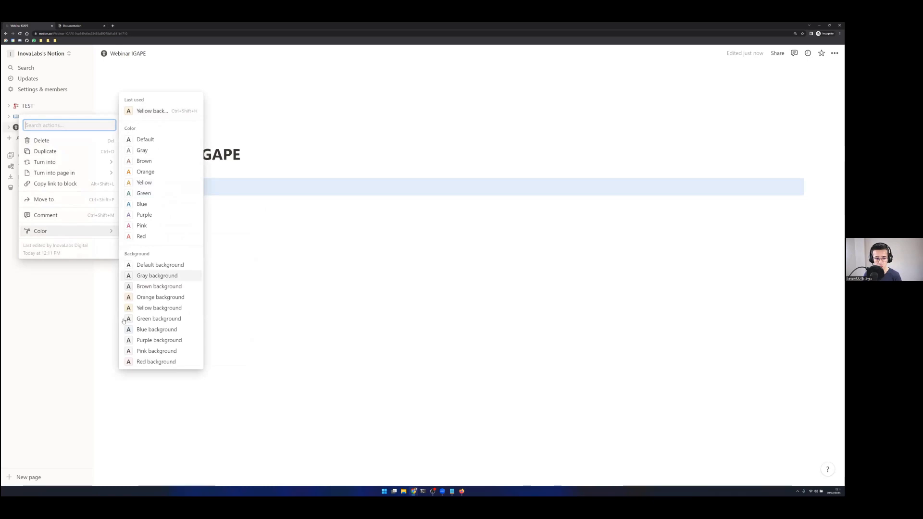
{"action": "left_click", "coordinate": [144, 308]}
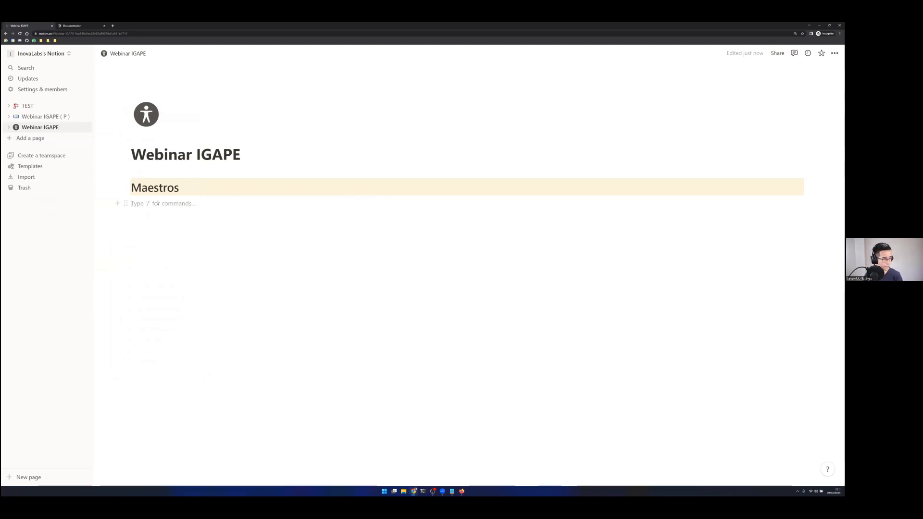
- Insert a Heading 1 block reading "Tareas tardías" below the Maestros heading
{"action": "type", "text": "/"}
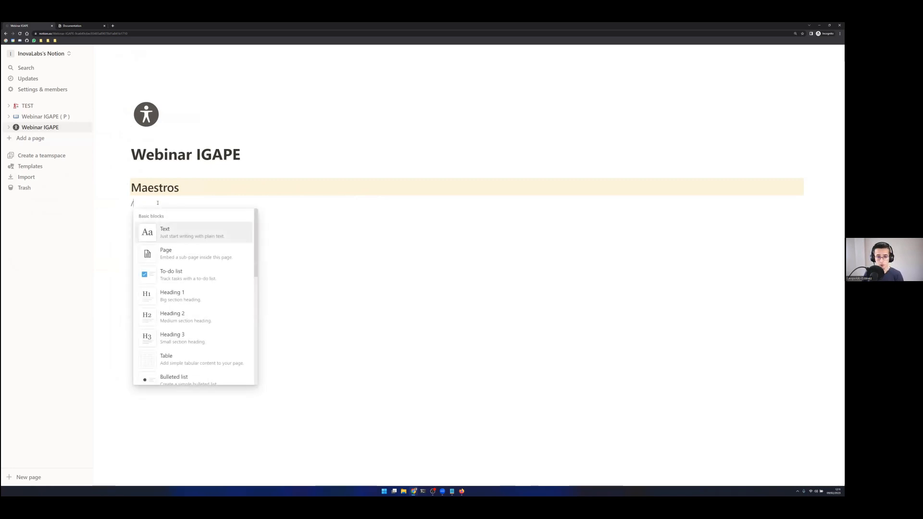
{"action": "type", "text": "h"}
{"action": "key", "text": "Return"}
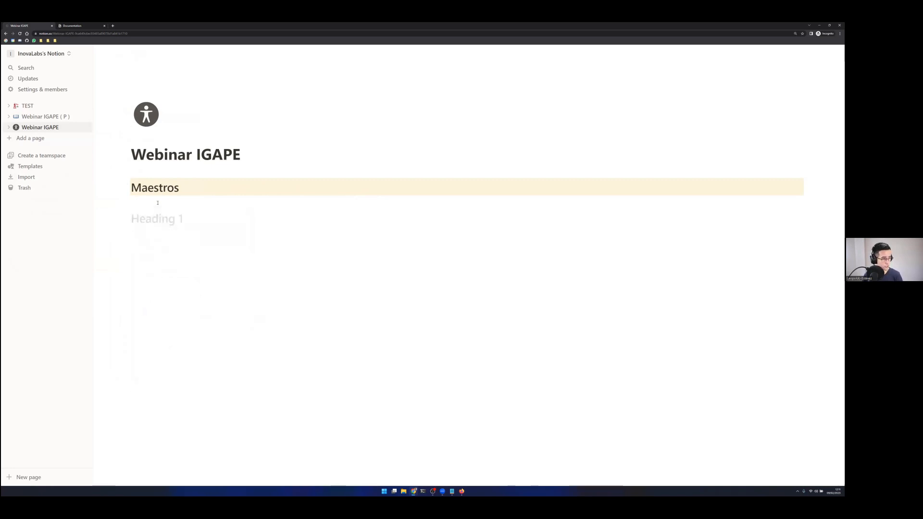
{"action": "type", "text": "Tareas"}
{"action": "type", "text": "rías"}
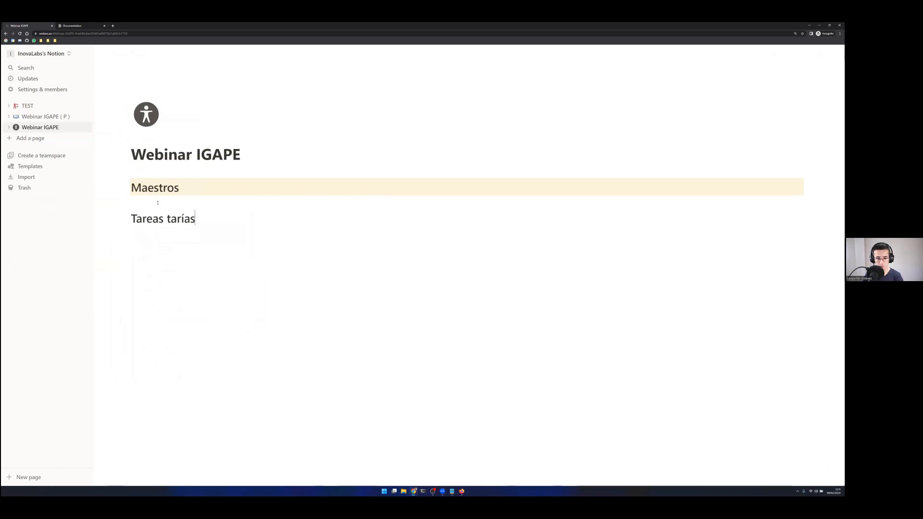
{"action": "key", "text": "BackSpace"}
{"action": "key", "text": "BackSpace"}
{"action": "key", "text": "BackSpace"}
{"action": "type", "text": "días"}
{"action": "key", "text": "Return"}
- Insert a Heading 1 block reading "Tareas activas" below the "Tareas tardías" heading
{"action": "type", "text": "/"}
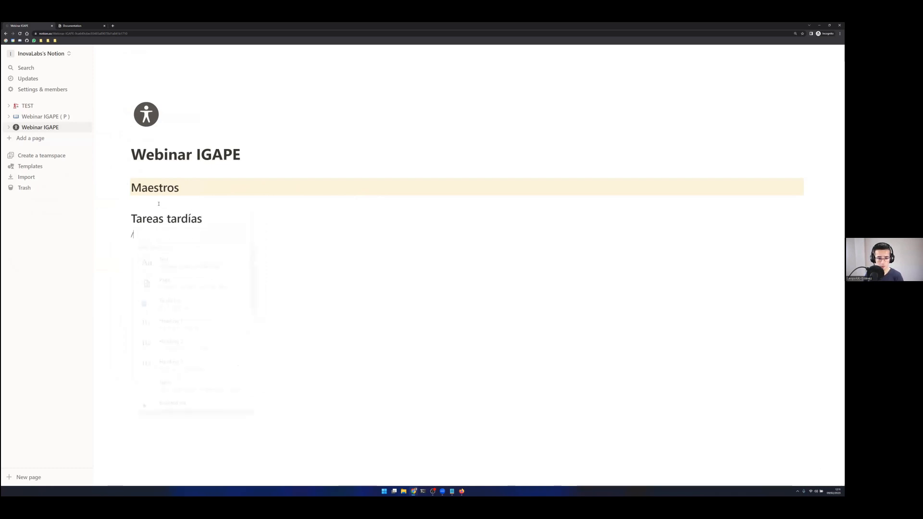
{"action": "key", "text": "Down"}
{"action": "key", "text": "Down"}
{"action": "key", "text": "Down"}
{"action": "key", "text": "Down"}
{"action": "key", "text": "Down"}
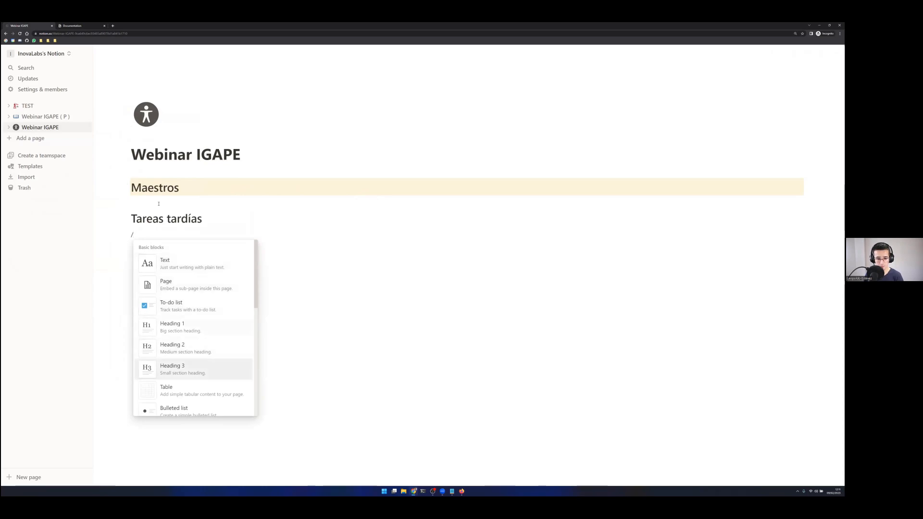
{"action": "key", "text": "Up"}
{"action": "key", "text": "Up"}
{"action": "key", "text": "Return"}
{"action": "type", "text": "Tarea"}
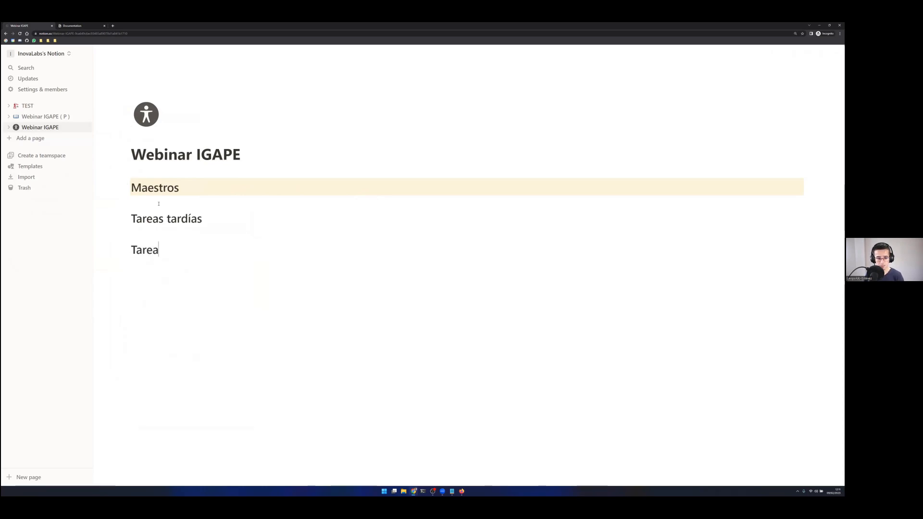
{"action": "key", "text": "BackSpace"}
{"action": "type", "text": "as activas"}
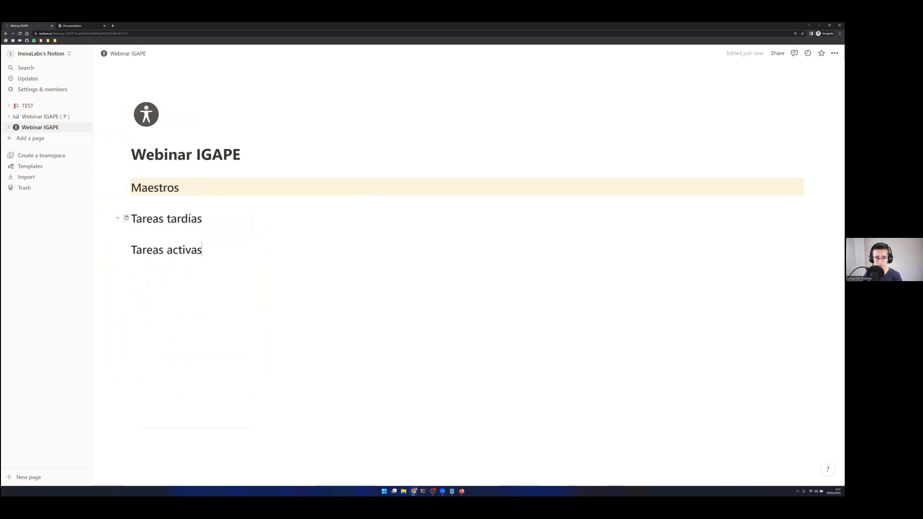
- Arrange the three headings side by side as columns in the order Maestros, Tareas tardías, Tareas activas, and narrow the Maestros column
{"action": "left_click_drag", "start_coordinate": [126, 218], "coordinate": [804, 194]}
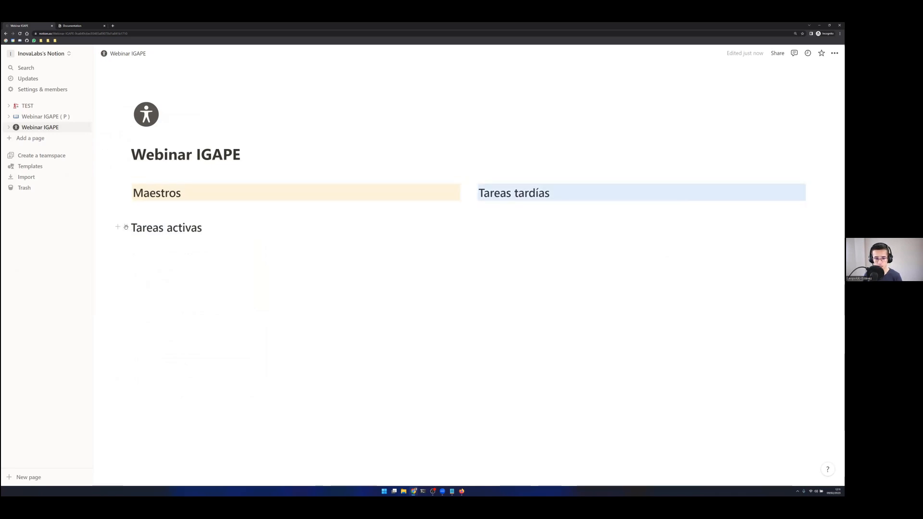
{"action": "left_click_drag", "start_coordinate": [126, 227], "coordinate": [816, 206]}
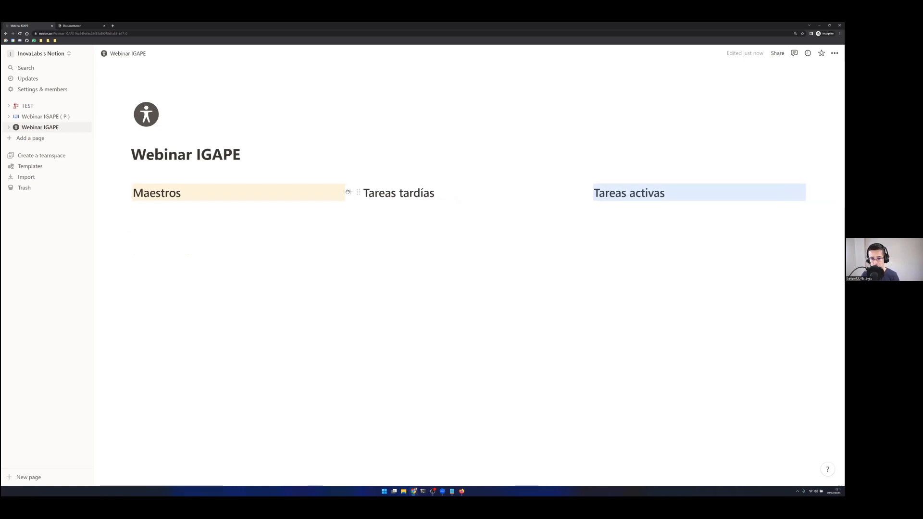
{"action": "left_click_drag", "start_coordinate": [357, 179], "coordinate": [221, 189]}
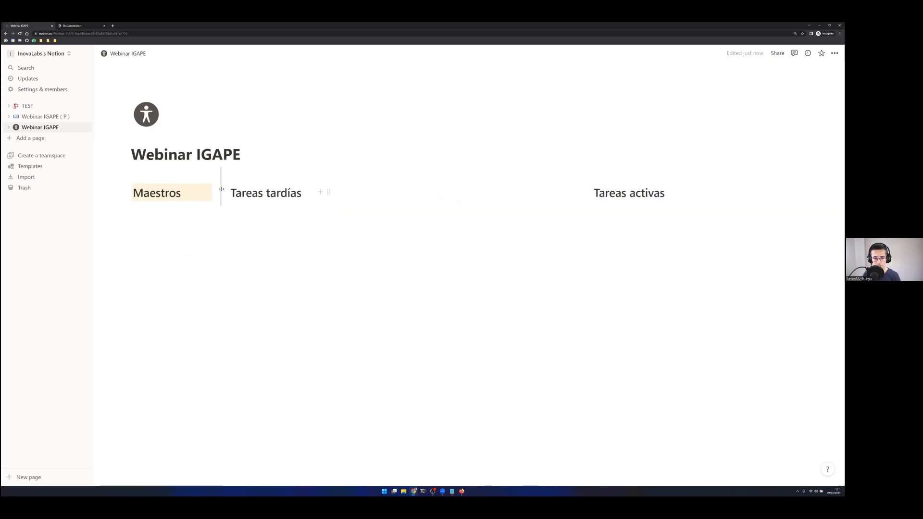
- Insert a full-page database on a new line below the Maestros heading
{"action": "left_click", "coordinate": [136, 212]}
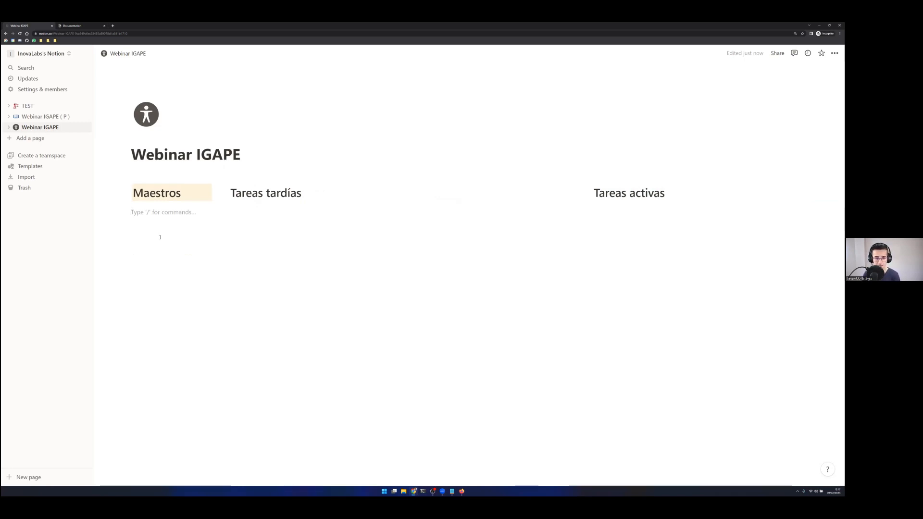
{"action": "type", "text": "/"}
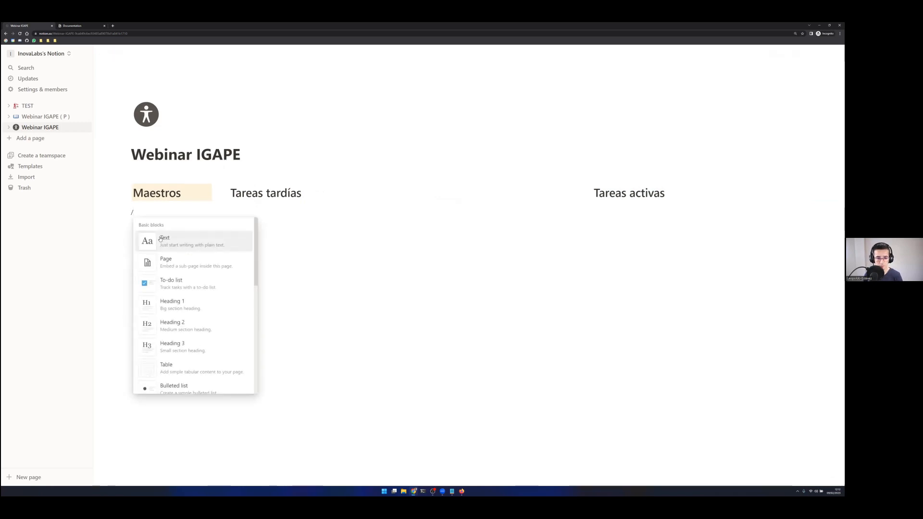
{"action": "type", "text": "ta"}
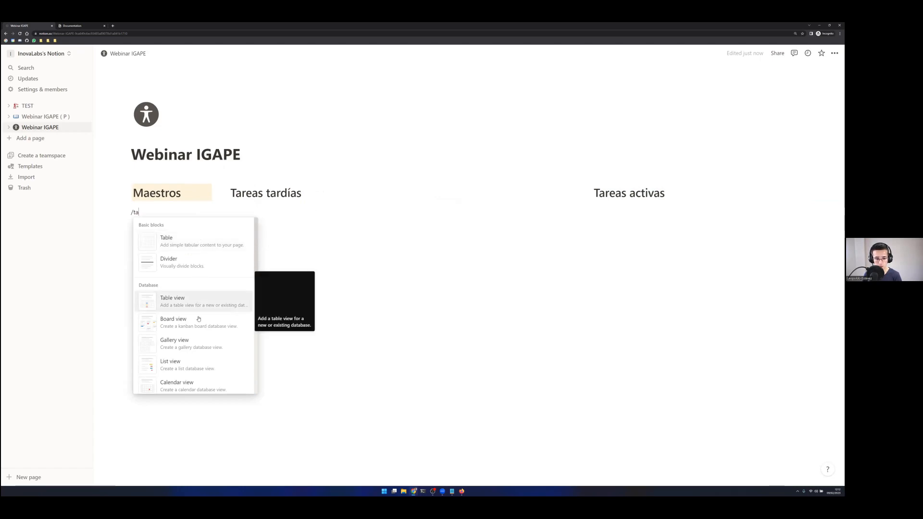
{"action": "scroll", "coordinate": [199, 327], "scroll_direction": "down", "scroll_amount": 3}
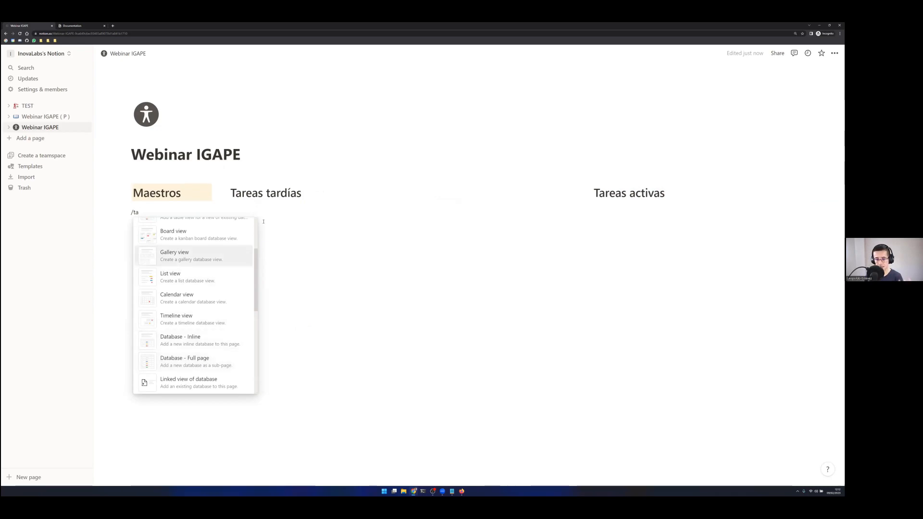
{"action": "left_click", "coordinate": [208, 374]}
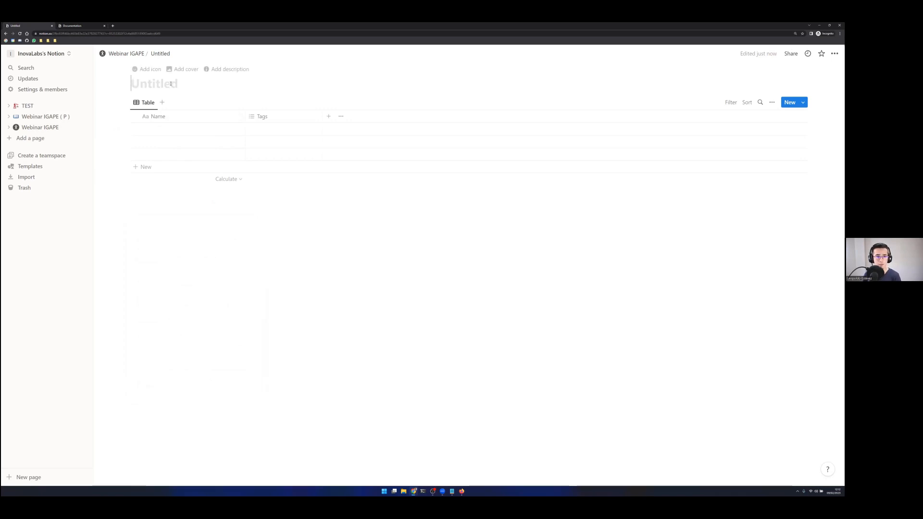
- Open the parent Webinar IGAPE page in a second browser tab and examine how the new database is linked there
{"action": "middle_click", "coordinate": [123, 54]}
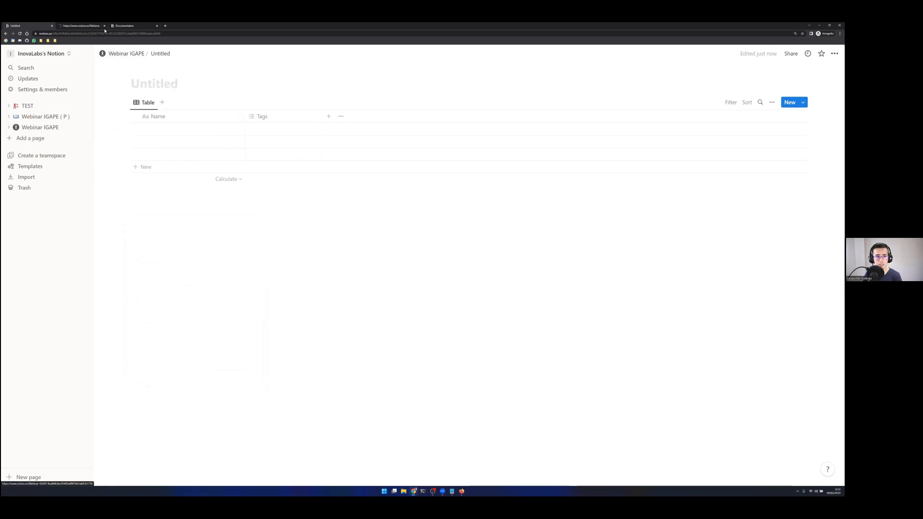
{"action": "left_click", "coordinate": [96, 26]}
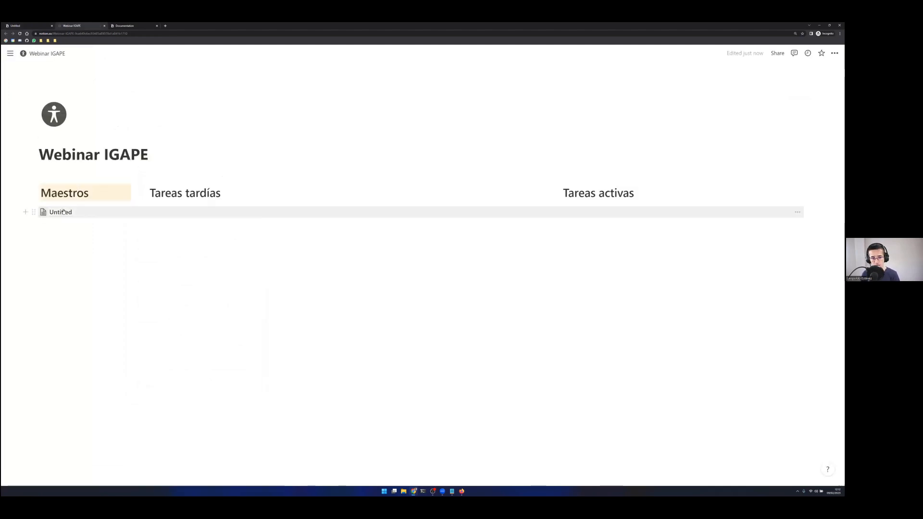
{"action": "left_click", "coordinate": [64, 212]}
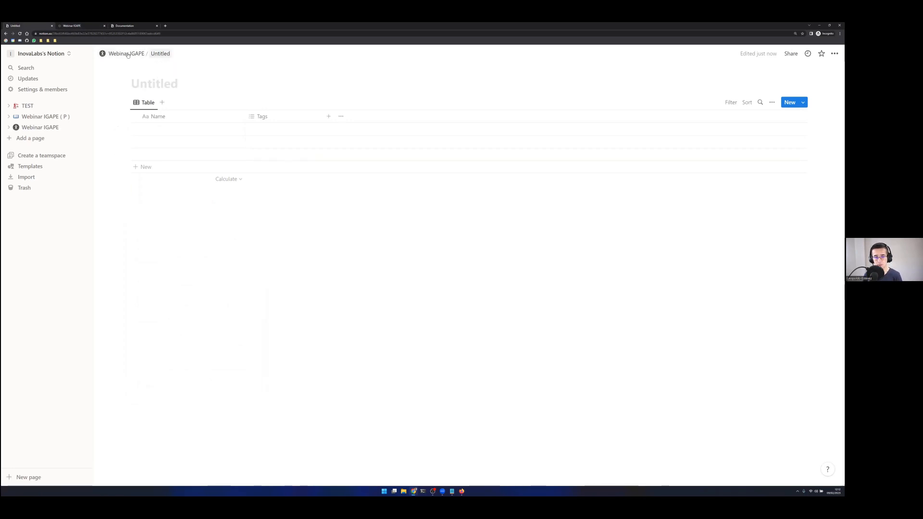
- Title the new database "Proyectos" and briefly view the first row's page
{"action": "left_click", "coordinate": [164, 79]}
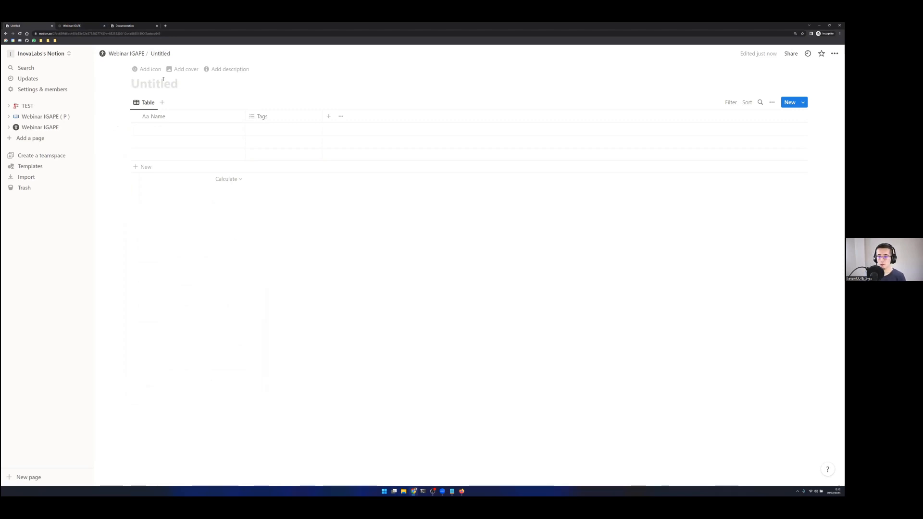
{"action": "type", "text": "Pro"}
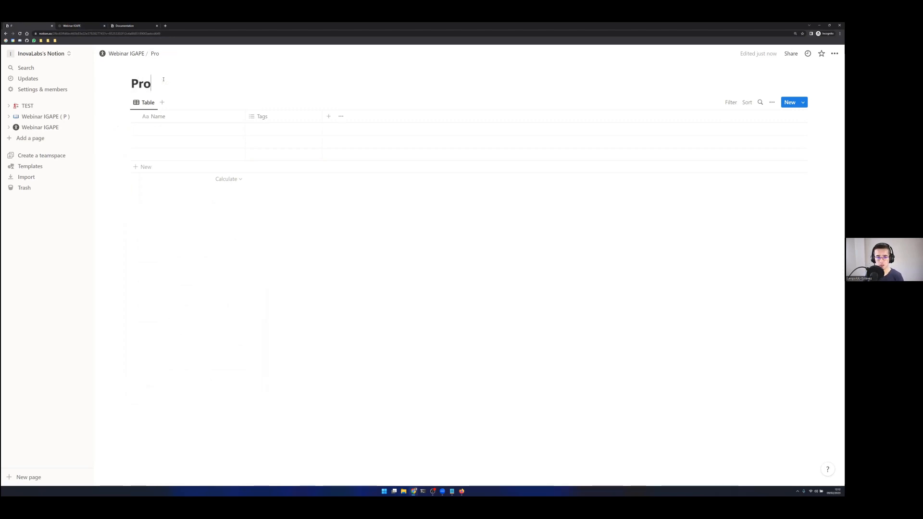
{"action": "type", "text": "yectos"}
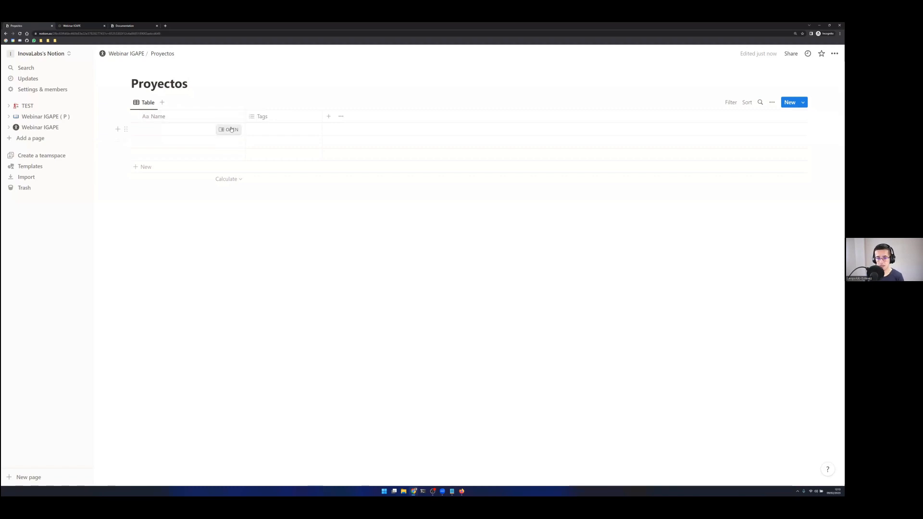
{"action": "left_click", "coordinate": [228, 129]}
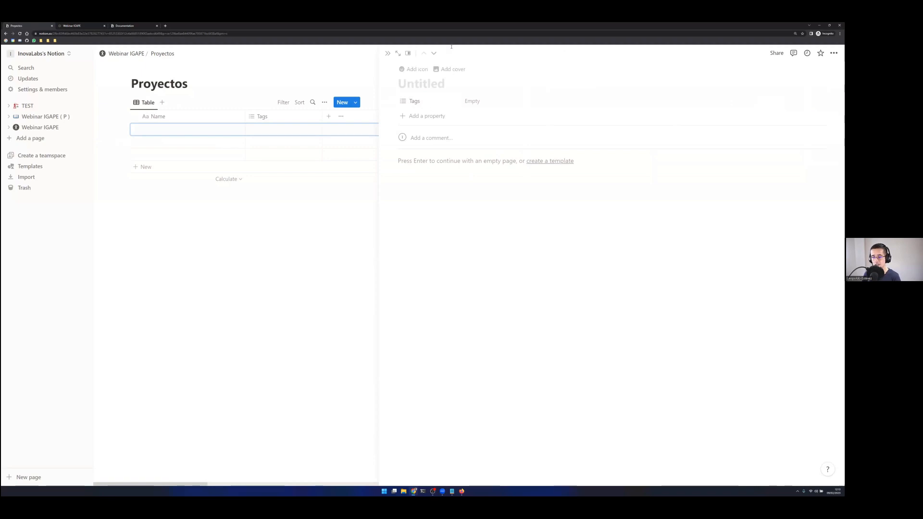
{"action": "left_click", "coordinate": [388, 53]}
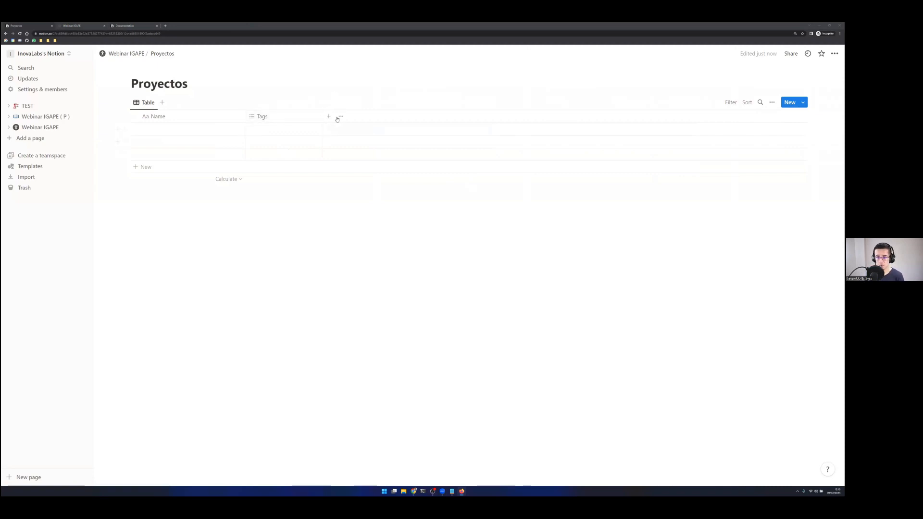
- Add a Text property named "Código" to the Proyectos database
{"action": "left_click", "coordinate": [329, 116]}
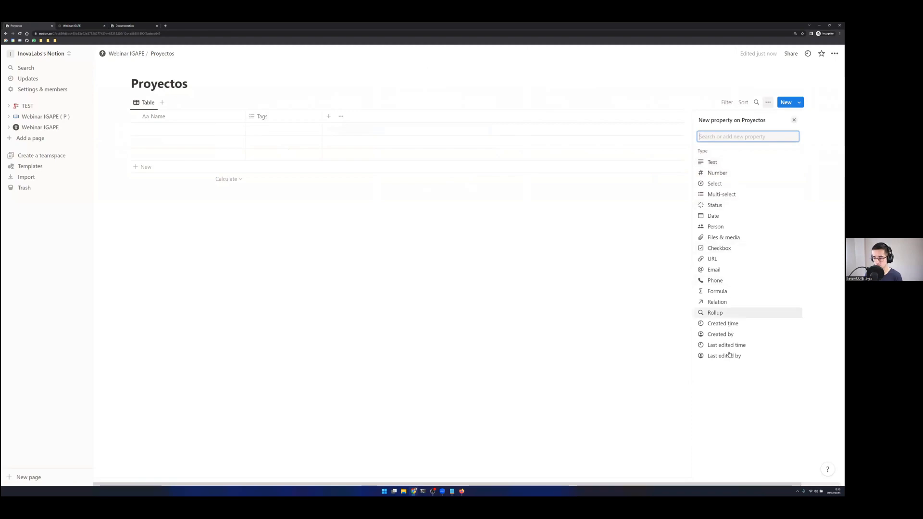
{"action": "left_click", "coordinate": [713, 163]}
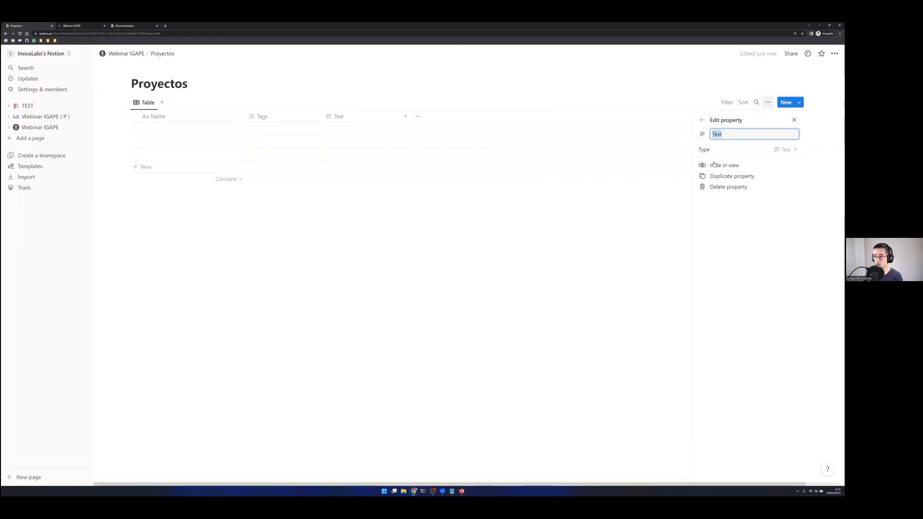
{"action": "type", "text": "Código"}
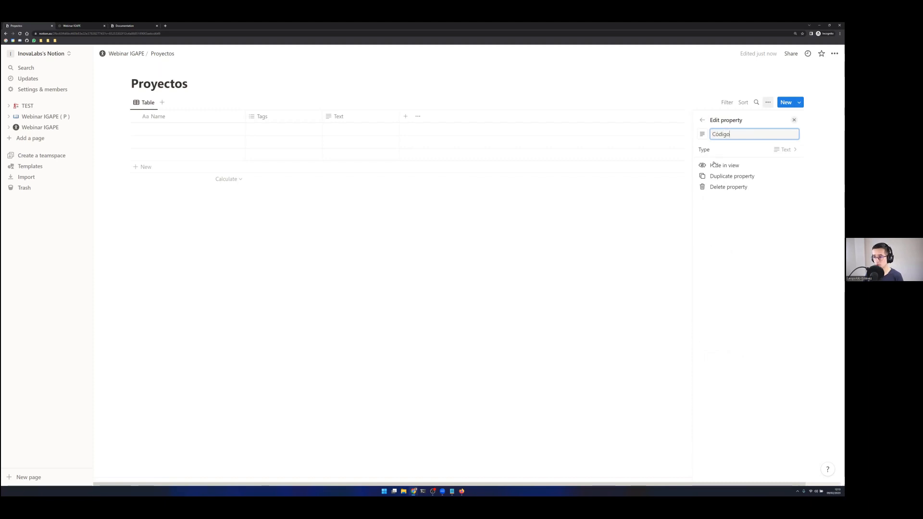
{"action": "left_click", "coordinate": [268, 52]}
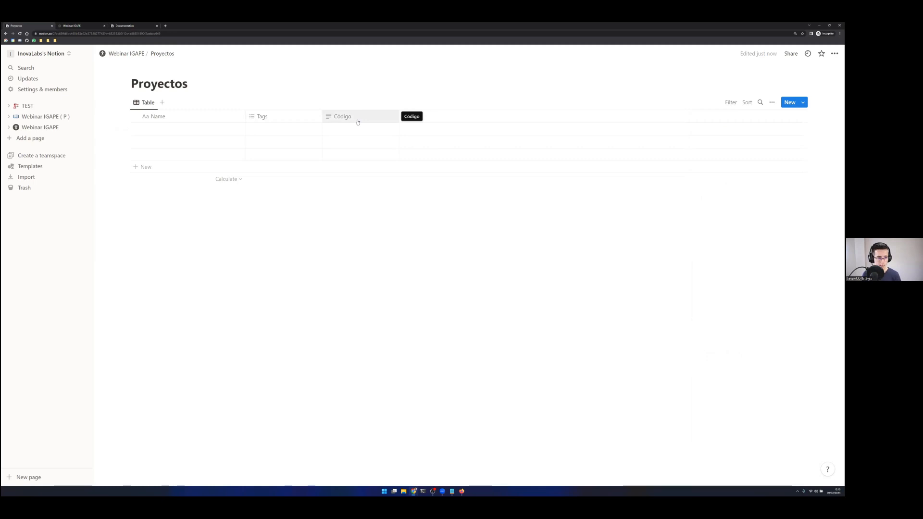
- Move the Código column in front of the Name column and narrow it slightly
{"action": "left_click_drag", "start_coordinate": [359, 119], "coordinate": [159, 118]}
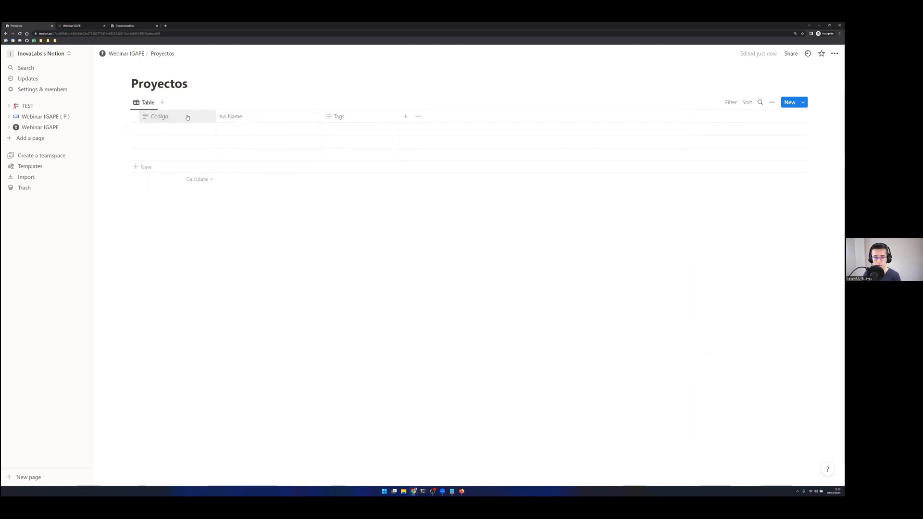
{"action": "left_click_drag", "start_coordinate": [215, 115], "coordinate": [204, 116]}
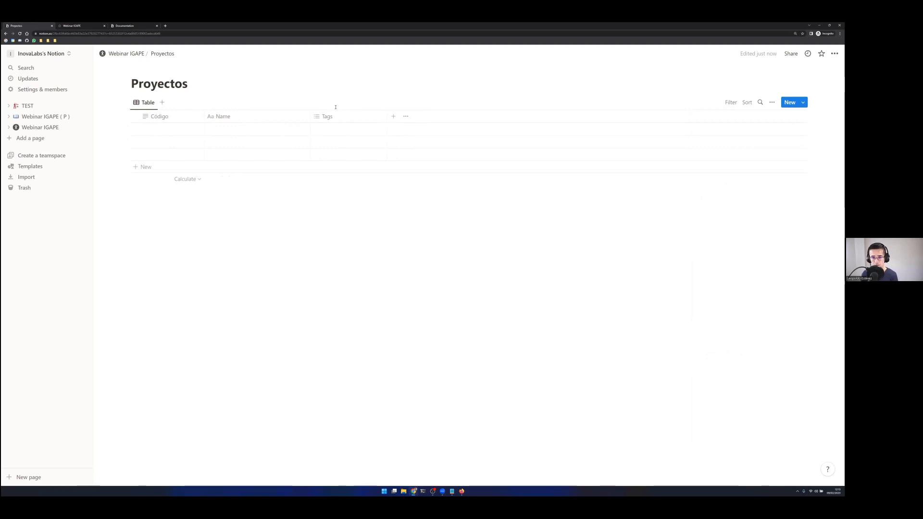
- Add a Select property named "Estado" to the Proyectos database
{"action": "left_click", "coordinate": [392, 118]}
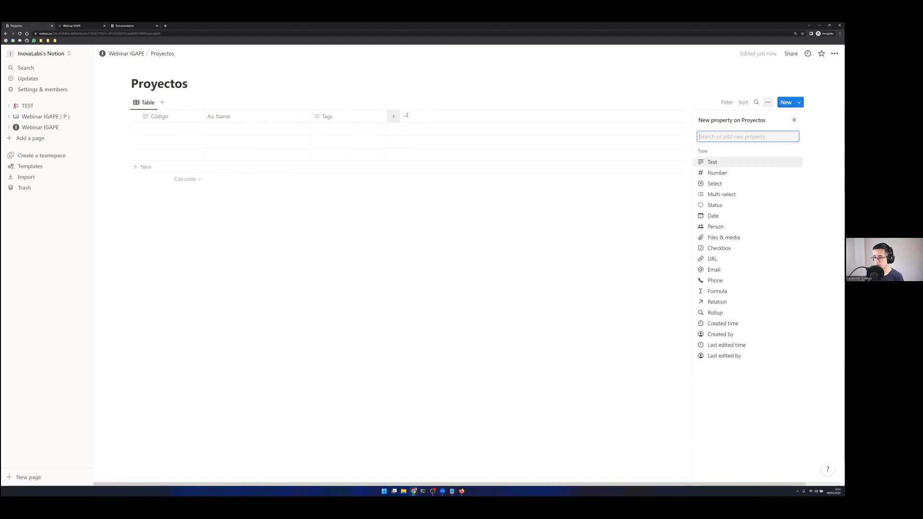
{"action": "left_click", "coordinate": [723, 185]}
{"action": "type", "text": "Estado"}
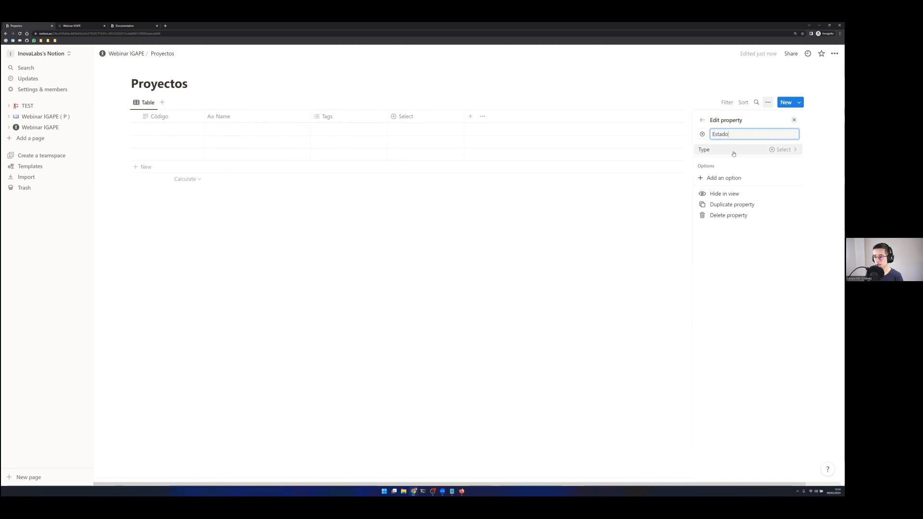
{"action": "left_click", "coordinate": [482, 200]}
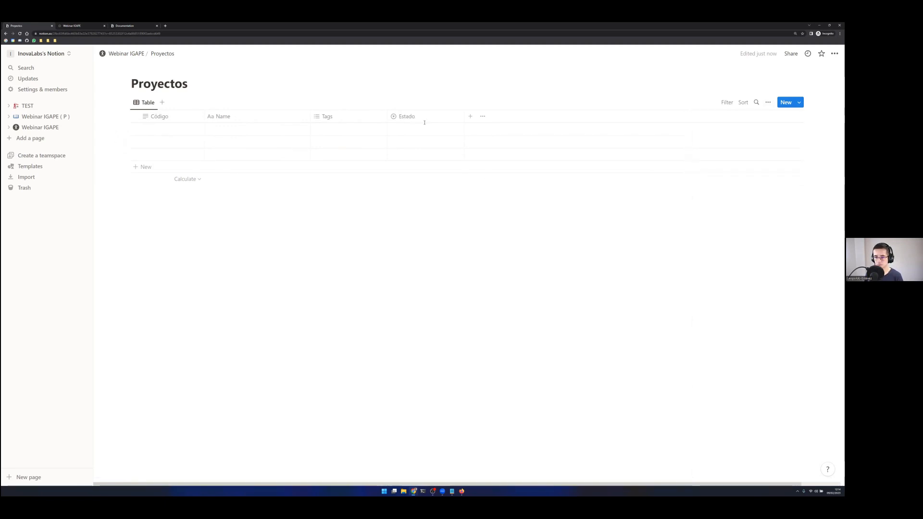
- Change the Estado property of the Proyectos database from Select to the Status type
{"action": "left_click", "coordinate": [424, 129]}
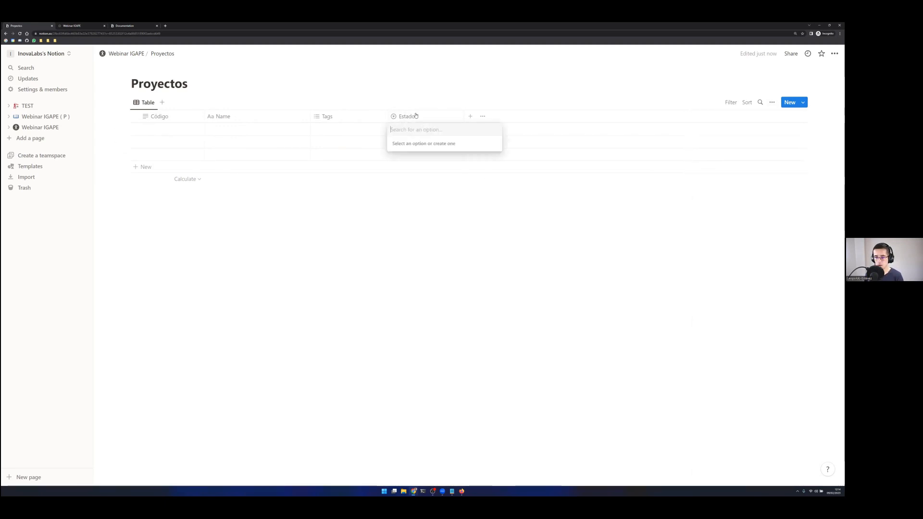
{"action": "left_click", "coordinate": [416, 115]}
{"action": "left_click", "coordinate": [416, 115]}
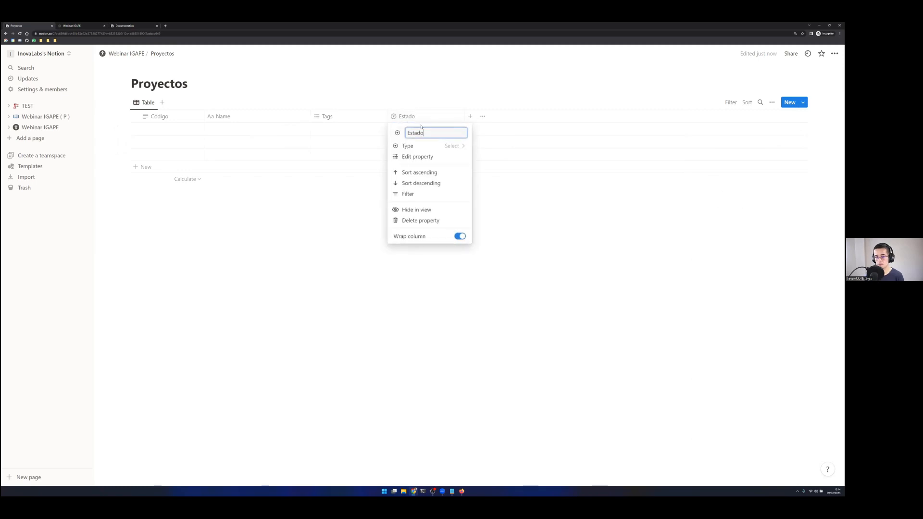
{"action": "left_click", "coordinate": [417, 146]}
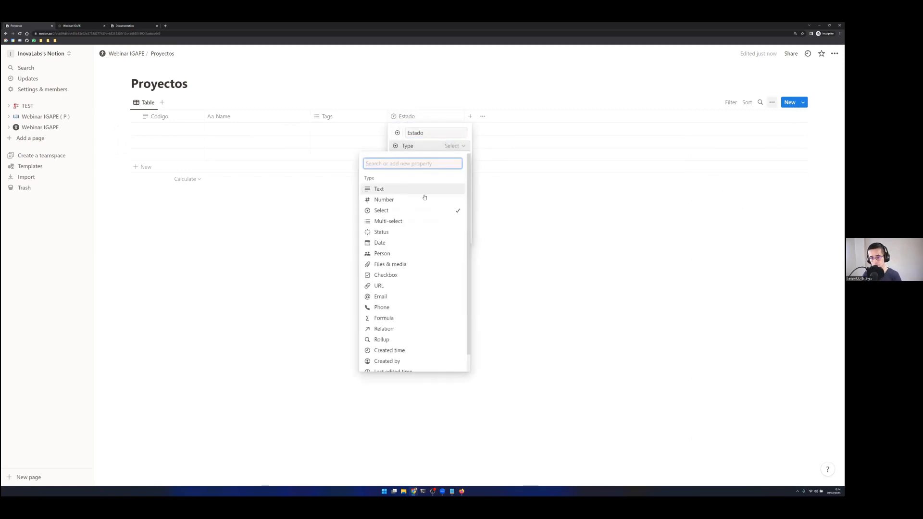
{"action": "left_click", "coordinate": [385, 233]}
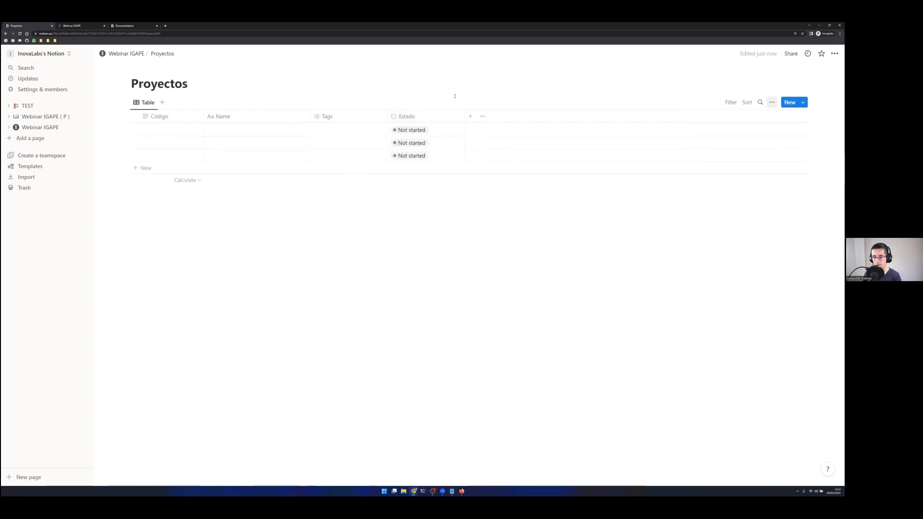
- Rename the Estado options to "No iniciado" for to-do, "En progreso" for in progress and "Terminado" for complete
{"action": "left_click", "coordinate": [407, 131]}
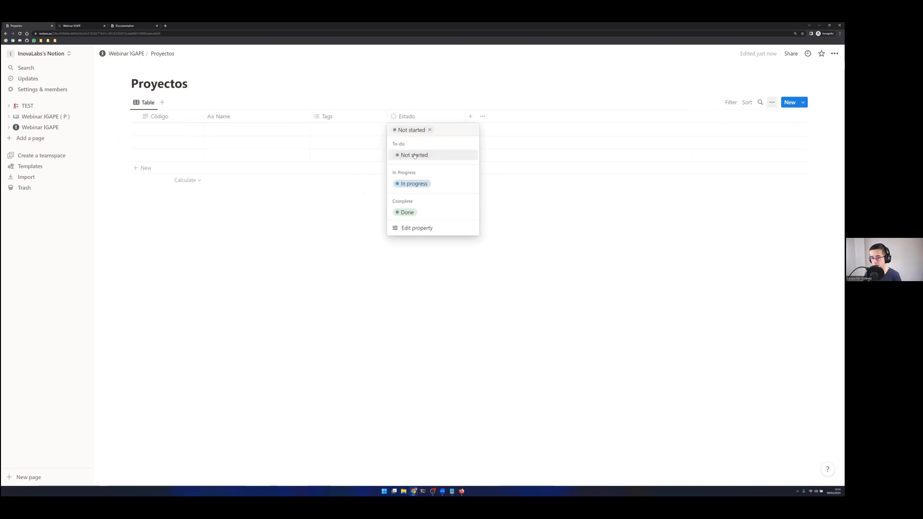
{"action": "left_click", "coordinate": [418, 228]}
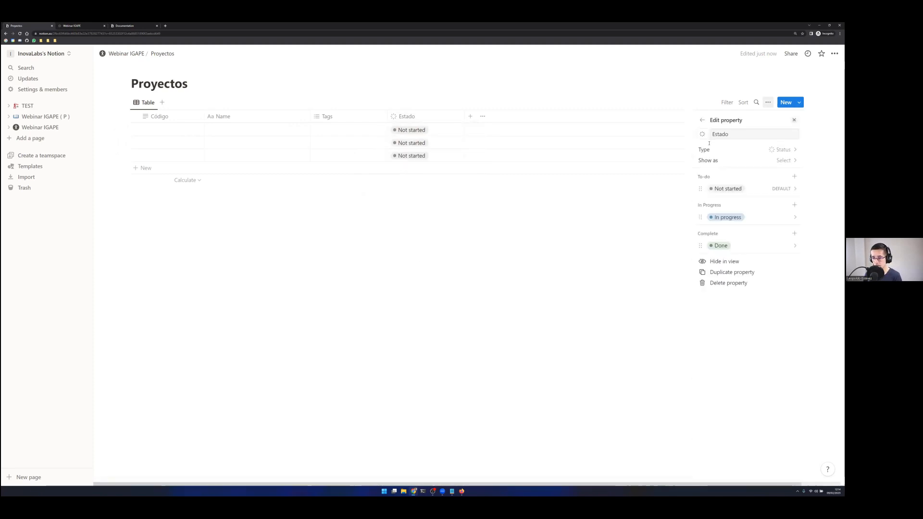
{"action": "left_click", "coordinate": [751, 189]}
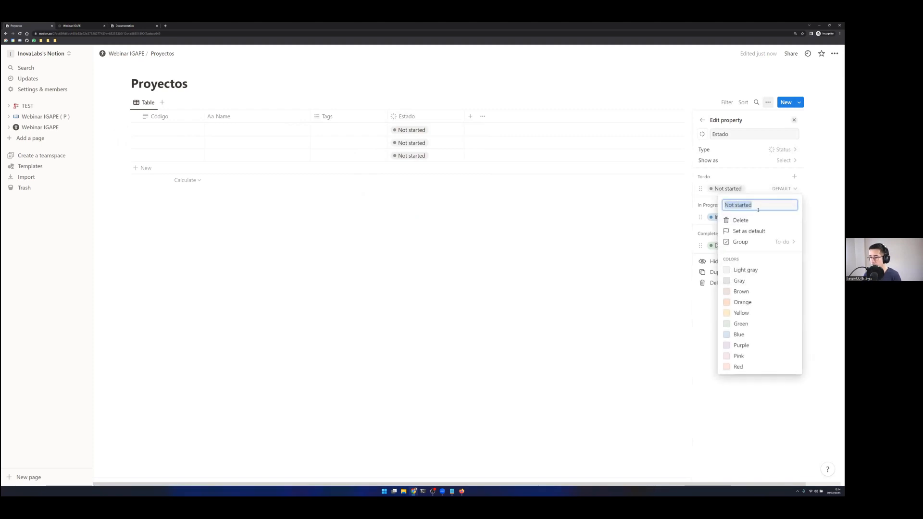
{"action": "type", "text": "No inicio"}
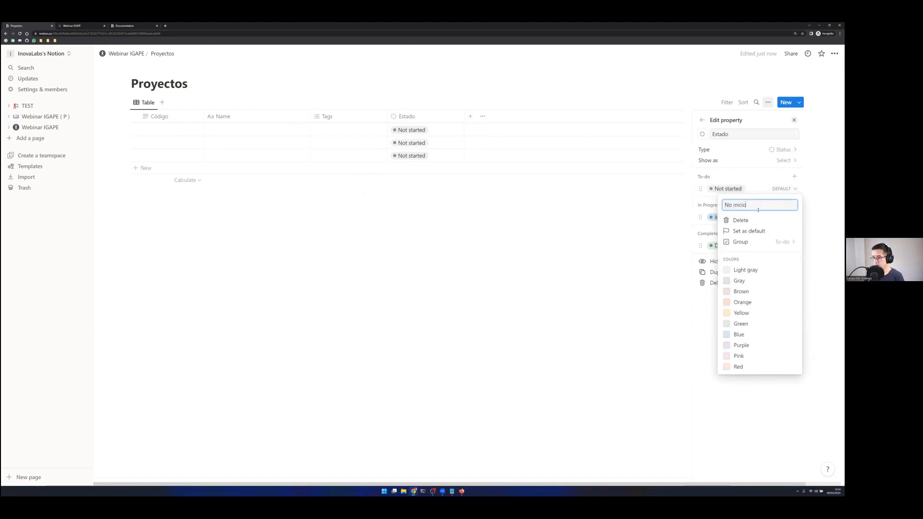
{"action": "left_click", "coordinate": [700, 220]}
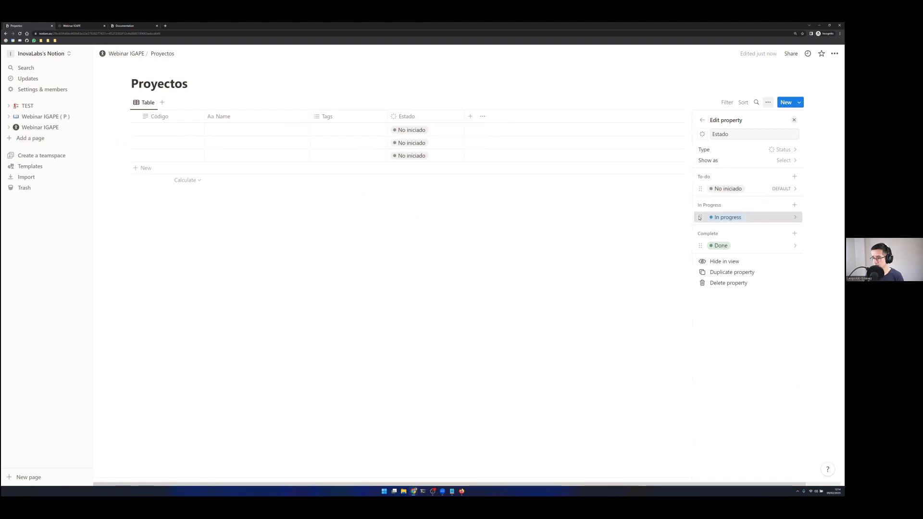
{"action": "left_click", "coordinate": [728, 217]}
{"action": "type", "text": "E"}
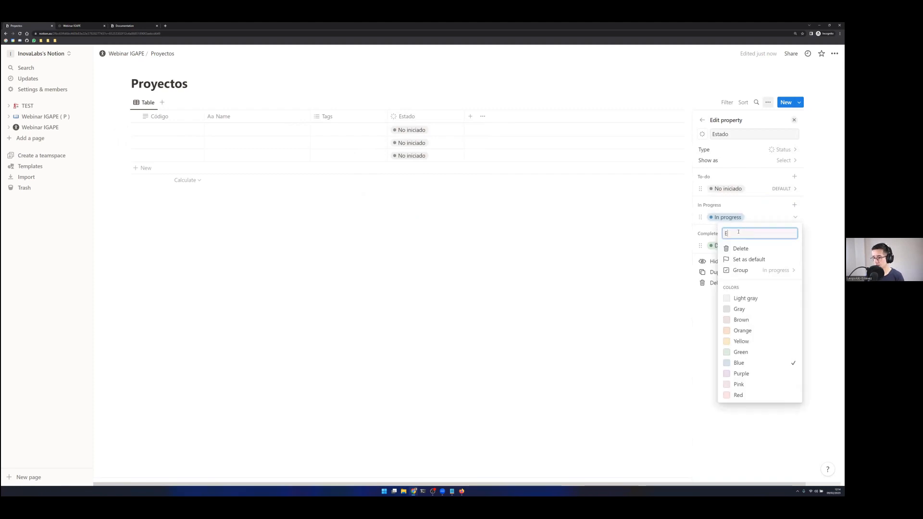
{"action": "type", "text": "n progreso"}
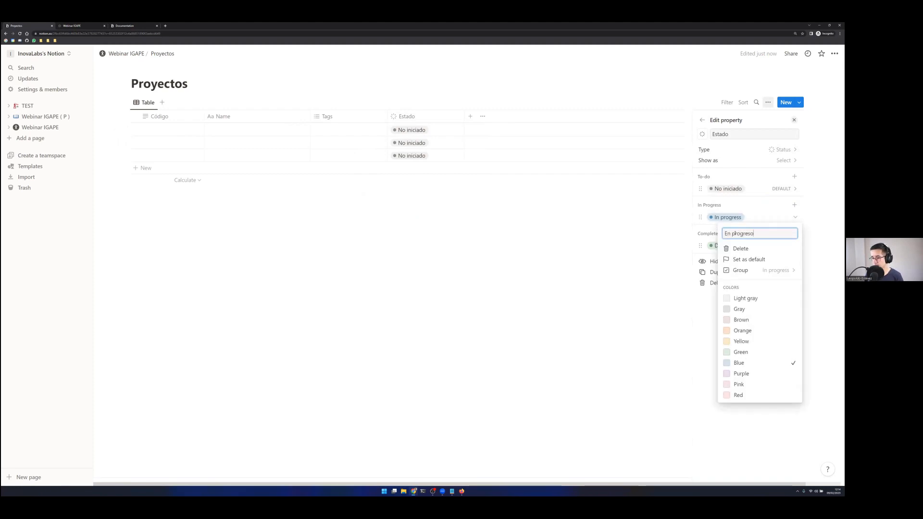
{"action": "left_click", "coordinate": [700, 246]}
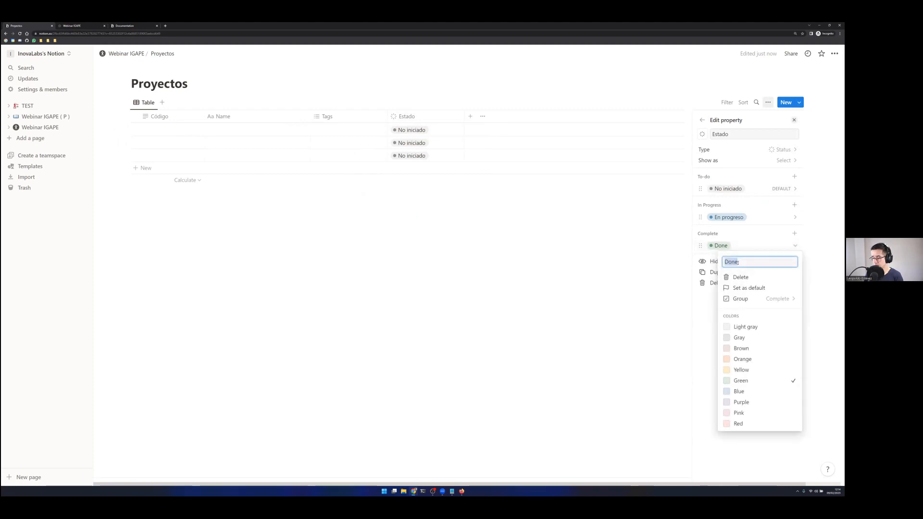
{"action": "type", "text": "Terminado"}
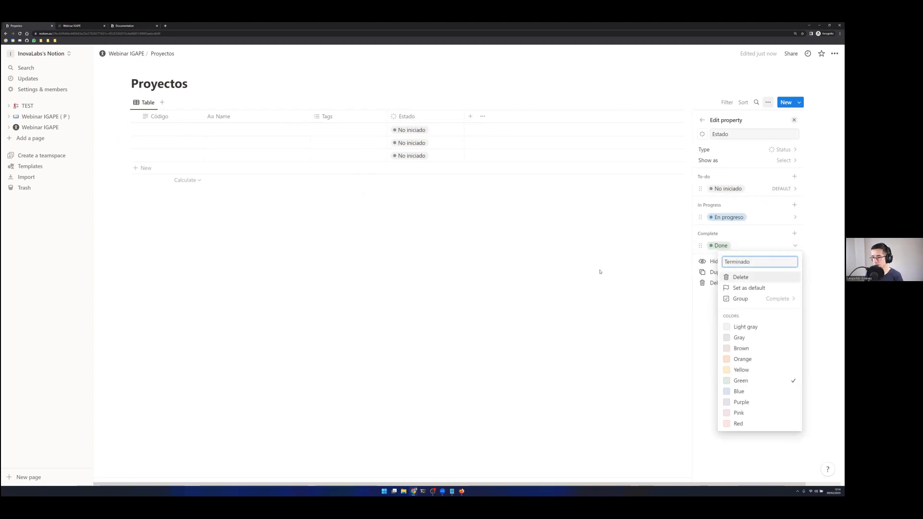
{"action": "left_click", "coordinate": [598, 268]}
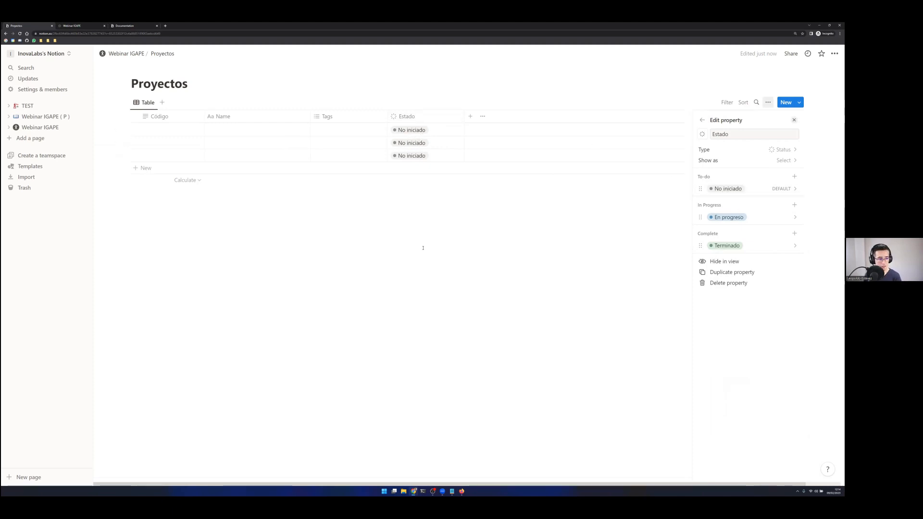
- Add a Date property named "Fecha" to the Proyectos database
{"action": "left_click", "coordinate": [470, 118]}
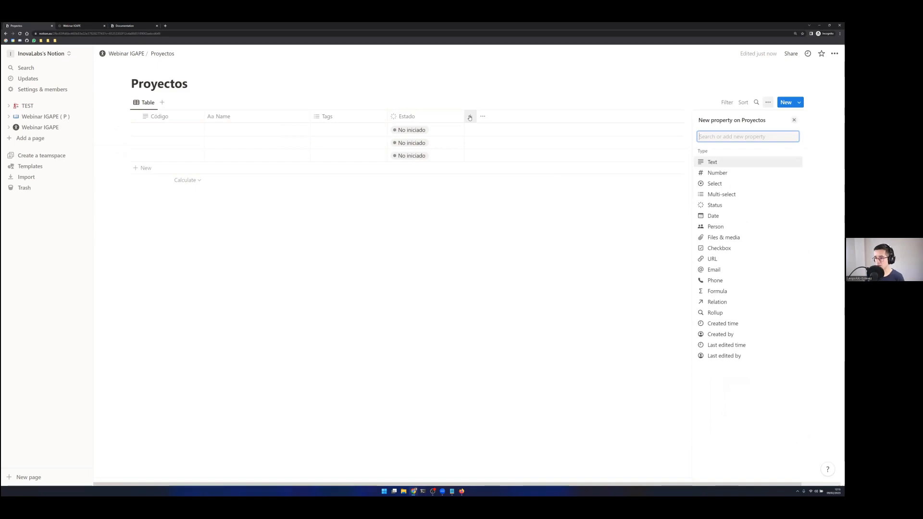
{"action": "left_click", "coordinate": [716, 217]}
{"action": "type", "text": "Fe"}
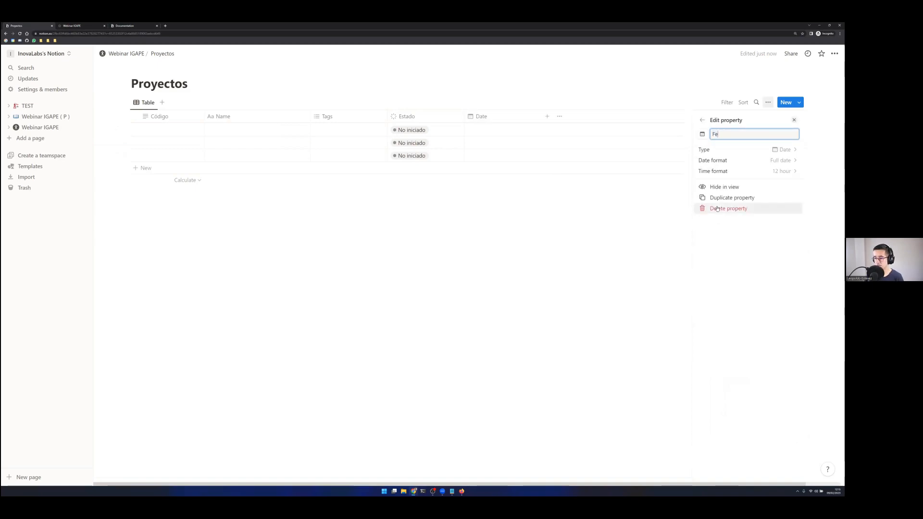
{"action": "type", "text": "cha"}
{"action": "left_click", "coordinate": [521, 219]}
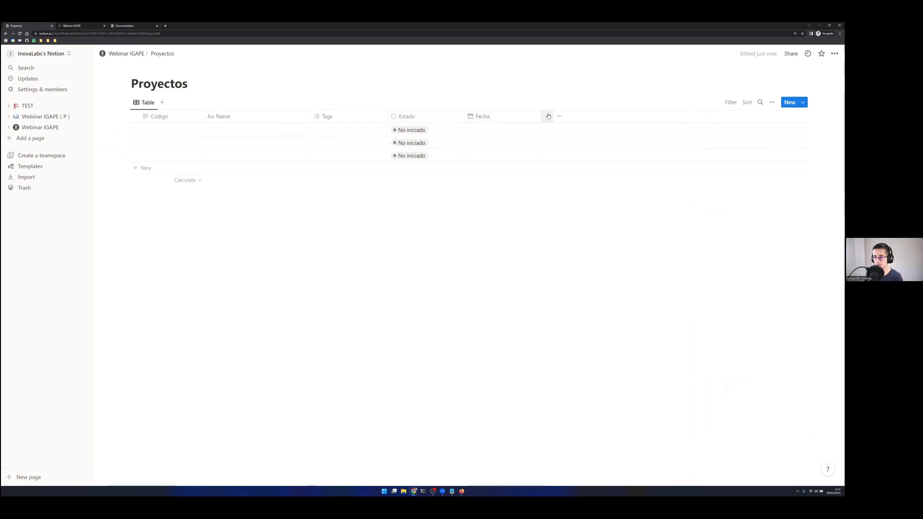
- Add a URL property to the Proyectos database, keeping the name "URL"
{"action": "left_click", "coordinate": [548, 116]}
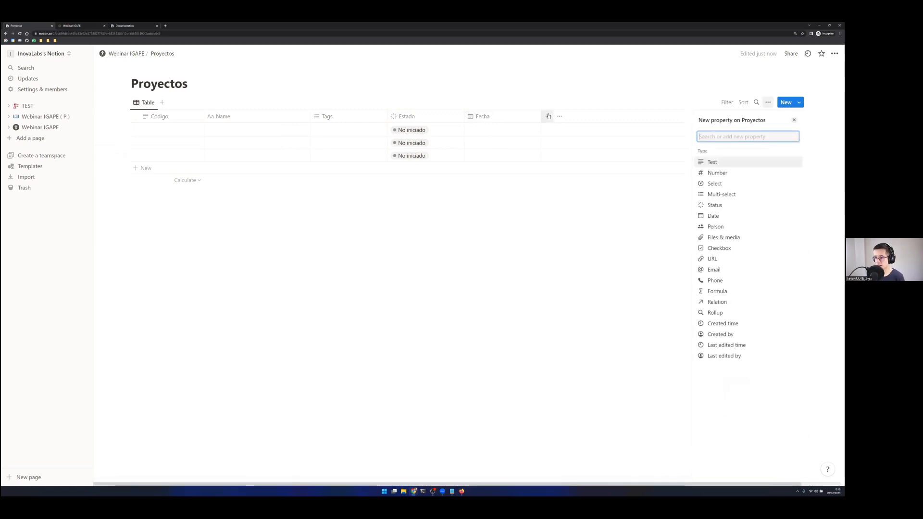
{"action": "type", "text": "URL"}
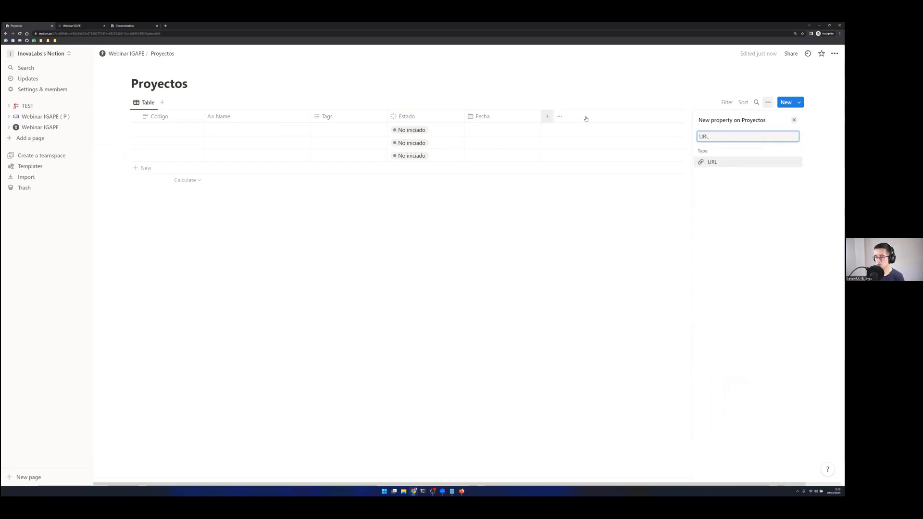
{"action": "left_click", "coordinate": [714, 162]}
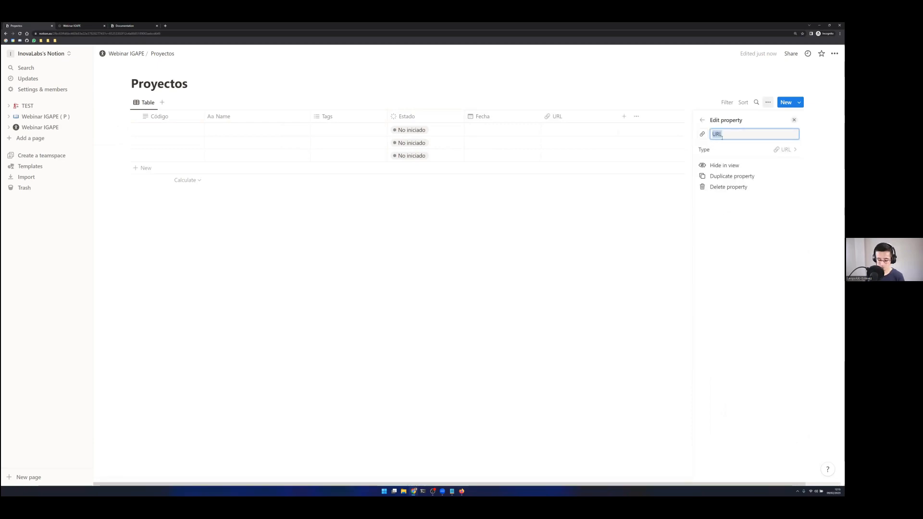
{"action": "left_click", "coordinate": [579, 231]}
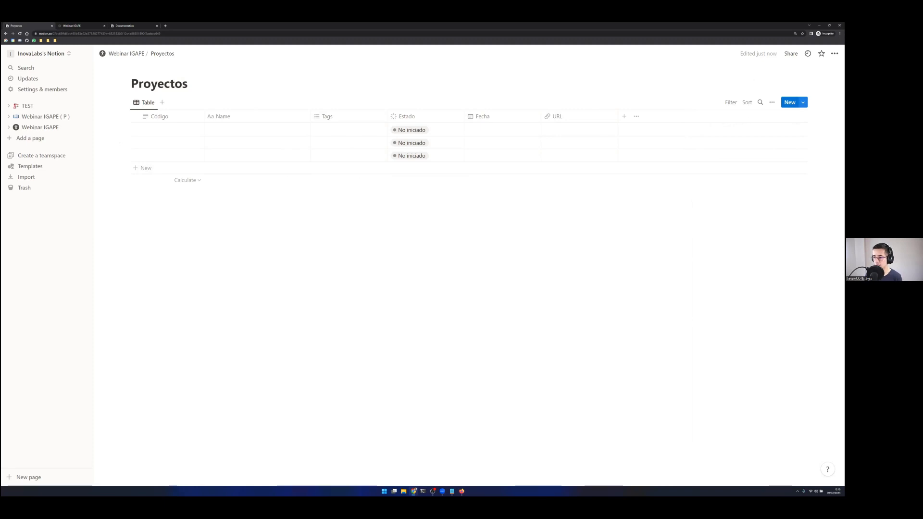
- Create a new page template for the Proyectos database and title it "Plantilla de proyecto"
{"action": "left_click", "coordinate": [802, 102]}
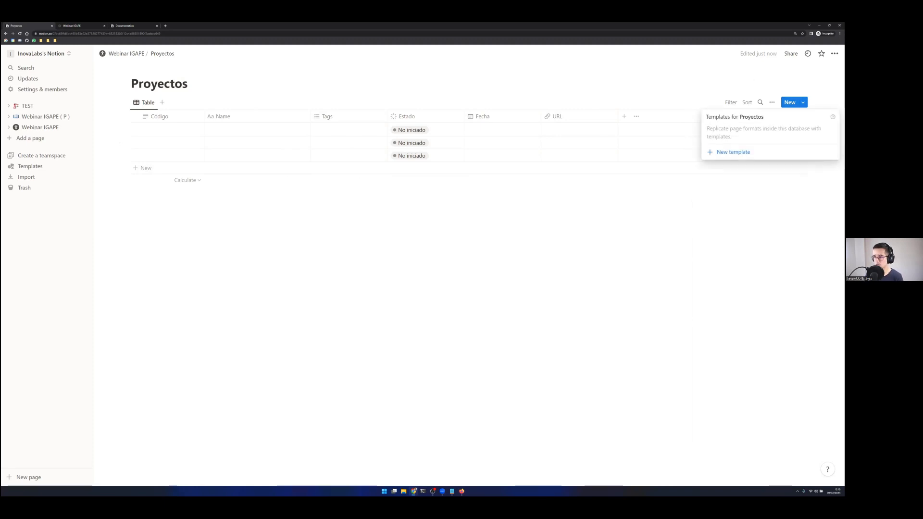
{"action": "left_click", "coordinate": [734, 153]}
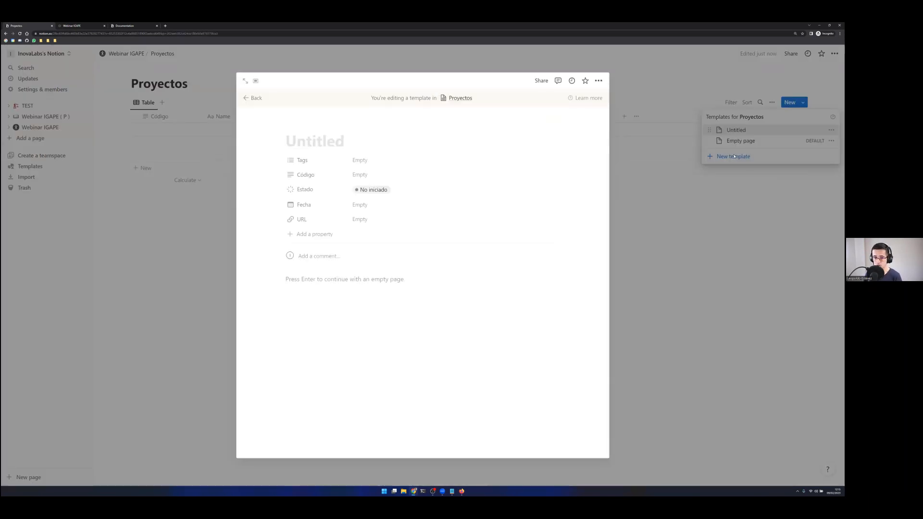
{"action": "type", "text": "Pla"}
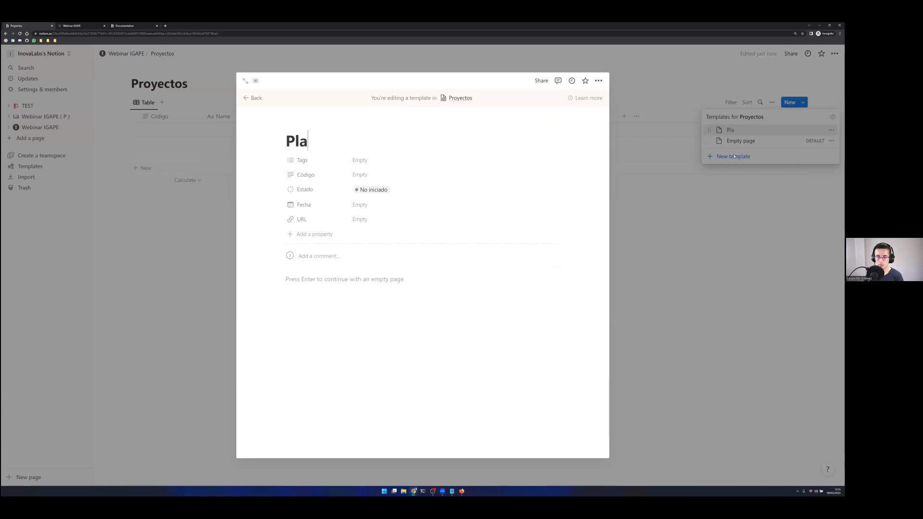
{"action": "type", "text": "ntilla "}
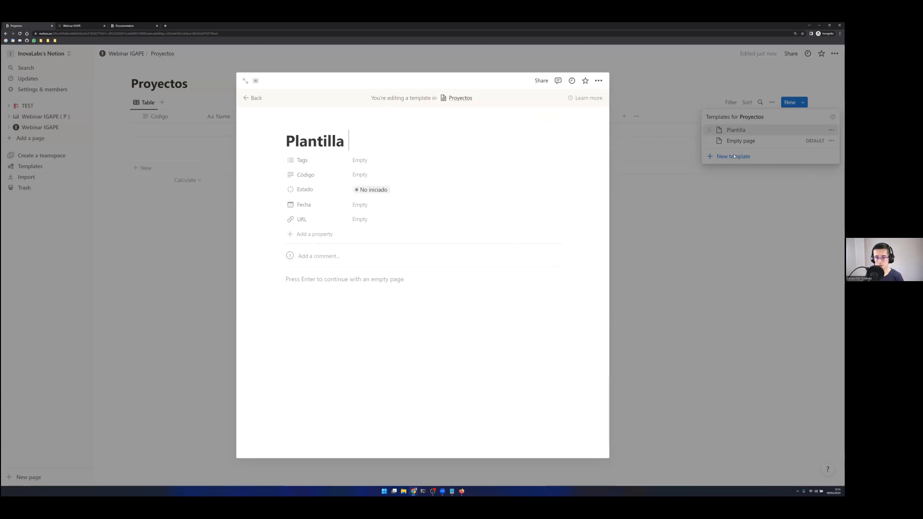
{"action": "type", "text": "de proyecto"}
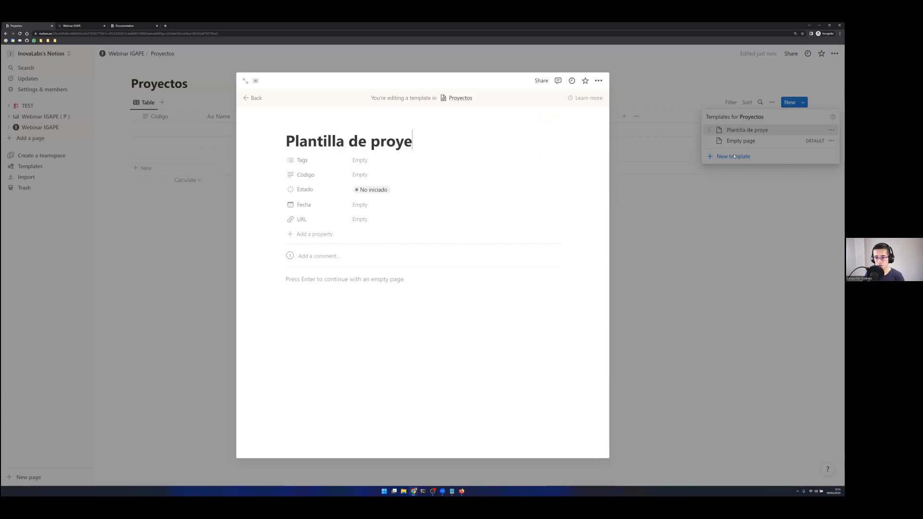
- Set the template's Código property to "C999"
{"action": "left_click", "coordinate": [363, 175]}
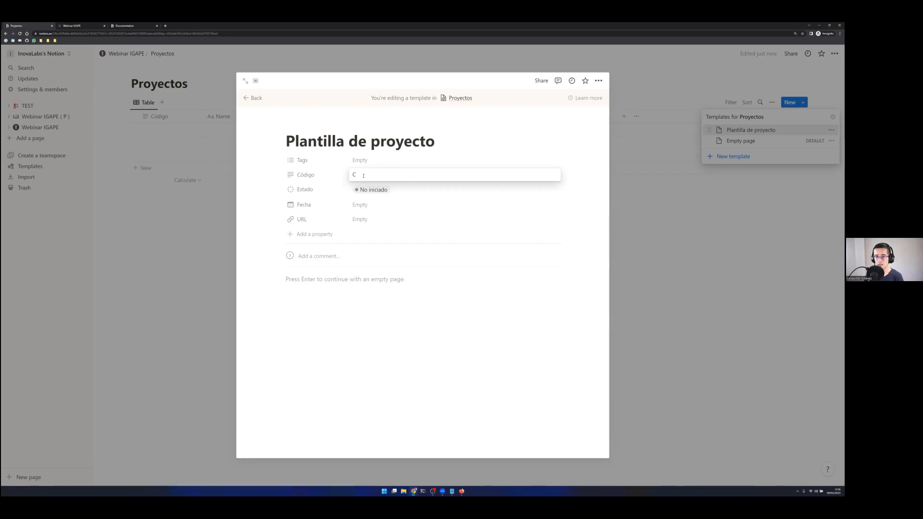
{"action": "type", "text": "C"}
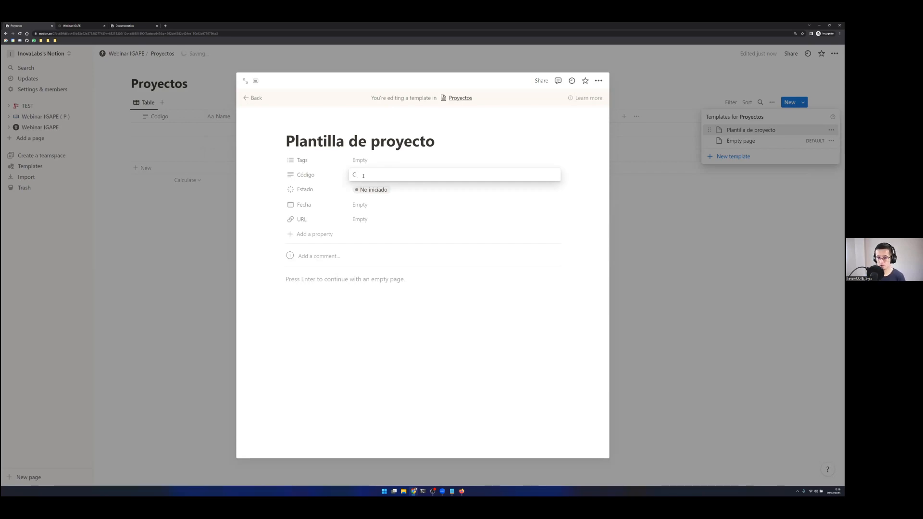
{"action": "type", "text": "999"}
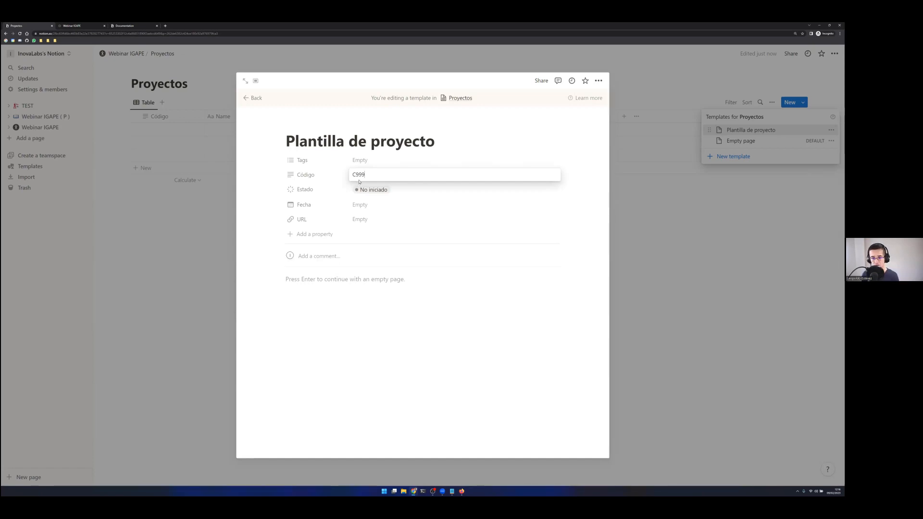
{"action": "key", "text": "Return"}
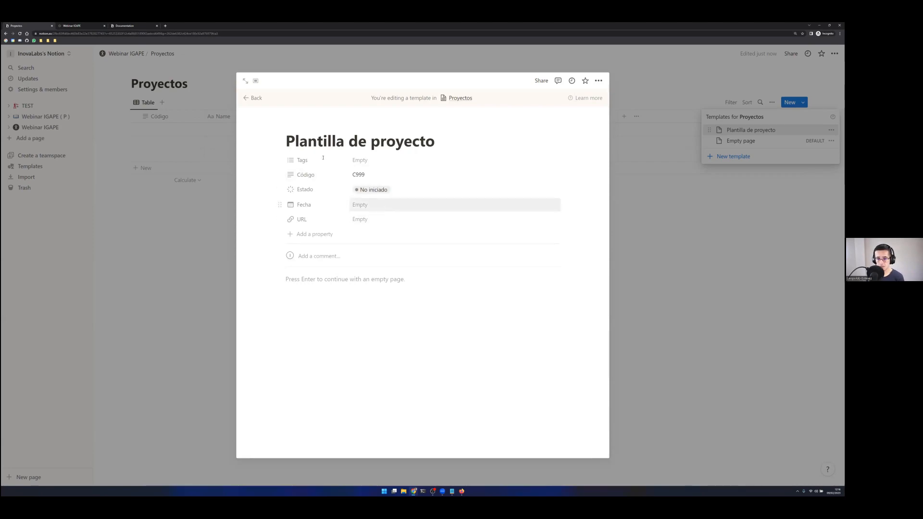
- Give the project template a dark archive-box icon and return to the Proyectos table
{"action": "left_click", "coordinate": [298, 125]}
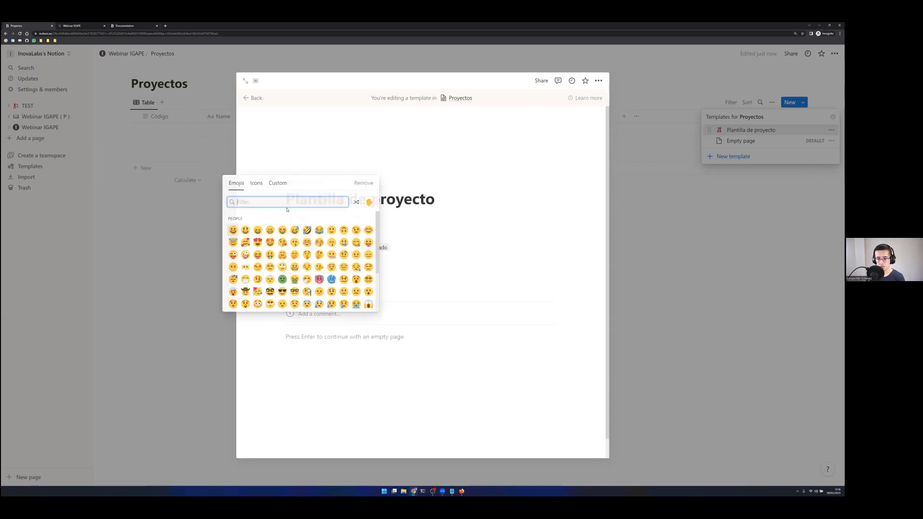
{"action": "left_click", "coordinate": [256, 184]}
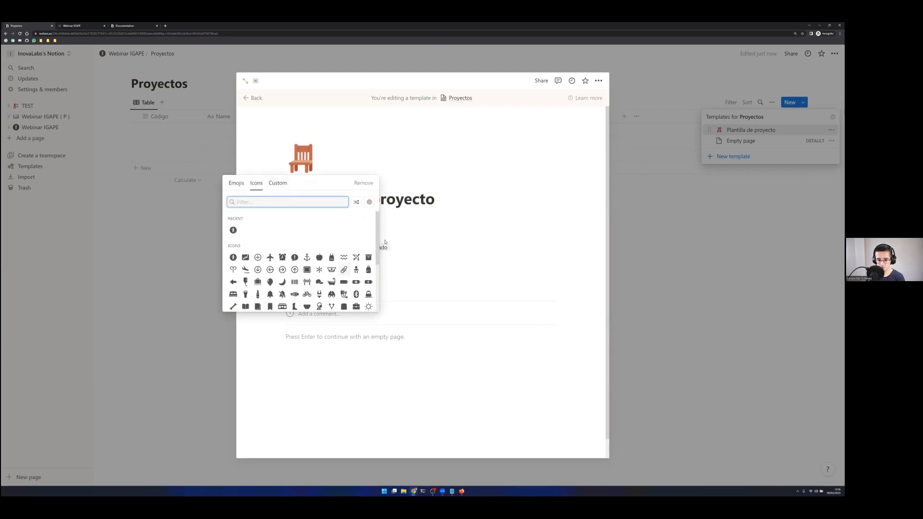
{"action": "mouse_move", "coordinate": [368, 258]}
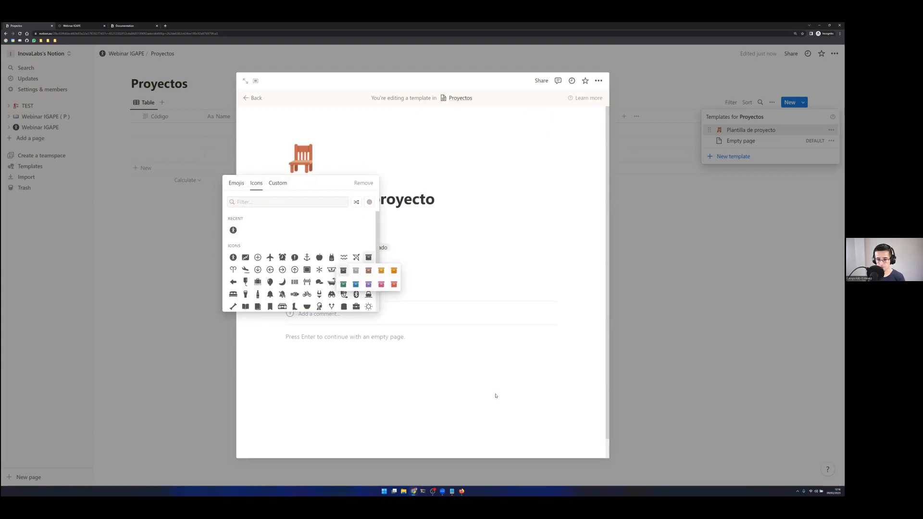
{"action": "left_click", "coordinate": [342, 271]}
{"action": "left_click", "coordinate": [365, 366]}
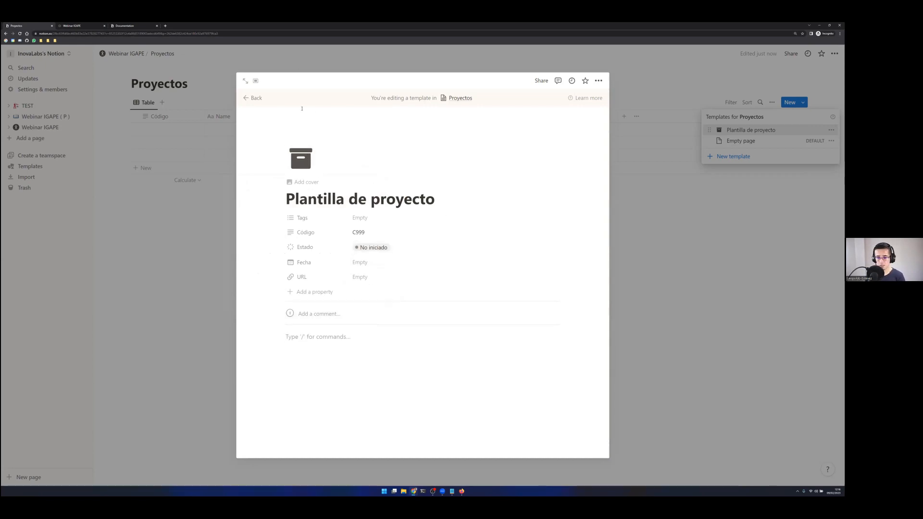
{"action": "left_click", "coordinate": [251, 99]}
{"action": "key", "text": "Escape"}
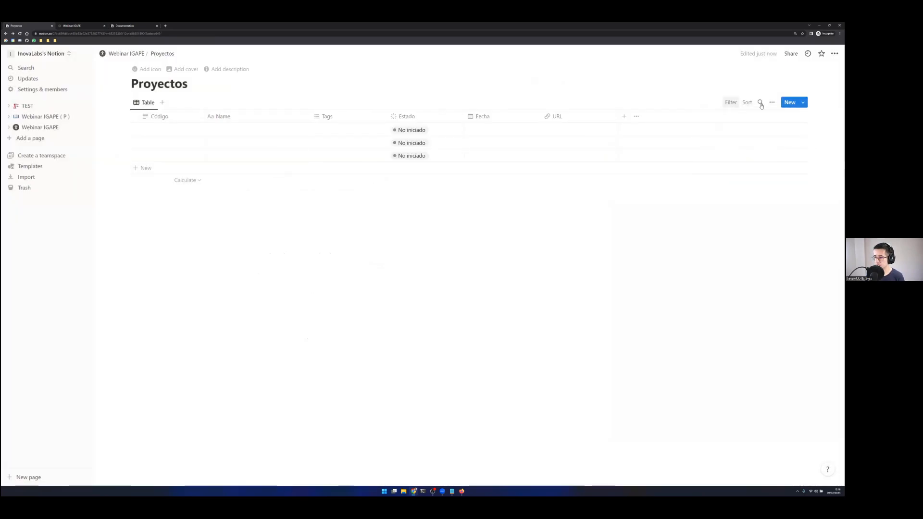
- Set "Plantilla de proyecto" as the default template for all views in Proyectos
{"action": "left_click", "coordinate": [802, 102]}
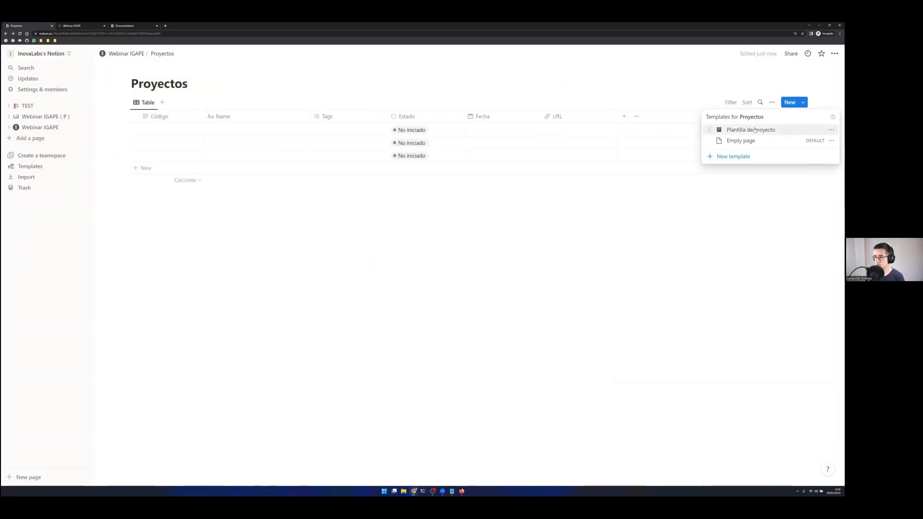
{"action": "left_click", "coordinate": [831, 130]}
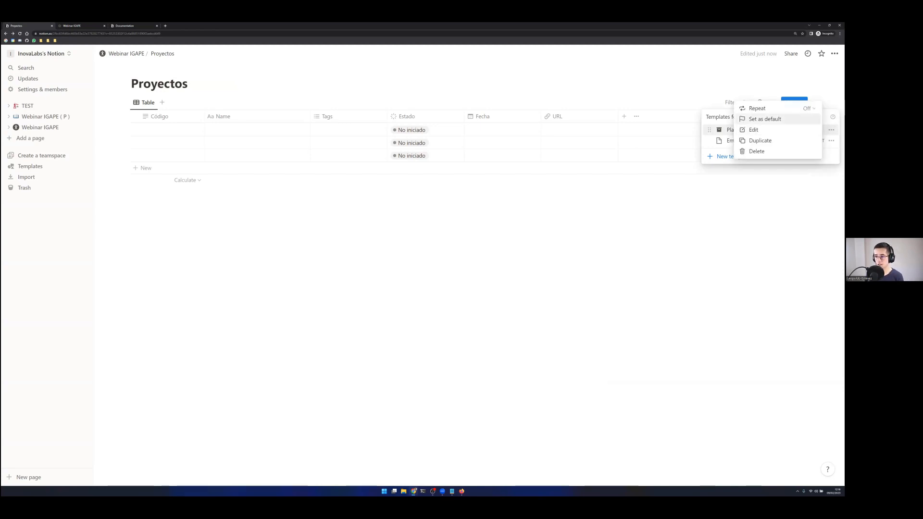
{"action": "left_click", "coordinate": [773, 91]}
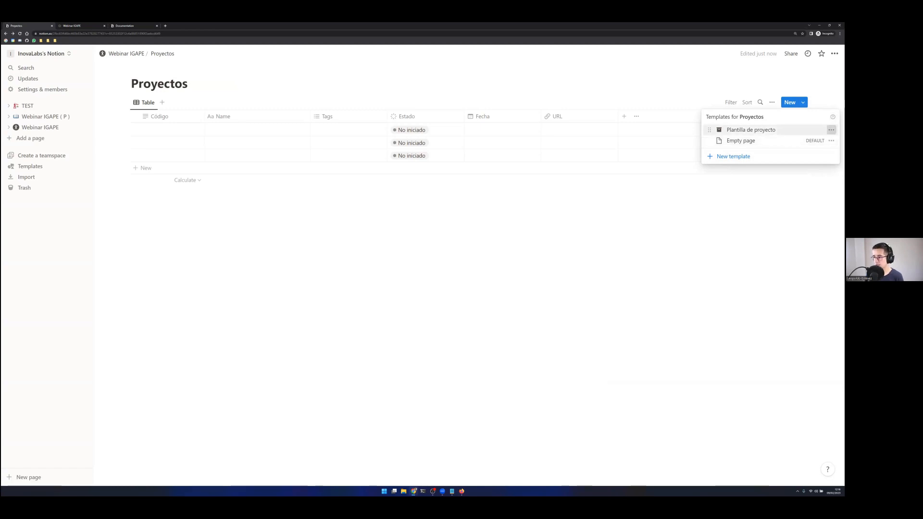
{"action": "left_click", "coordinate": [830, 130]}
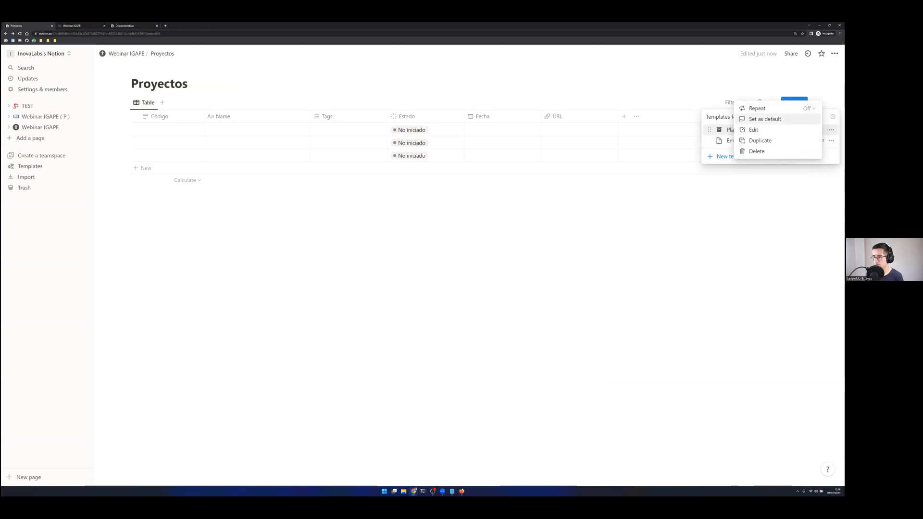
{"action": "left_click", "coordinate": [764, 118]}
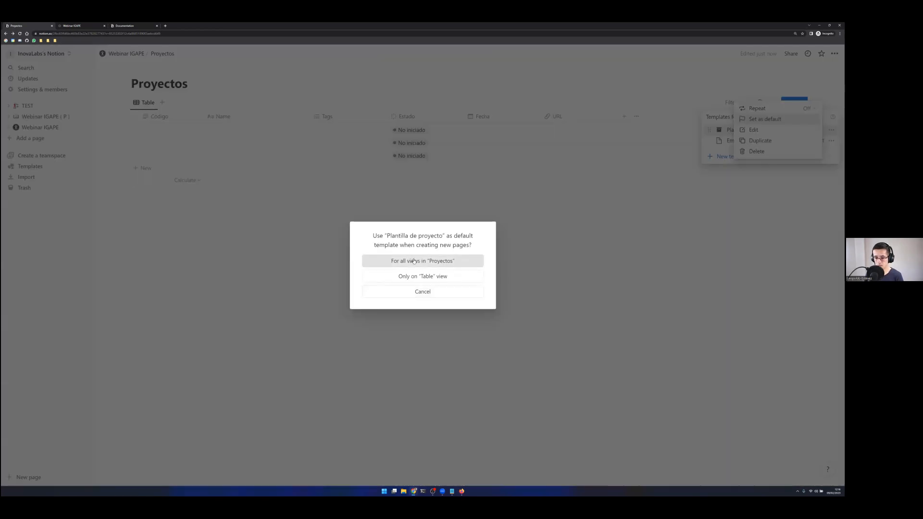
{"action": "left_click", "coordinate": [414, 261]}
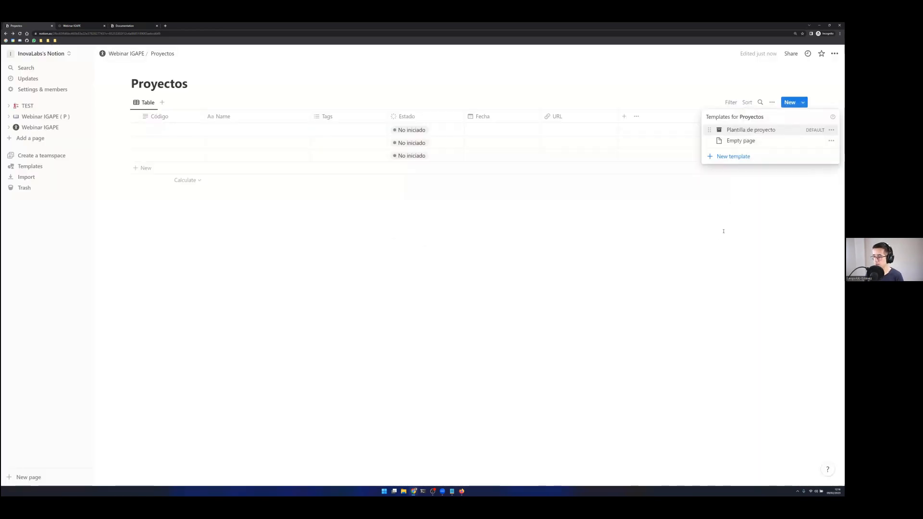
{"action": "left_click", "coordinate": [746, 112]}
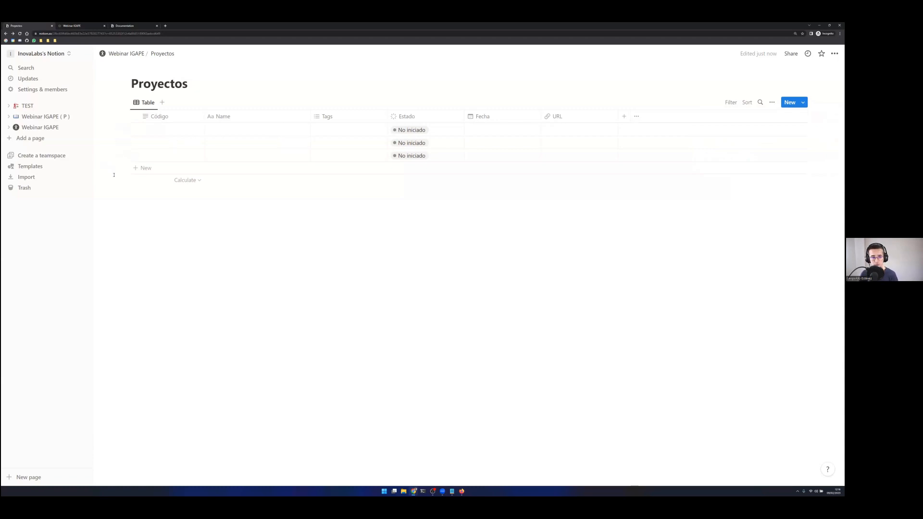
- Delete the three empty rows from Proyectos and create a project from the default template with Código "C001"
{"action": "left_click_drag", "start_coordinate": [111, 160], "coordinate": [174, 130]}
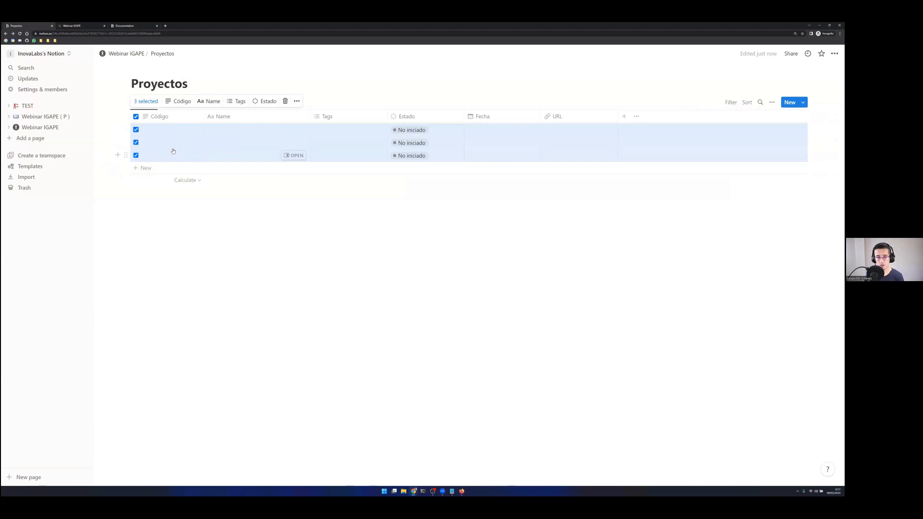
{"action": "key", "text": "Delete"}
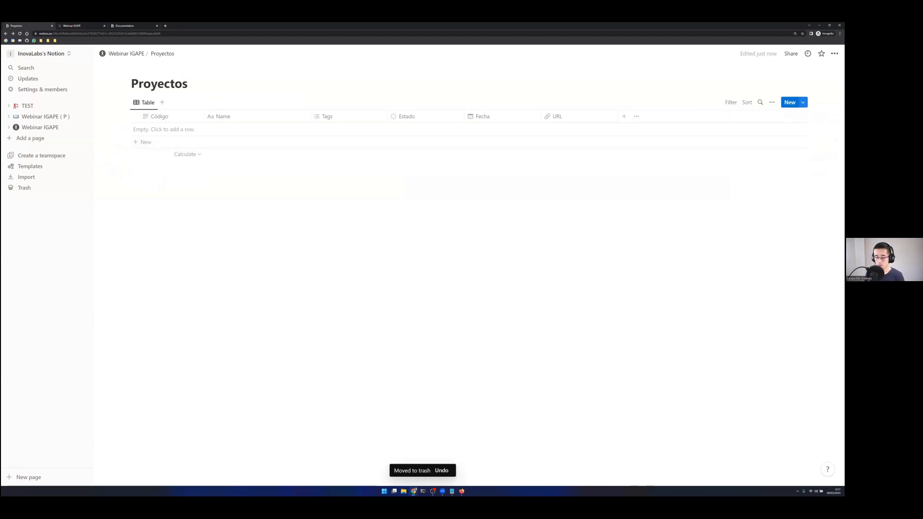
{"action": "left_click", "coordinate": [789, 102]}
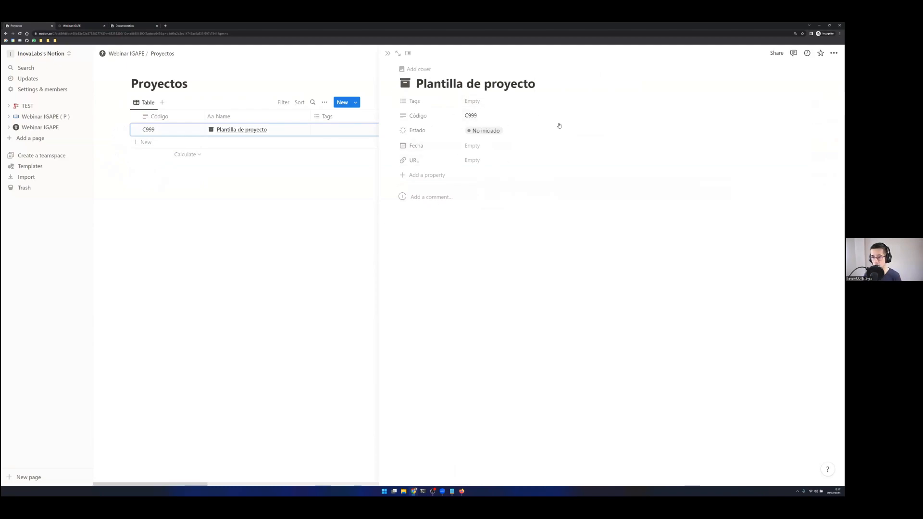
{"action": "left_click", "coordinate": [486, 116]}
{"action": "key", "text": "BackSpace"}
{"action": "key", "text": "BackSpace"}
{"action": "key", "text": "BackSpace"}
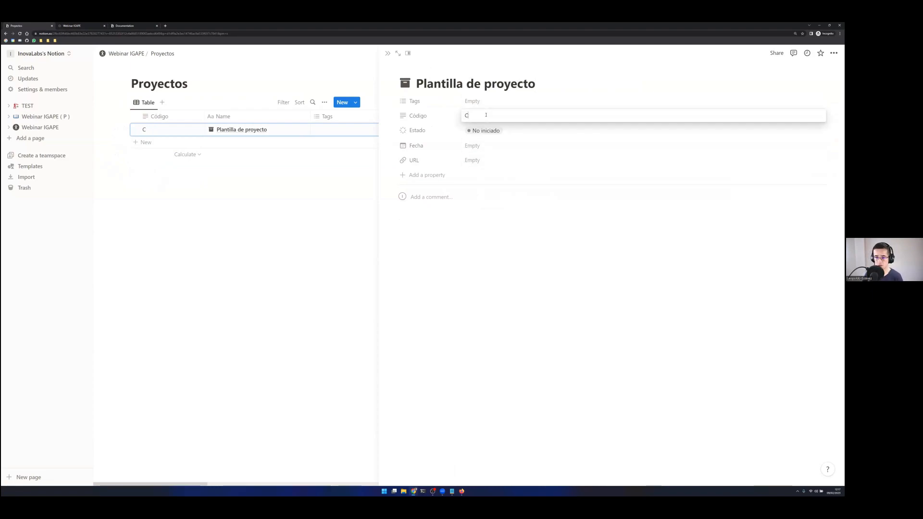
{"action": "type", "text": "001"}
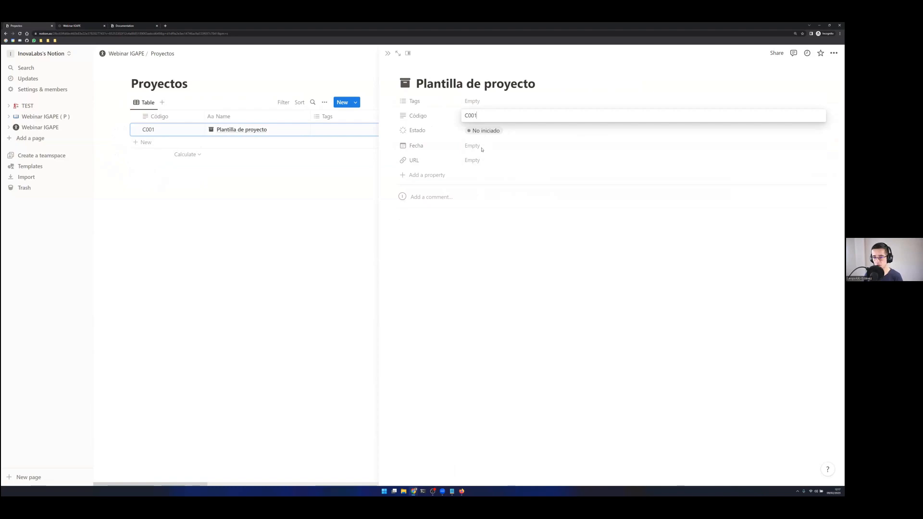
{"action": "key", "text": "Return"}
- Set the C001 project's Fecha to a range with an end date, from February 12, 2023 to February 23, 2023
{"action": "left_click", "coordinate": [481, 146]}
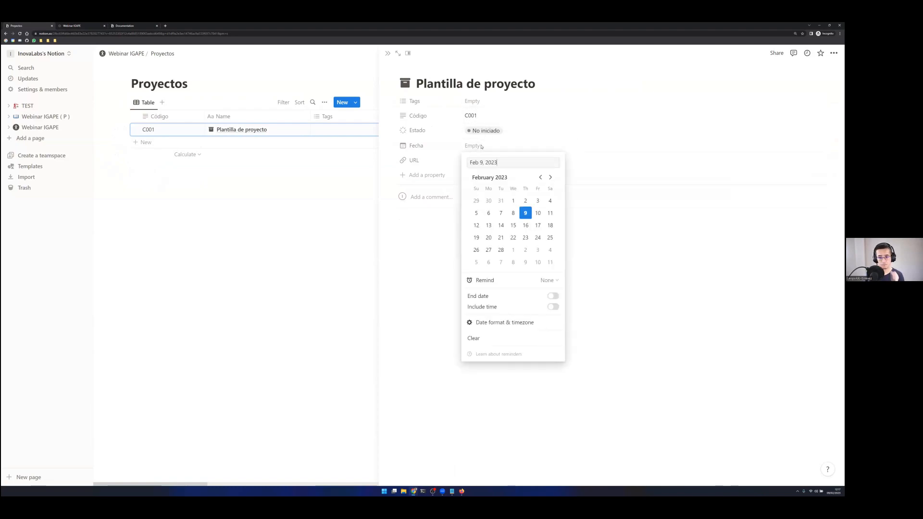
{"action": "left_click", "coordinate": [553, 297]}
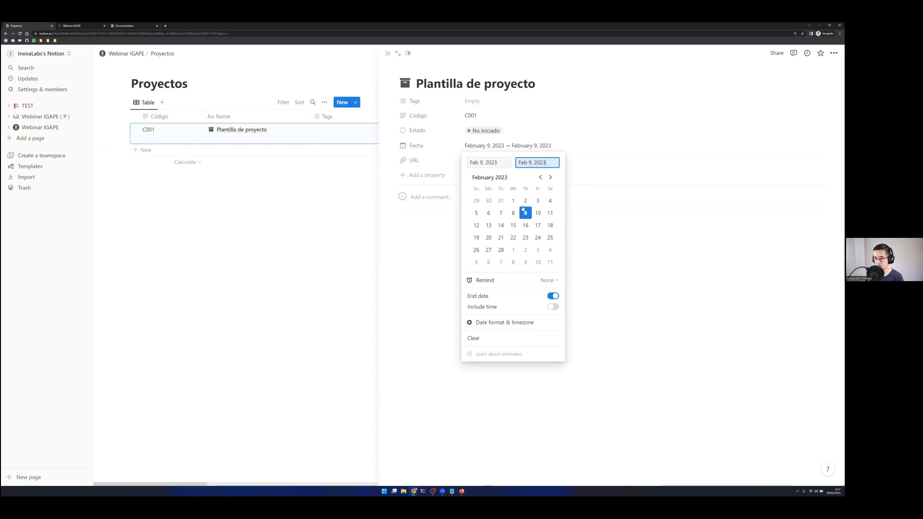
{"action": "left_click", "coordinate": [478, 226]}
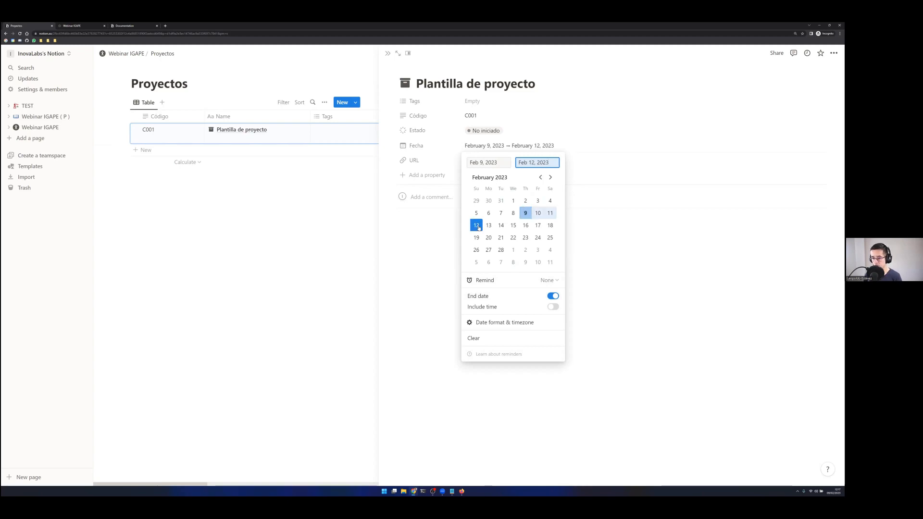
{"action": "left_click", "coordinate": [526, 238]}
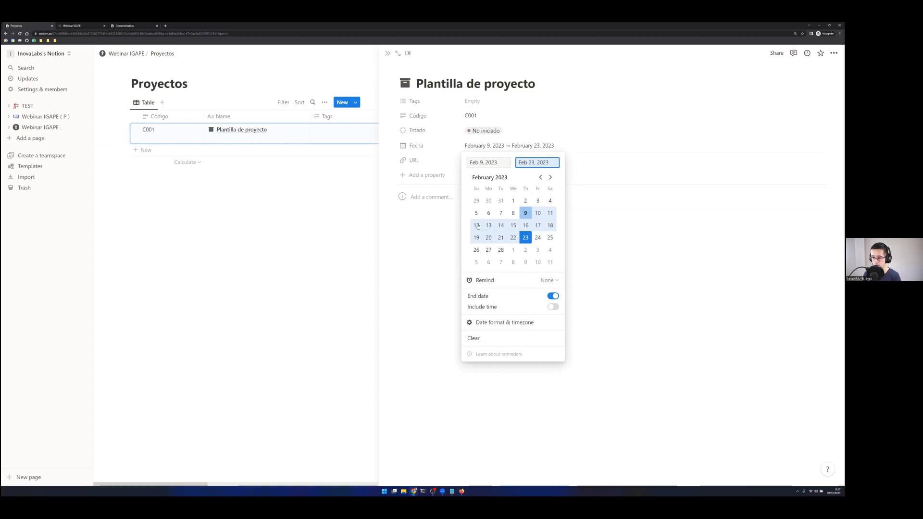
{"action": "left_click", "coordinate": [529, 215]}
{"action": "left_click", "coordinate": [476, 226]}
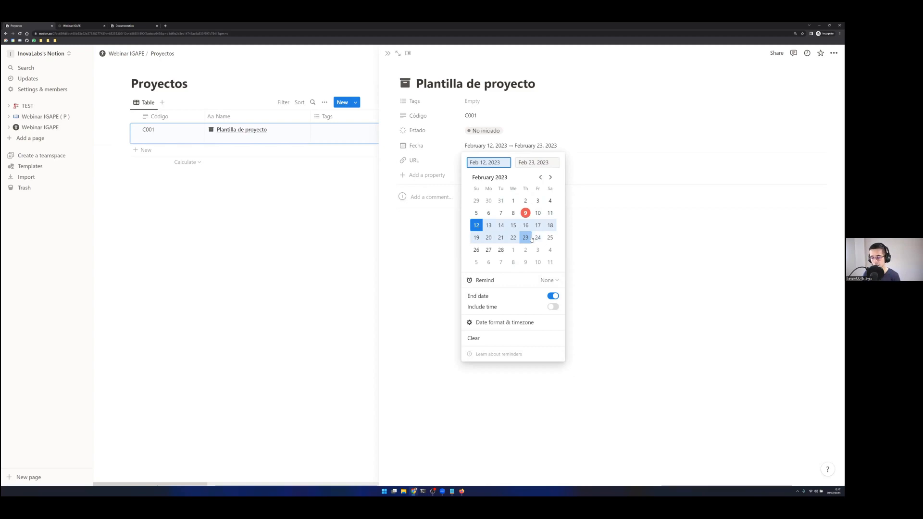
{"action": "left_click", "coordinate": [430, 275]}
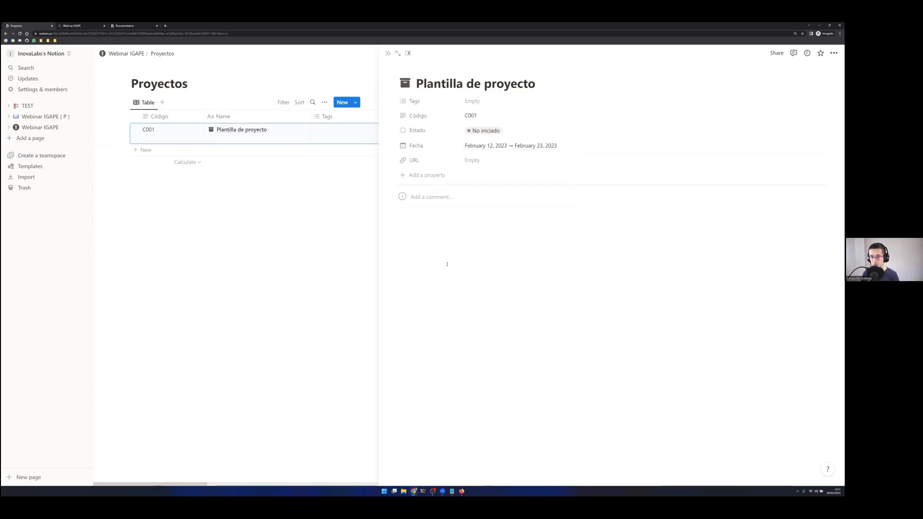
- Create a second project from the default template and set its Código to "C002"
{"action": "left_click", "coordinate": [388, 53]}
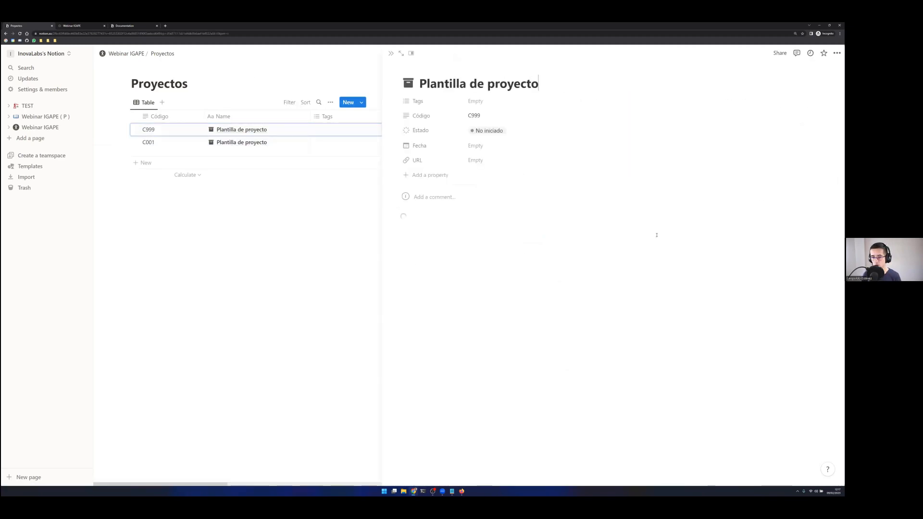
{"action": "left_click", "coordinate": [476, 116]}
{"action": "key", "text": "BackSpace"}
{"action": "key", "text": "BackSpace"}
{"action": "key", "text": "BackSpace"}
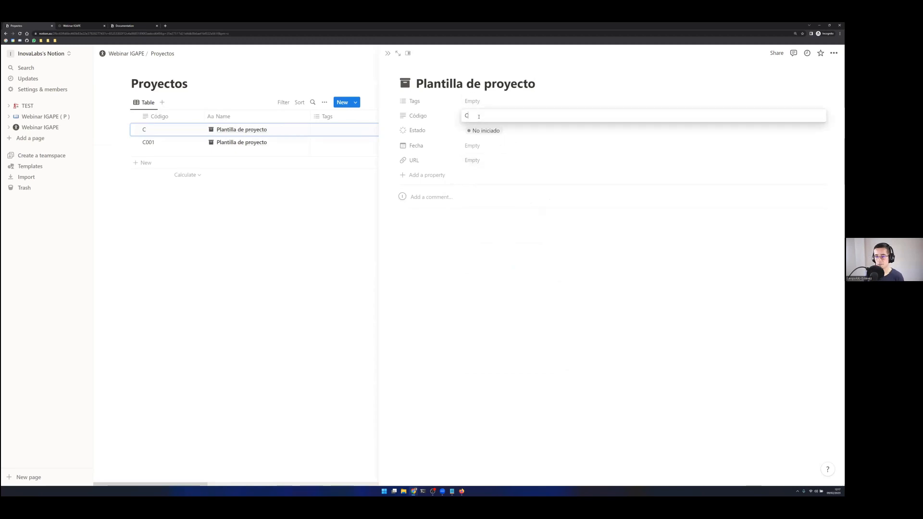
{"action": "type", "text": "002"}
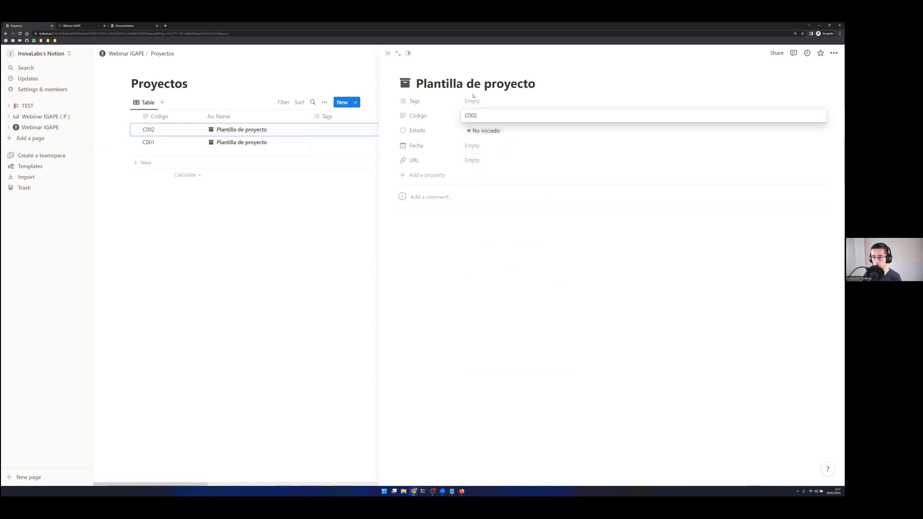
- Create the tags "Desarrollo" and "Web" and assign both to the C002 project
{"action": "left_click", "coordinate": [473, 101]}
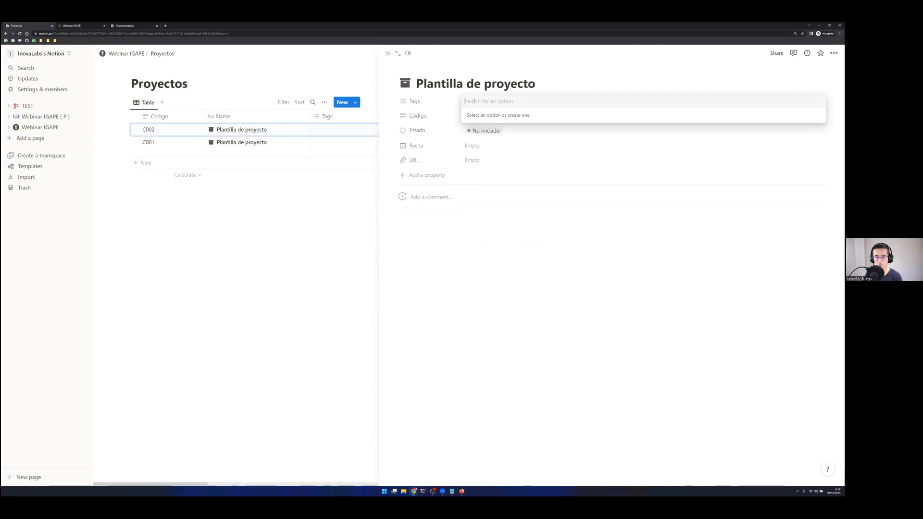
{"action": "type", "text": "De"}
{"action": "type", "text": "sarrollo"}
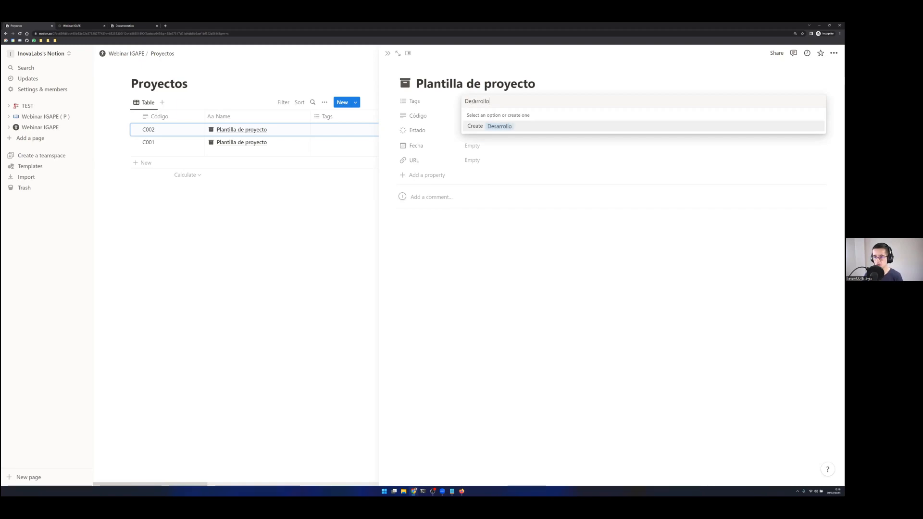
{"action": "key", "text": "Return"}
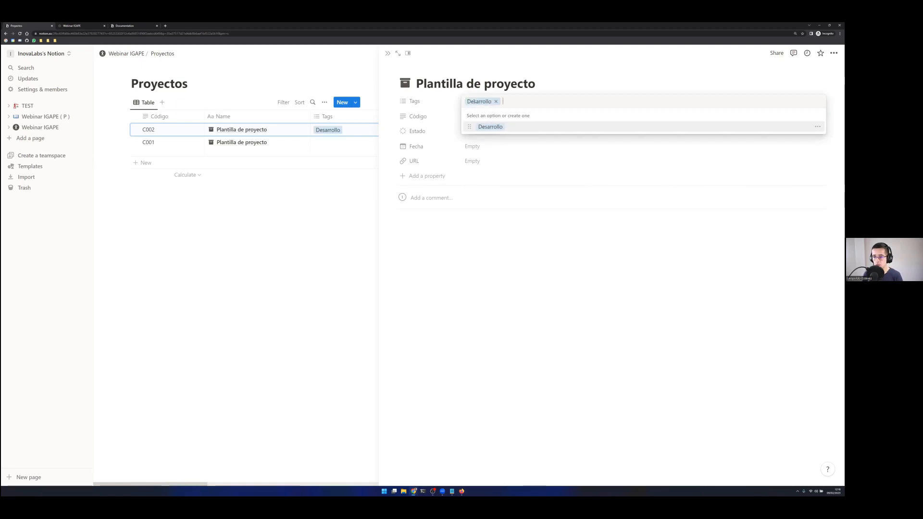
{"action": "type", "text": "Web"}
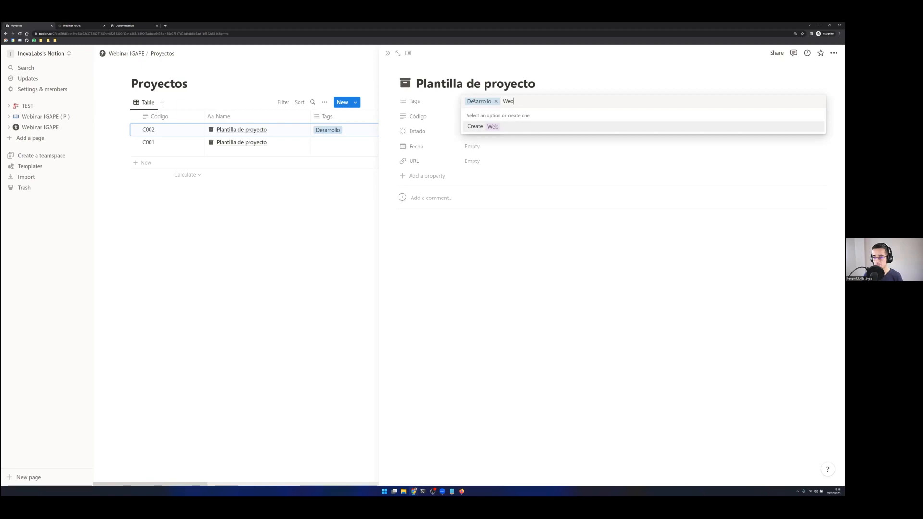
{"action": "key", "text": "Return"}
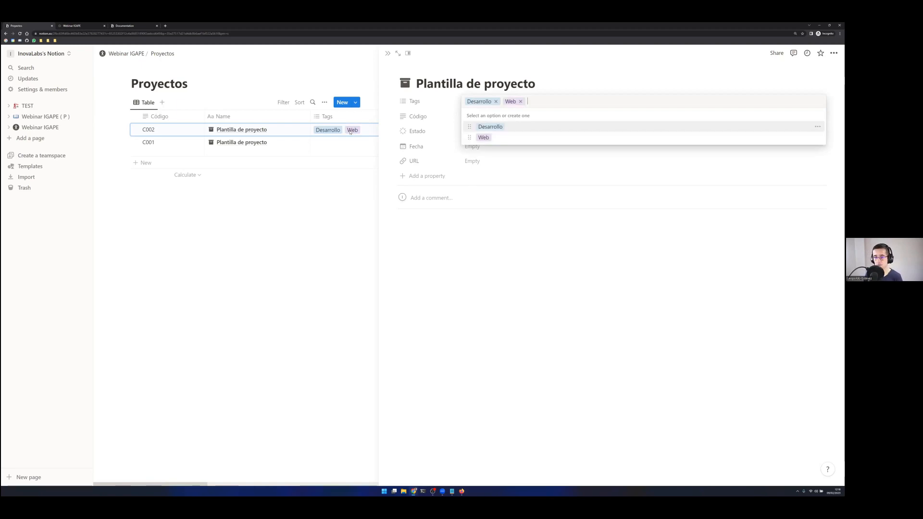
{"action": "left_click", "coordinate": [512, 240]}
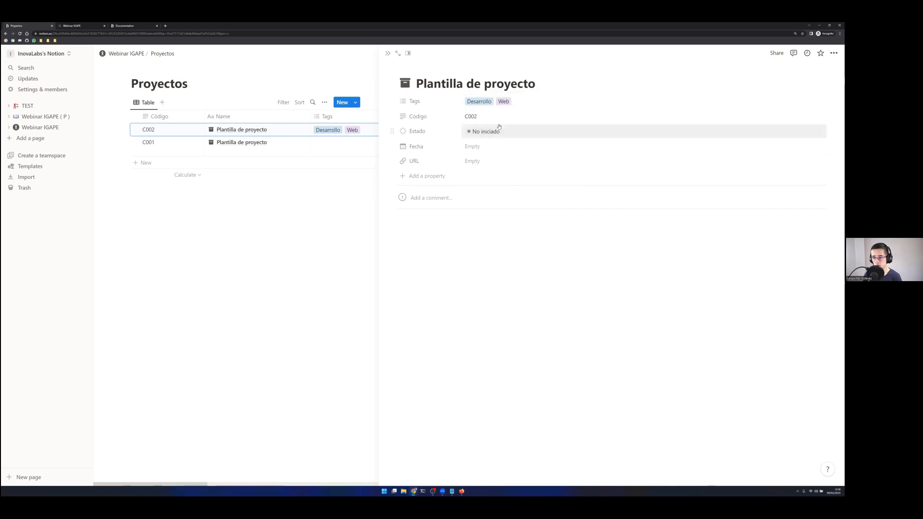
- Set the C002 project's Fecha to a range from February 9, 2023 to February 16, 2023
{"action": "left_click", "coordinate": [471, 146]}
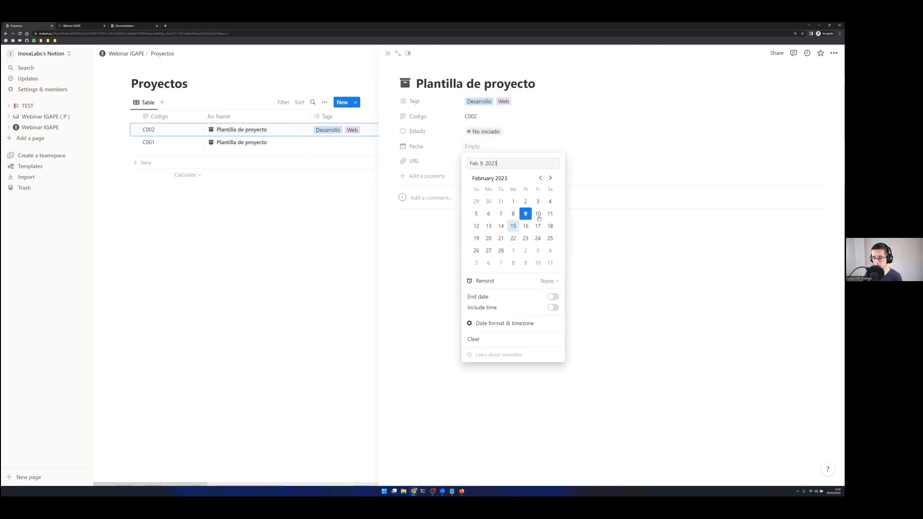
{"action": "left_click", "coordinate": [556, 297]}
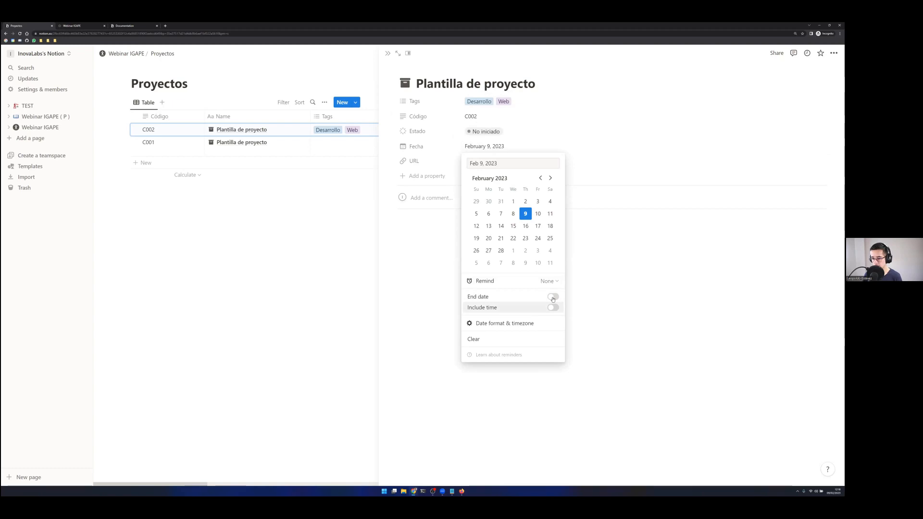
{"action": "left_click", "coordinate": [526, 226]}
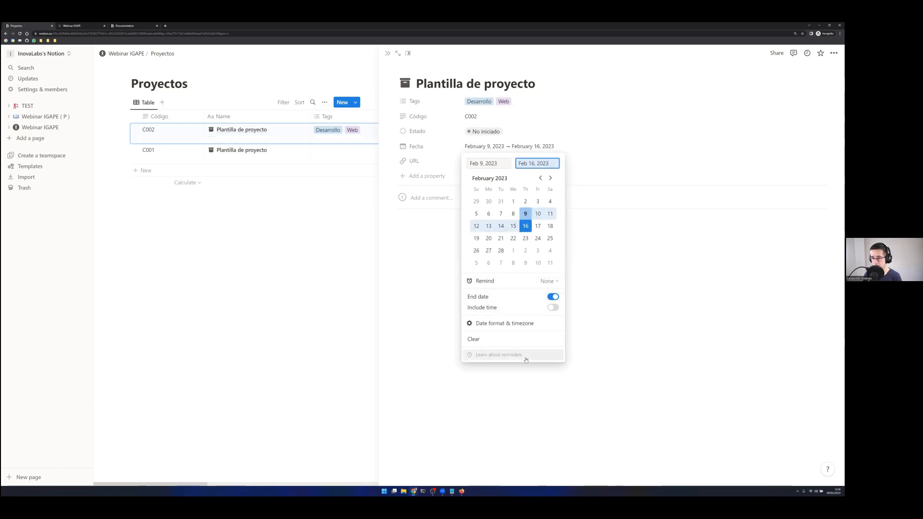
{"action": "left_click", "coordinate": [638, 331]}
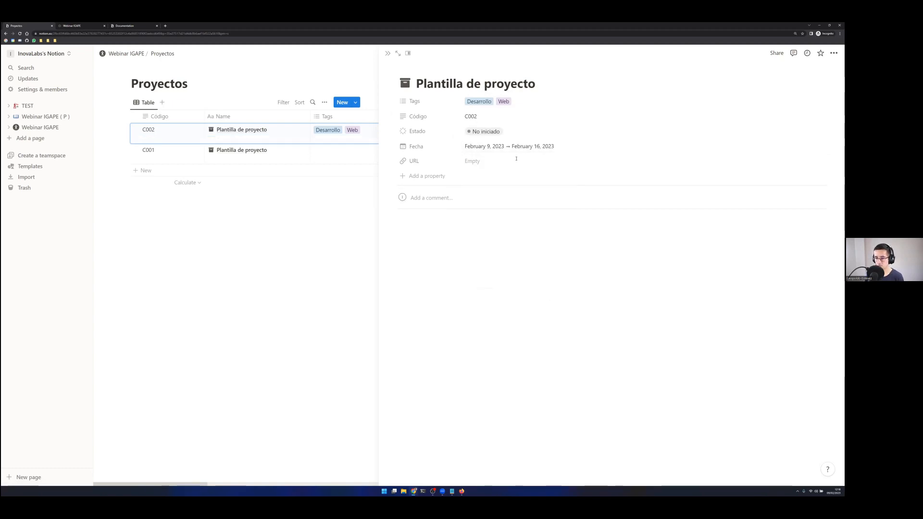
- Set the C002 project's Estado to "En progreso" and return to the Webinar IGAPE page
{"action": "left_click", "coordinate": [486, 134]}
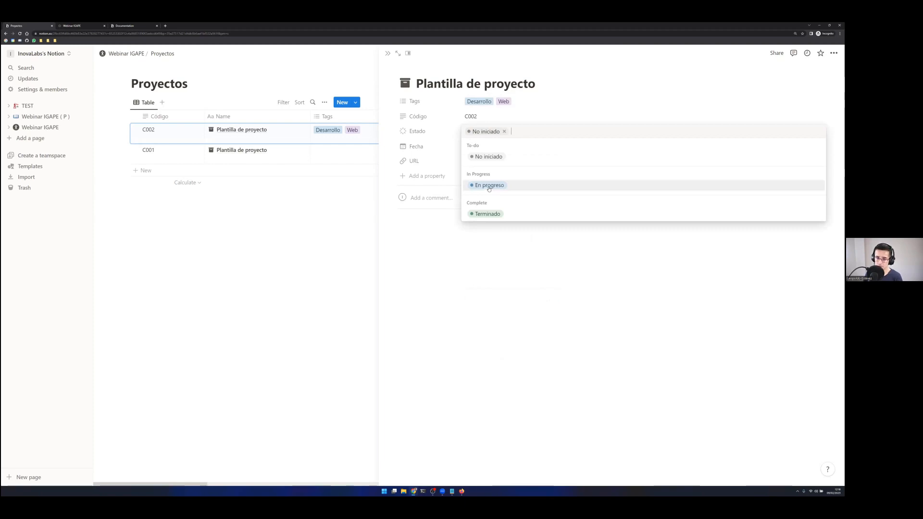
{"action": "left_click", "coordinate": [489, 188]}
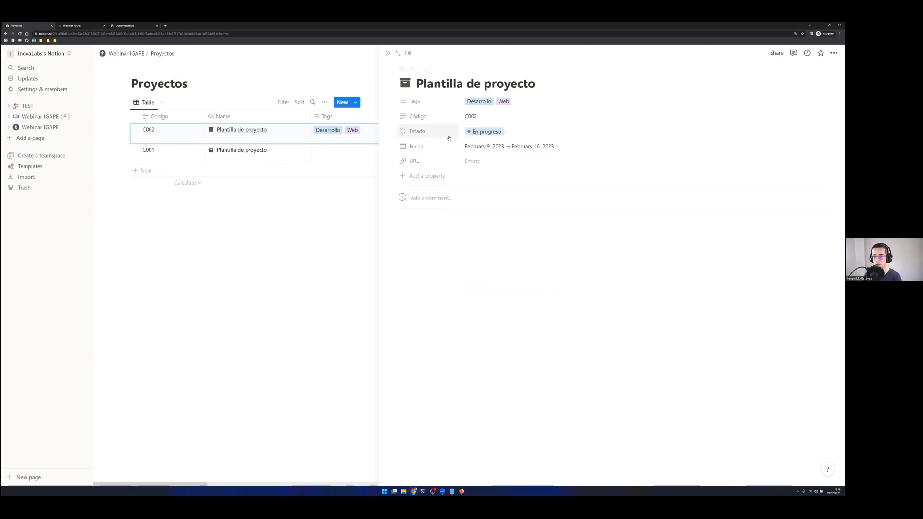
{"action": "left_click", "coordinate": [390, 54]}
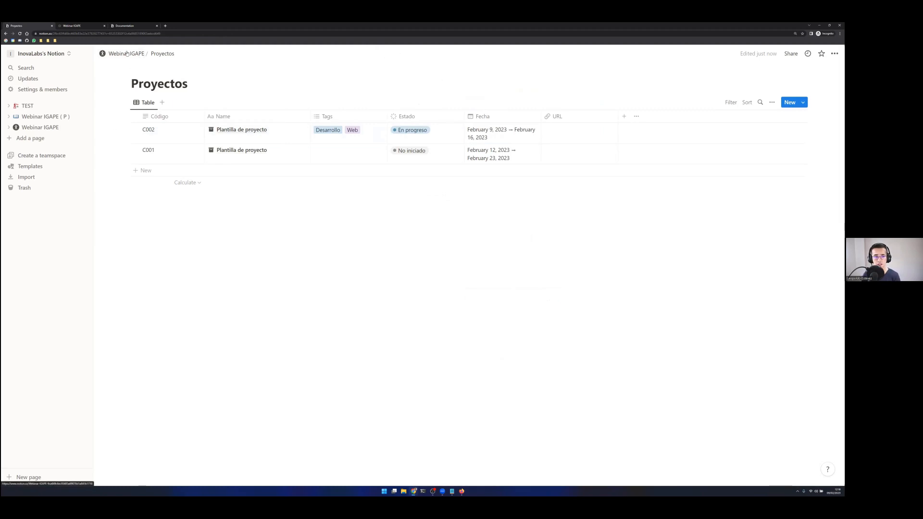
{"action": "left_click", "coordinate": [128, 53]}
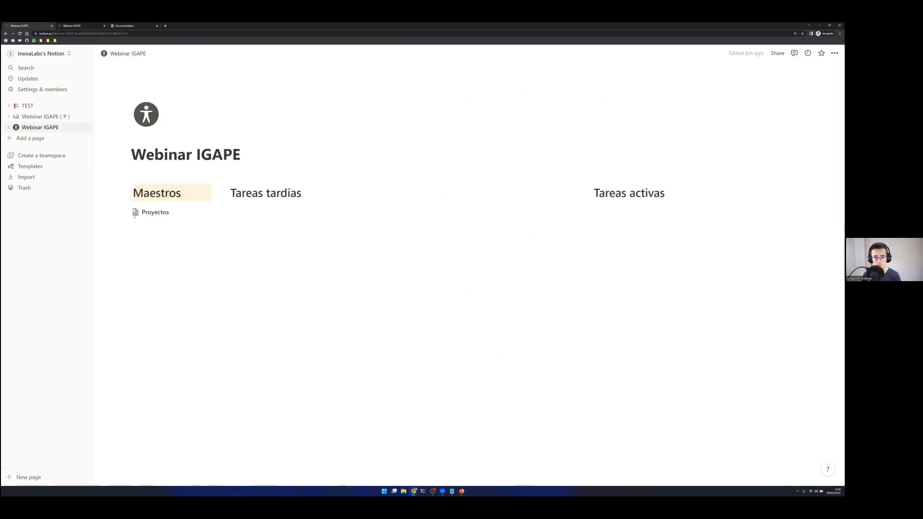
- Change the Proyectos page icon under Maestros to the ballot box with check emoji
{"action": "left_click", "coordinate": [135, 212]}
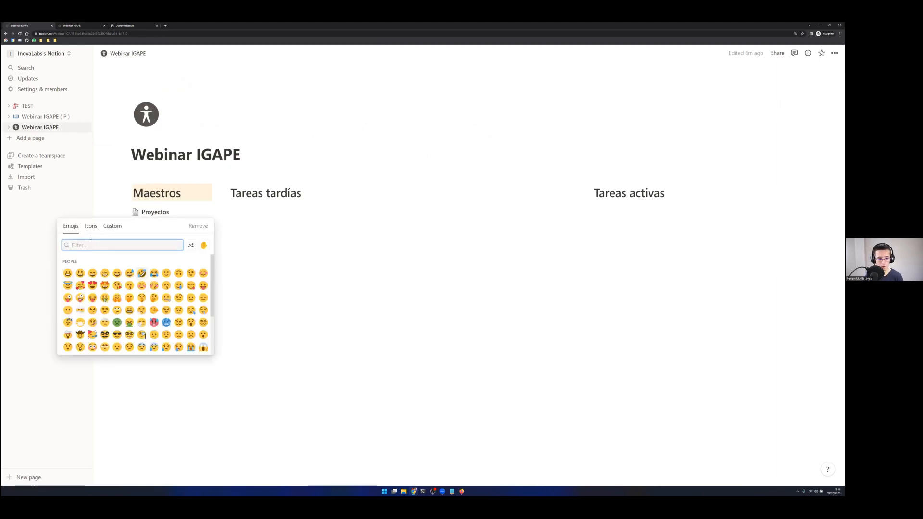
{"action": "type", "text": "check"}
{"action": "left_click", "coordinate": [80, 262]}
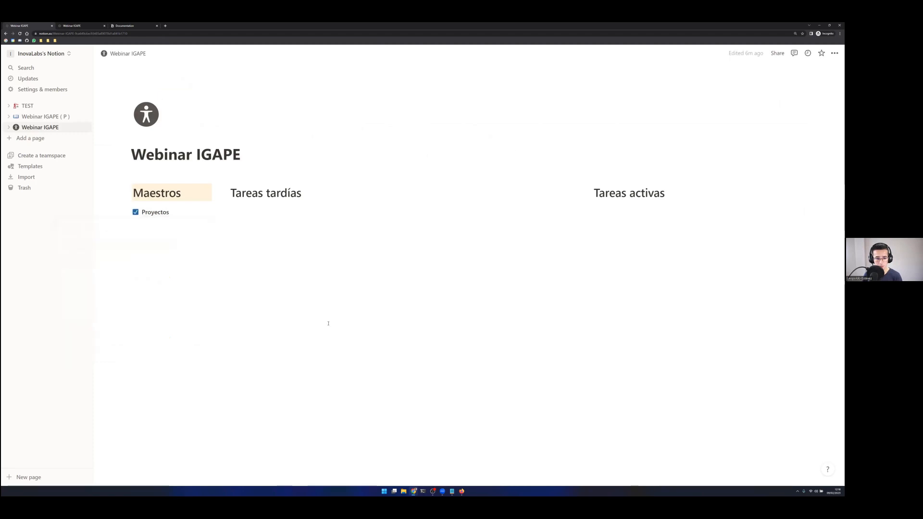
- Insert a full-page database below Proyectos under Maestros and title it "Tareas"
{"action": "left_click", "coordinate": [149, 226]}
{"action": "type", "text": "/"}
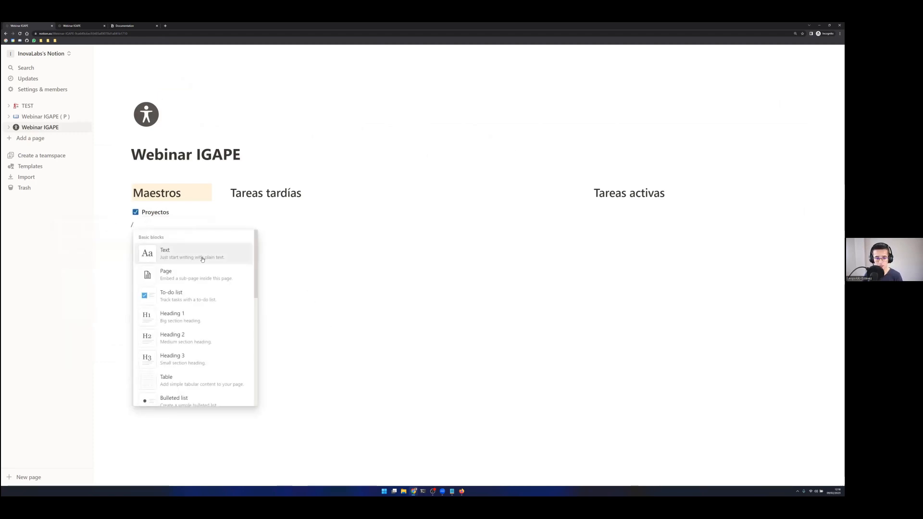
{"action": "scroll", "coordinate": [211, 293], "scroll_direction": "down", "scroll_amount": 4}
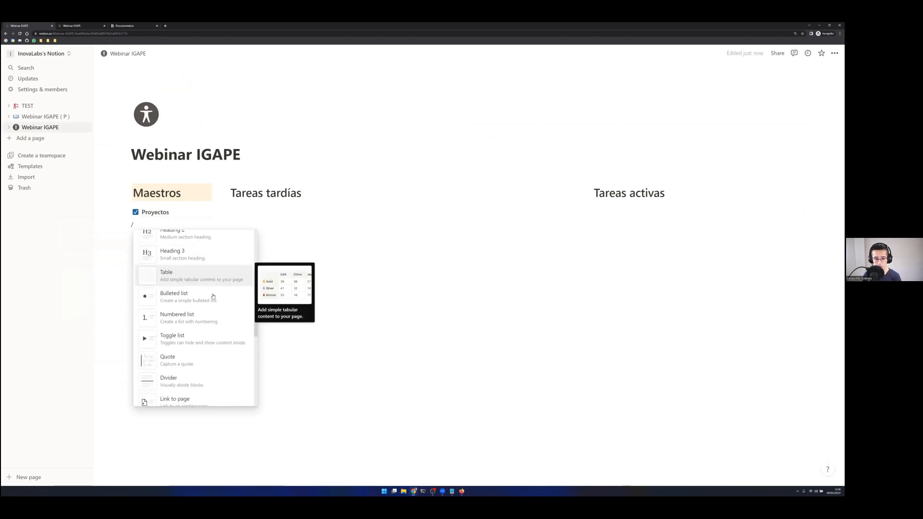
{"action": "scroll", "coordinate": [213, 295], "scroll_direction": "down", "scroll_amount": 2}
{"action": "scroll", "coordinate": [212, 298], "scroll_direction": "up", "scroll_amount": 2}
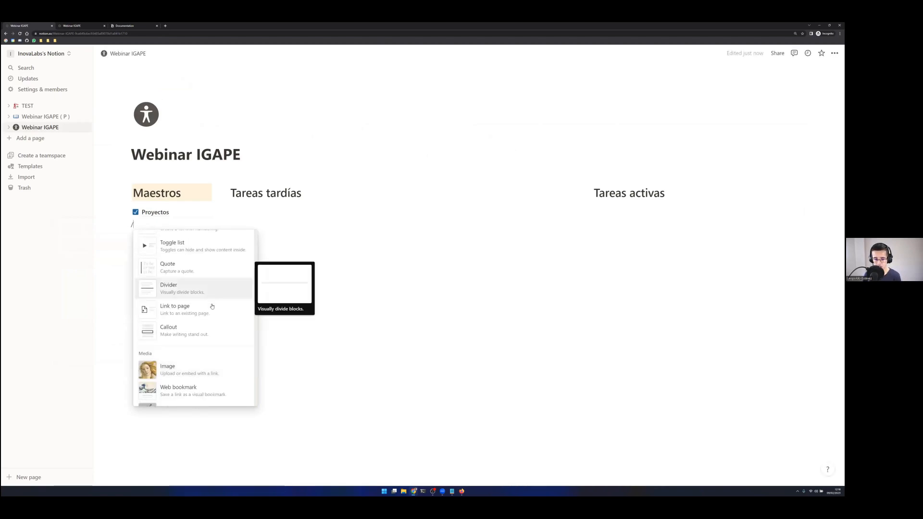
{"action": "scroll", "coordinate": [212, 305], "scroll_direction": "down", "scroll_amount": 3}
{"action": "scroll", "coordinate": [211, 308], "scroll_direction": "down", "scroll_amount": 5}
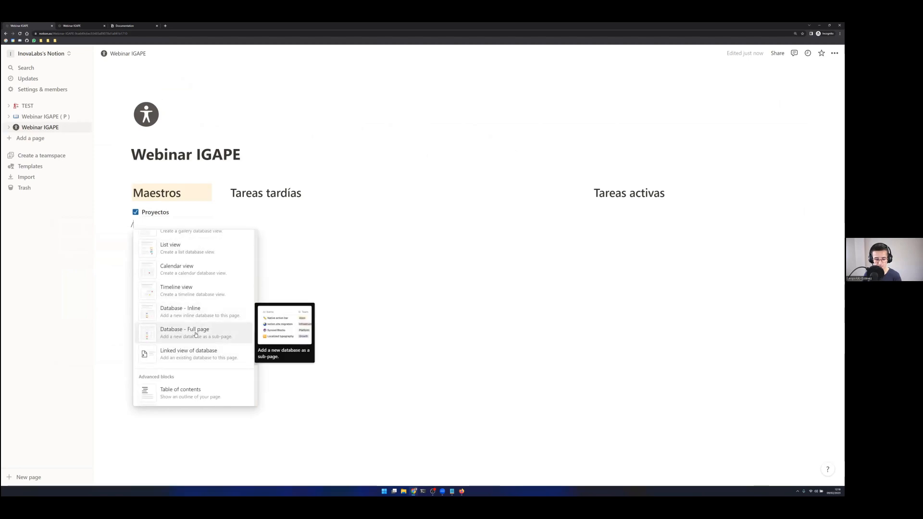
{"action": "left_click", "coordinate": [196, 333]}
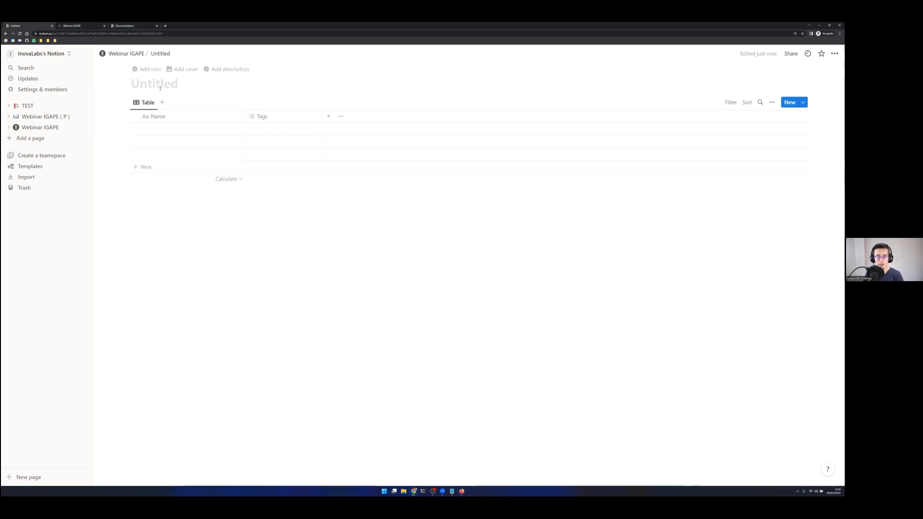
{"action": "type", "text": "Tareas"}
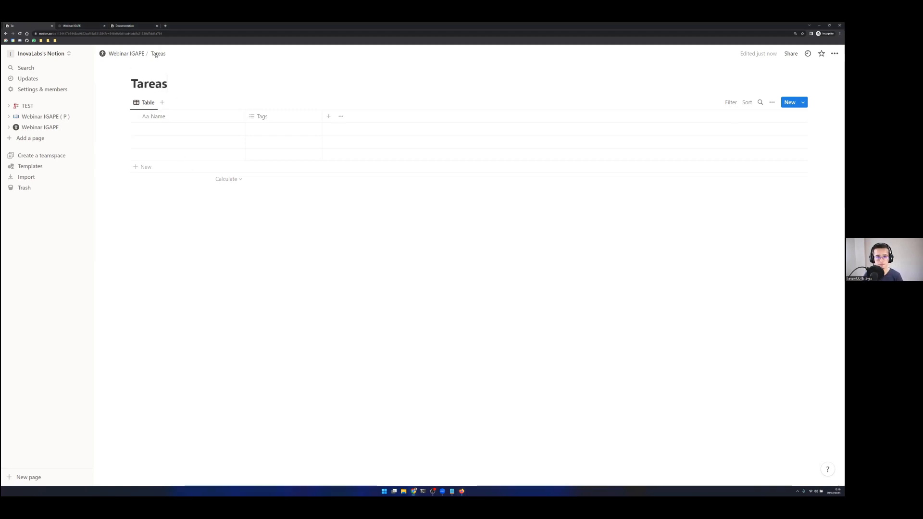
- Add an icon to the Tareas database and set it to the ballot box with check emoji
{"action": "left_click", "coordinate": [155, 70]}
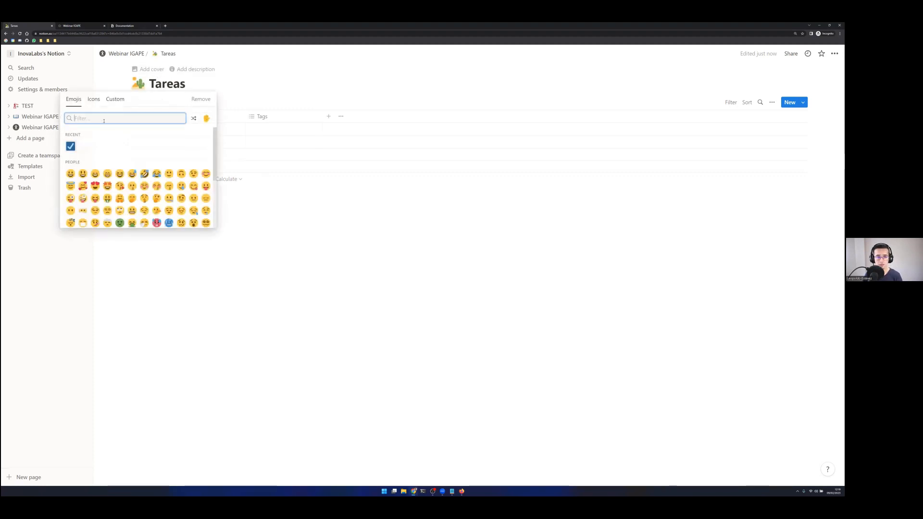
{"action": "type", "text": "check"}
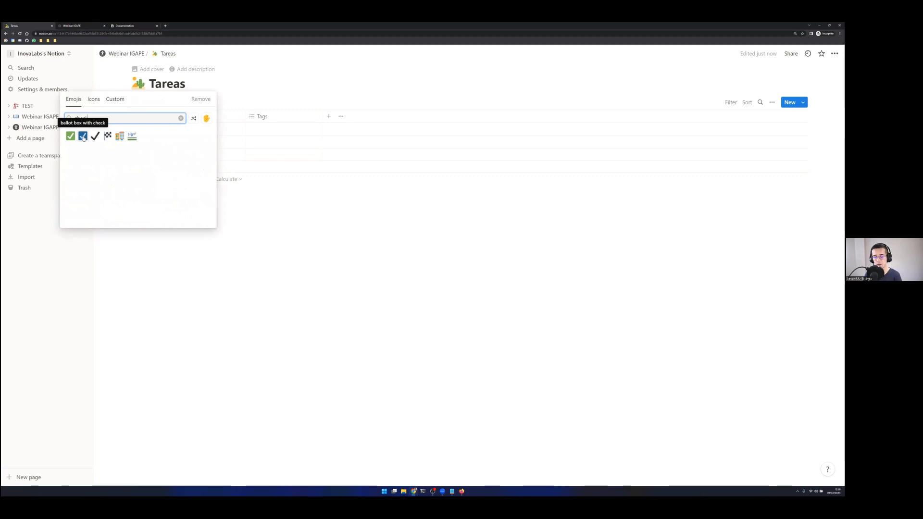
{"action": "left_click", "coordinate": [82, 136]}
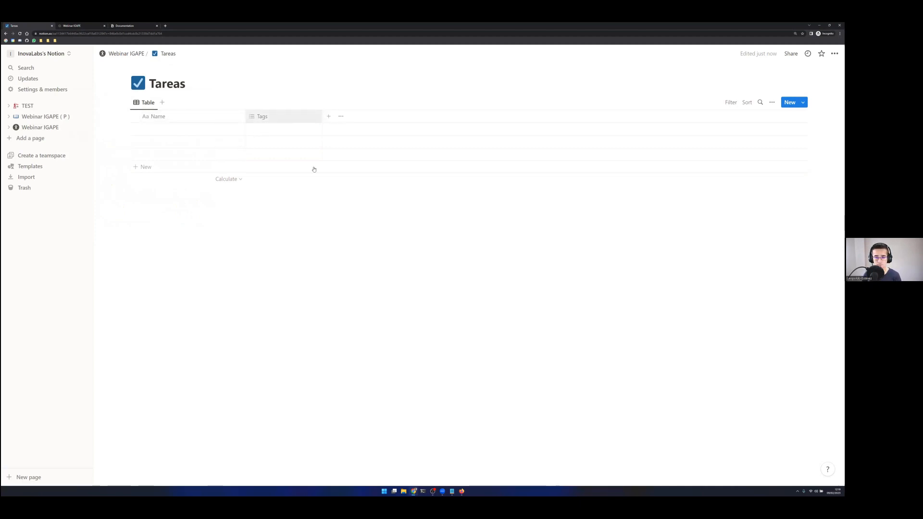
- Add a text property named "Código" to Tareas and make it the first column, before Name
{"action": "left_click", "coordinate": [329, 116]}
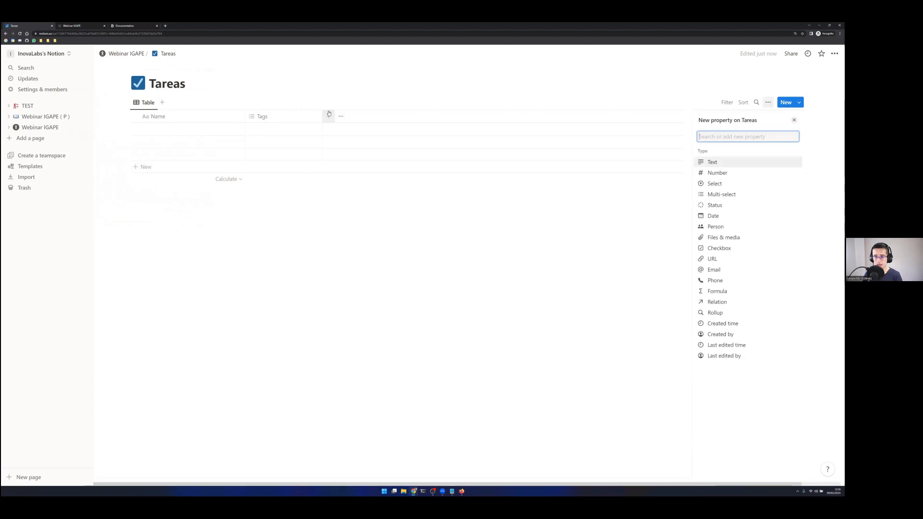
{"action": "left_click", "coordinate": [722, 162]}
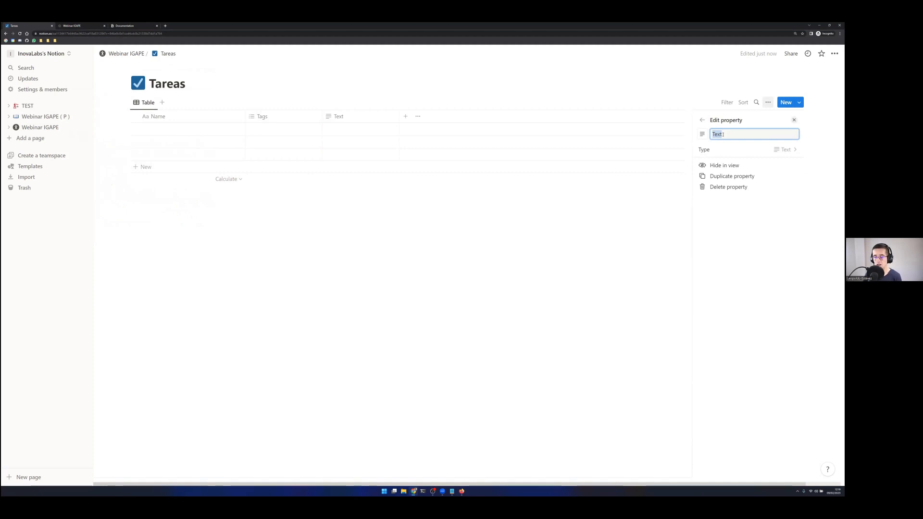
{"action": "type", "text": "Codigo"}
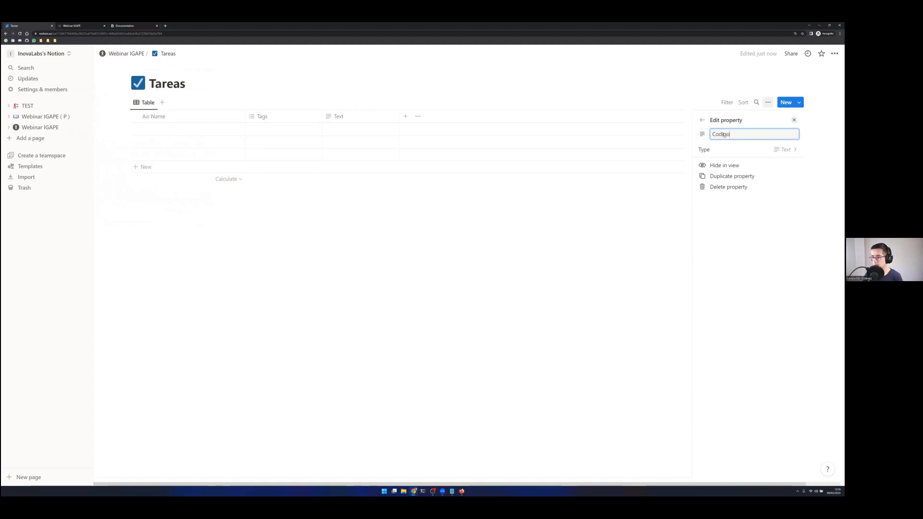
{"action": "key", "text": "BackSpace"}
{"action": "key", "text": "BackSpace"}
{"action": "type", "text": "ódigo"}
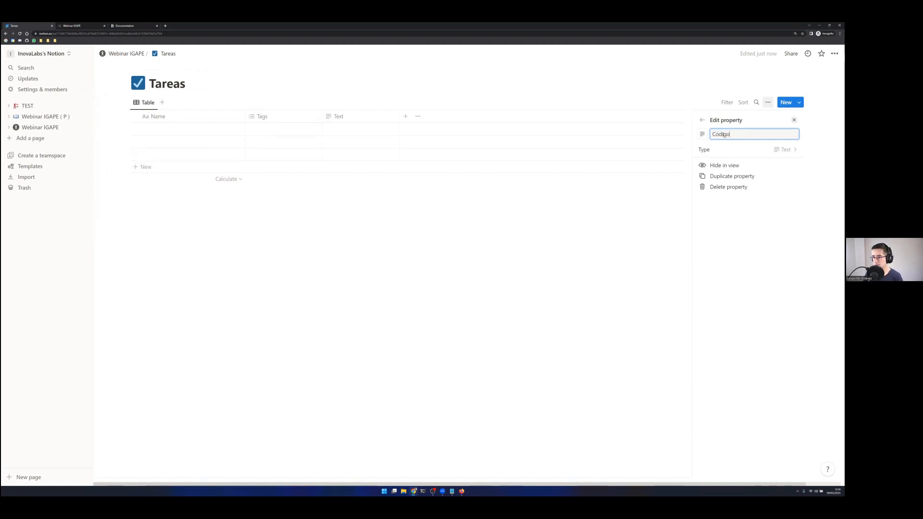
{"action": "left_click", "coordinate": [505, 276]}
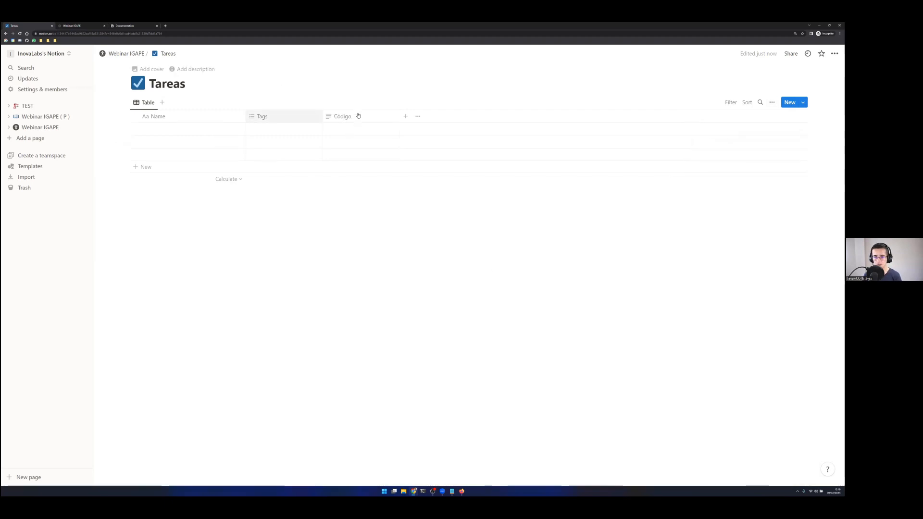
{"action": "left_click_drag", "start_coordinate": [339, 119], "coordinate": [207, 116]}
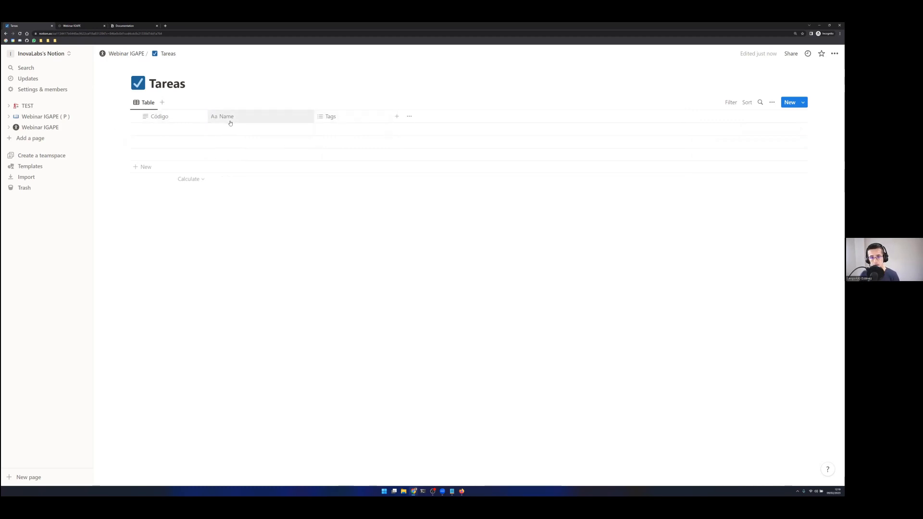
- Rename the Name title property of Tareas to "Nombre"
{"action": "left_click", "coordinate": [249, 119]}
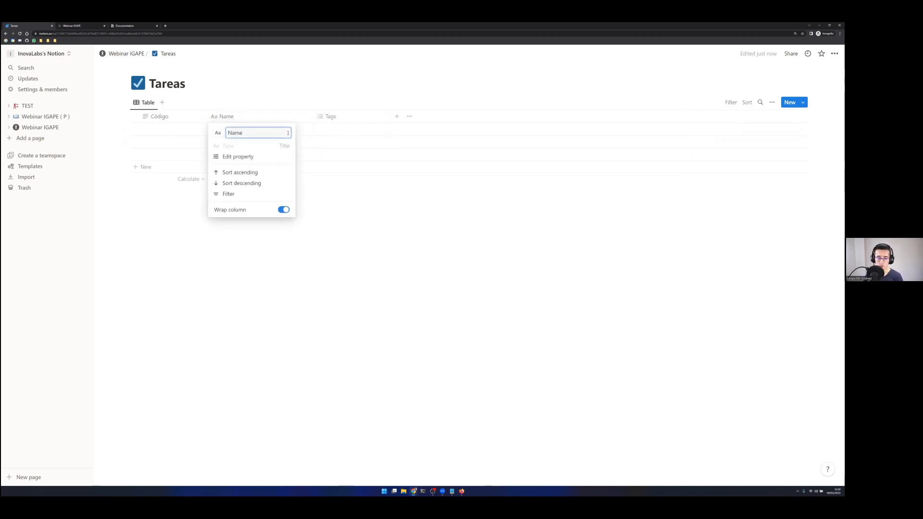
{"action": "key", "text": "BackSpace"}
{"action": "key", "text": "BackSpace"}
{"action": "key", "text": "BackSpace"}
{"action": "left_click", "coordinate": [421, 239]}
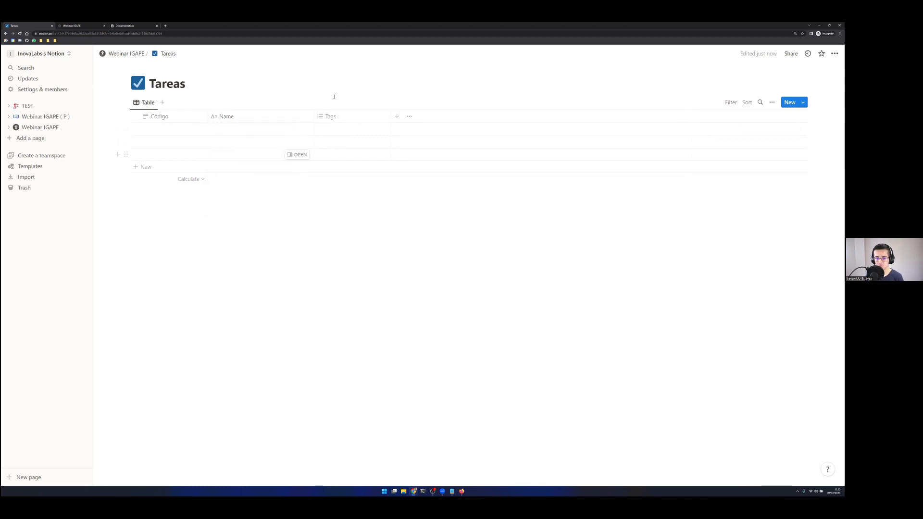
- Add a status property named "Estado" to the Tareas database
{"action": "left_click", "coordinate": [396, 117]}
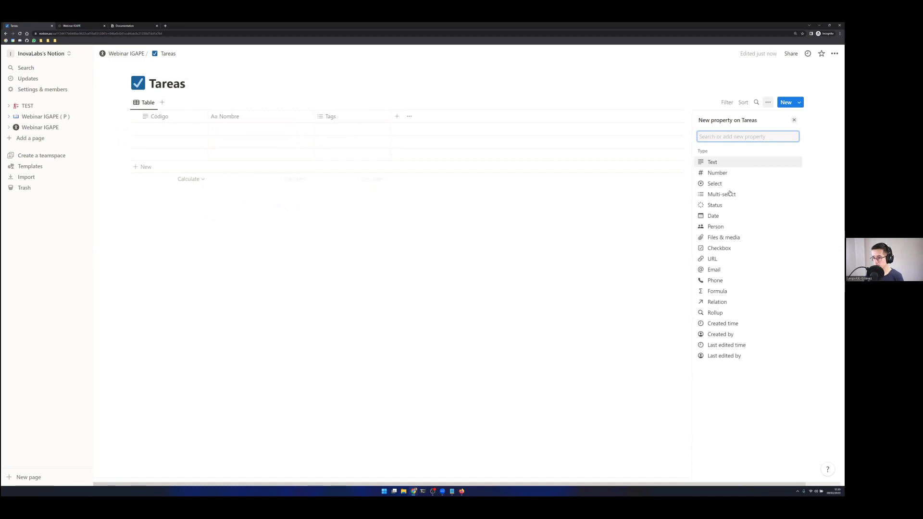
{"action": "left_click", "coordinate": [714, 205]}
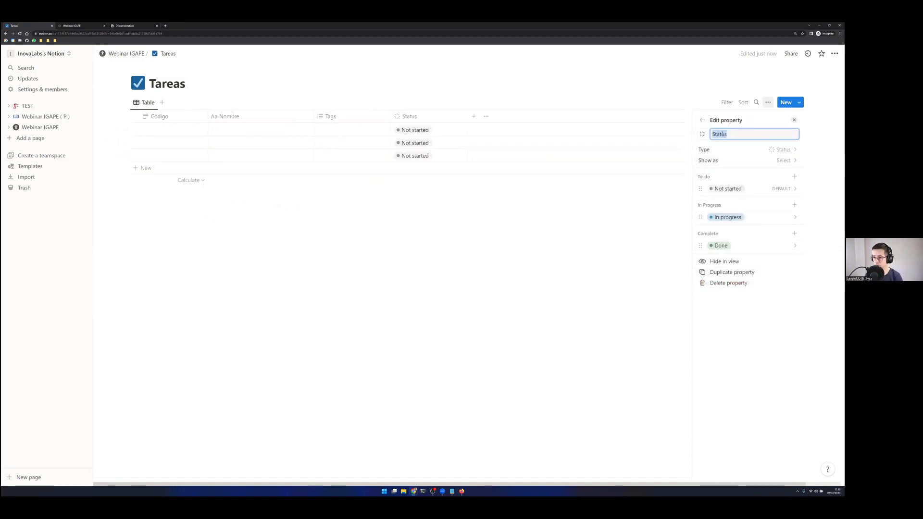
{"action": "type", "text": "Estado"}
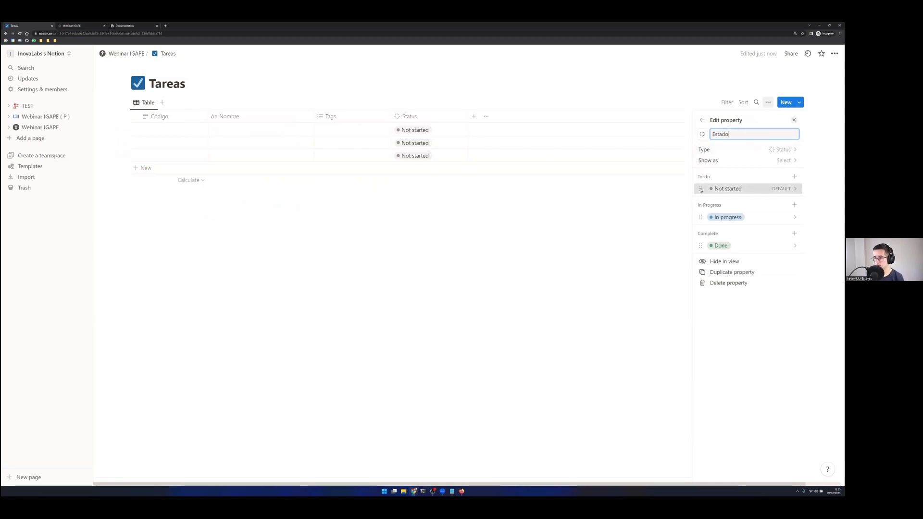
- Rename the Estado options Not started, In progress and Done to "Sin empezar", "En progreso" and "Terminada"
{"action": "left_click", "coordinate": [720, 192]}
{"action": "type", "text": "Sin"}
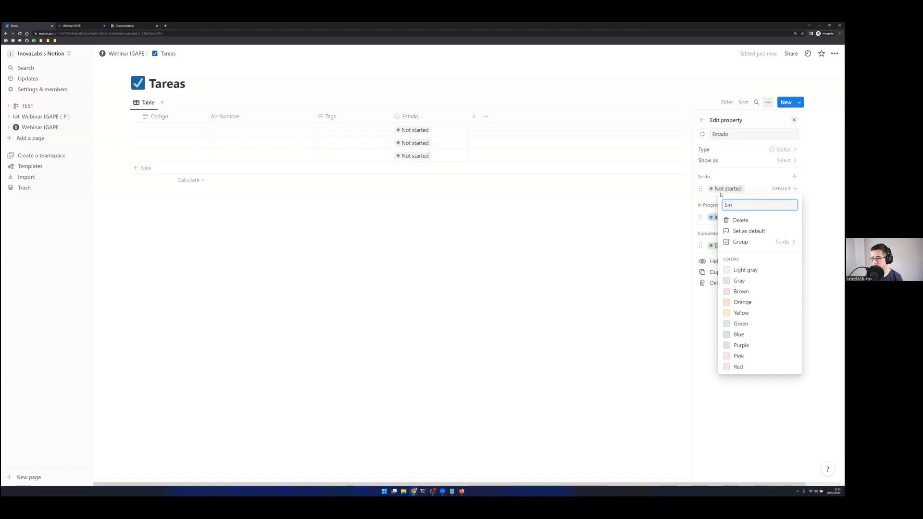
{"action": "type", "text": " empezar"}
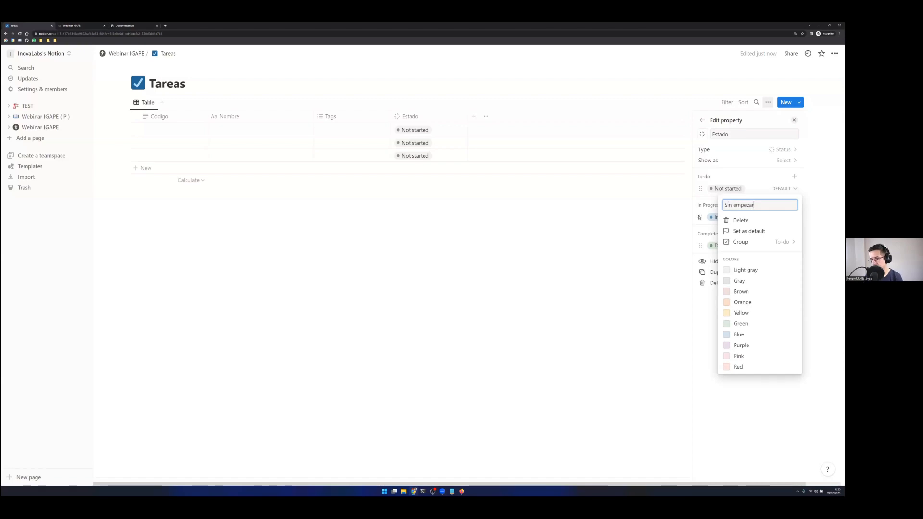
{"action": "key", "text": "Return"}
{"action": "left_click", "coordinate": [730, 217]}
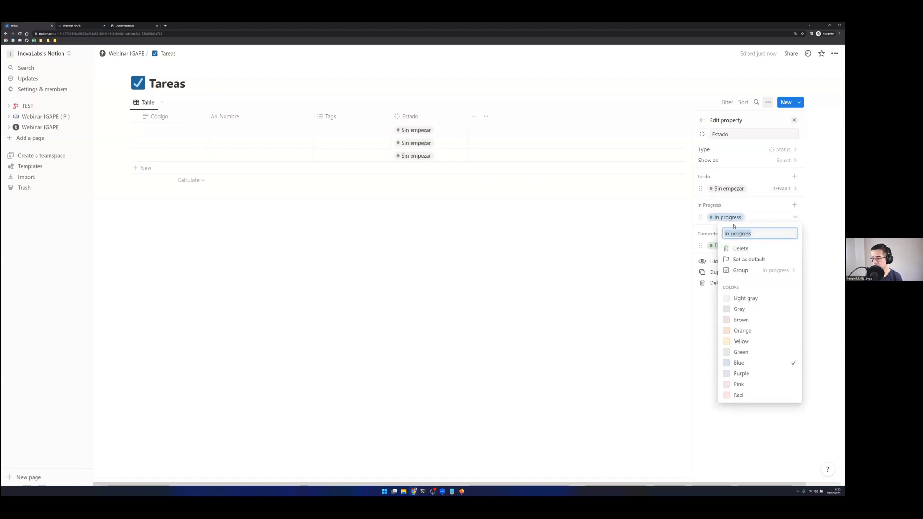
{"action": "type", "text": "En progreso"}
{"action": "key", "text": "Return"}
{"action": "left_click", "coordinate": [720, 246]}
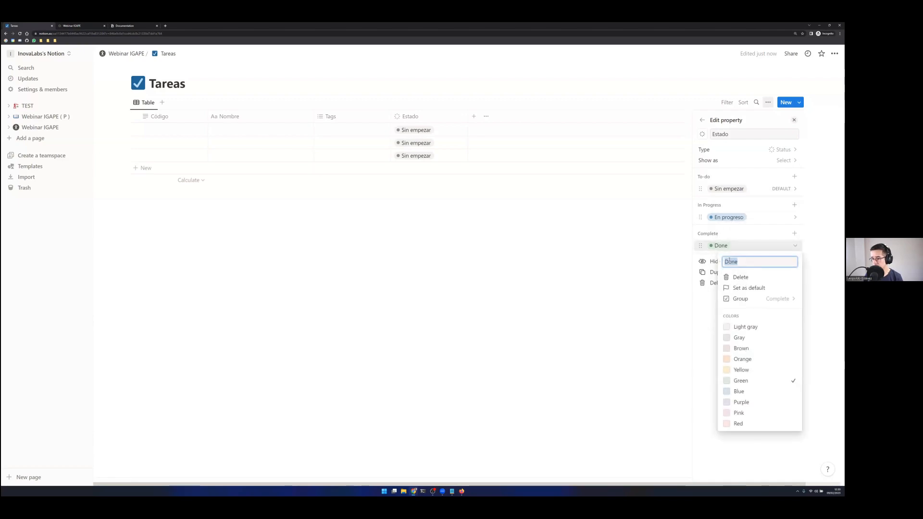
{"action": "type", "text": "Terminada"}
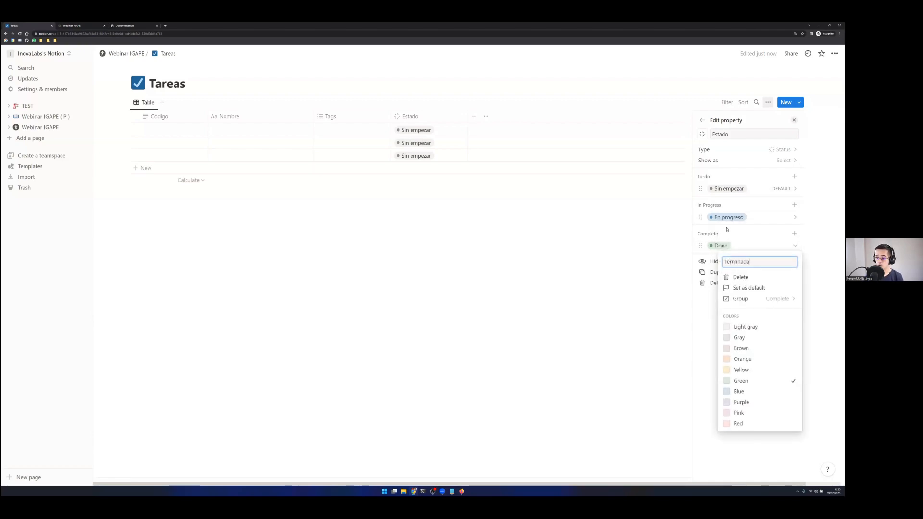
{"action": "key", "text": "Return"}
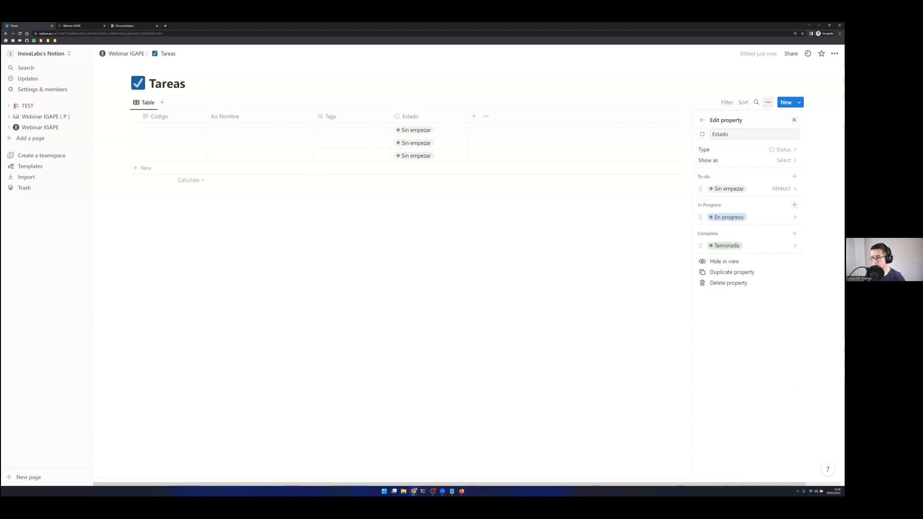
- Add a "Parada" option to the In Progress group of the Estado property
{"action": "left_click", "coordinate": [794, 205]}
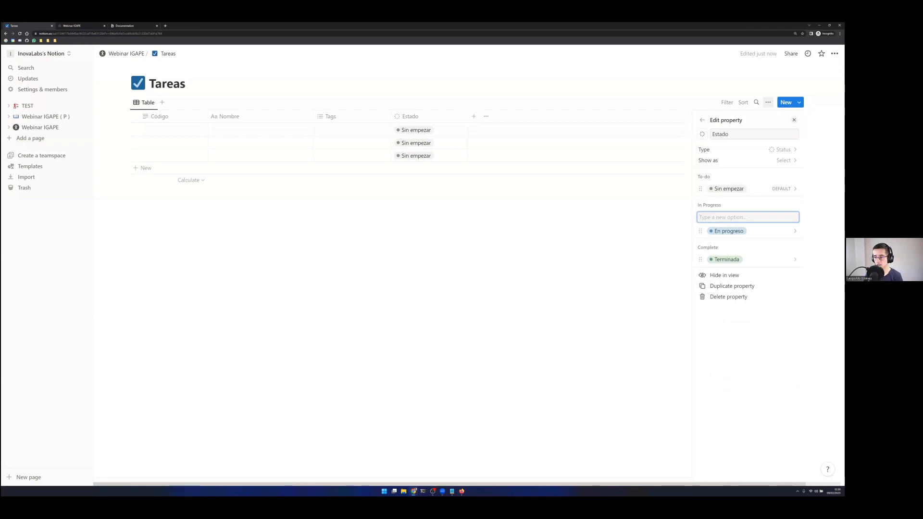
{"action": "type", "text": "Parada"}
{"action": "key", "text": "Return"}
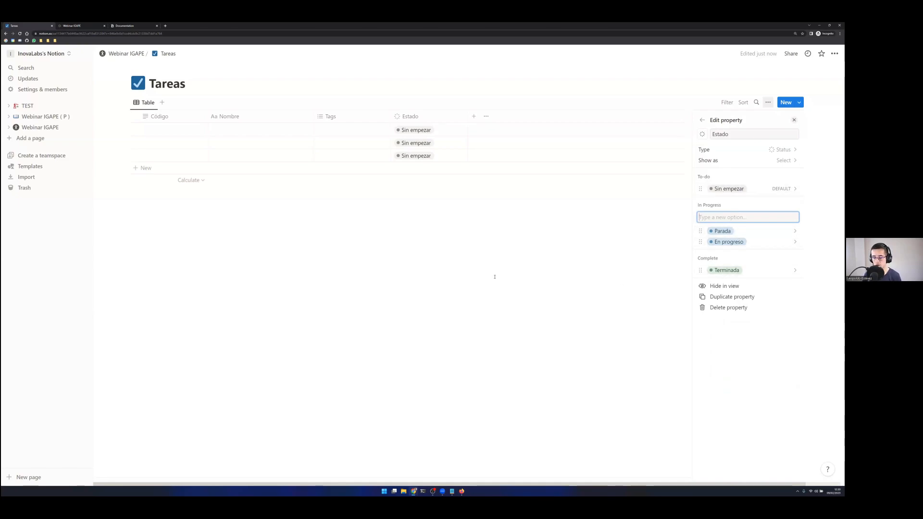
{"action": "left_click", "coordinate": [483, 263]}
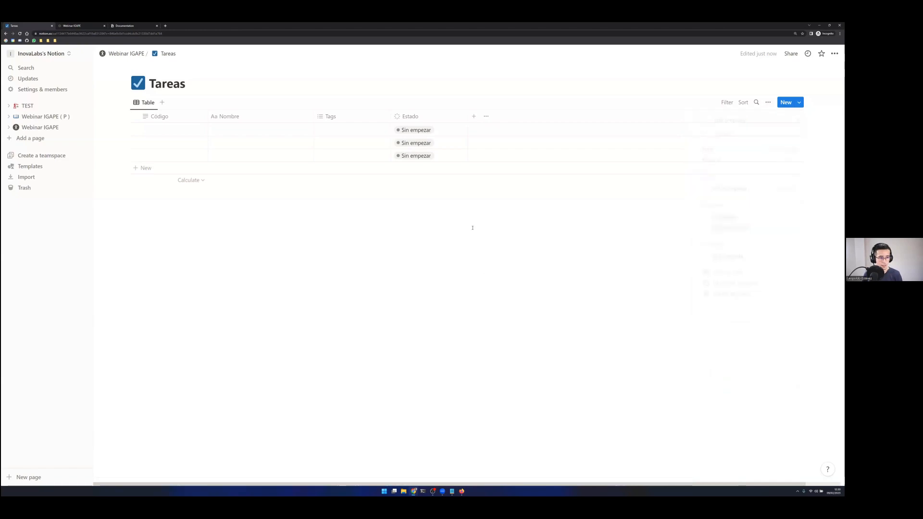
- Add a date property named "Fechas" to the Tareas database
{"action": "left_click", "coordinate": [473, 116]}
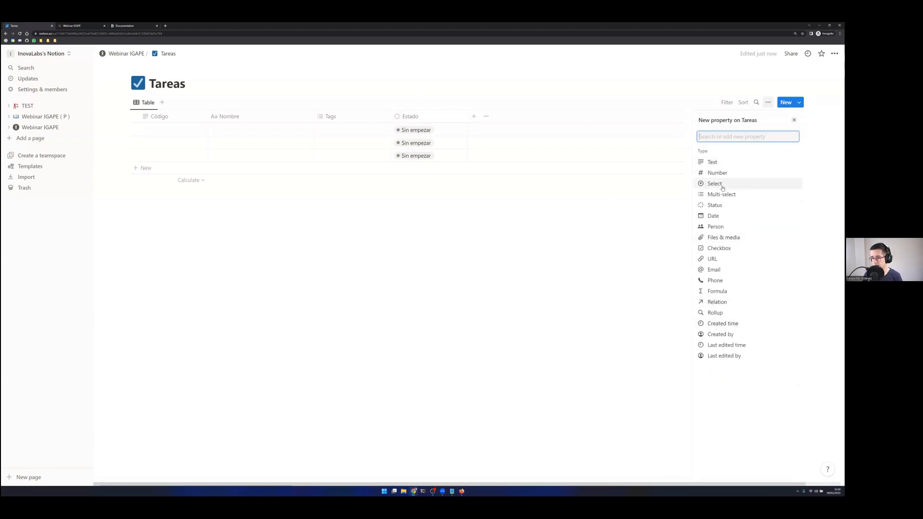
{"action": "left_click", "coordinate": [717, 216]}
{"action": "type", "text": "Fechas"}
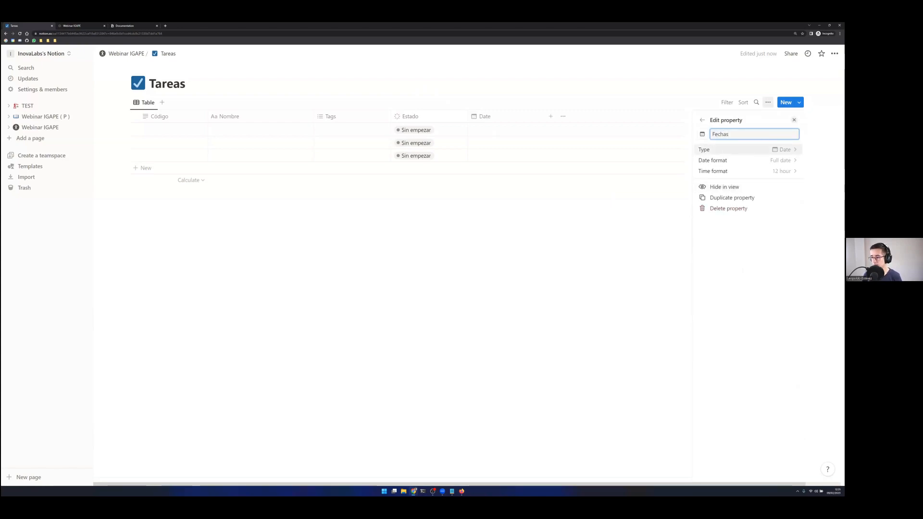
{"action": "left_click", "coordinate": [533, 232]}
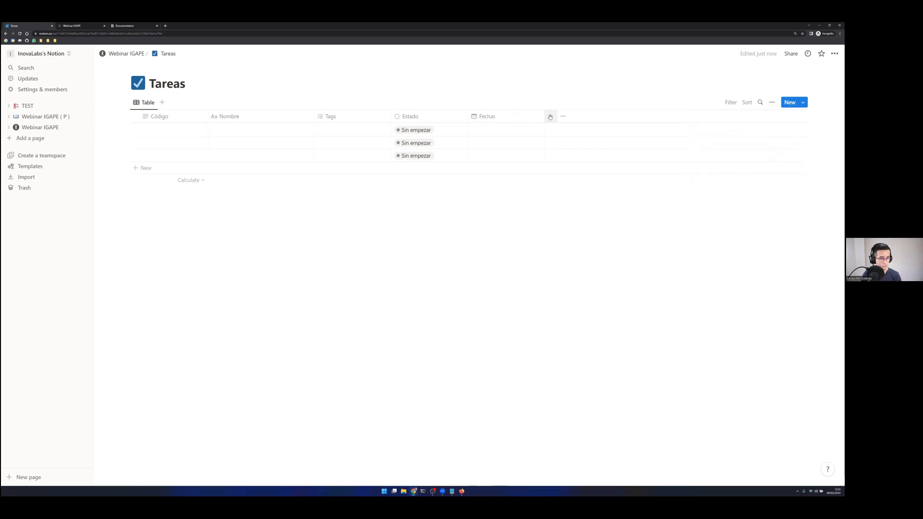
- Add a text property named "Descr" to the Tareas database
{"action": "left_click", "coordinate": [551, 117]}
{"action": "type", "text": "Des"}
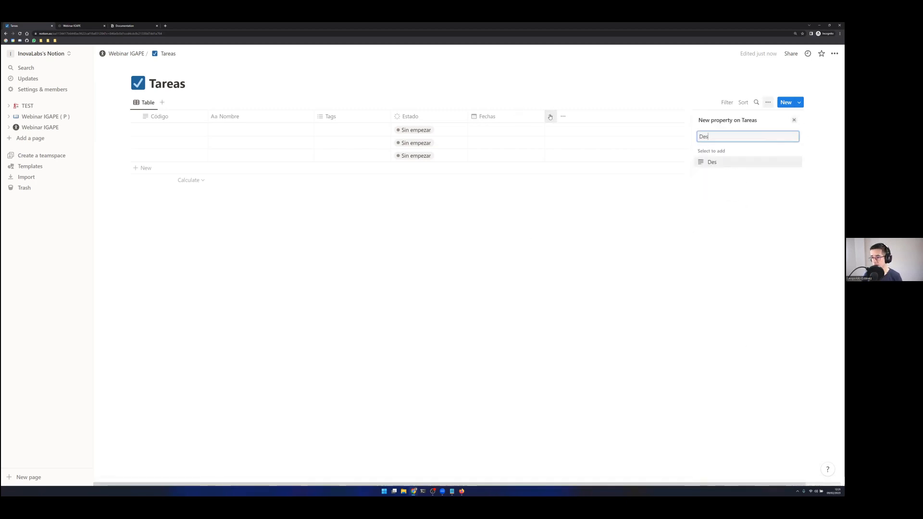
{"action": "type", "text": "crip"}
{"action": "key", "text": "BackSpace"}
{"action": "key", "text": "BackSpace"}
{"action": "key", "text": "BackSpace"}
{"action": "key", "text": "BackSpace"}
{"action": "key", "text": "BackSpace"}
{"action": "key", "text": "BackSpace"}
{"action": "key", "text": "BackSpace"}
{"action": "key", "text": "BackSpace"}
{"action": "key", "text": "BackSpace"}
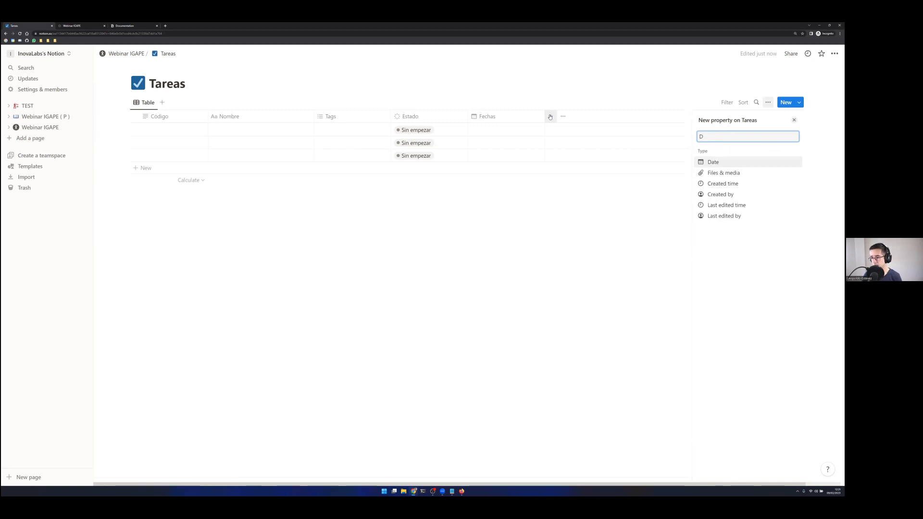
{"action": "type", "text": "Text"}
{"action": "key", "text": "Return"}
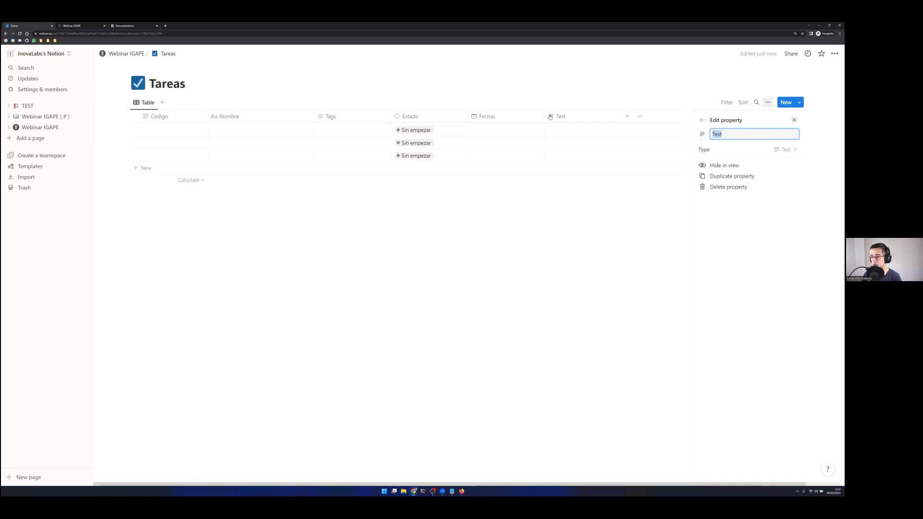
{"action": "type", "text": "Descr"}
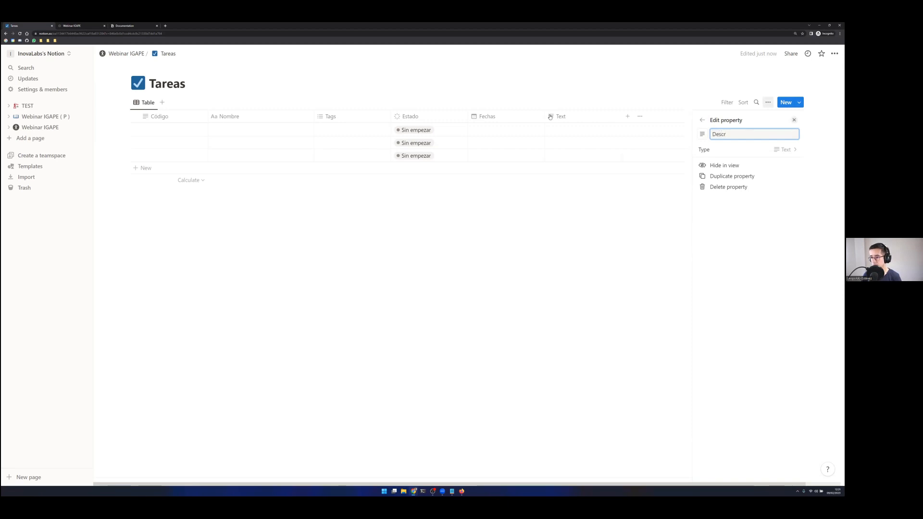
{"action": "key", "text": "BackSpace"}
{"action": "key", "text": "BackSpace"}
{"action": "key", "text": "Return"}
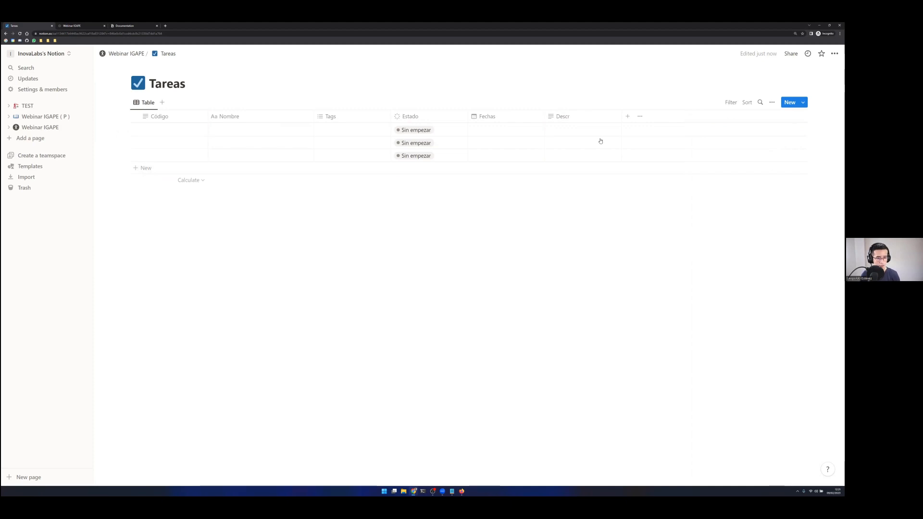
- Add a person property named "Asignado" to the Tareas database
{"action": "left_click", "coordinate": [625, 116]}
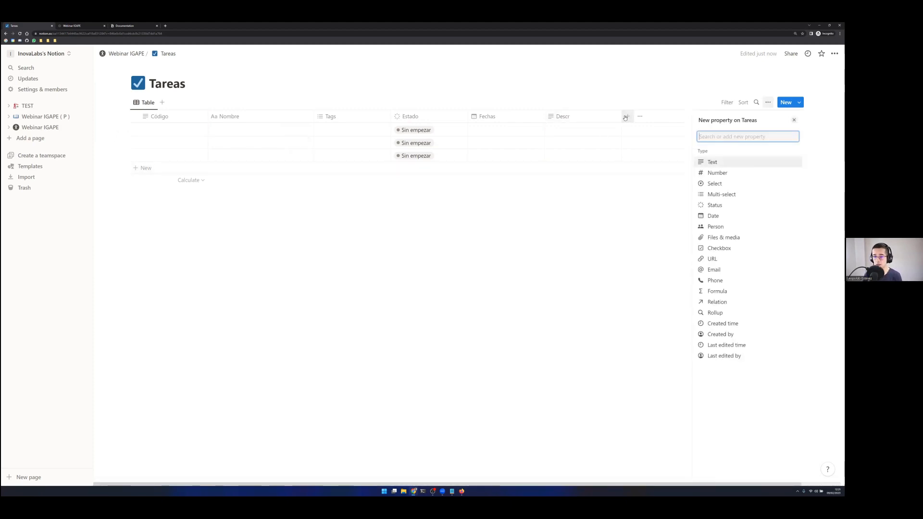
{"action": "left_click", "coordinate": [716, 227]}
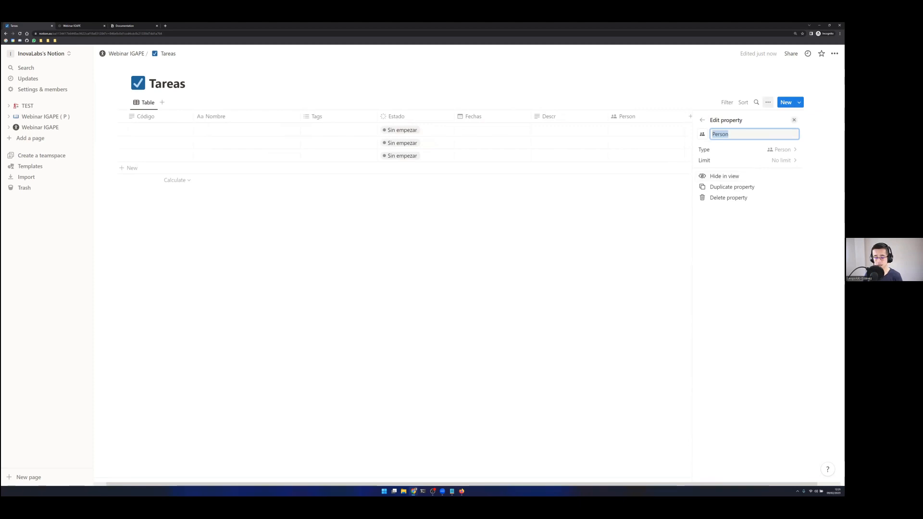
{"action": "type", "text": "Asi"}
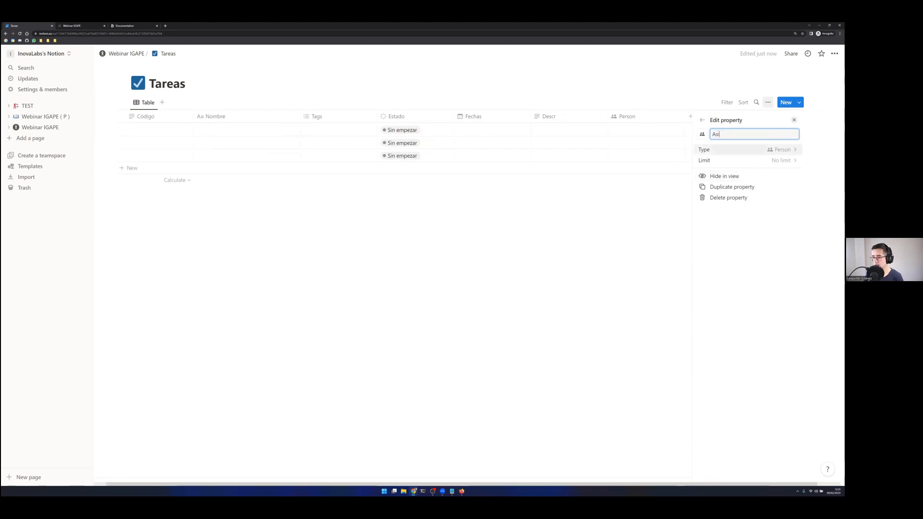
{"action": "type", "text": "gnado"}
{"action": "left_click", "coordinate": [611, 260]}
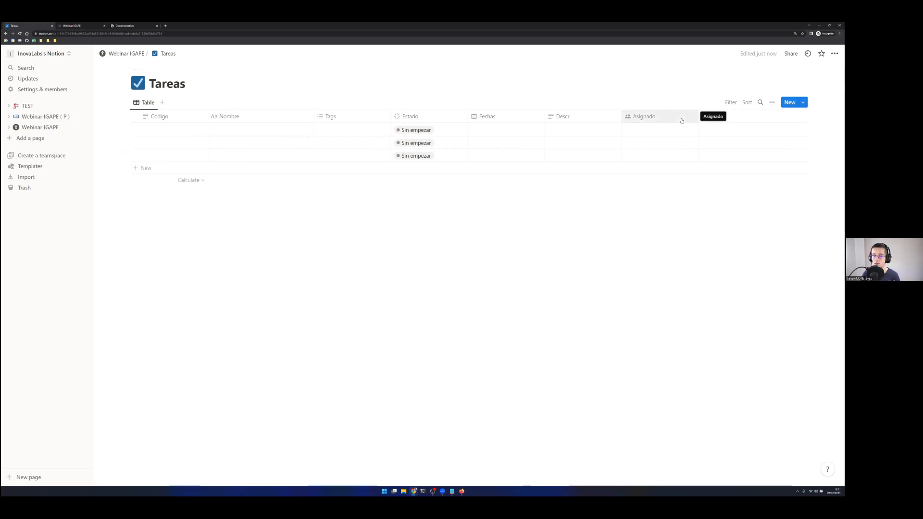
- Add a relation property from Tareas to the Webinar IGAPE Proyectos database, limited to 1 page
{"action": "left_click", "coordinate": [704, 118]}
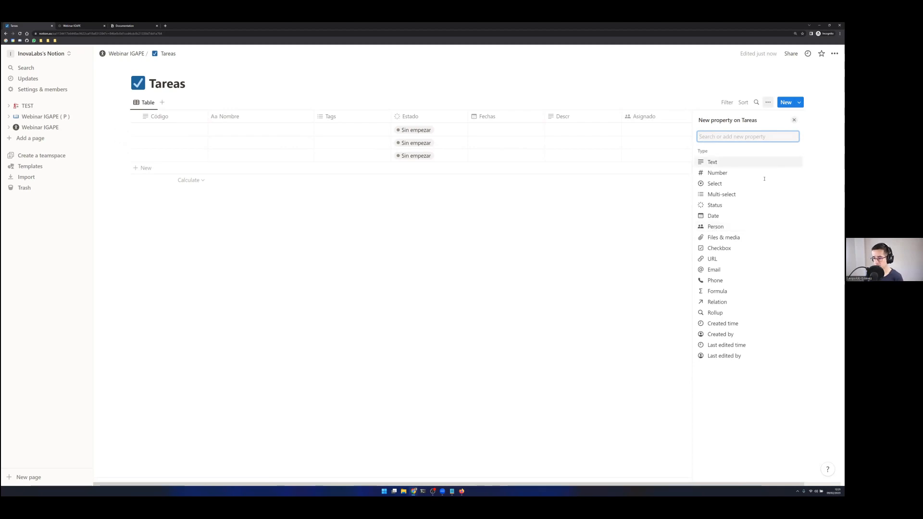
{"action": "left_click", "coordinate": [742, 307]}
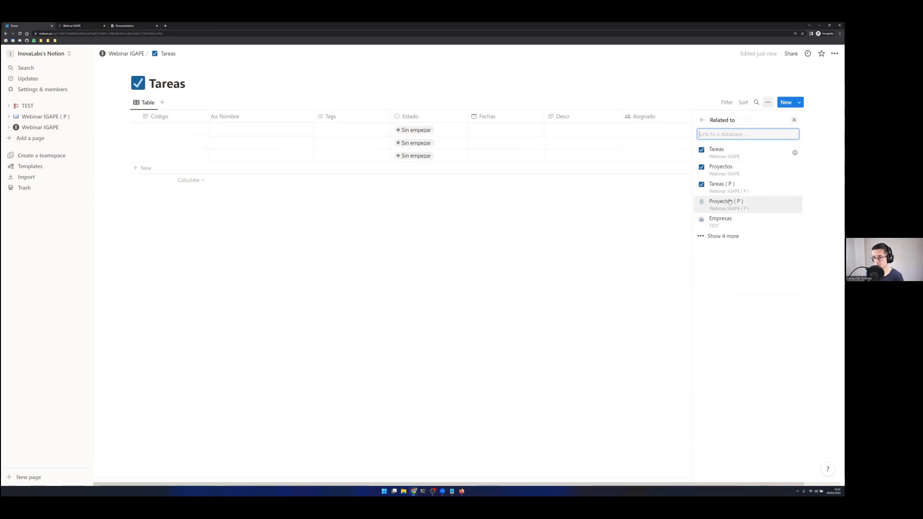
{"action": "left_click", "coordinate": [730, 175]}
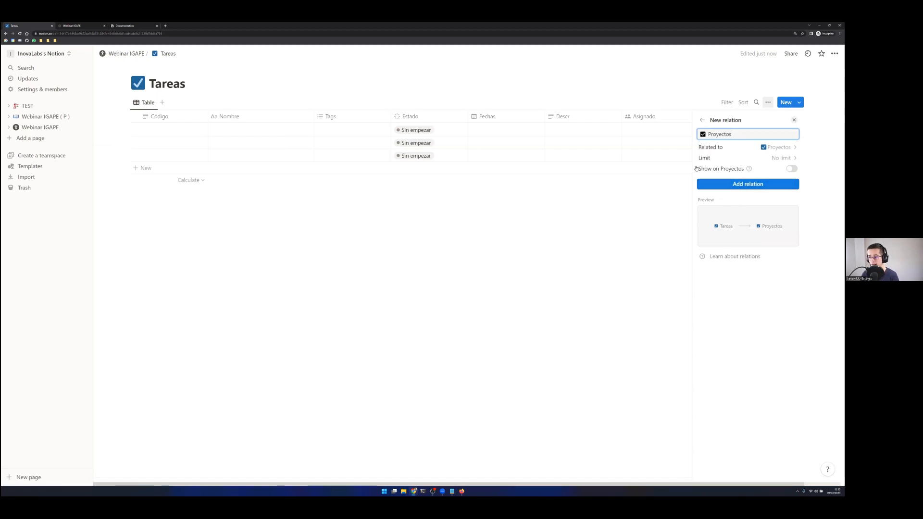
{"action": "left_click", "coordinate": [781, 158]}
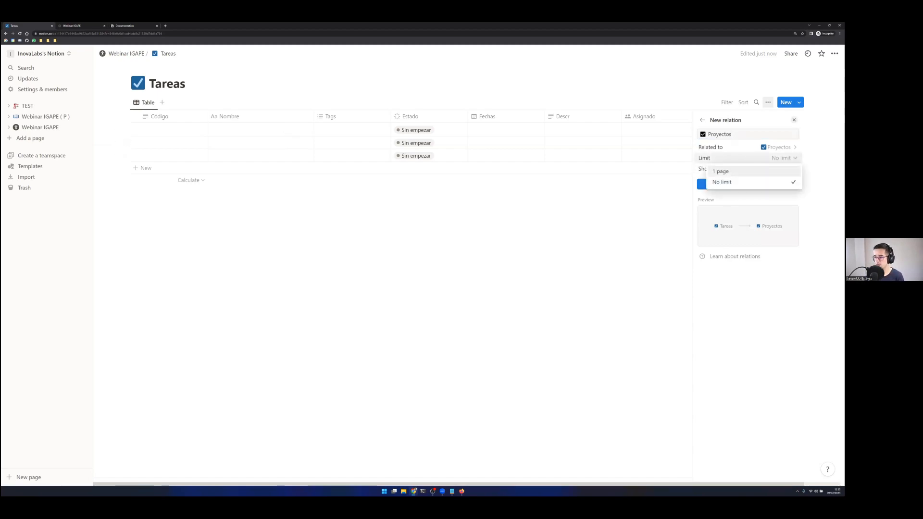
{"action": "left_click", "coordinate": [743, 176]}
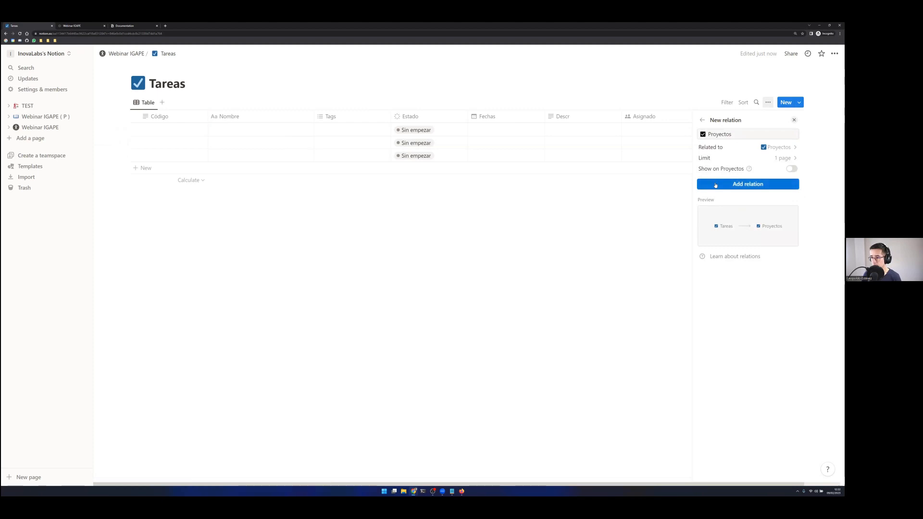
{"action": "left_click", "coordinate": [754, 186]}
{"action": "left_click", "coordinate": [573, 256]}
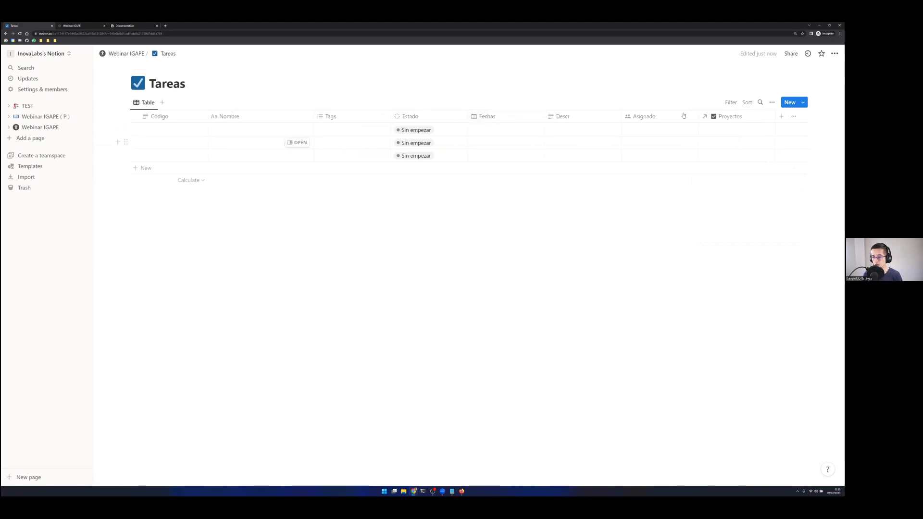
- Move the Proyectos and Asignado columns between Estado and Fechas, and open the first task's list of linkable projects
{"action": "left_click_drag", "start_coordinate": [722, 119], "coordinate": [509, 117]}
{"action": "left_click_drag", "start_coordinate": [652, 114], "coordinate": [560, 103]}
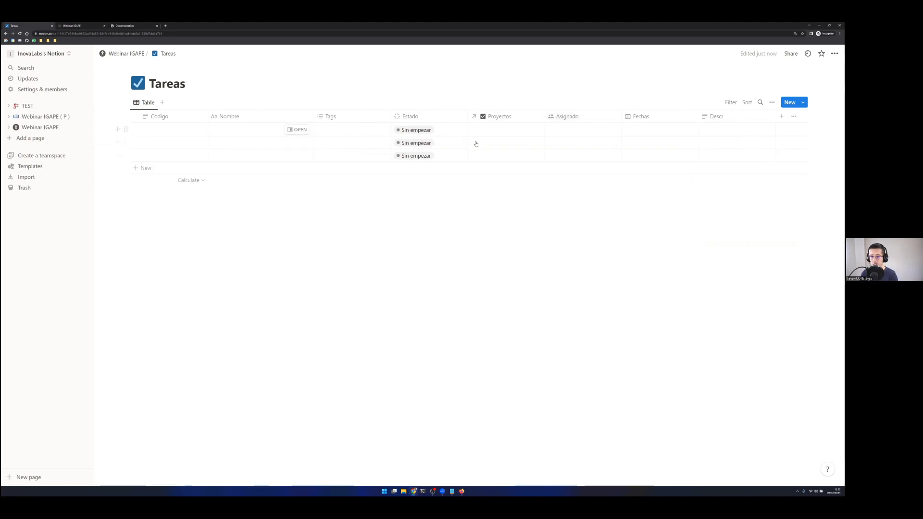
{"action": "left_click", "coordinate": [489, 132]}
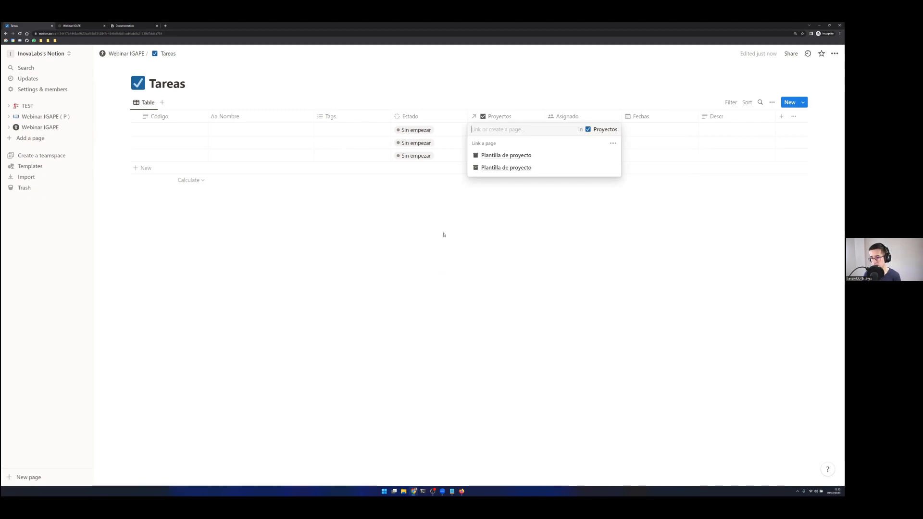
- Go to the Proyectos database of Webinar IGAPE and rename the C002 project "Proyecto 1"
{"action": "left_click", "coordinate": [143, 53]}
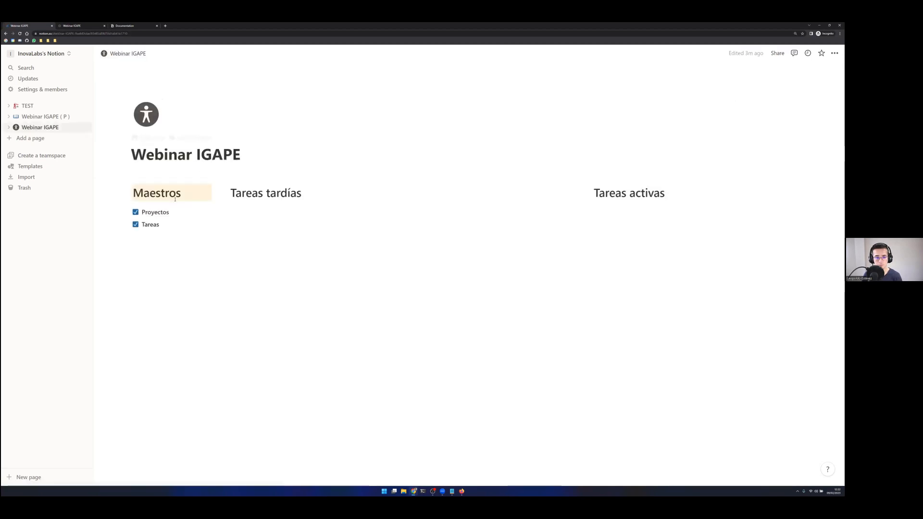
{"action": "left_click", "coordinate": [174, 212]}
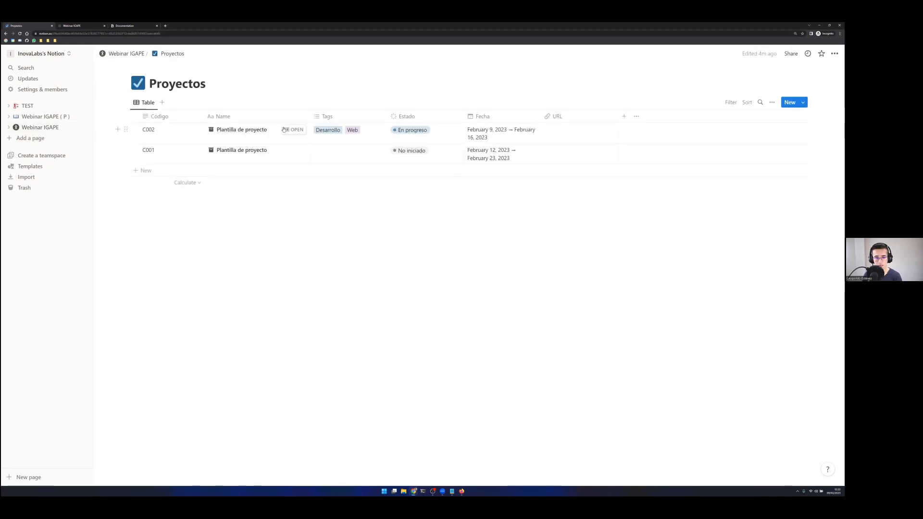
{"action": "left_click", "coordinate": [264, 132]}
{"action": "key", "text": "BackSpace"}
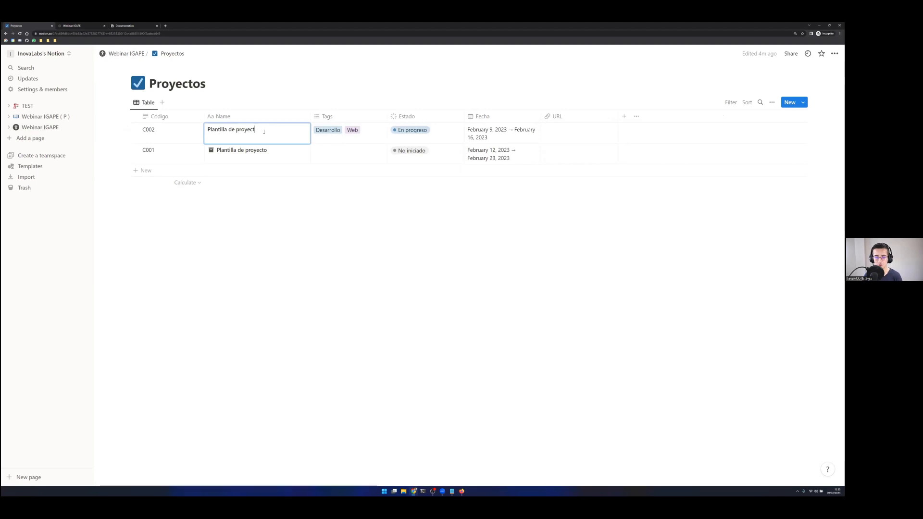
{"action": "key", "text": "BackSpace"}
{"action": "key", "text": "BackSpace"}
{"action": "key", "text": "BackSpace"}
{"action": "key", "text": "BackSpace"}
{"action": "key", "text": "BackSpace"}
{"action": "key", "text": "BackSpace"}
{"action": "key", "text": "BackSpace"}
{"action": "key", "text": "BackSpace"}
{"action": "key", "text": "BackSpace"}
{"action": "key", "text": "BackSpace"}
{"action": "key", "text": "BackSpace"}
{"action": "key", "text": "BackSpace"}
{"action": "key", "text": "BackSpace"}
{"action": "key", "text": "BackSpace"}
{"action": "key", "text": "BackSpace"}
{"action": "key", "text": "BackSpace"}
{"action": "key", "text": "BackSpace"}
{"action": "key", "text": "BackSpace"}
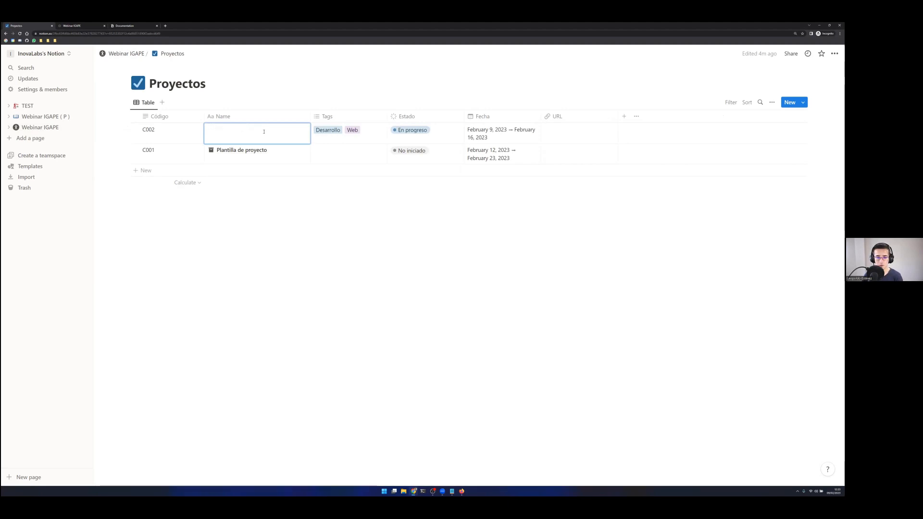
{"action": "type", "text": "royect"}
{"action": "left_click", "coordinate": [263, 148]}
- Rename the C001 project "Proyecto 2" in the Proyectos database
{"action": "left_click", "coordinate": [261, 150]}
{"action": "key", "text": "ctrl+a"}
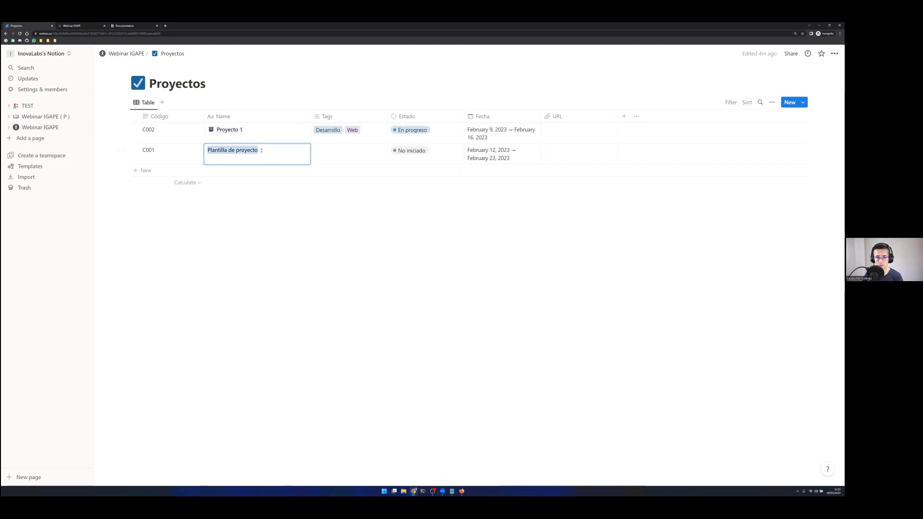
{"action": "type", "text": "Proe"}
{"action": "key", "text": "BackSpace"}
{"action": "type", "text": "uectp"}
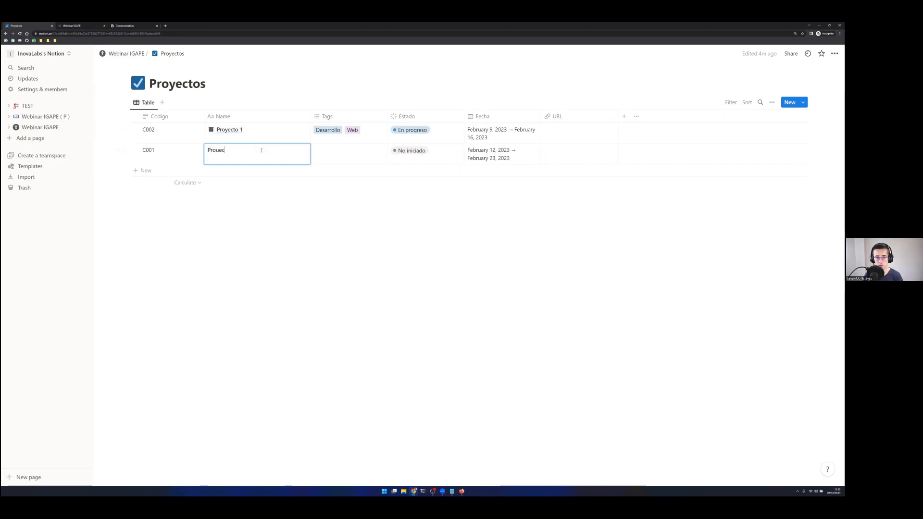
{"action": "key", "text": "Home"}
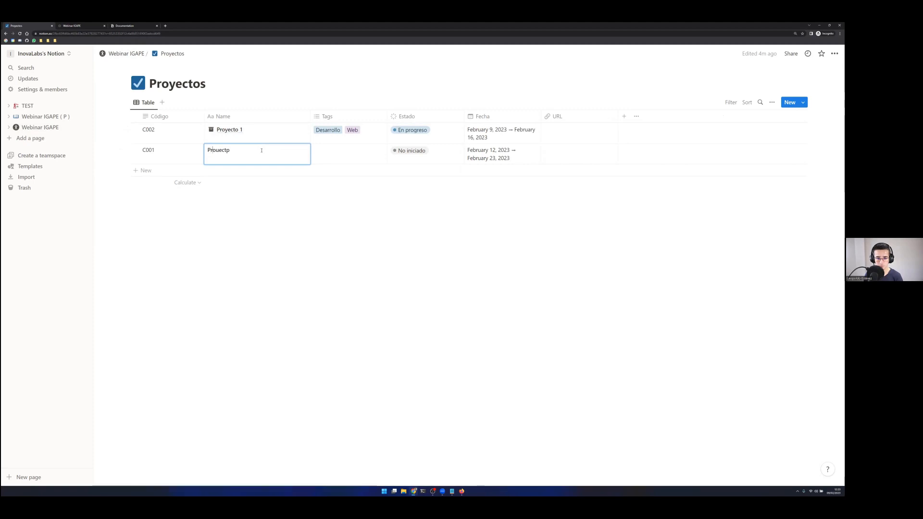
{"action": "key", "text": "BackSpace"}
{"action": "key", "text": "BackSpace"}
{"action": "key", "text": "BackSpace"}
{"action": "key", "text": "BackSpace"}
{"action": "key", "text": "BackSpace"}
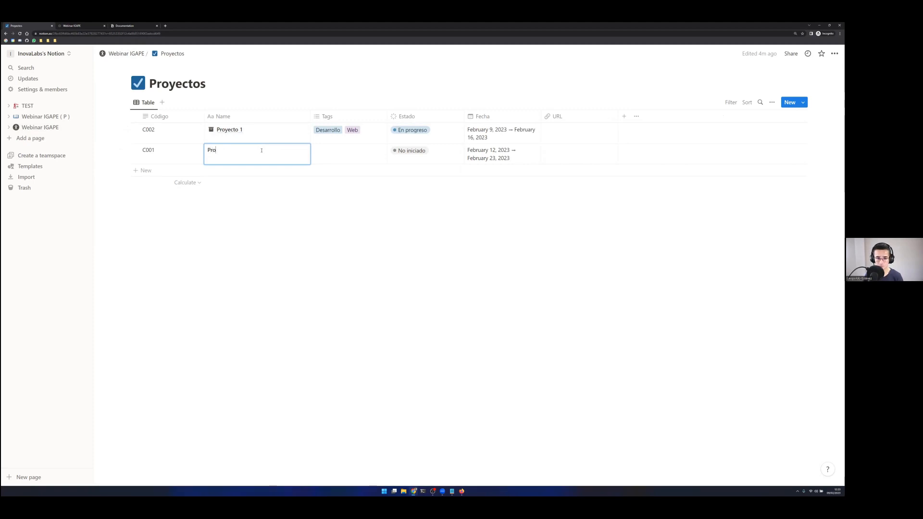
{"action": "type", "text": "yecto 2"}
{"action": "key", "text": "Escape"}
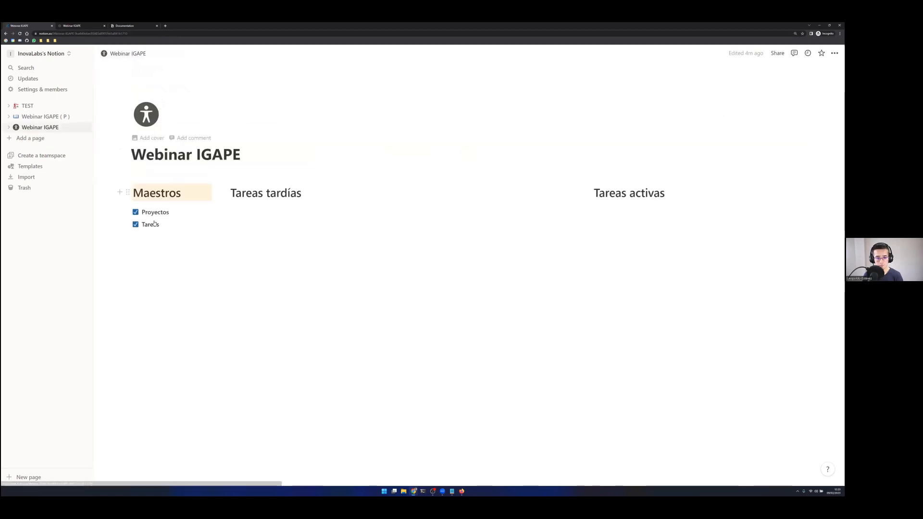
- Return to the Tareas database and check which projects the first task's Proyectos cell offers for linking
{"action": "left_click", "coordinate": [158, 225]}
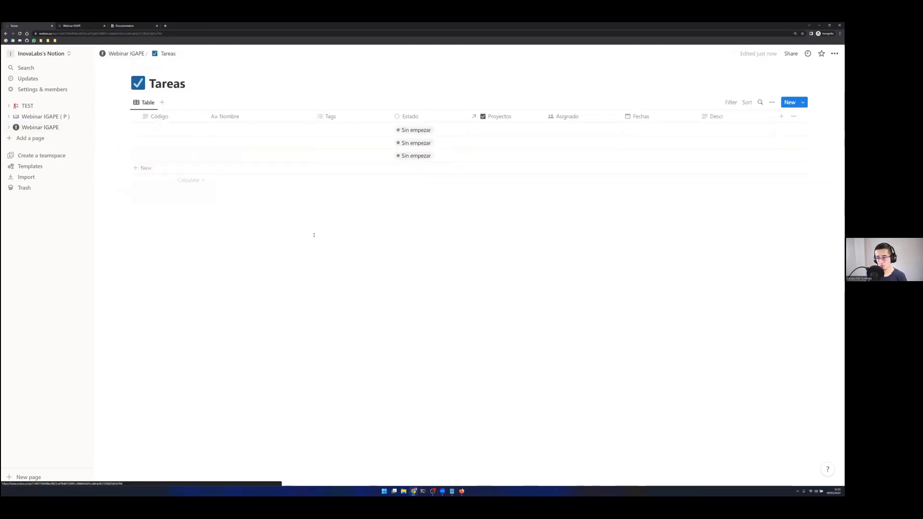
{"action": "left_click", "coordinate": [510, 130]}
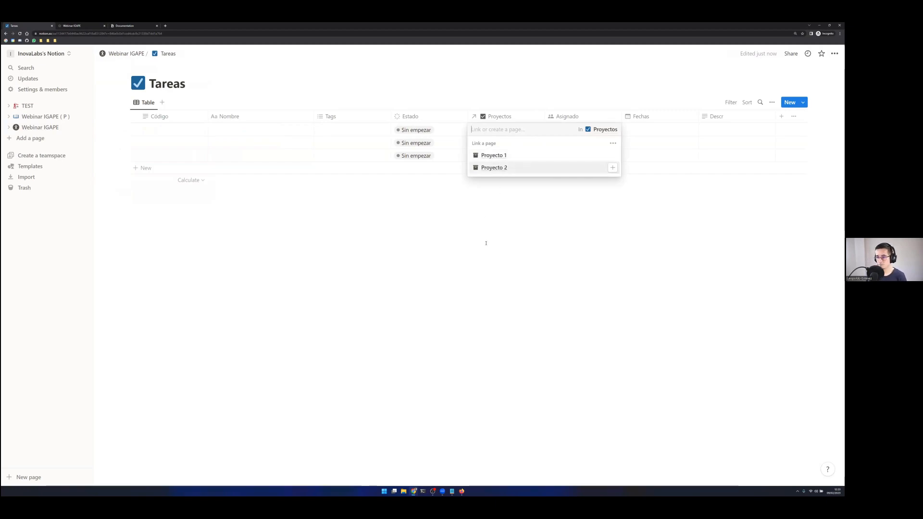
{"action": "key", "text": "Escape"}
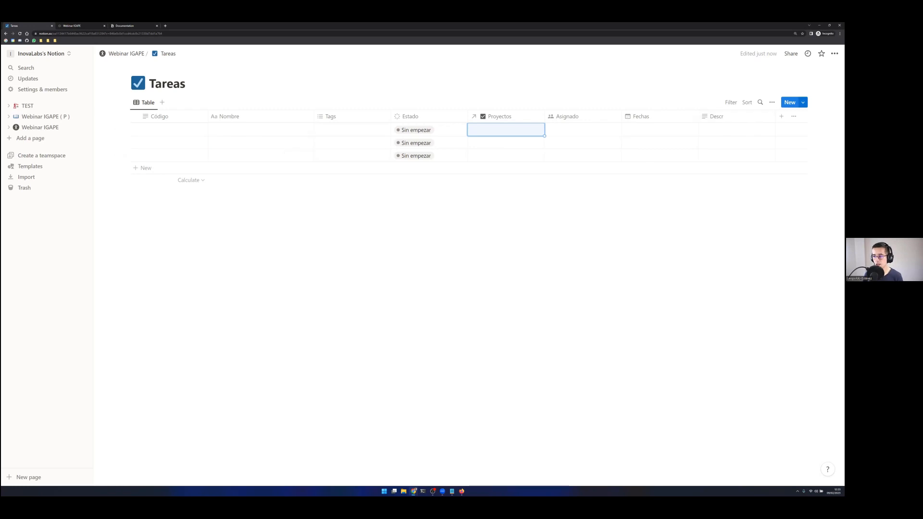
- Create a new template for the Tareas database titled "Plantilla tarea"
{"action": "left_click", "coordinate": [803, 102]}
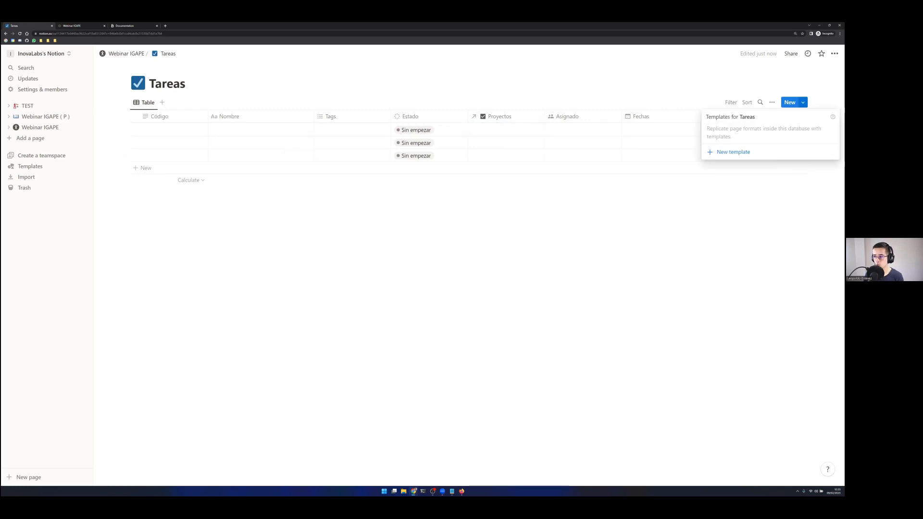
{"action": "left_click", "coordinate": [733, 151]}
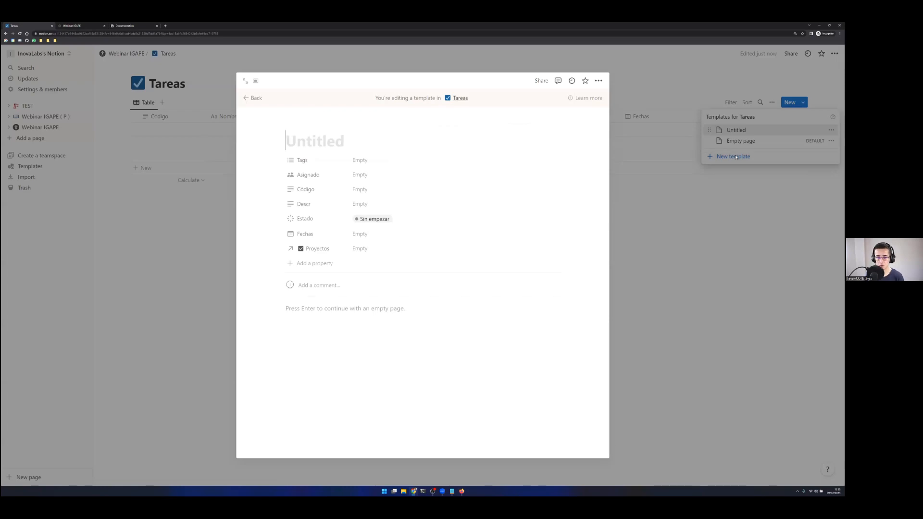
{"action": "type", "text": "Plantil"}
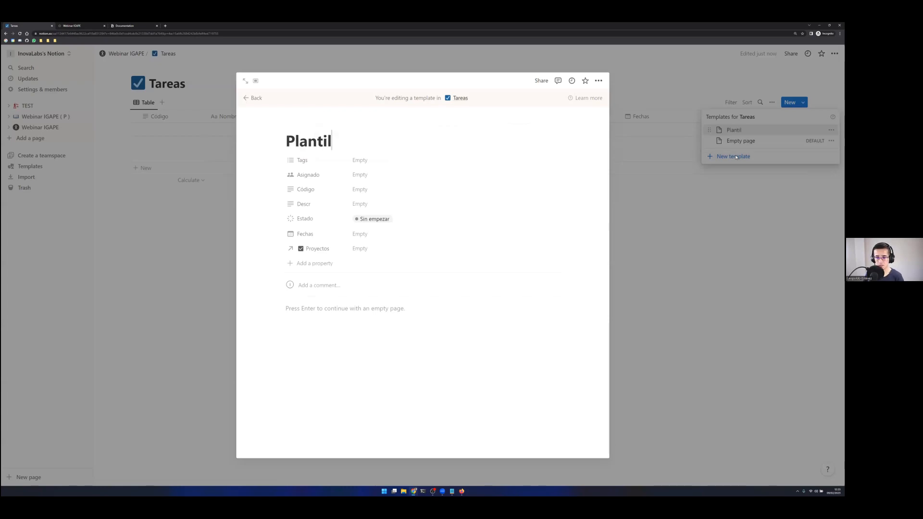
{"action": "type", "text": "la pro"}
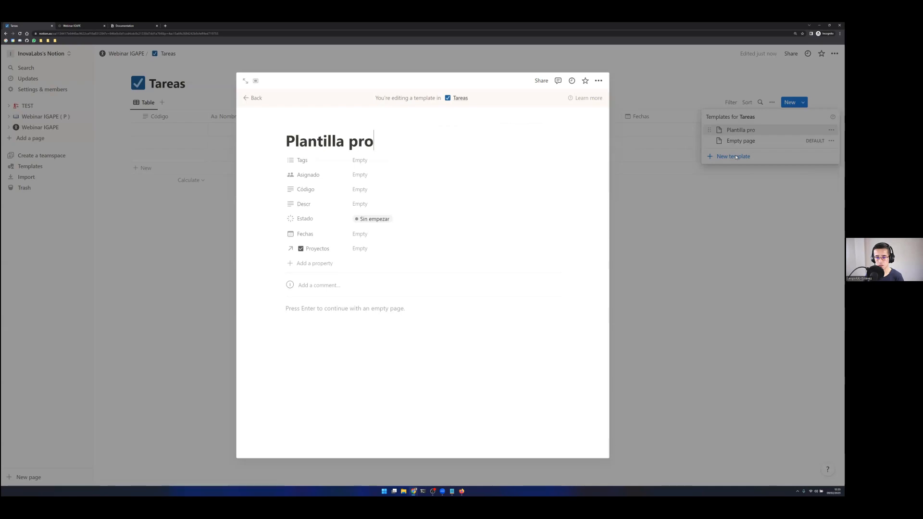
{"action": "key", "text": "BackSpace"}
{"action": "key", "text": "BackSpace"}
{"action": "key", "text": "BackSpace"}
{"action": "type", "text": "tarea"}
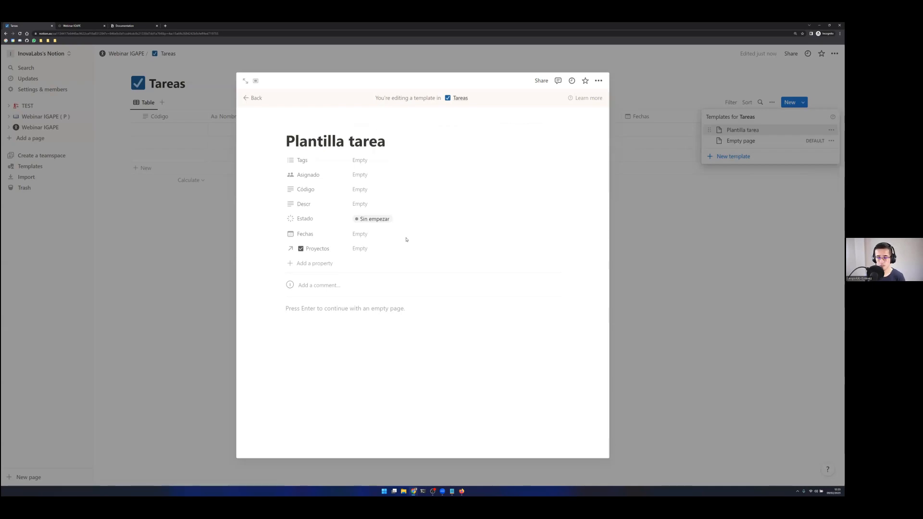
- Set the Código property of the "Plantilla tarea" template to T999 and close the template
{"action": "left_click", "coordinate": [361, 189]}
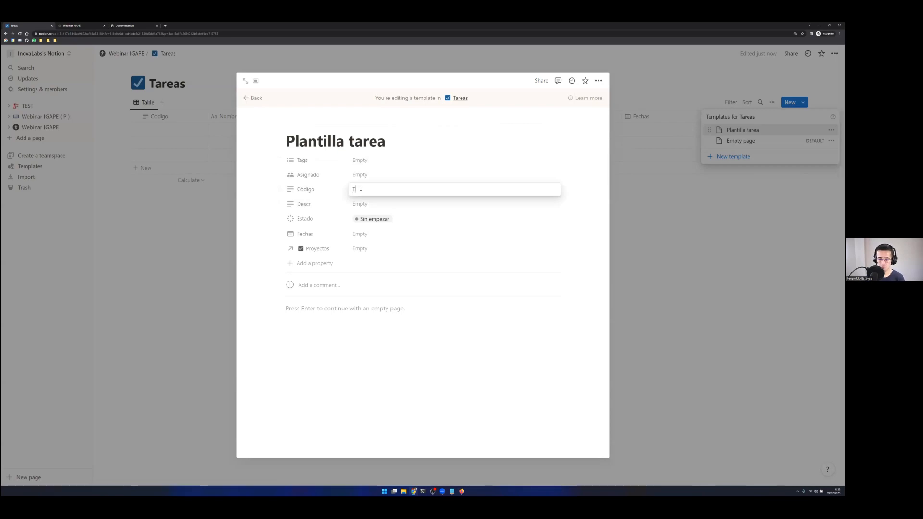
{"action": "type", "text": "T999"}
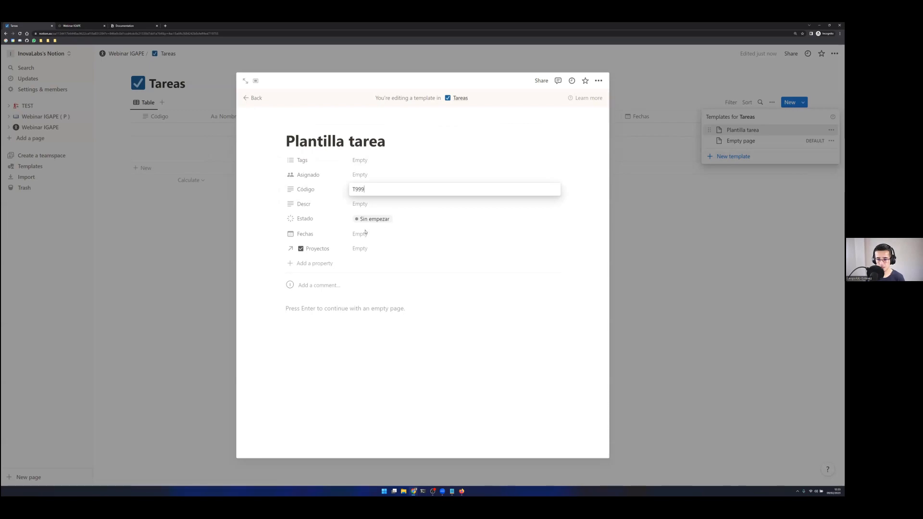
{"action": "left_click", "coordinate": [376, 357]}
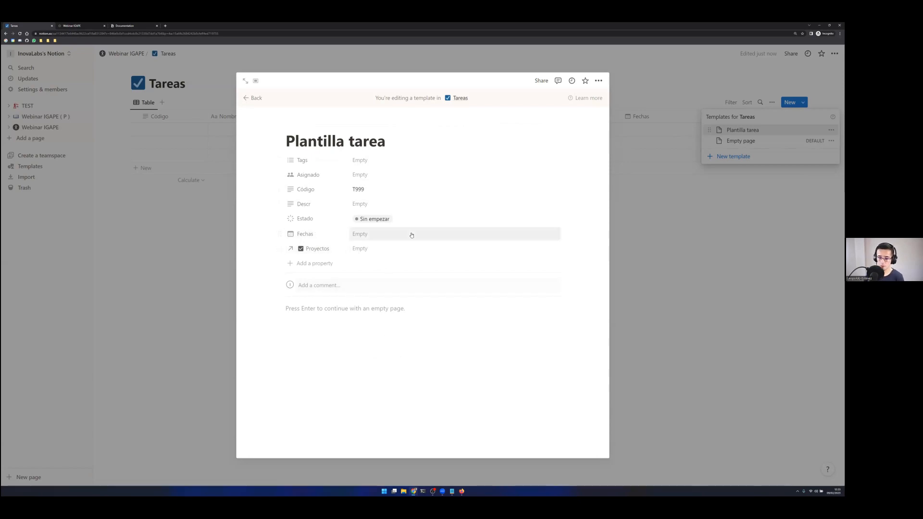
{"action": "left_click", "coordinate": [337, 311]}
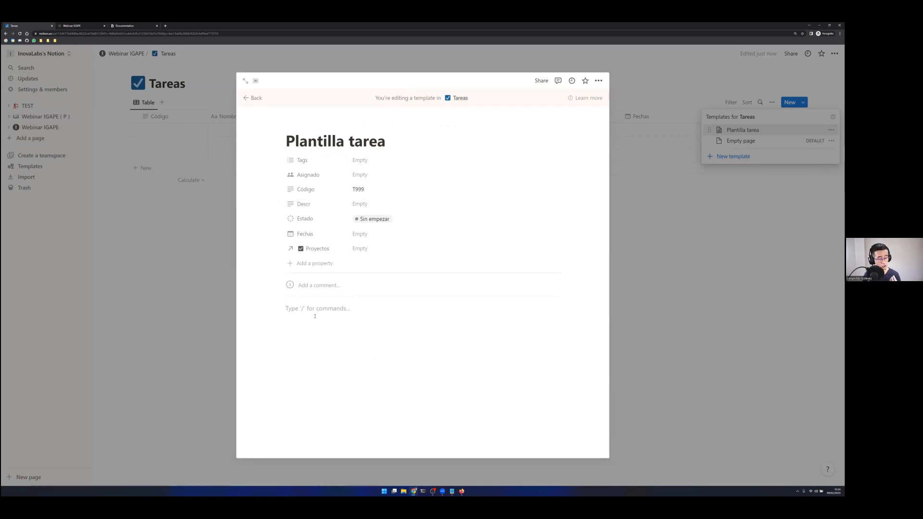
{"action": "left_click", "coordinate": [195, 311]}
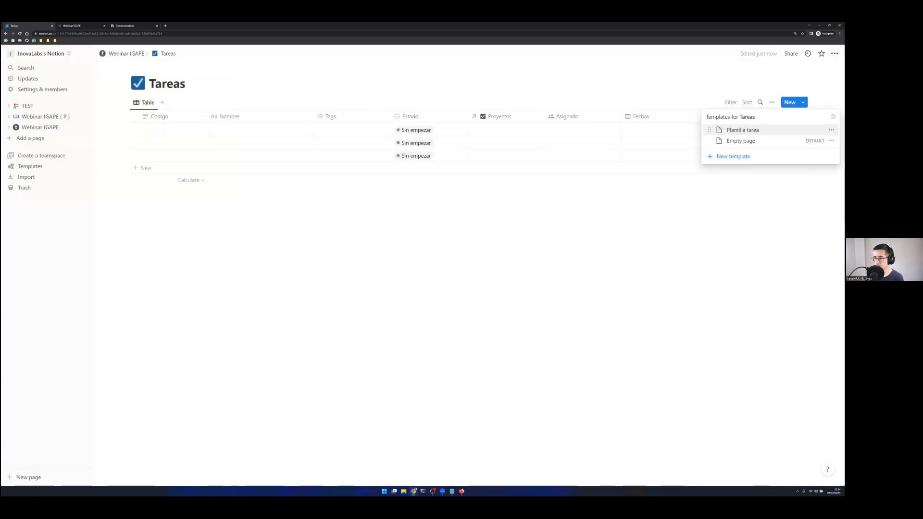
- Make "Plantilla tarea" the default template for all views in Tareas
{"action": "left_click", "coordinate": [830, 130]}
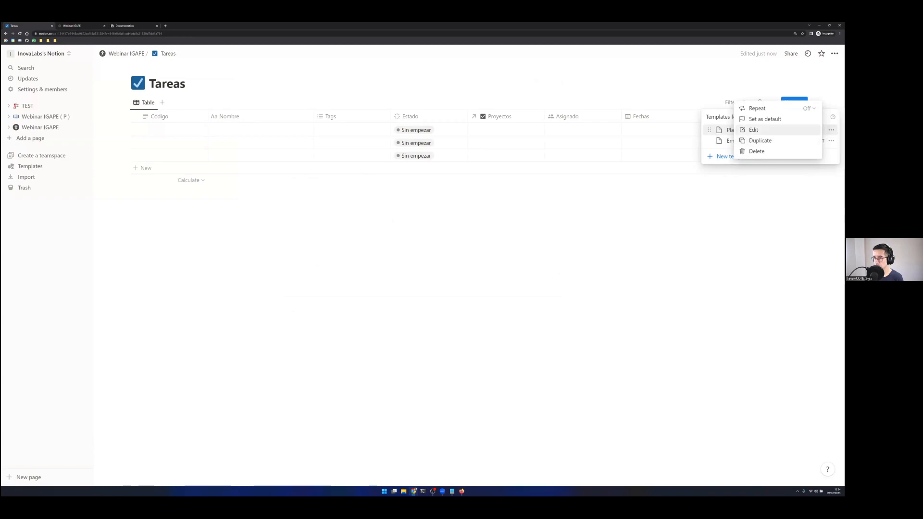
{"action": "left_click", "coordinate": [765, 119]}
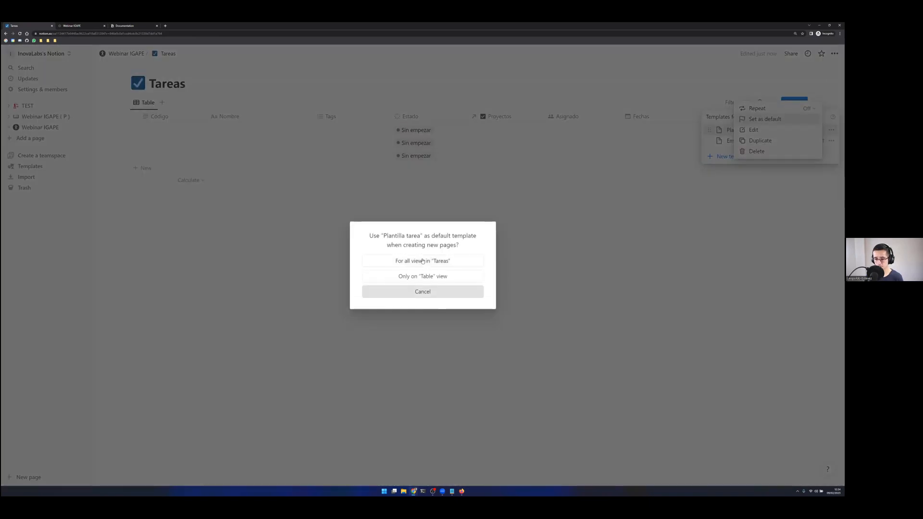
{"action": "left_click", "coordinate": [424, 261]}
{"action": "left_click", "coordinate": [567, 341]}
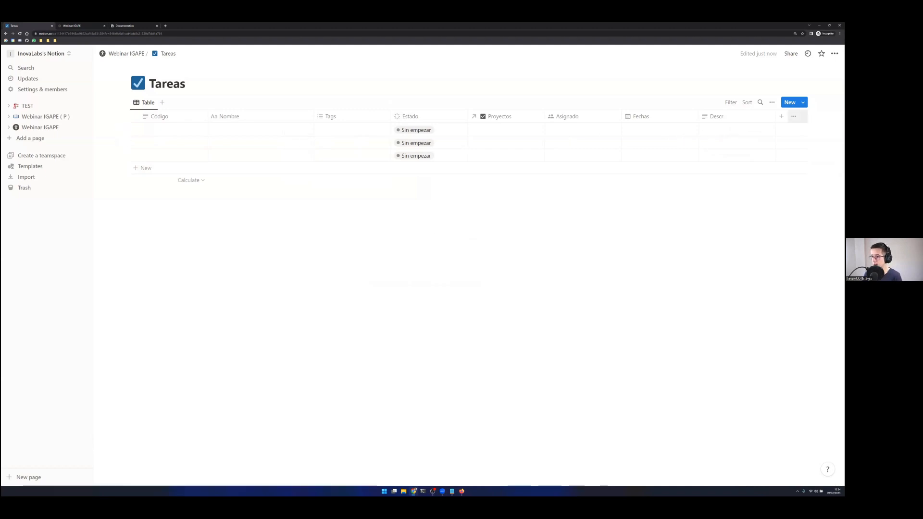
{"action": "left_click", "coordinate": [771, 102]}
{"action": "left_click", "coordinate": [720, 194]}
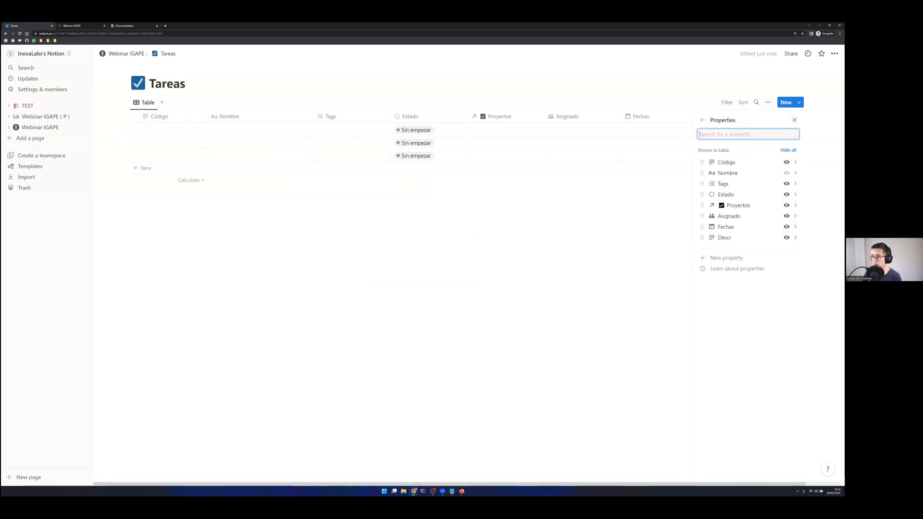
{"action": "left_click", "coordinate": [767, 102]}
{"action": "left_click", "coordinate": [768, 102]}
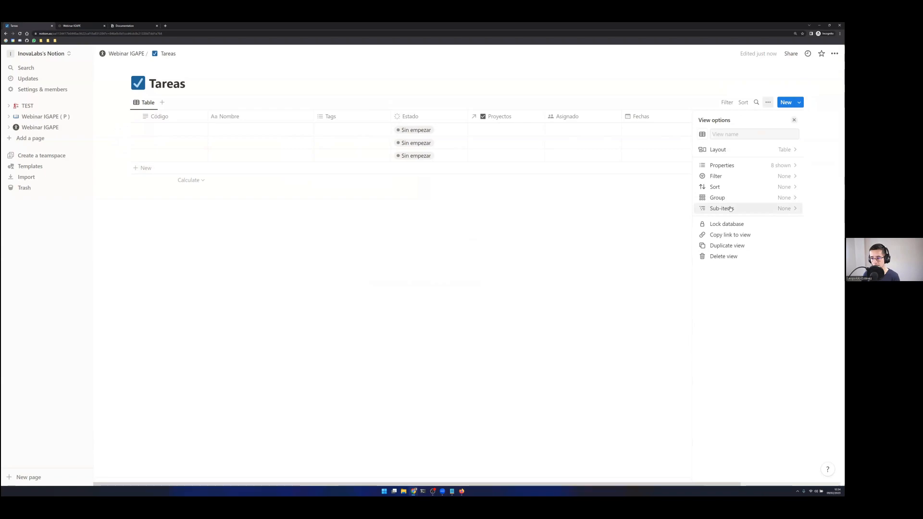
{"action": "left_click", "coordinate": [707, 208]}
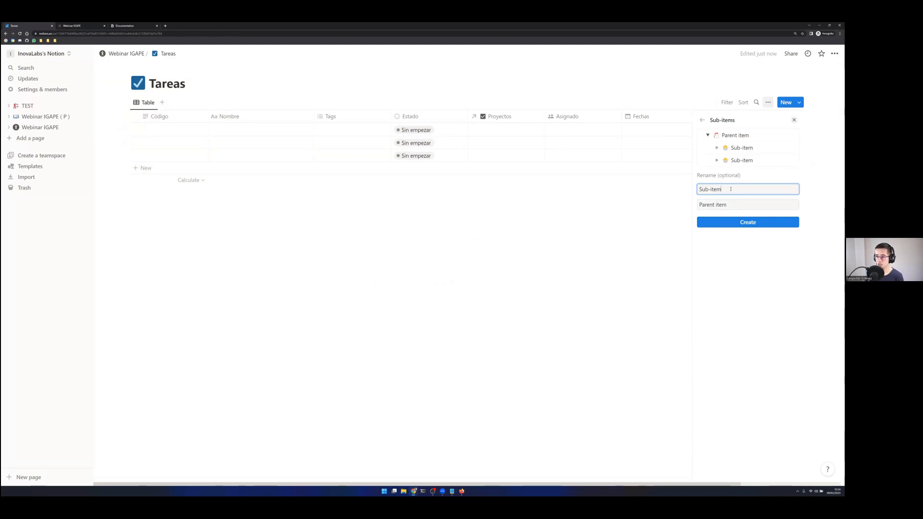
{"action": "left_click", "coordinate": [681, 192]}
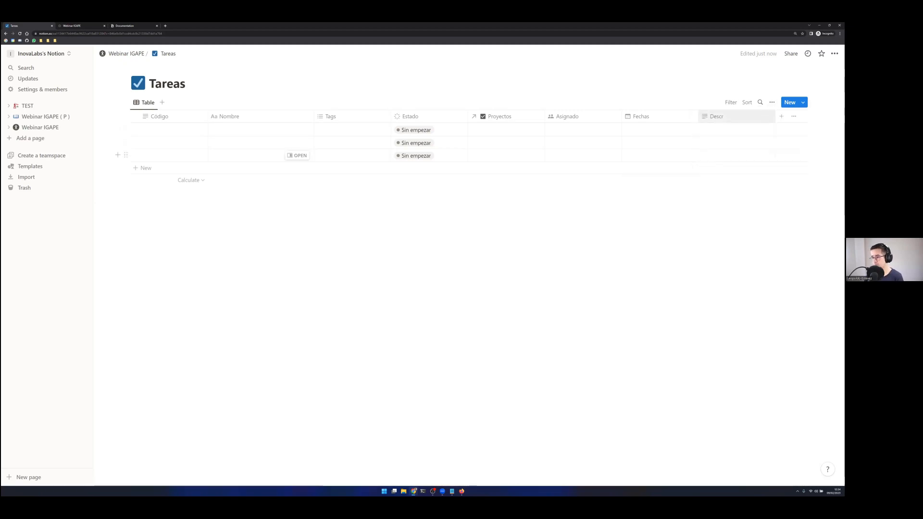
- Create sub-items in the Tareas database with the relations named "Subtarea" and "Tarea principal", and expand the first task
{"action": "left_click", "coordinate": [771, 102]}
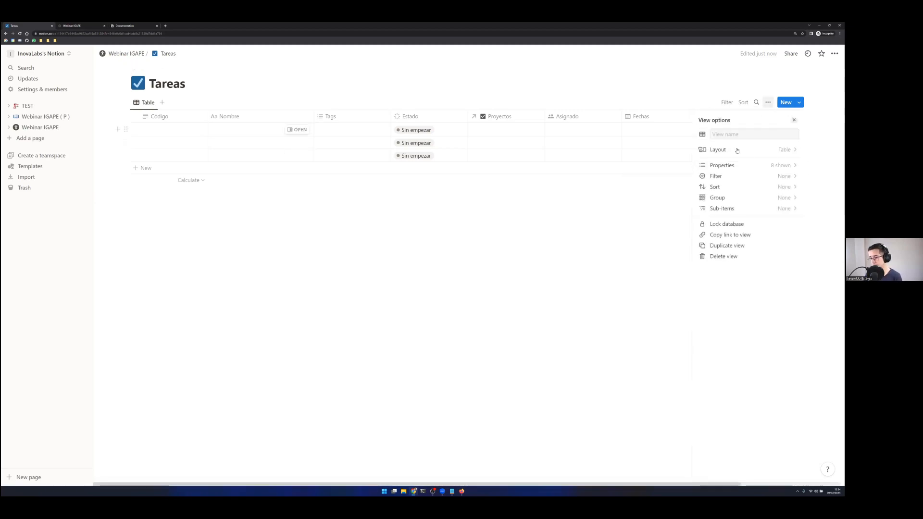
{"action": "left_click", "coordinate": [737, 208]}
{"action": "left_click", "coordinate": [725, 188]}
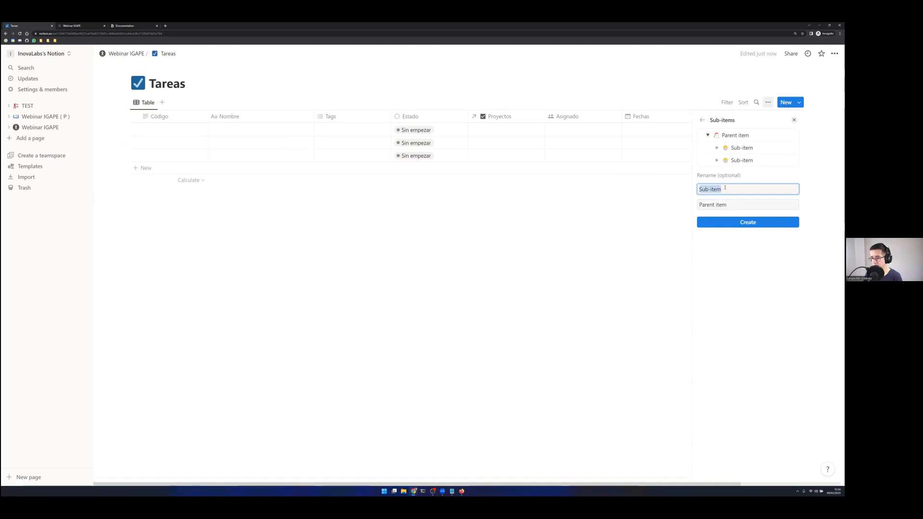
{"action": "type", "text": "Seb"}
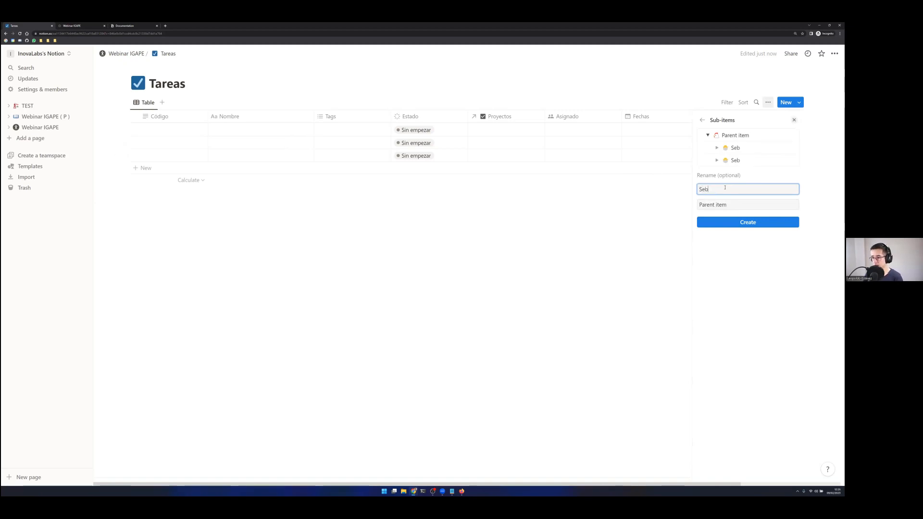
{"action": "type", "text": "ubtarea"}
{"action": "left_click", "coordinate": [729, 205]}
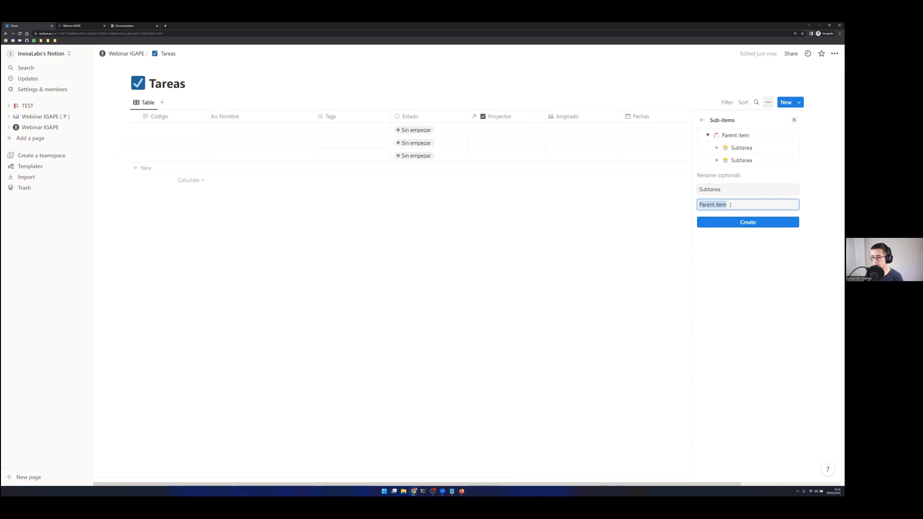
{"action": "type", "text": "Ta"}
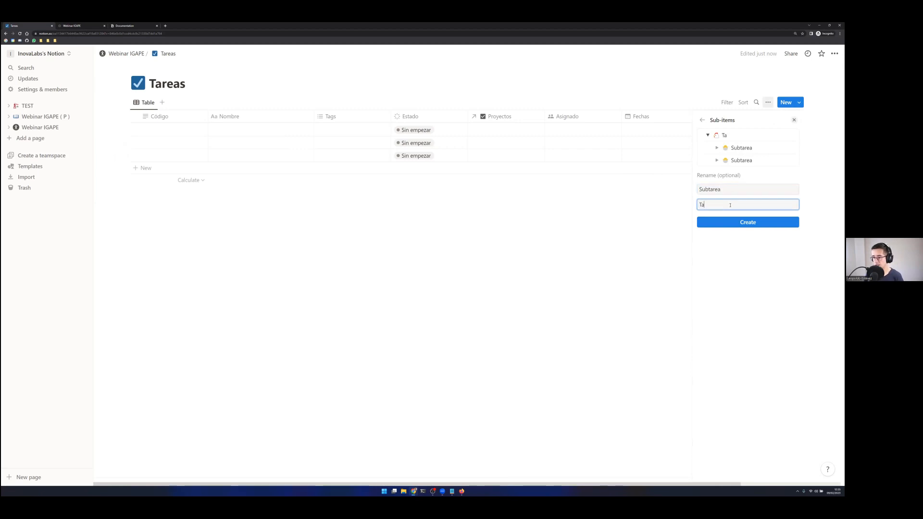
{"action": "type", "text": "rea principal"}
{"action": "left_click", "coordinate": [743, 222]}
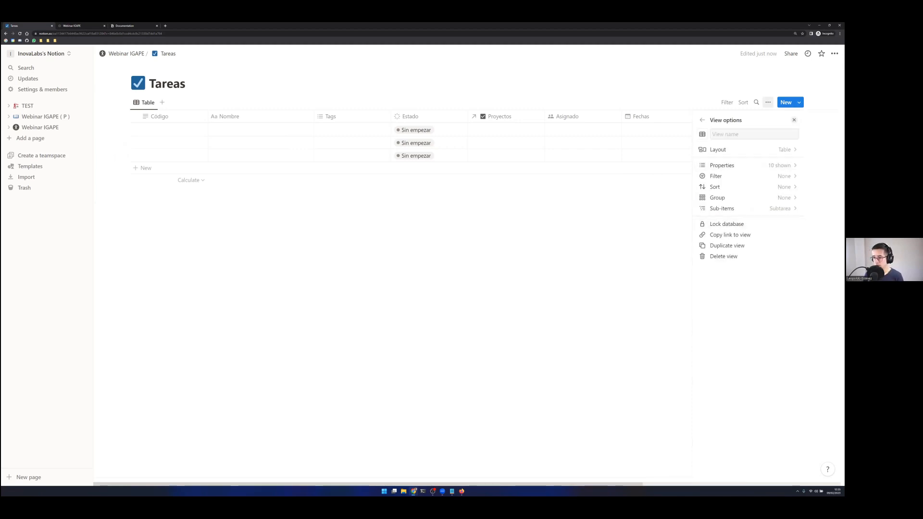
{"action": "left_click", "coordinate": [608, 241]}
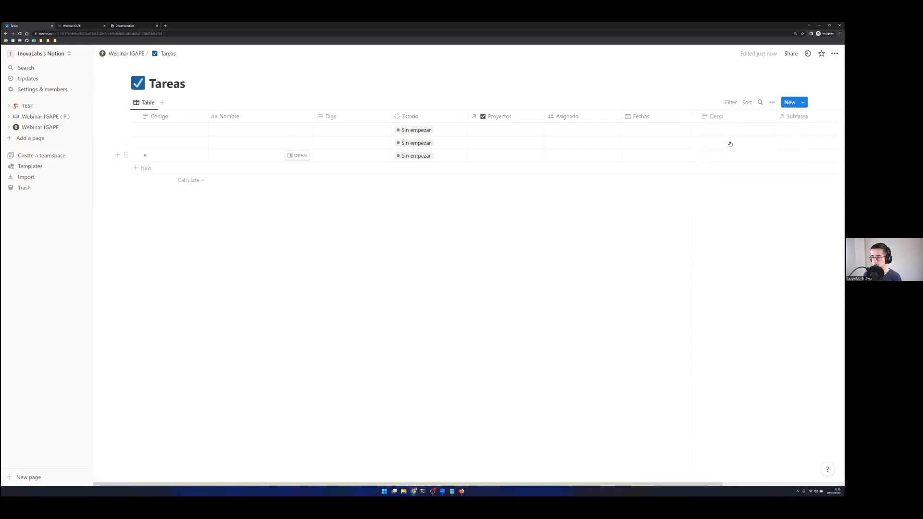
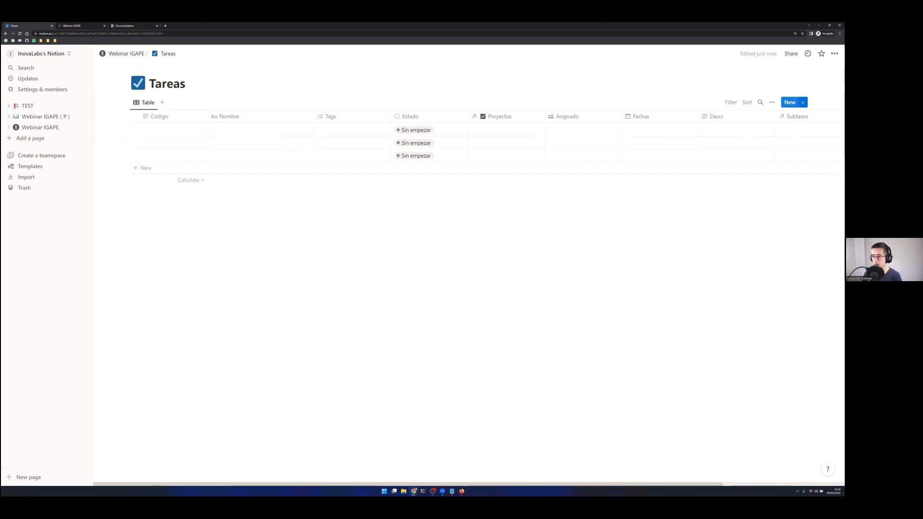
{"action": "left_click", "coordinate": [145, 130]}
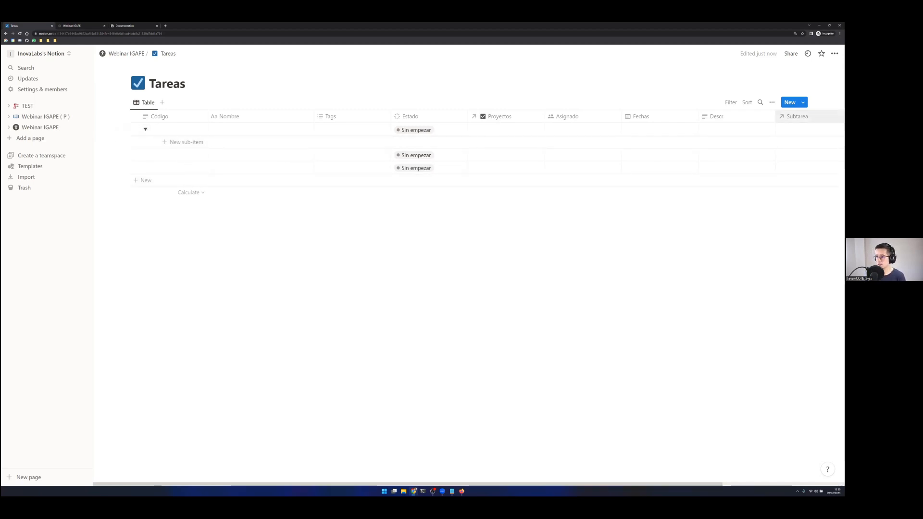
- Reopen the "Plantilla tarea" template for editing and show its Subtarea property as a page section
{"action": "left_click", "coordinate": [802, 102]}
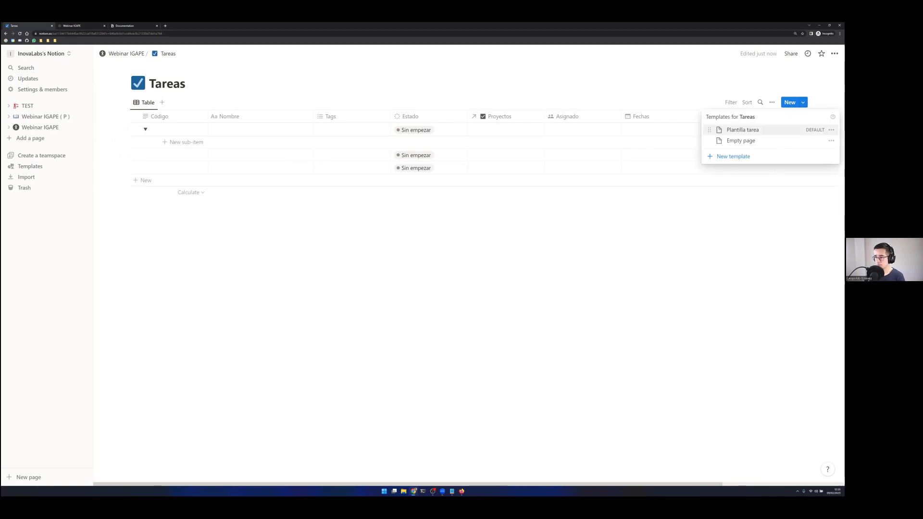
{"action": "left_click", "coordinate": [831, 130]}
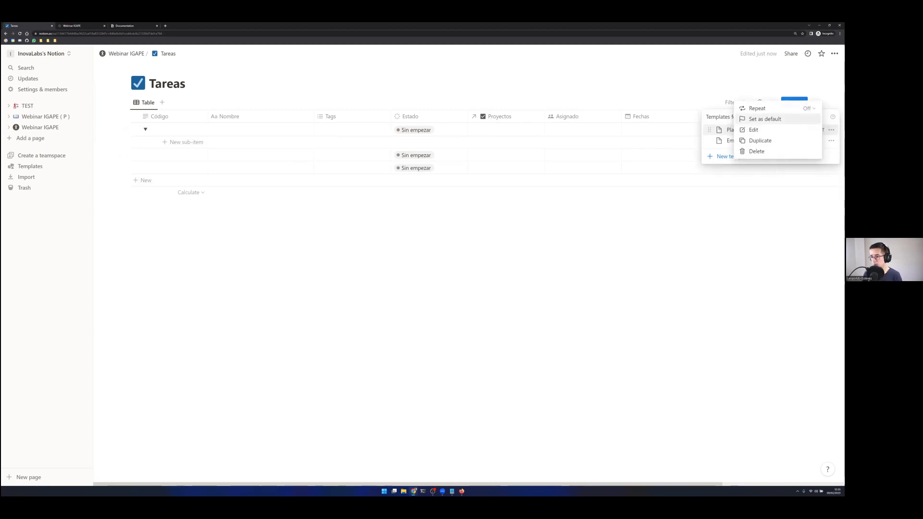
{"action": "left_click", "coordinate": [753, 130]}
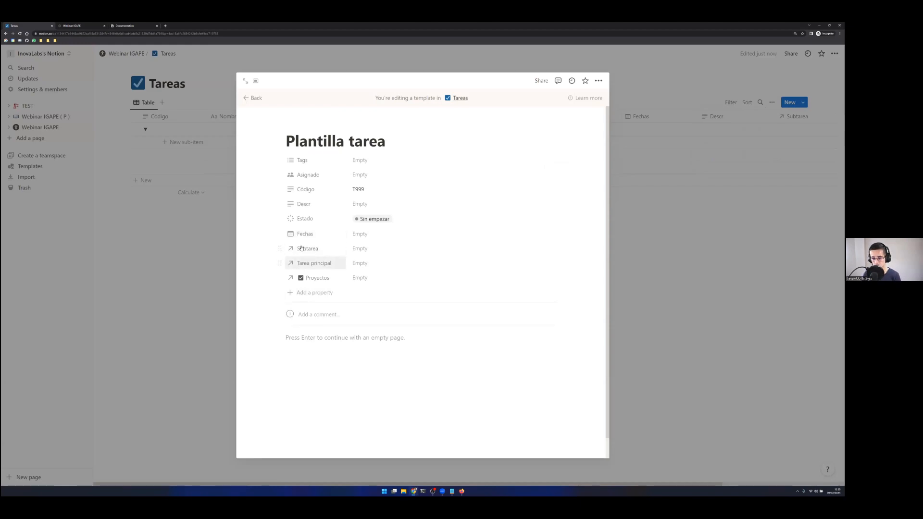
{"action": "left_click", "coordinate": [279, 250]}
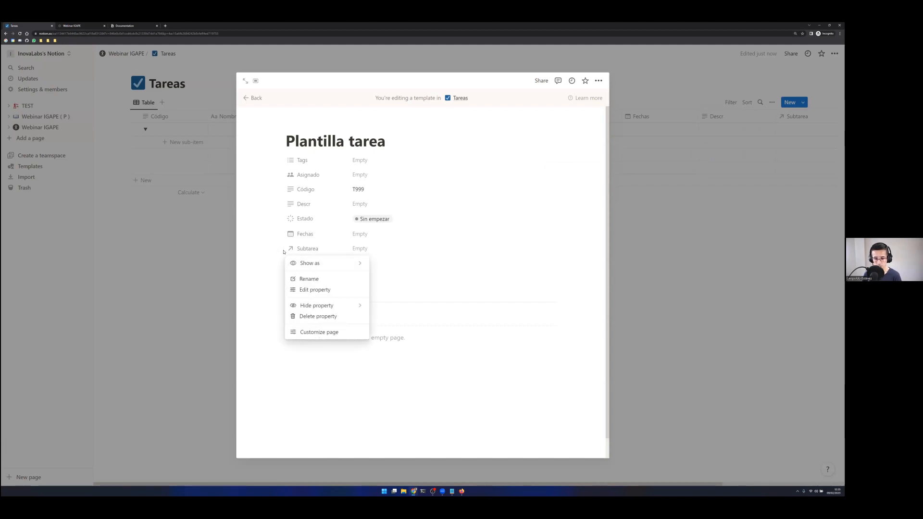
{"action": "mouse_move", "coordinate": [315, 264]}
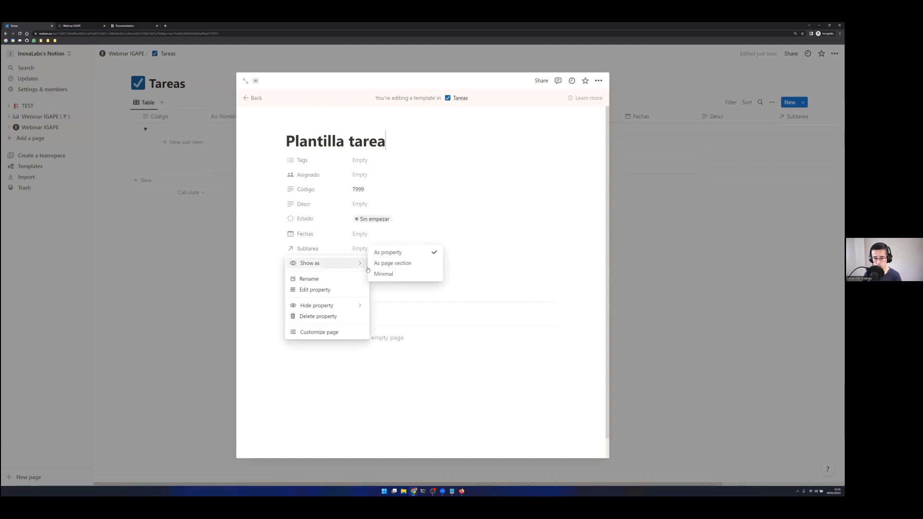
{"action": "left_click", "coordinate": [392, 263]}
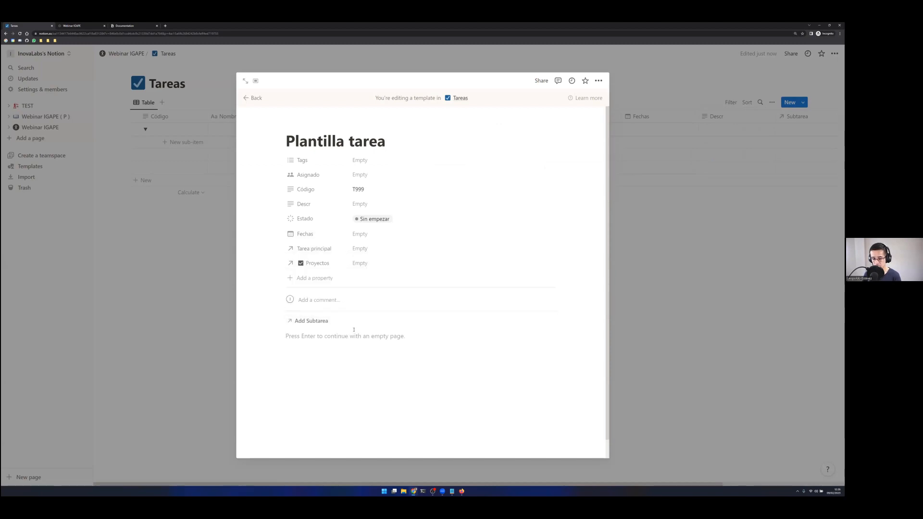
- Insert a linked view of the Tareas database in the template body, copying its existing Table view
{"action": "left_click", "coordinate": [326, 338]}
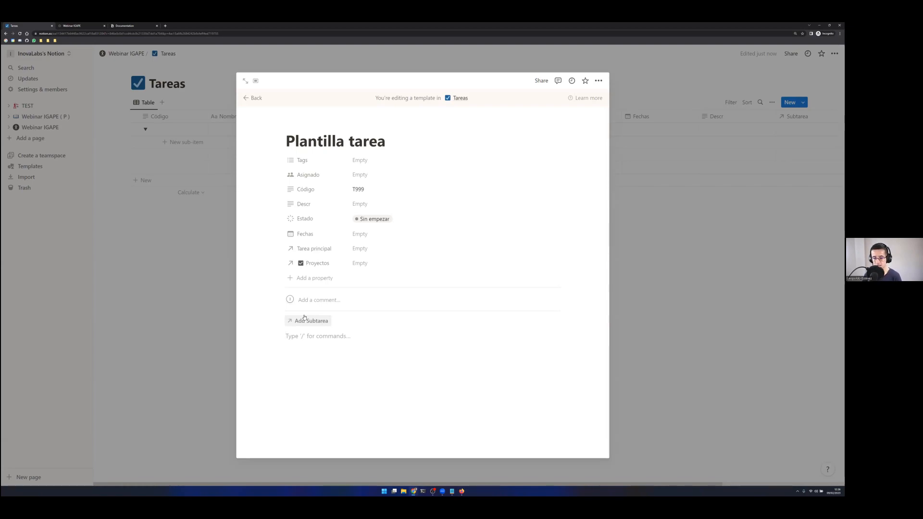
{"action": "type", "text": "/"}
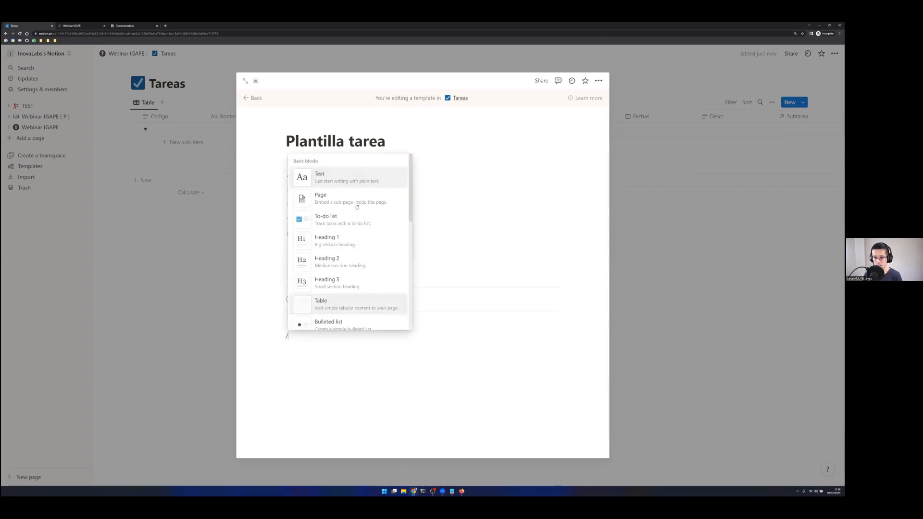
{"action": "scroll", "coordinate": [353, 200], "scroll_direction": "down", "scroll_amount": 5}
{"action": "scroll", "coordinate": [351, 195], "scroll_direction": "down", "scroll_amount": 7}
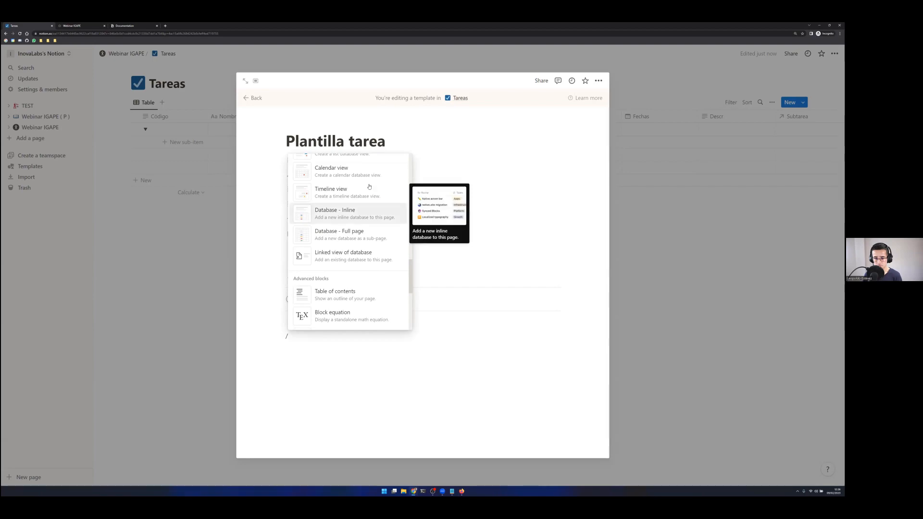
{"action": "left_click", "coordinate": [333, 260]}
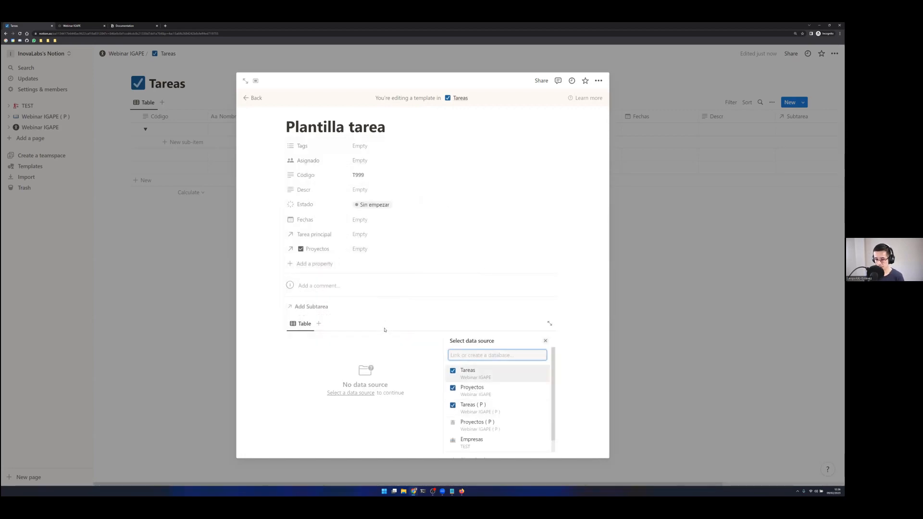
{"action": "left_click", "coordinate": [477, 374]}
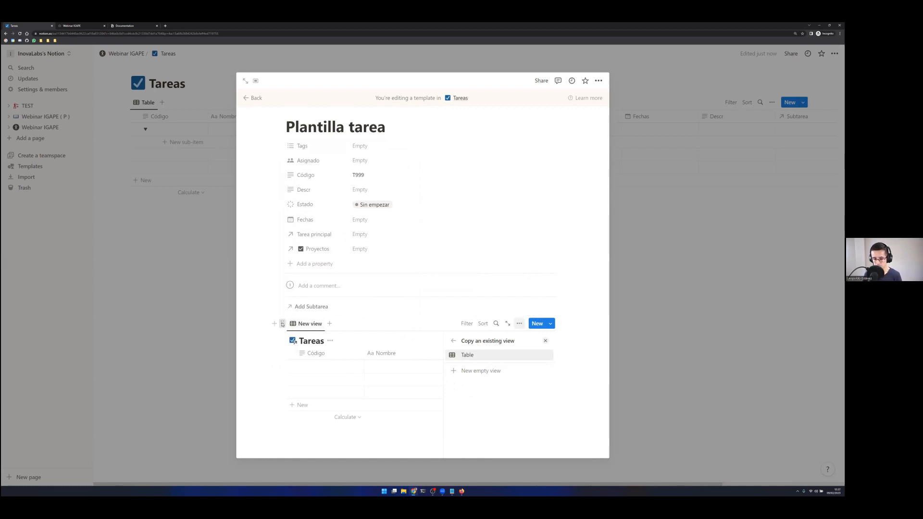
{"action": "left_click", "coordinate": [282, 323]}
{"action": "key", "text": "Escape"}
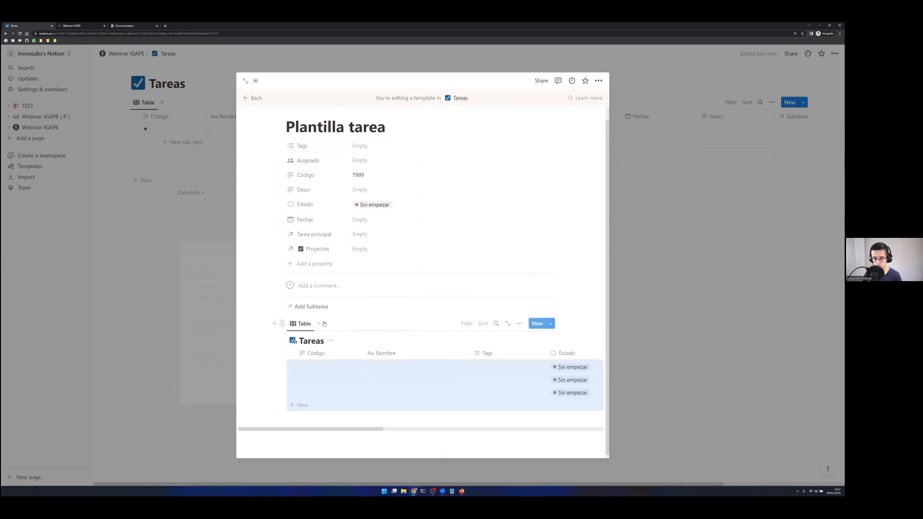
- Change the layout of the linked Tareas view in the template from Table to Board
{"action": "left_click", "coordinate": [519, 325]}
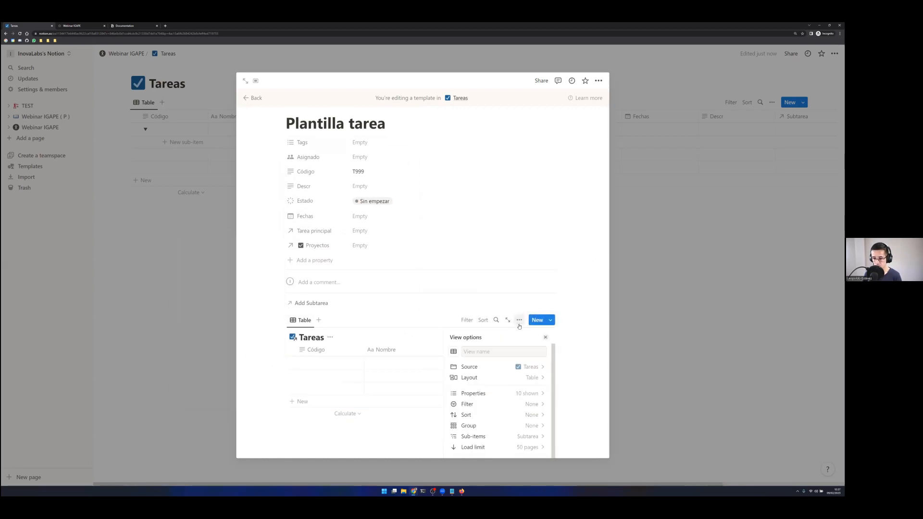
{"action": "left_click", "coordinate": [530, 379]}
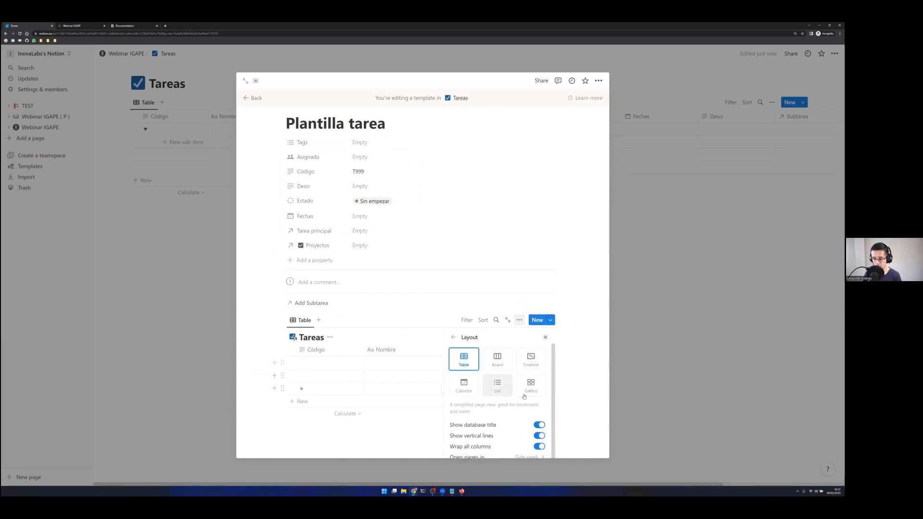
{"action": "left_click", "coordinate": [499, 361]}
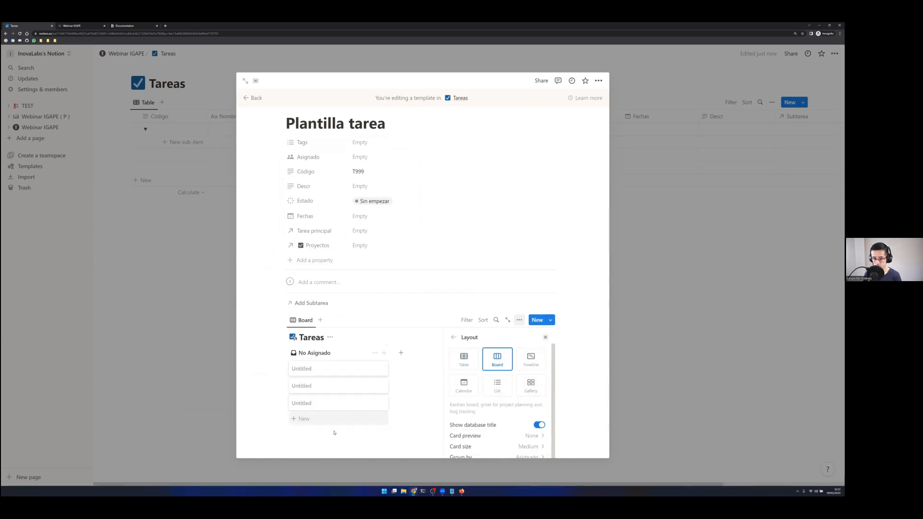
{"action": "left_click", "coordinate": [368, 434]}
- Group the linked Tareas board by Estado and turn on coloured columns
{"action": "scroll", "coordinate": [538, 354], "scroll_direction": "down", "scroll_amount": 1}
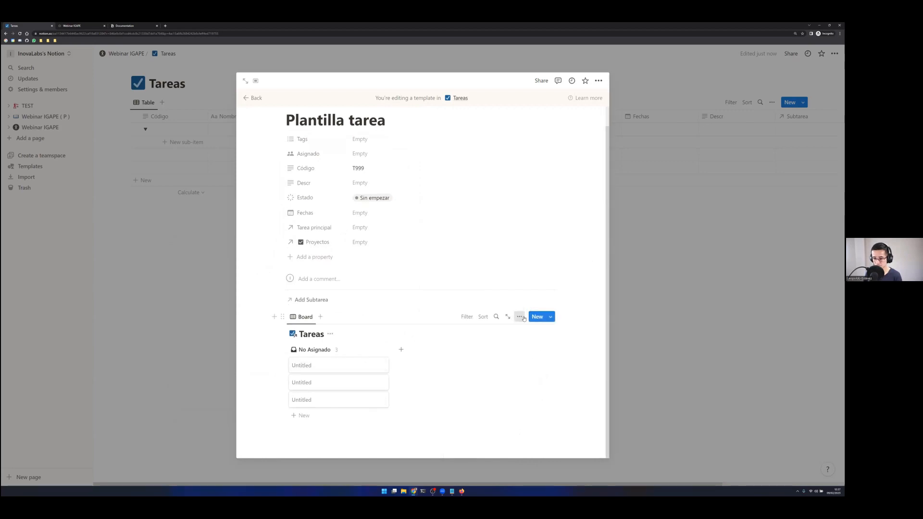
{"action": "left_click", "coordinate": [520, 317]}
{"action": "scroll", "coordinate": [505, 359], "scroll_direction": "down", "scroll_amount": 1}
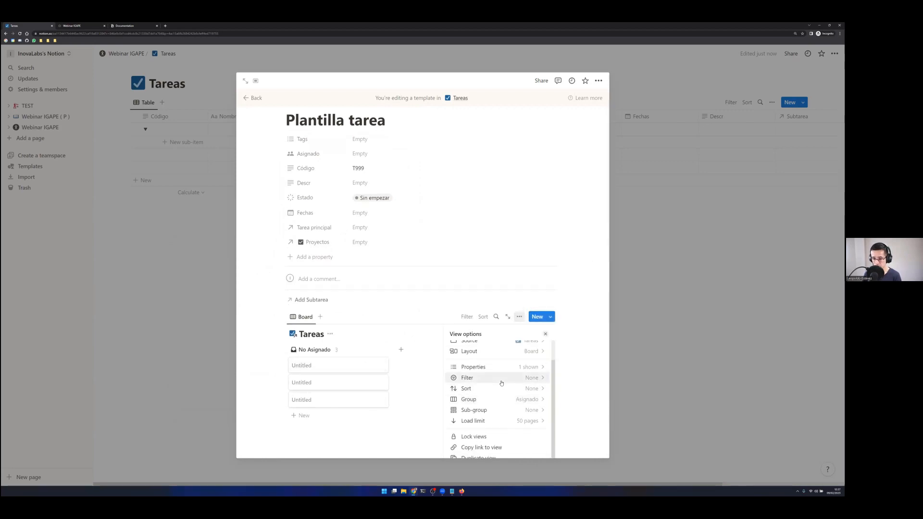
{"action": "left_click", "coordinate": [523, 399]}
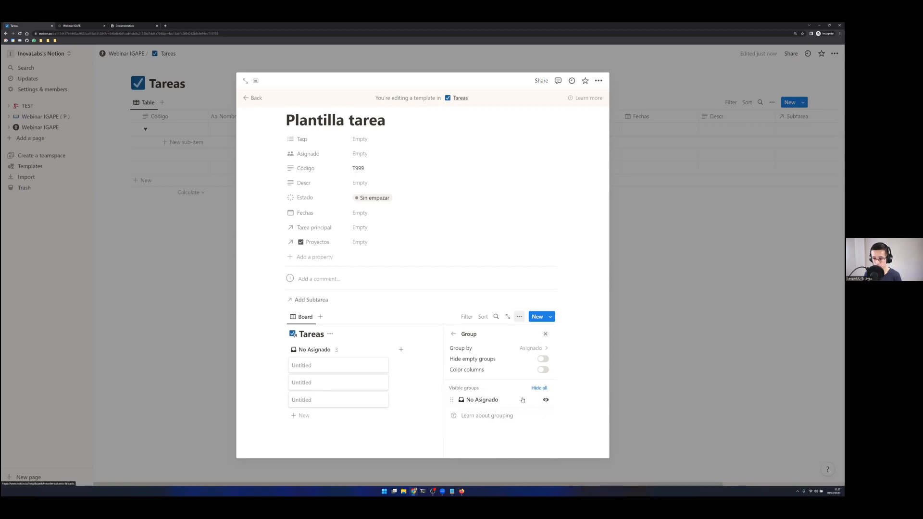
{"action": "left_click", "coordinate": [525, 347]}
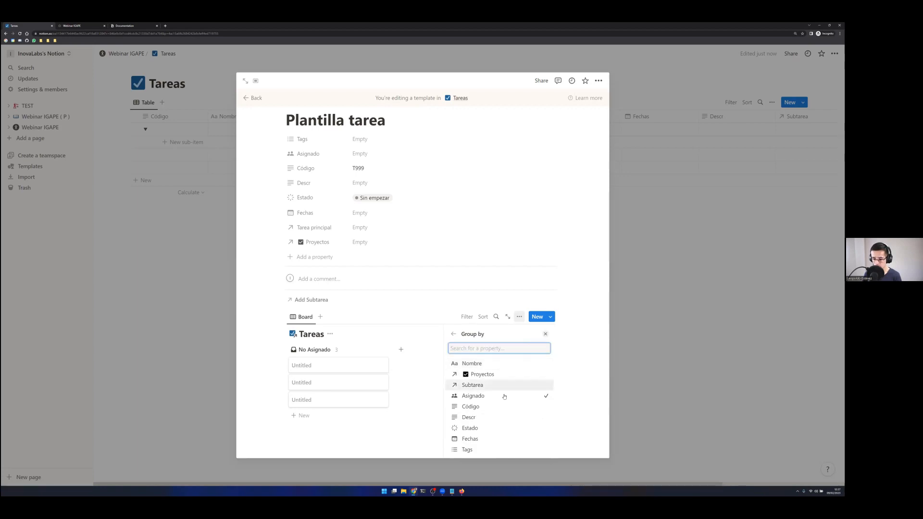
{"action": "left_click", "coordinate": [475, 428]}
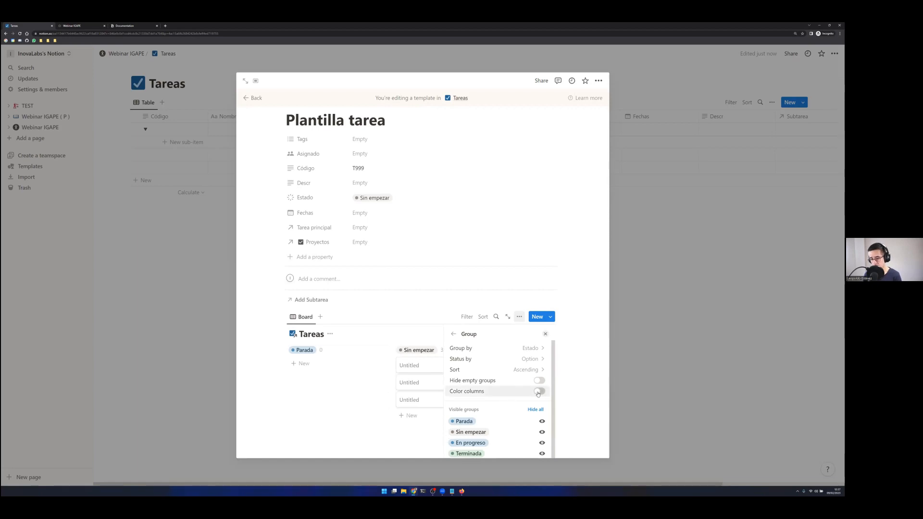
{"action": "left_click", "coordinate": [536, 391]}
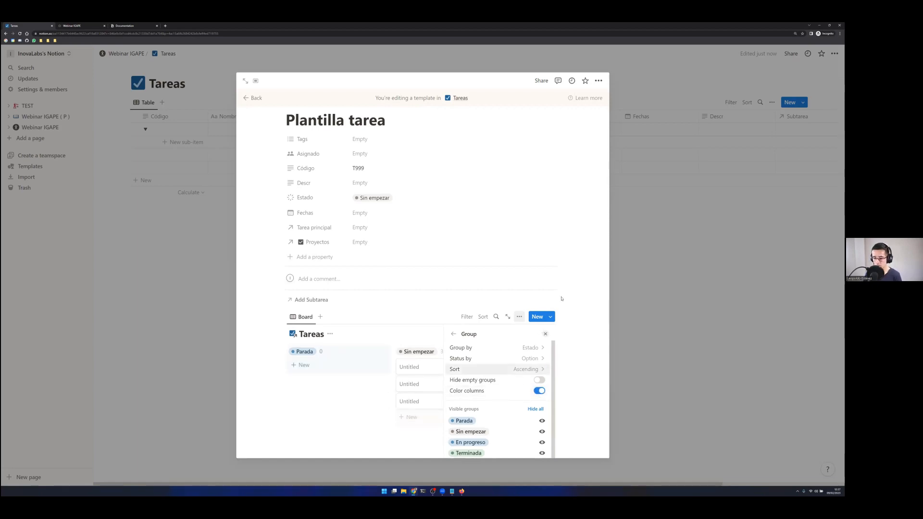
- Open the template as a full page and sort the board's groups manually, placing "Sin empezar" before "Parada"
{"action": "left_click", "coordinate": [245, 81]}
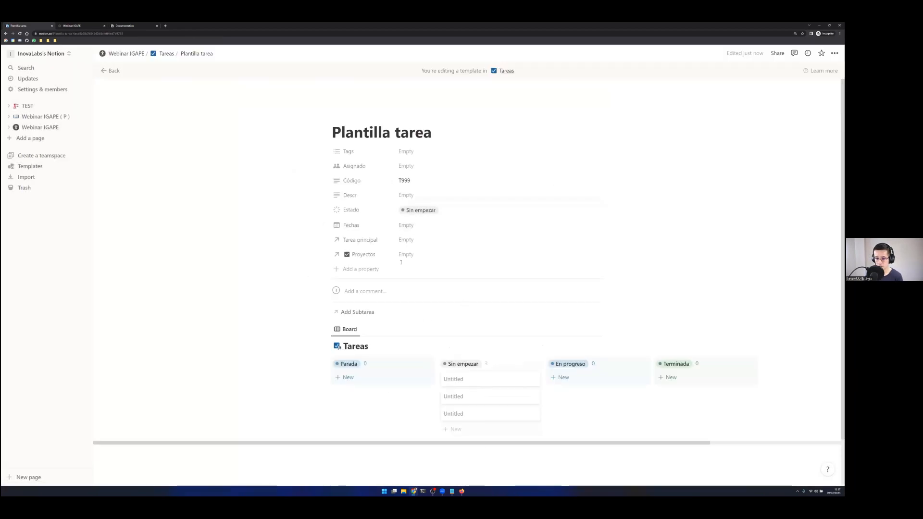
{"action": "scroll", "coordinate": [401, 263], "scroll_direction": "down", "scroll_amount": 2}
{"action": "scroll", "coordinate": [717, 151], "scroll_direction": "up", "scroll_amount": 2}
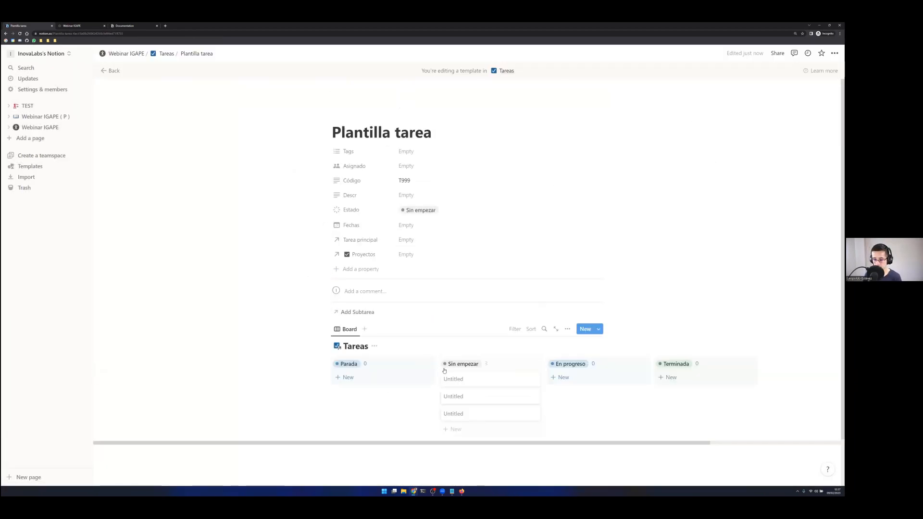
{"action": "left_click", "coordinate": [567, 329]}
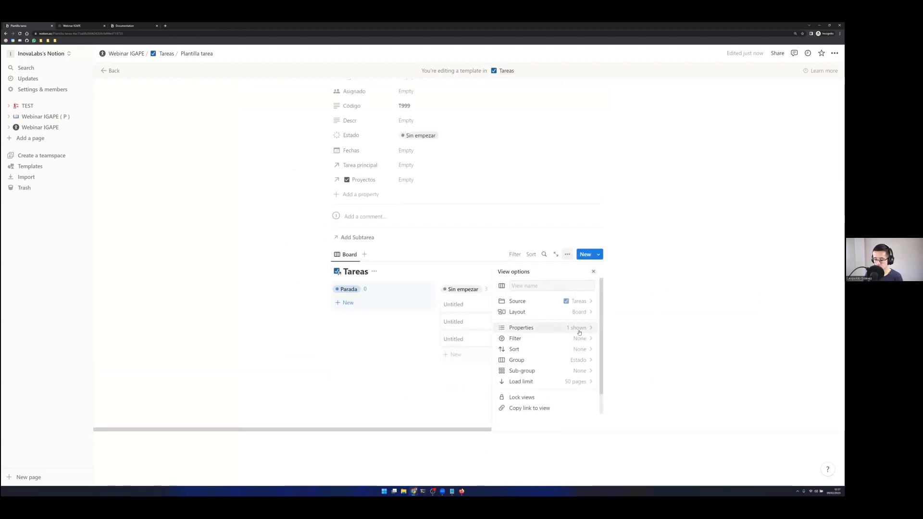
{"action": "left_click", "coordinate": [570, 361]}
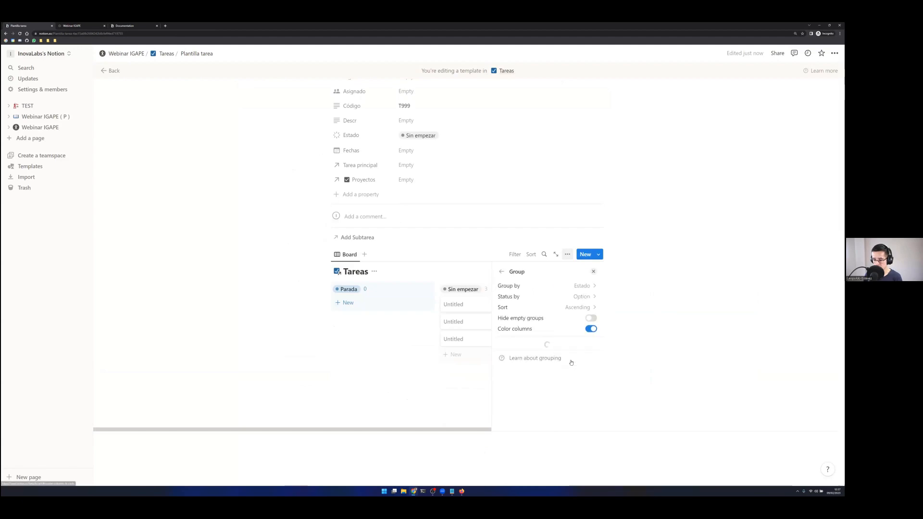
{"action": "left_click", "coordinate": [586, 307]}
{"action": "left_click", "coordinate": [519, 319]}
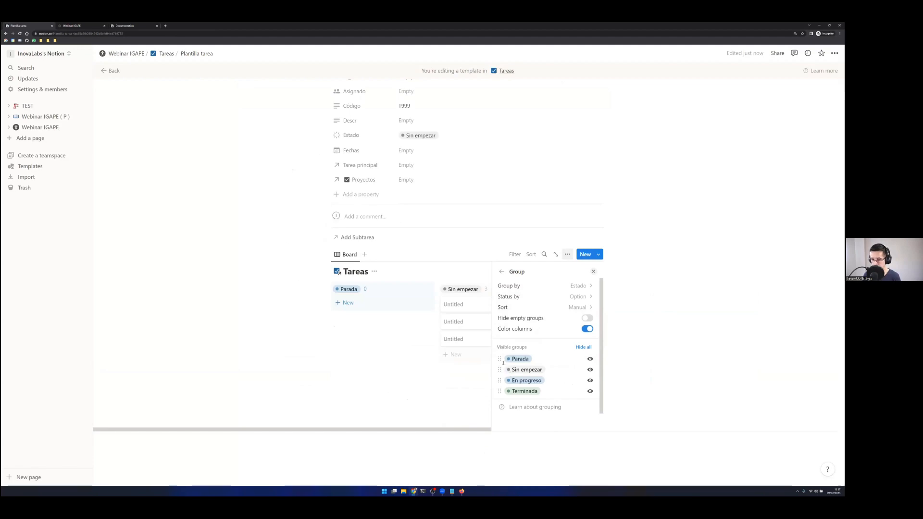
{"action": "left_click_drag", "start_coordinate": [500, 358], "coordinate": [499, 371]}
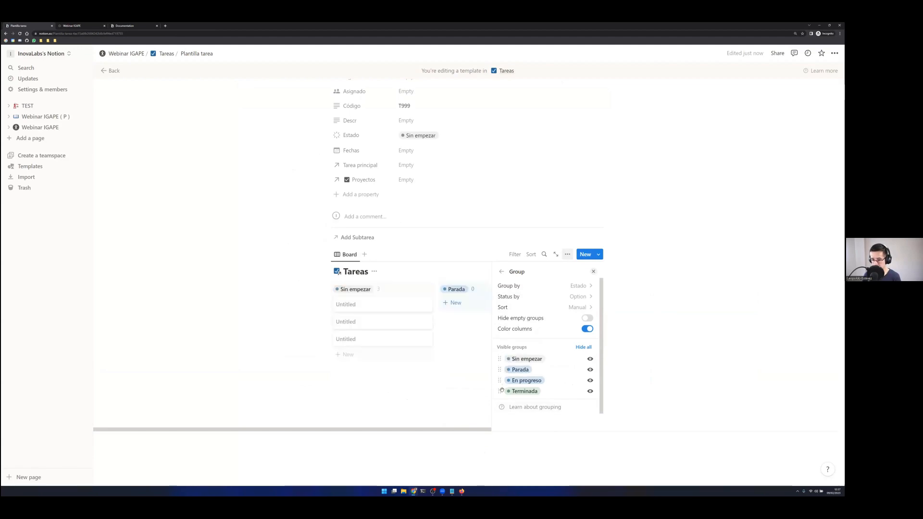
{"action": "left_click", "coordinate": [421, 394]}
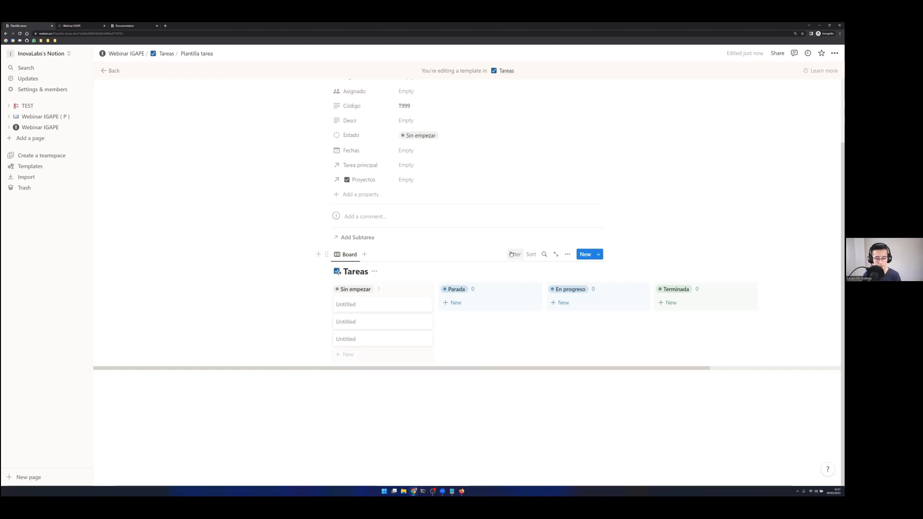
- Filter the linked Tareas board to tasks whose Tarea principal contains "Plantilla tarea"
{"action": "left_click", "coordinate": [512, 254]}
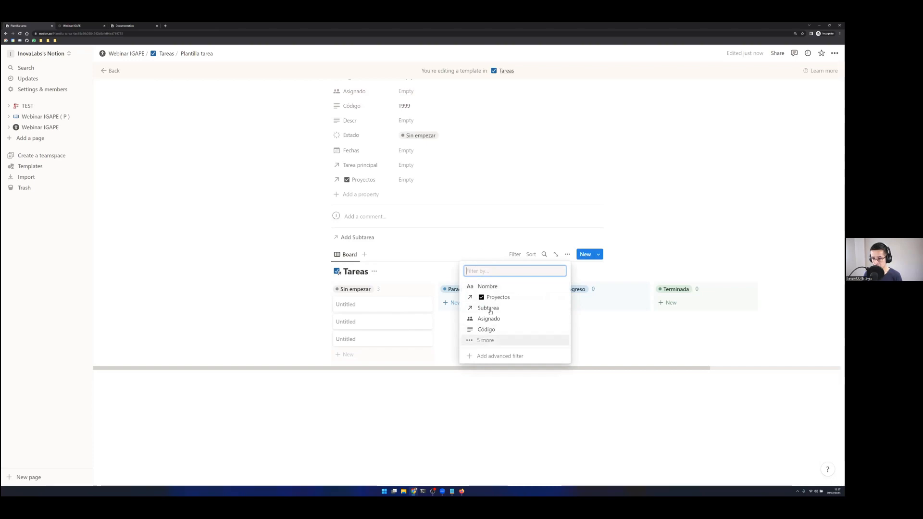
{"action": "left_click", "coordinate": [485, 340]}
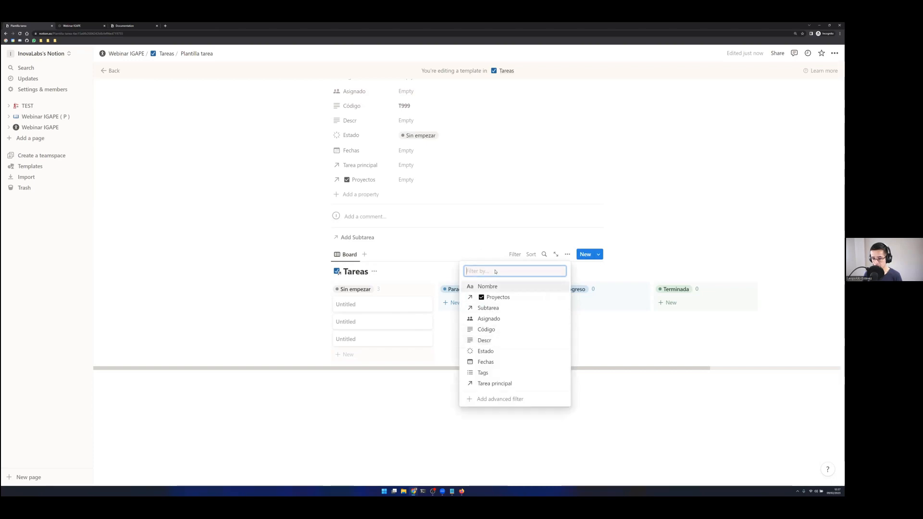
{"action": "left_click", "coordinate": [491, 383]}
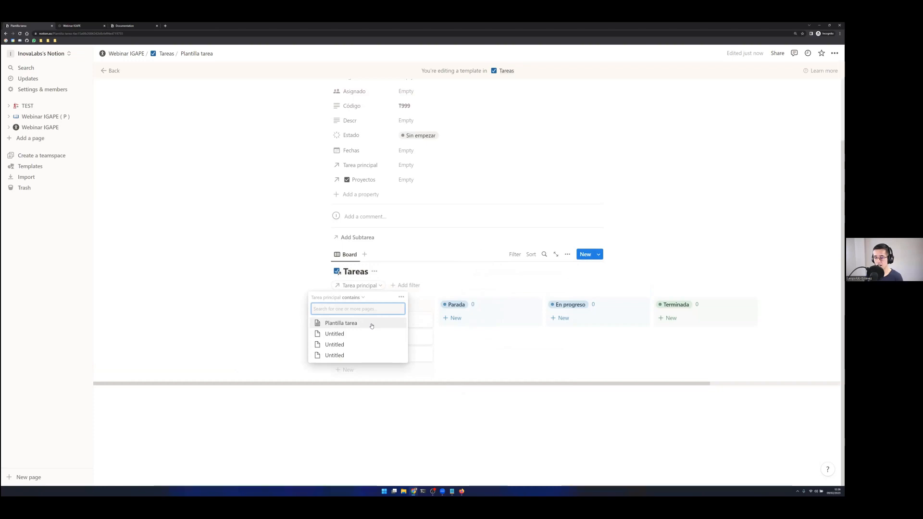
{"action": "left_click", "coordinate": [332, 324]}
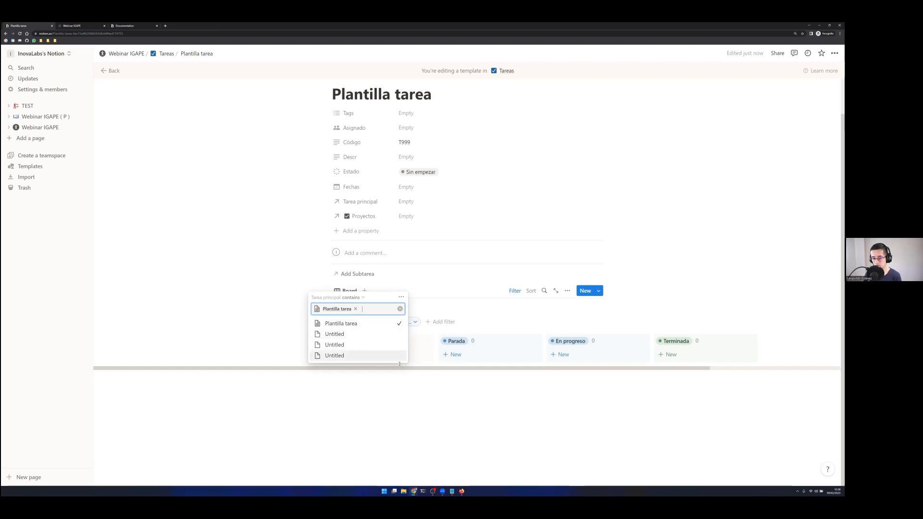
{"action": "left_click", "coordinate": [394, 381]}
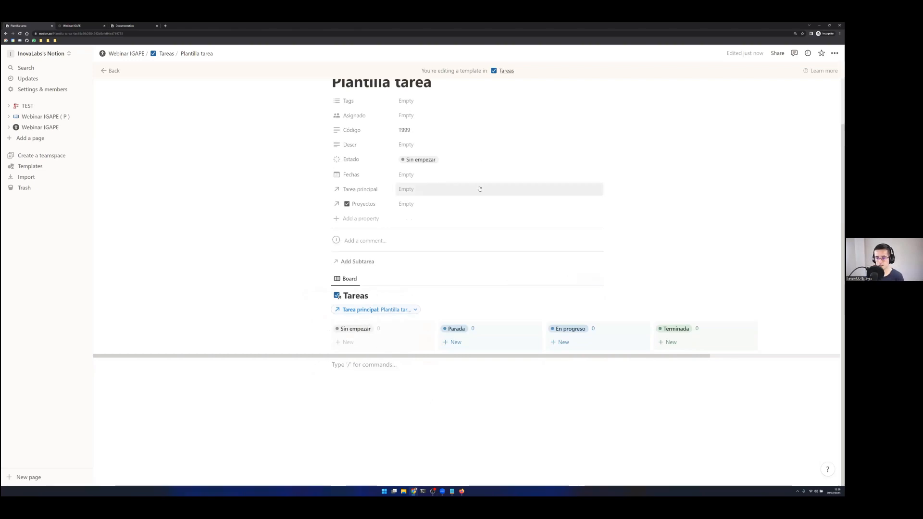
{"action": "scroll", "coordinate": [413, 153], "scroll_direction": "up", "scroll_amount": 2}
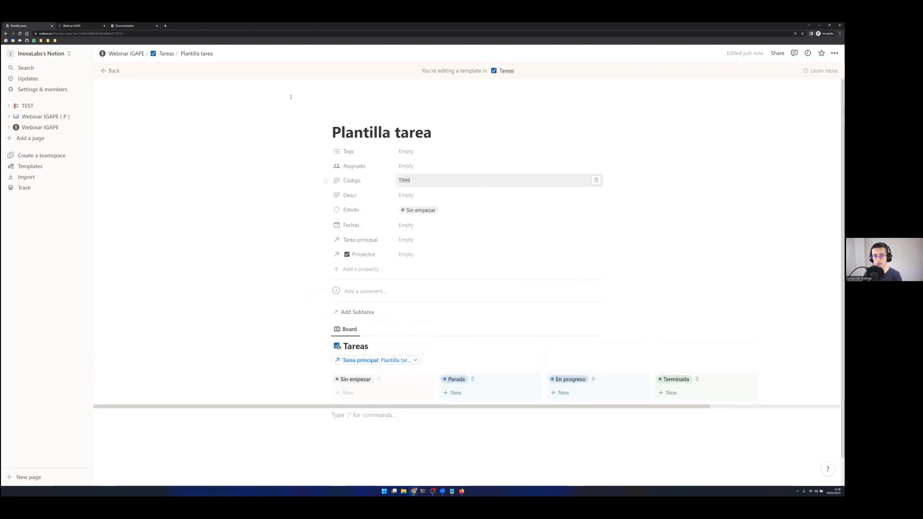
- Leave the full-page view, give the "Plantilla tarea" template a dark full-battery icon, and close the template
{"action": "left_click", "coordinate": [110, 70]}
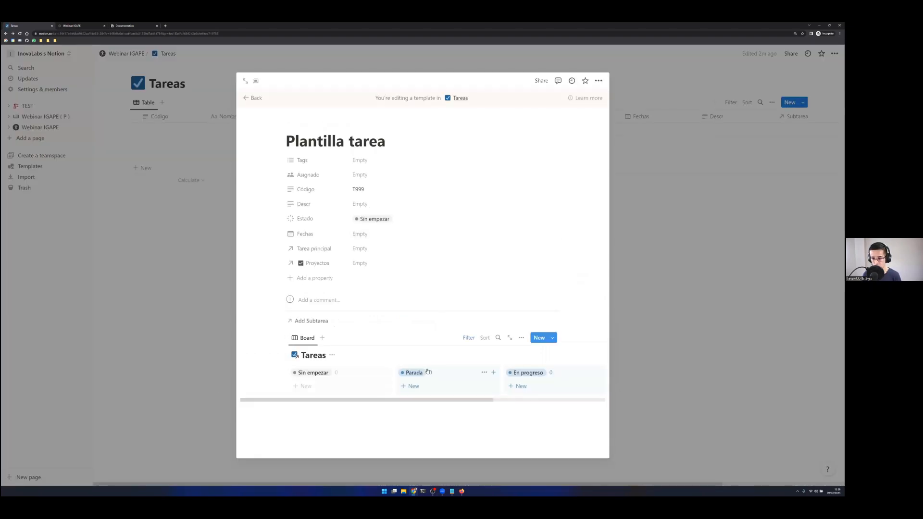
{"action": "left_click", "coordinate": [305, 127]}
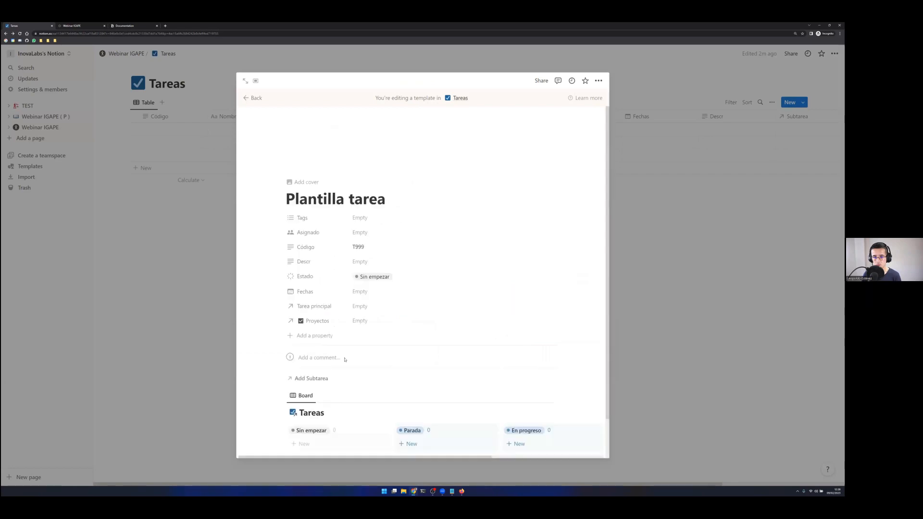
{"action": "left_click", "coordinate": [301, 159]}
{"action": "left_click", "coordinate": [256, 185]}
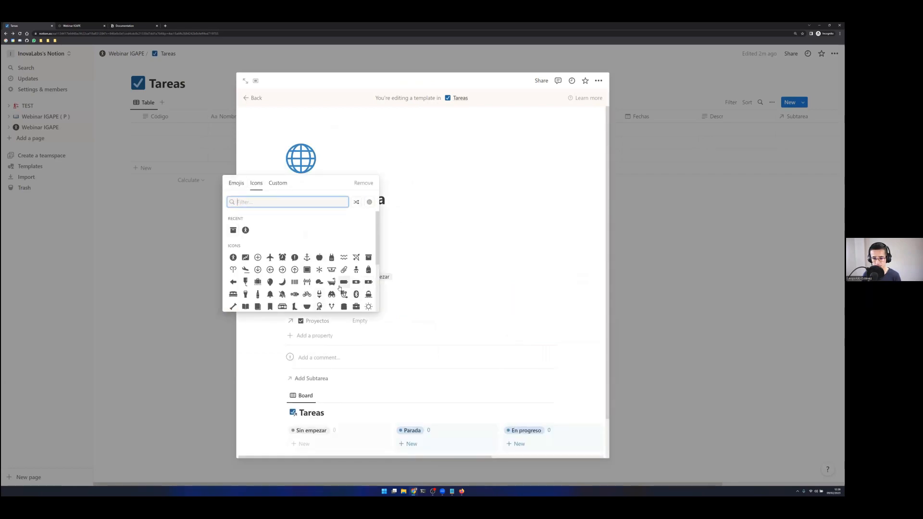
{"action": "left_click", "coordinate": [343, 282]}
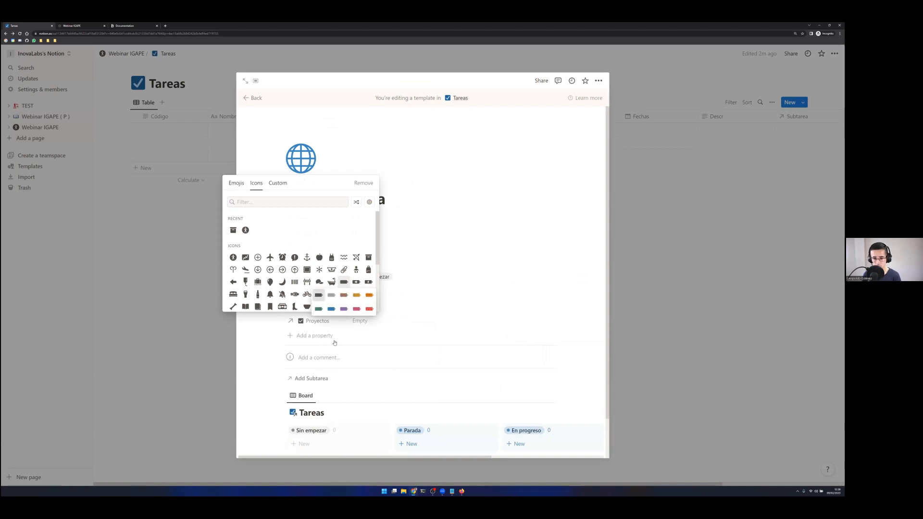
{"action": "left_click", "coordinate": [319, 294]}
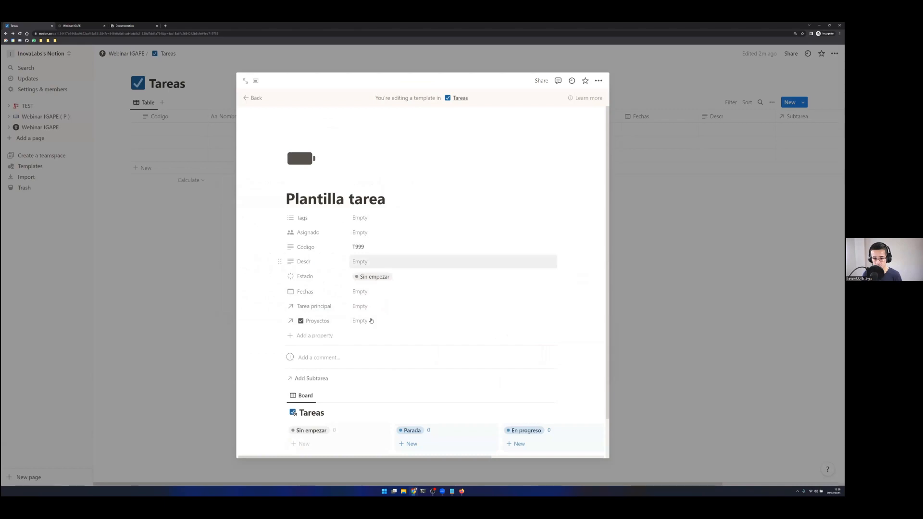
{"action": "left_click", "coordinate": [735, 263]}
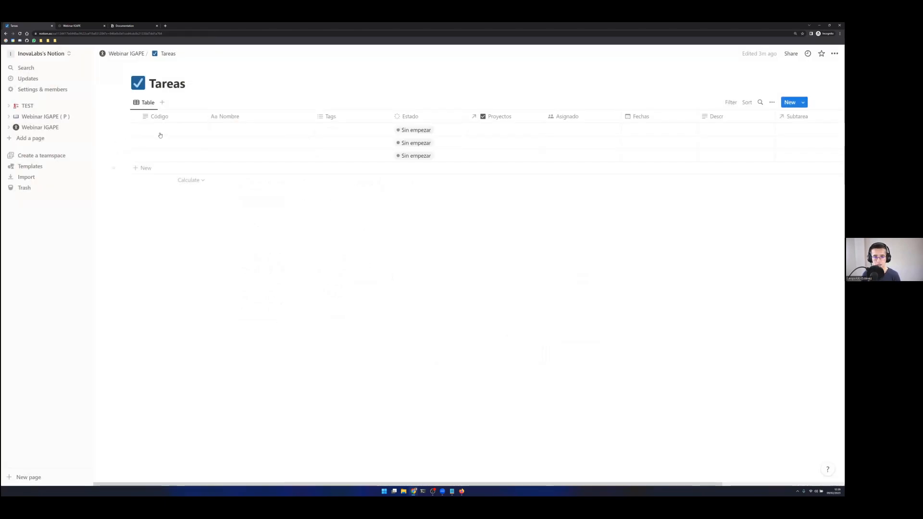
- Delete the three untitled tasks from the Tareas table
{"action": "left_click_drag", "start_coordinate": [113, 169], "coordinate": [163, 129]}
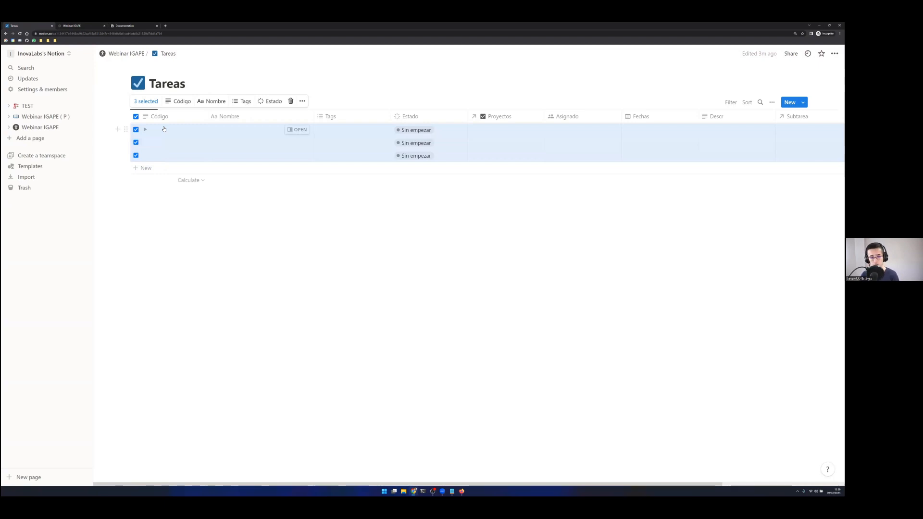
{"action": "key", "text": "Delete"}
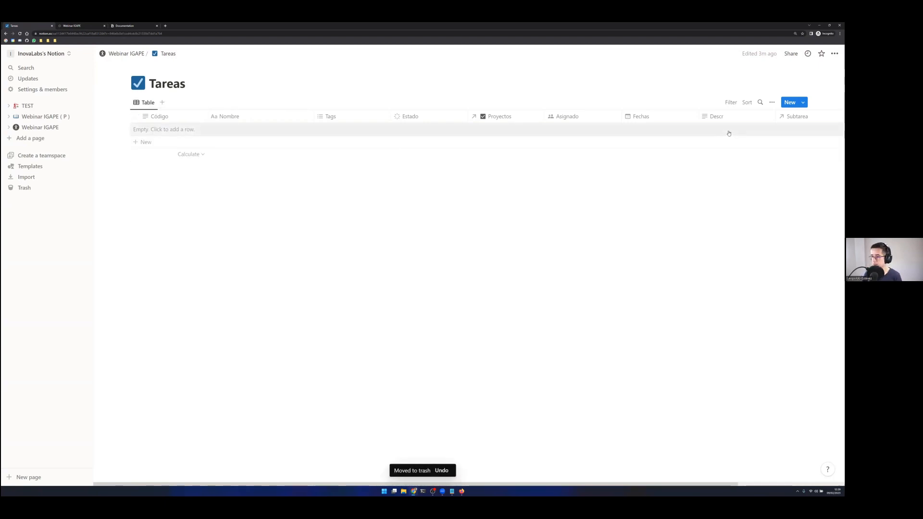
{"action": "left_click", "coordinate": [771, 102]}
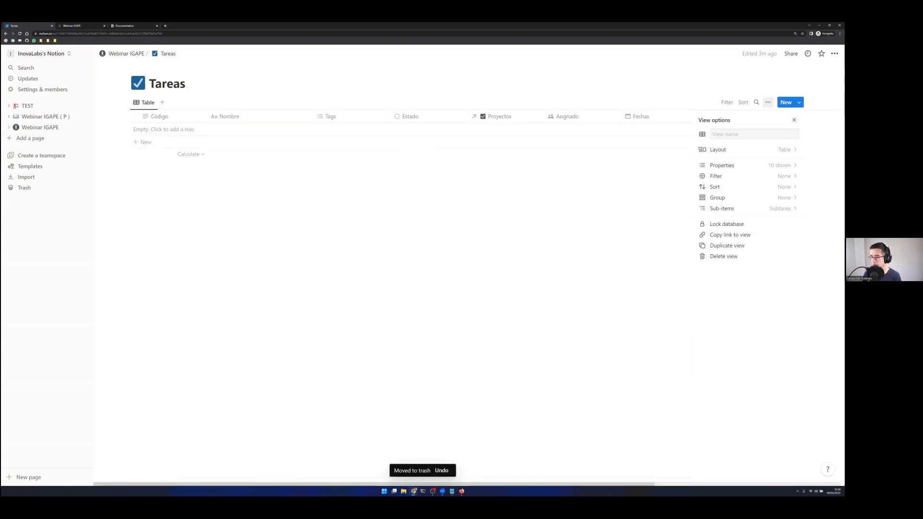
{"action": "left_click", "coordinate": [565, 197]}
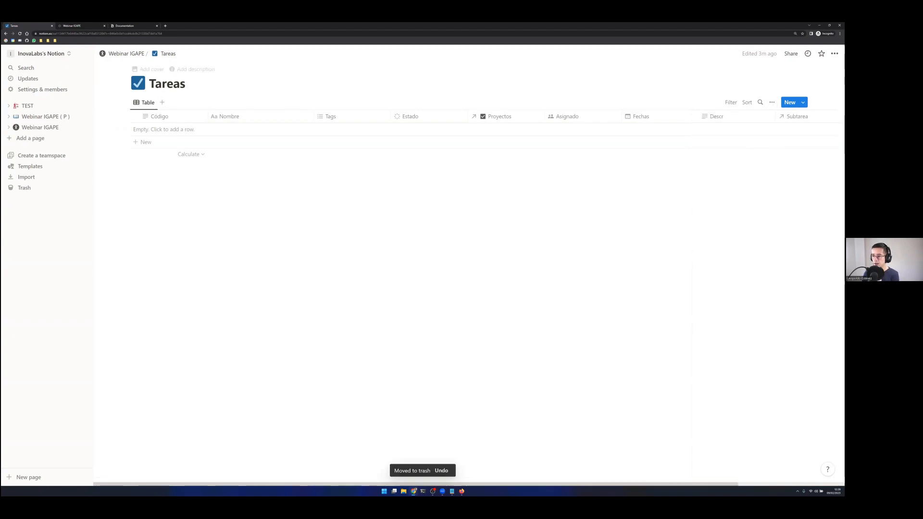
- Create a new task from the "Plantilla tarea" template and set its Código to T001
{"action": "left_click", "coordinate": [802, 103]}
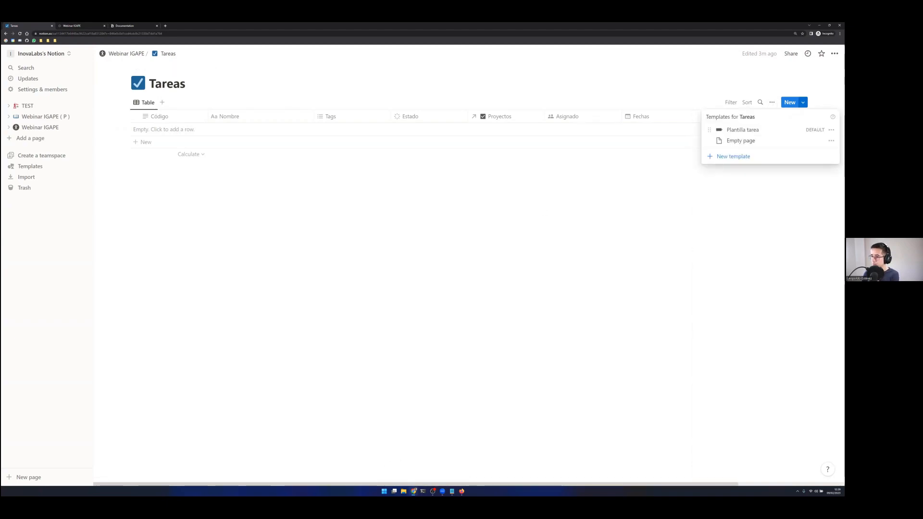
{"action": "left_click", "coordinate": [743, 130]}
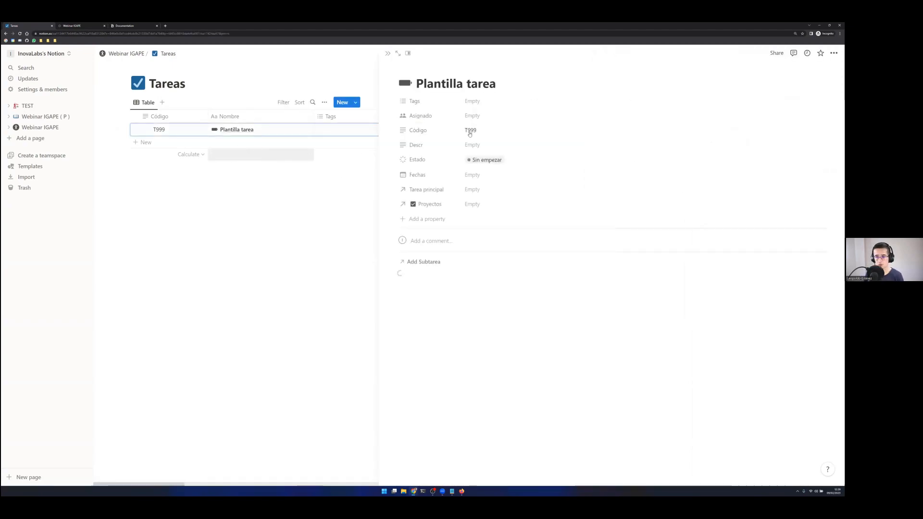
{"action": "left_click", "coordinate": [480, 131]}
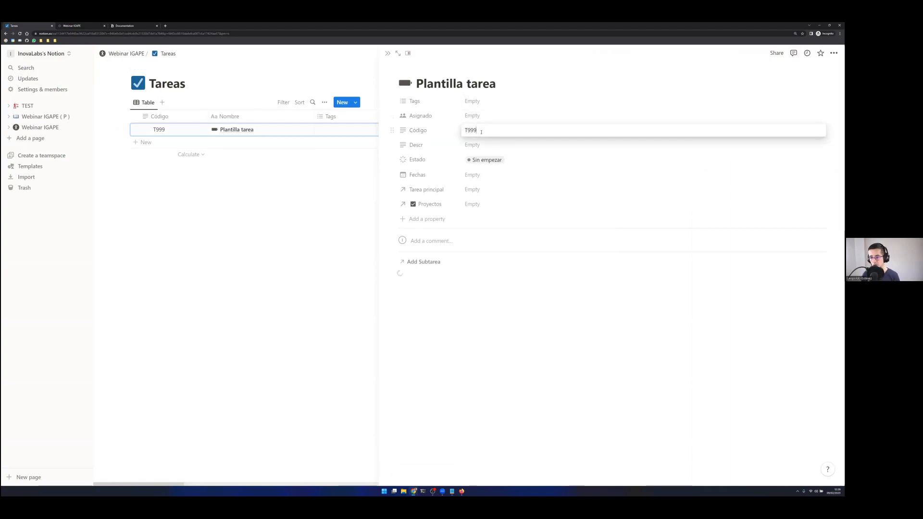
{"action": "key", "text": "BackSpace"}
{"action": "key", "text": "BackSpace"}
{"action": "key", "text": "BackSpace"}
{"action": "type", "text": "01"}
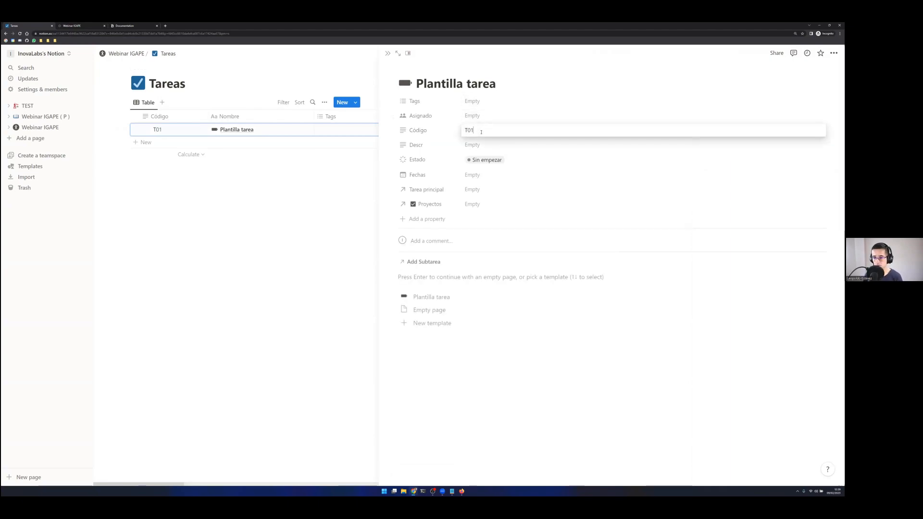
{"action": "key", "text": "BackSpace"}
{"action": "type", "text": "01"}
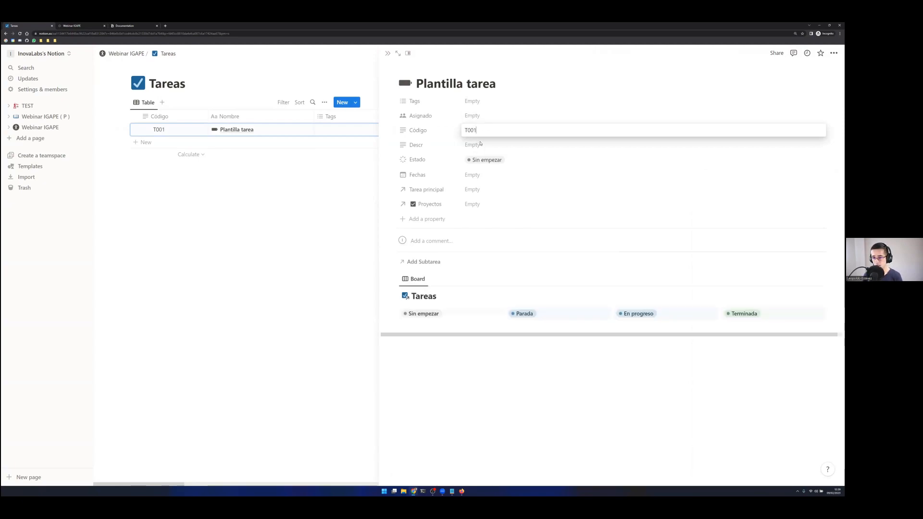
{"action": "key", "text": "Return"}
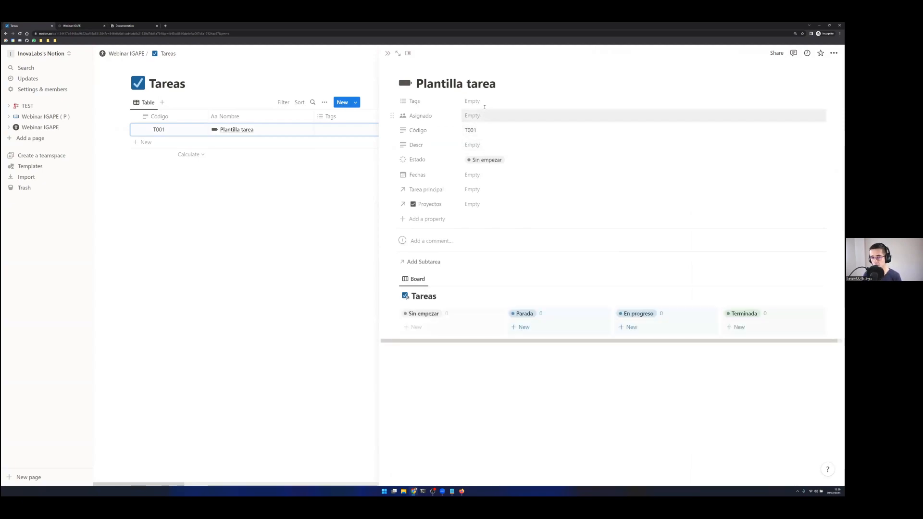
- Rename the new task from the template as "Busqueda de información"
{"action": "triple_click", "coordinate": [496, 82]}
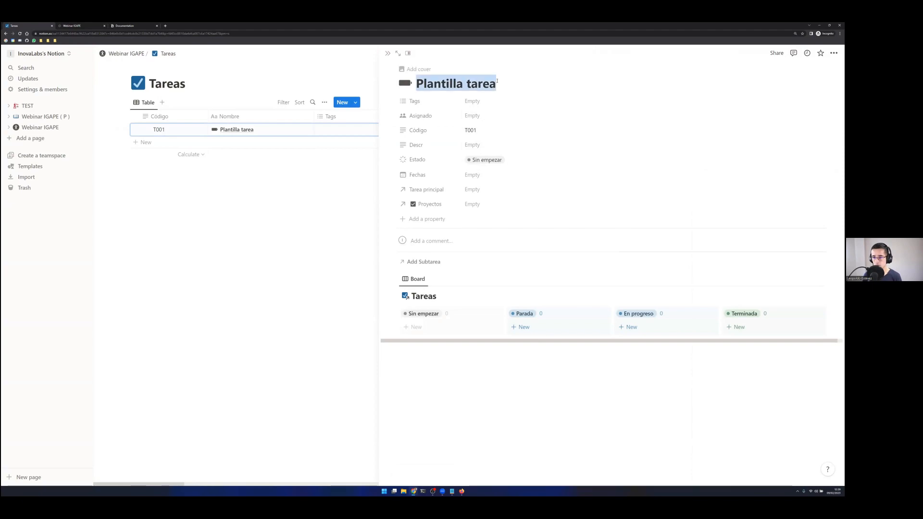
{"action": "type", "text": "Ta"}
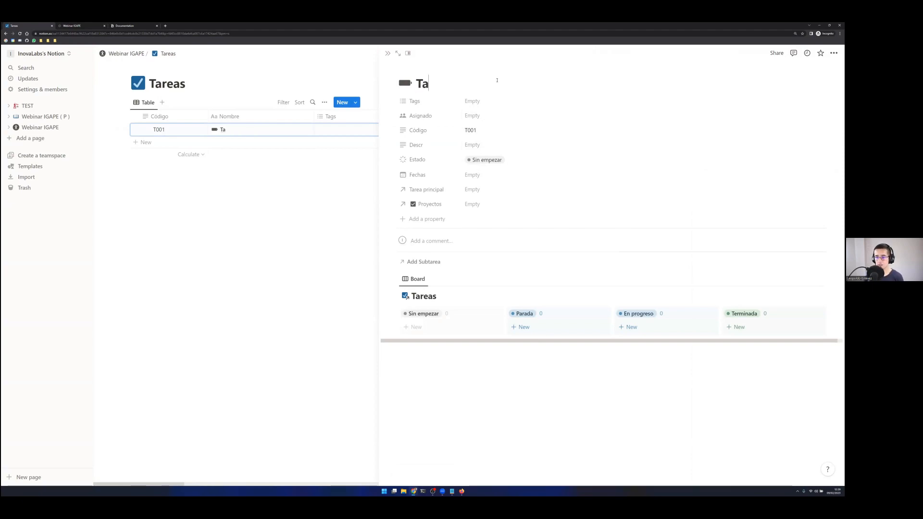
{"action": "type", "text": "re"}
{"action": "key", "text": "BackSpace"}
{"action": "key", "text": "BackSpace"}
{"action": "key", "text": "BackSpace"}
{"action": "key", "text": "BackSpace"}
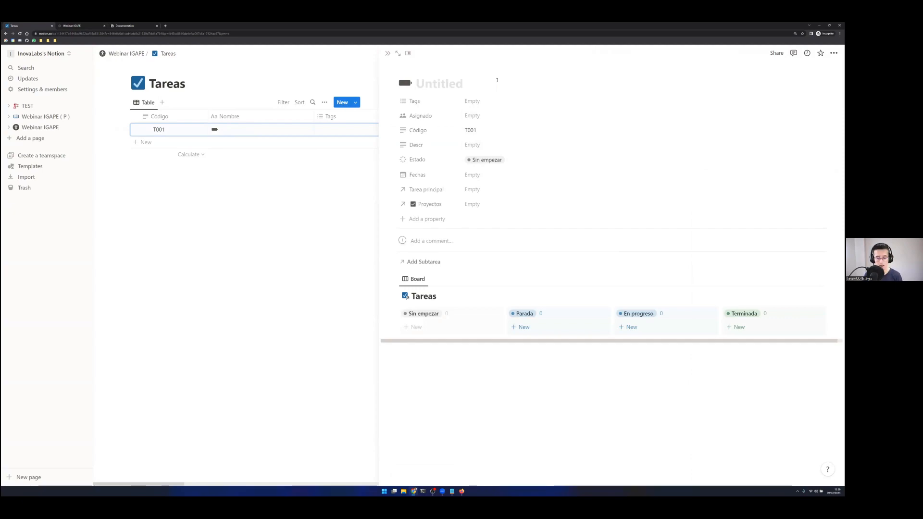
{"action": "type", "text": "Busqueda d"}
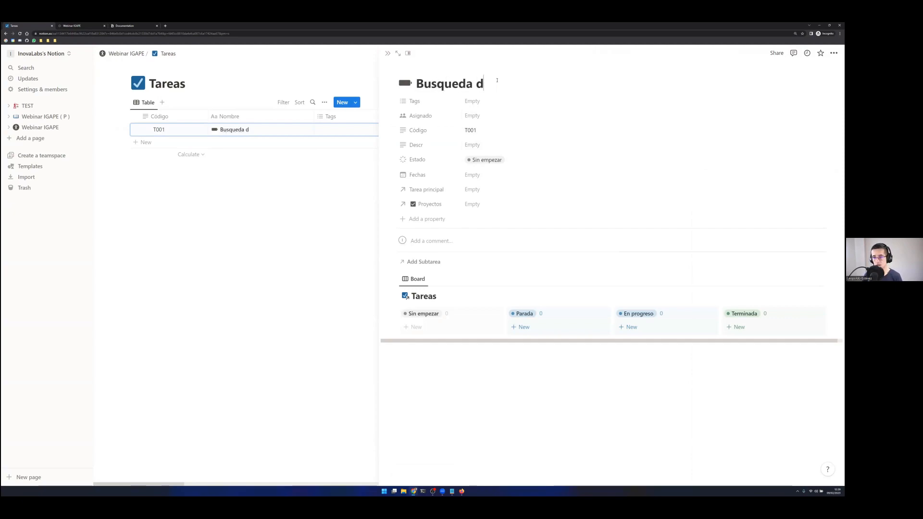
{"action": "type", "text": "e informaci"}
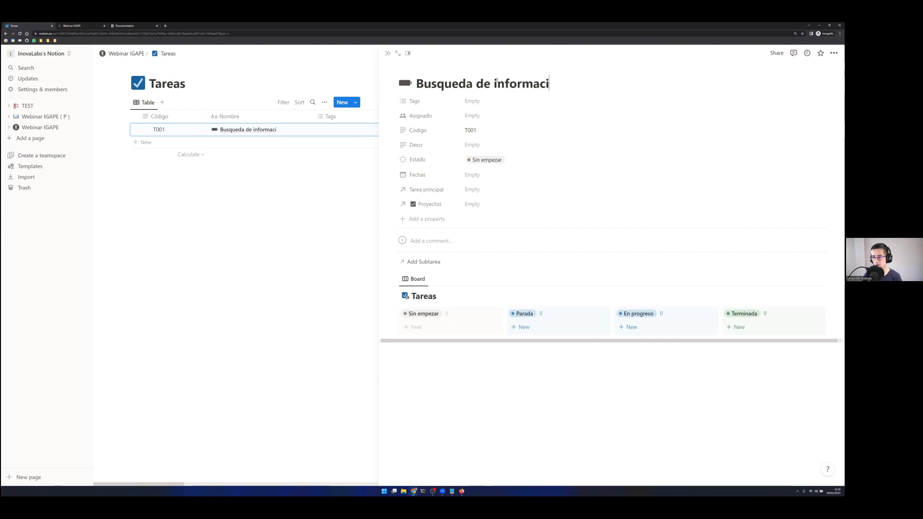
{"action": "type", "text": "ón"}
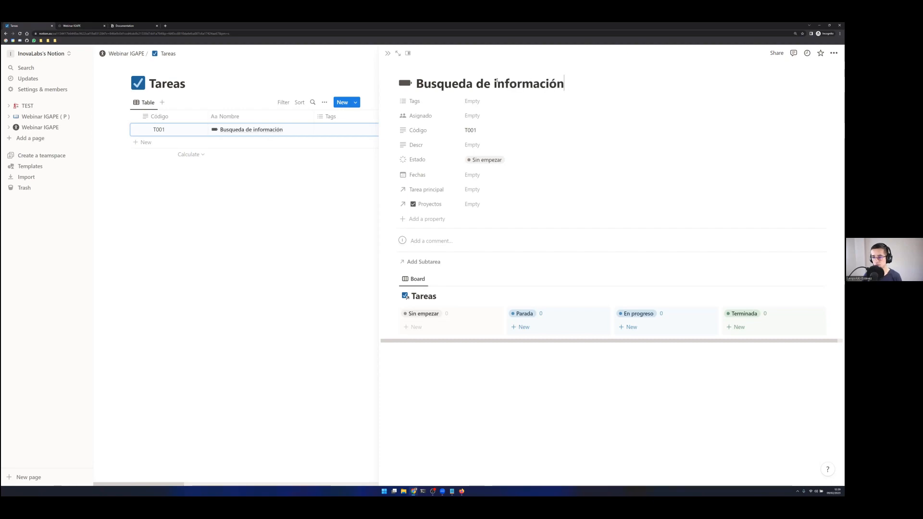
- Assign the "Busqueda de información" task to InovaLabs Digital
{"action": "left_click", "coordinate": [475, 116]}
{"action": "left_click", "coordinate": [489, 141]}
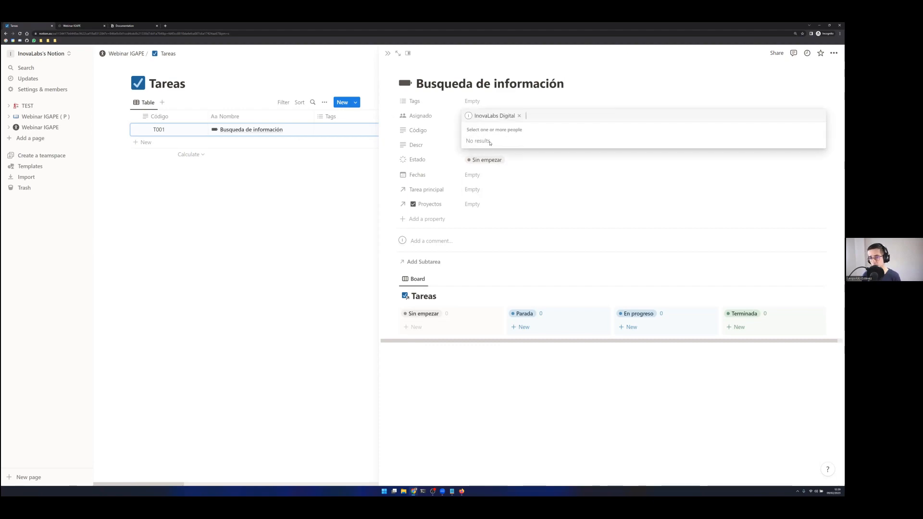
{"action": "left_click", "coordinate": [522, 85]}
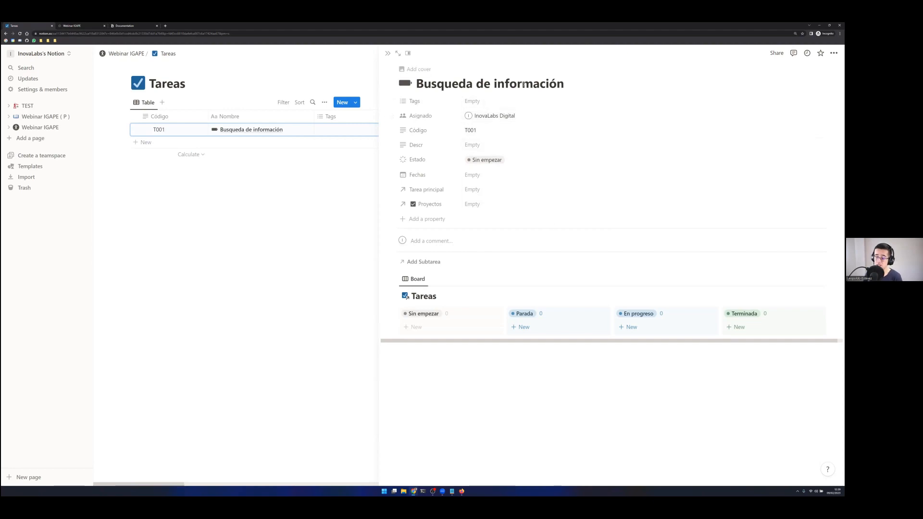
- Enter "Buscar información sobre emprendimiento" as the task's Descr
{"action": "left_click", "coordinate": [491, 146]}
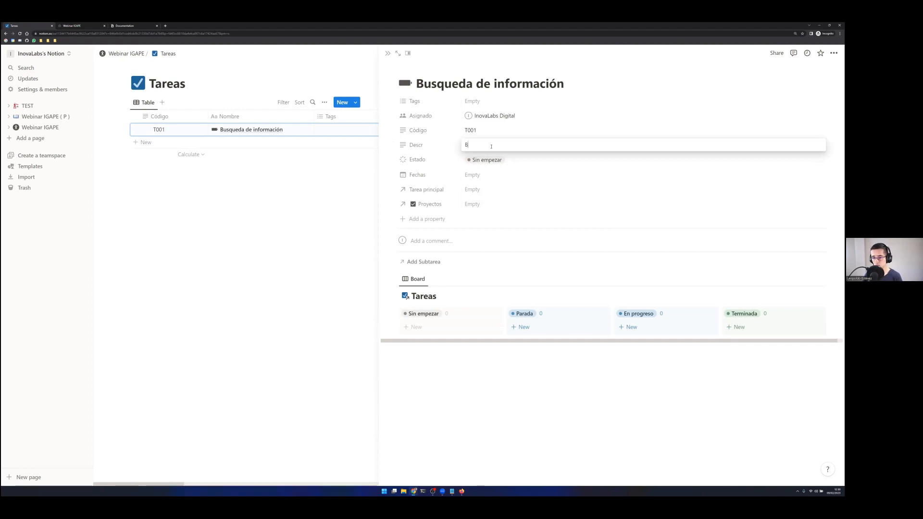
{"action": "type", "text": "Busxar"}
{"action": "key", "text": "BackSpace"}
{"action": "key", "text": "BackSpace"}
{"action": "key", "text": "BackSpace"}
{"action": "type", "text": "car información sobr"}
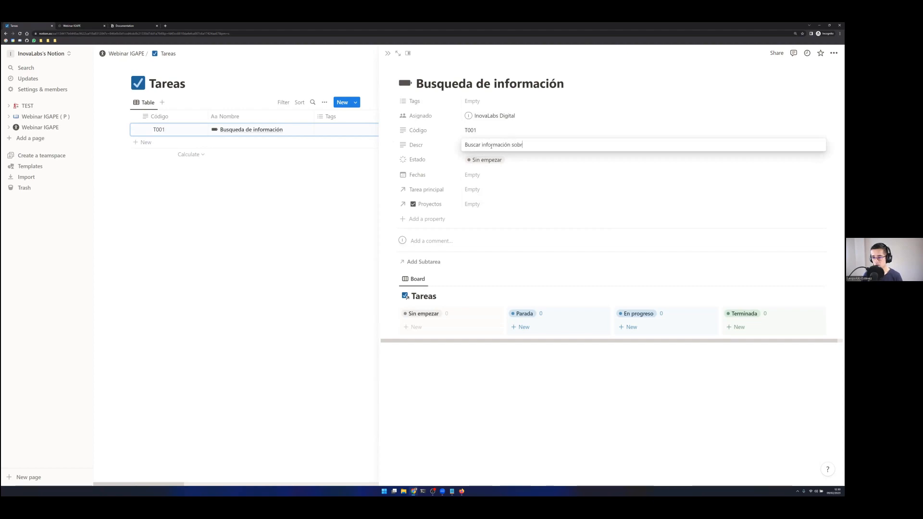
{"action": "type", "text": "e empre"}
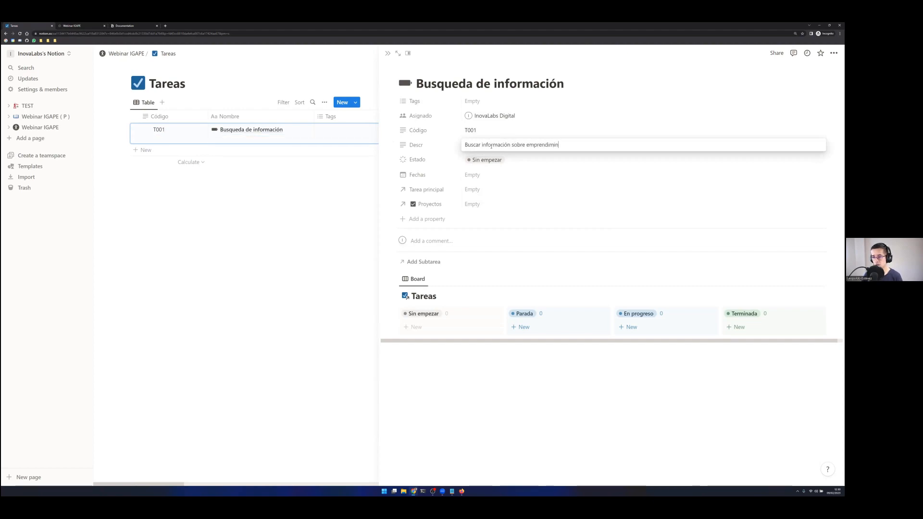
{"action": "type", "text": "ndimiento"}
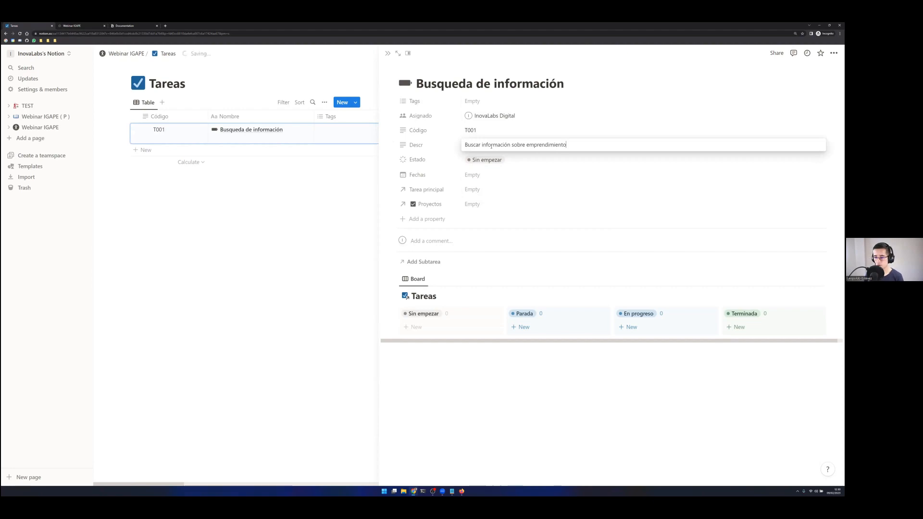
- Set the task's Fechas to the range February 12, 2023 to February 15, 2023
{"action": "left_click", "coordinate": [476, 175]}
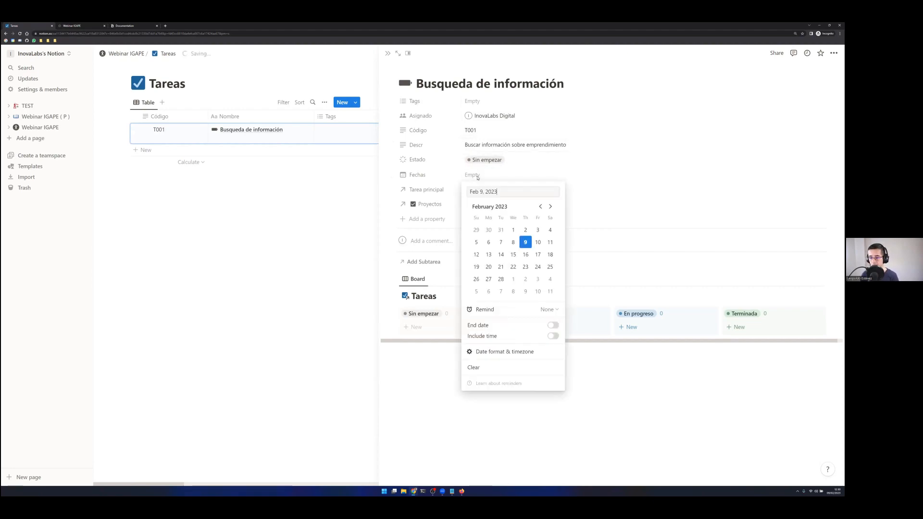
{"action": "left_click", "coordinate": [477, 255]}
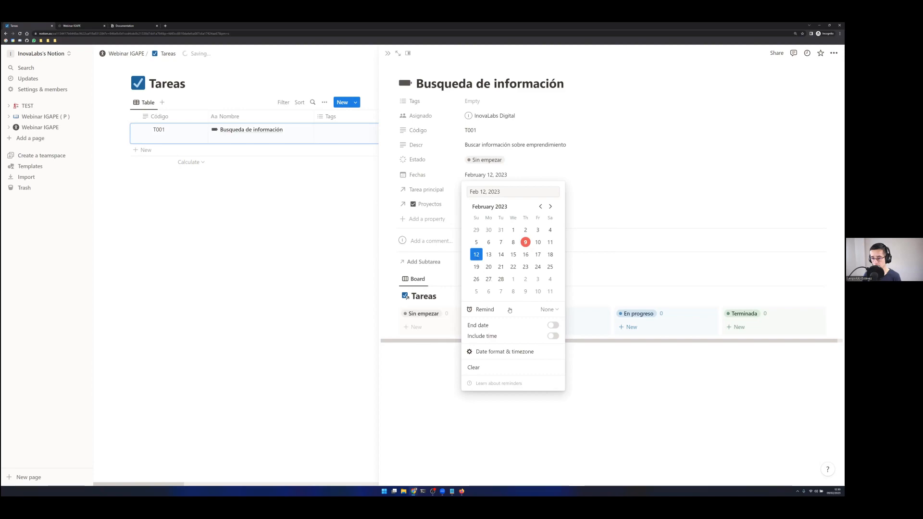
{"action": "left_click", "coordinate": [553, 325]}
{"action": "left_click", "coordinate": [513, 255]}
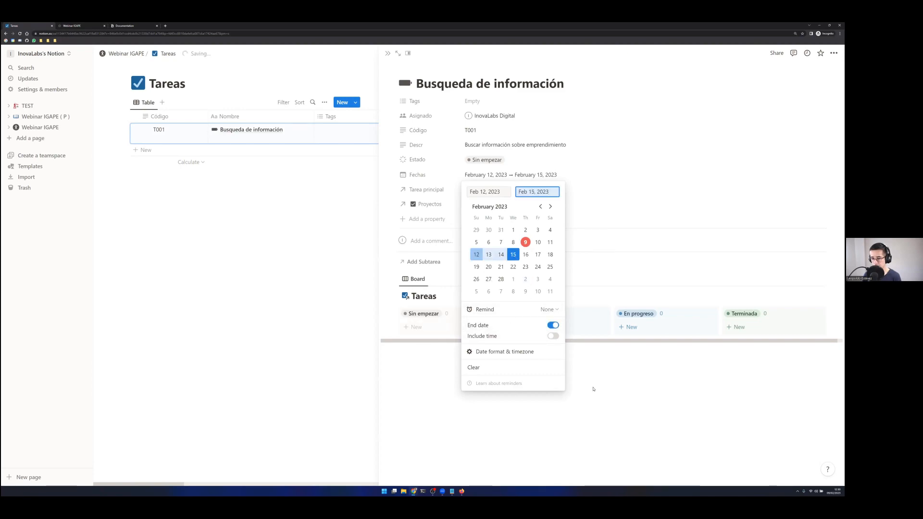
{"action": "left_click", "coordinate": [634, 271]}
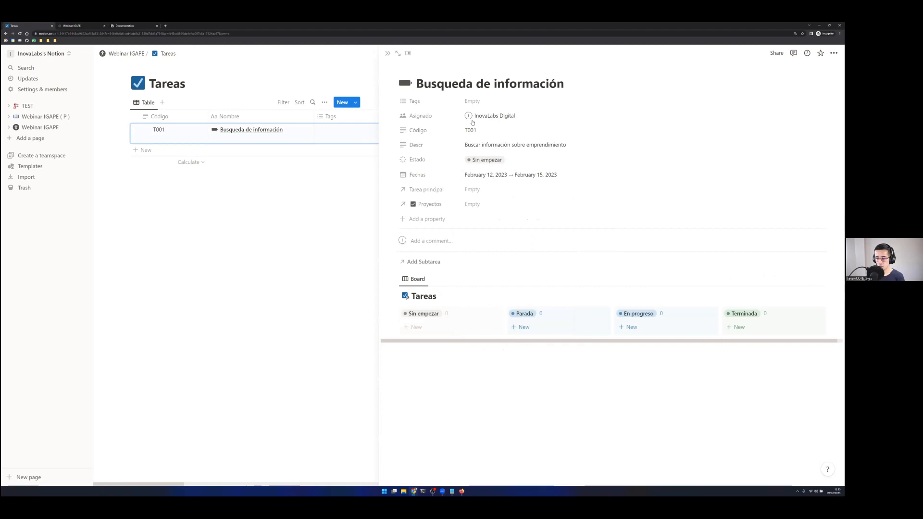
- Link the task to Proyecto 1 in its Proyectos relation and close the task page
{"action": "left_click", "coordinate": [471, 203]}
{"action": "left_click", "coordinate": [488, 230]}
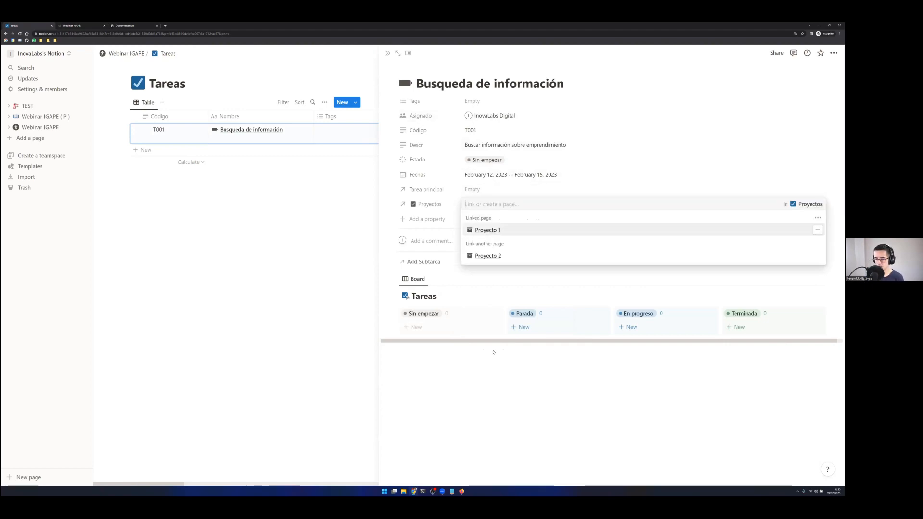
{"action": "left_click", "coordinate": [493, 352]}
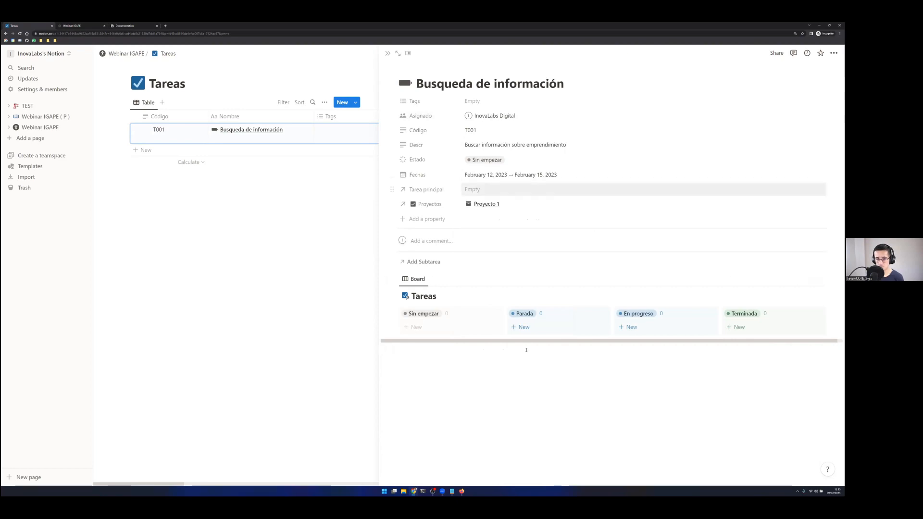
{"action": "left_click", "coordinate": [255, 257]}
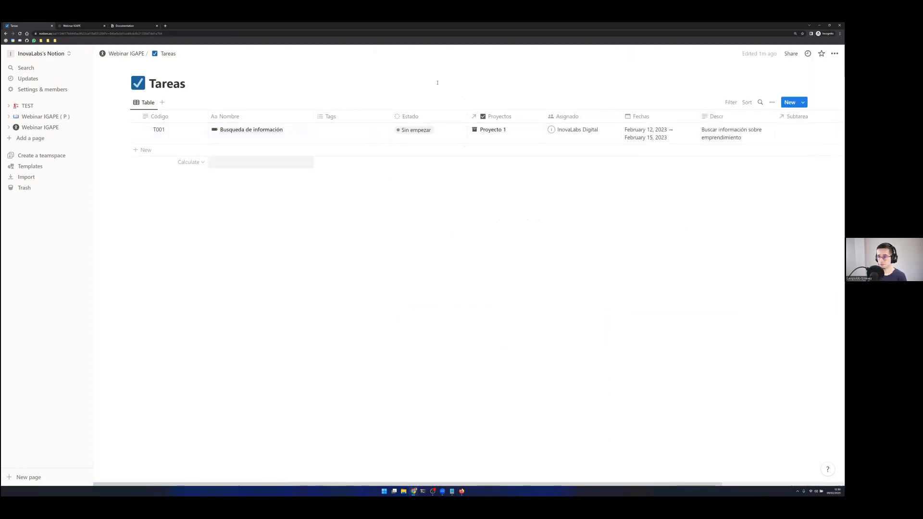
- Try to add a new "Desarrollo empresarial" tag to the "Busqueda de información" task in the Tareas table
{"action": "left_click", "coordinate": [372, 128]}
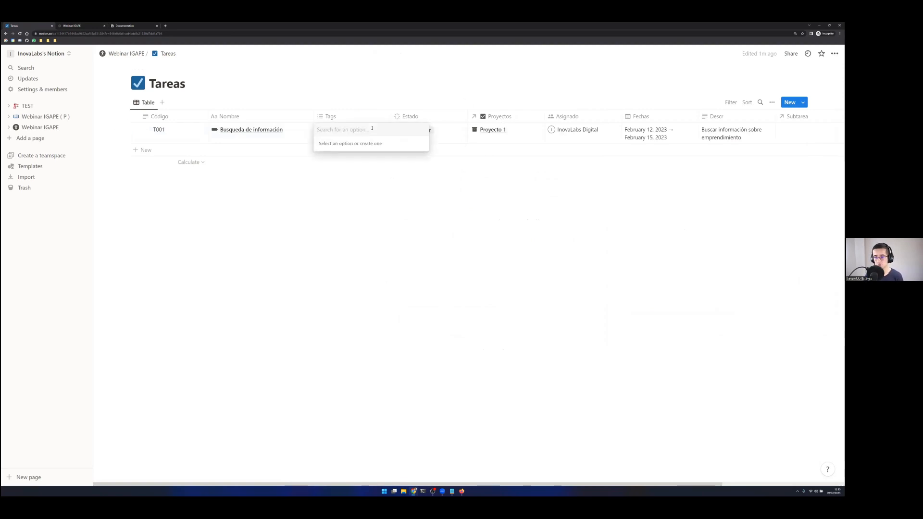
{"action": "type", "text": "Desa"}
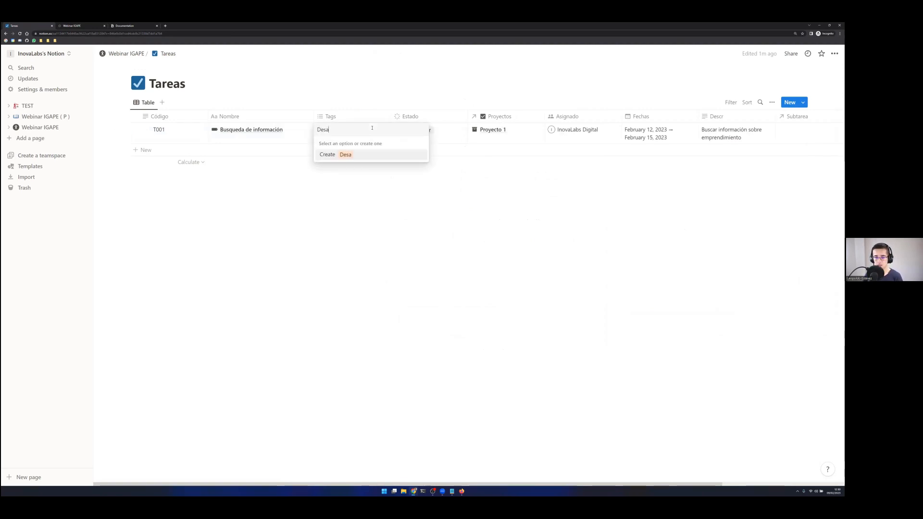
{"action": "type", "text": "rrollo "}
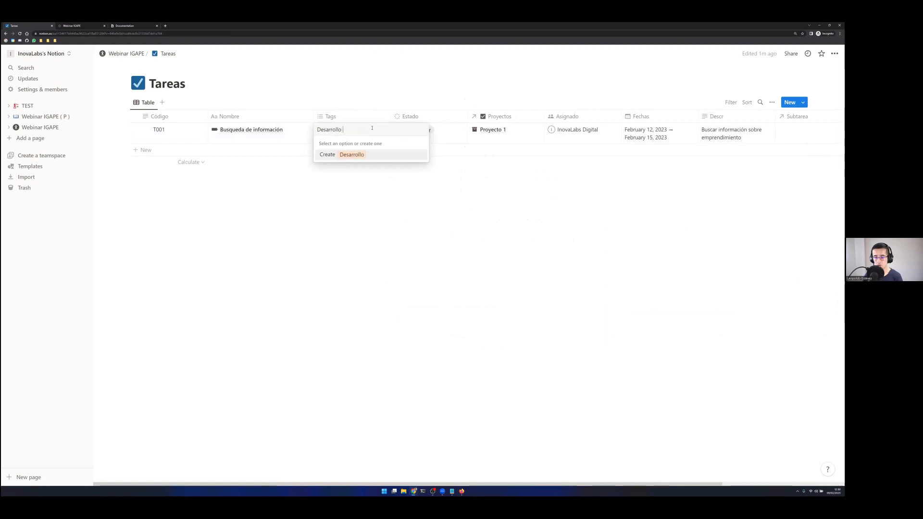
{"action": "type", "text": "empresarial"}
{"action": "key", "text": "Escape"}
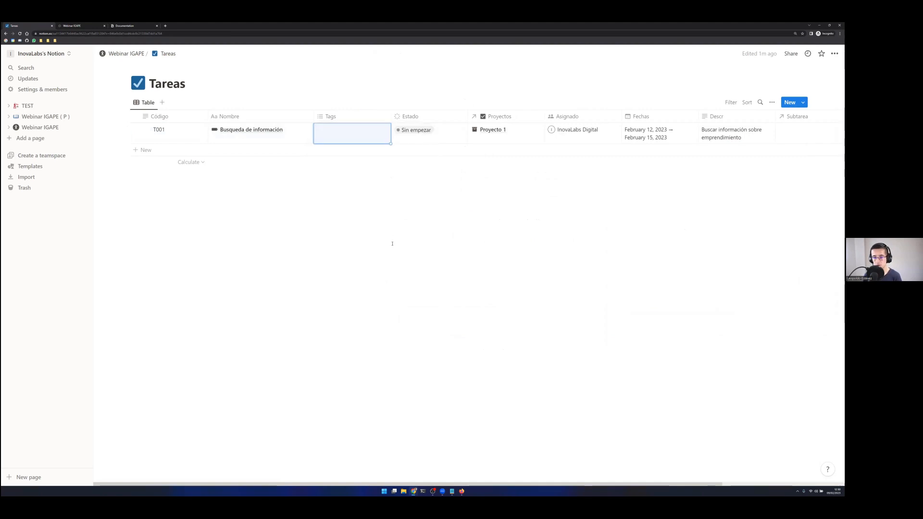
- Create the tag "Desarrollo empresarial" and assign it to task T001
{"action": "left_click", "coordinate": [349, 129]}
{"action": "type", "text": "Desarroll"}
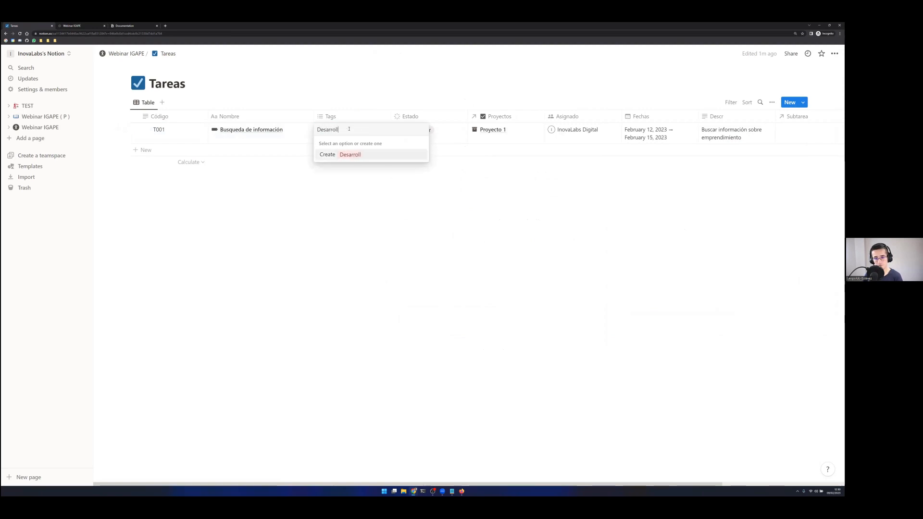
{"action": "type", "text": "o empresarial"}
{"action": "key", "text": "Return"}
{"action": "key", "text": "Escape"}
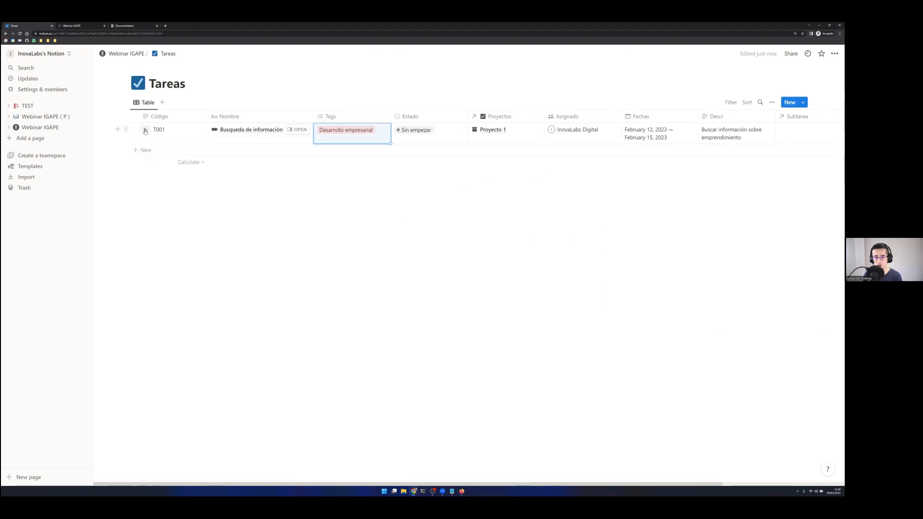
- Duplicate task T001 and set the copy's code to T002
{"action": "left_click", "coordinate": [128, 129]}
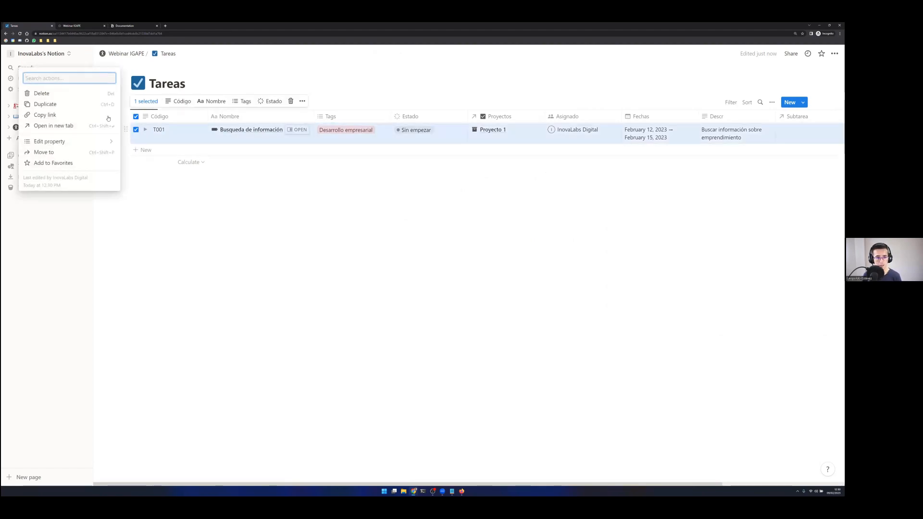
{"action": "left_click", "coordinate": [69, 105]}
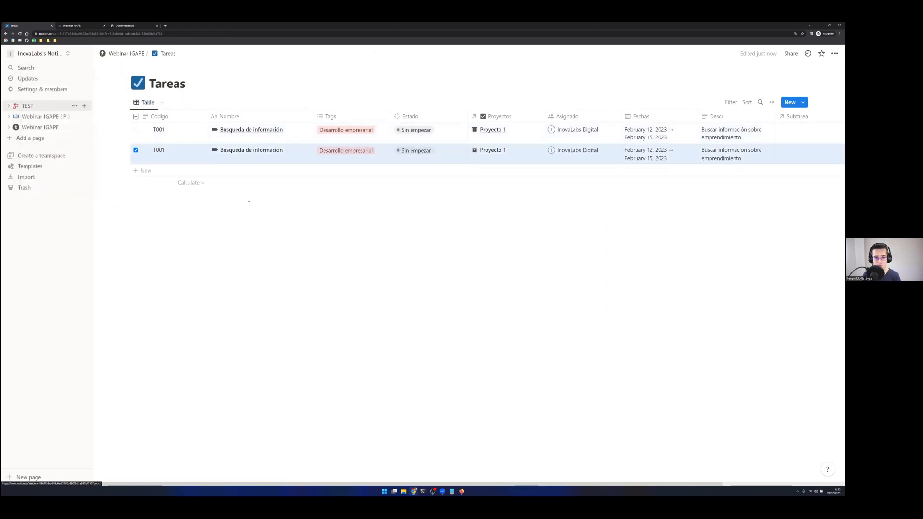
{"action": "left_click", "coordinate": [171, 150]}
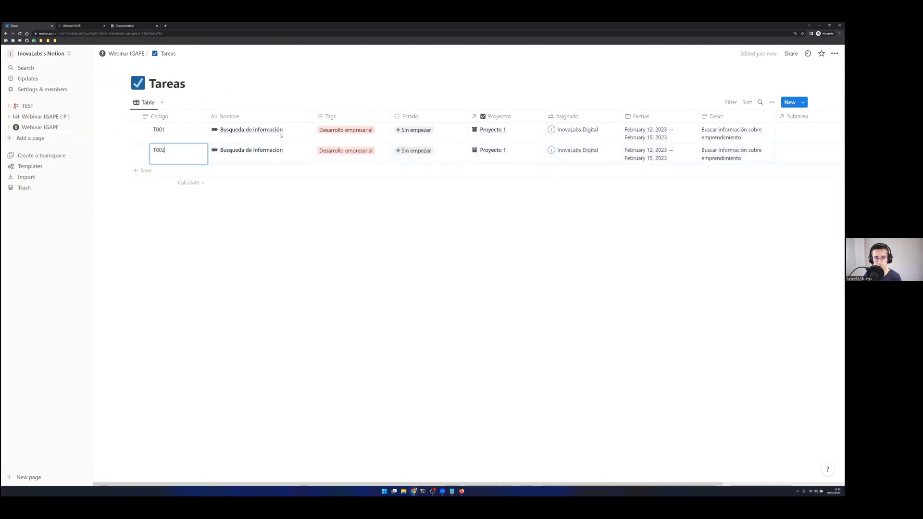
- Open task T002 and rename it "Análisis de información"
{"action": "left_click", "coordinate": [294, 151]}
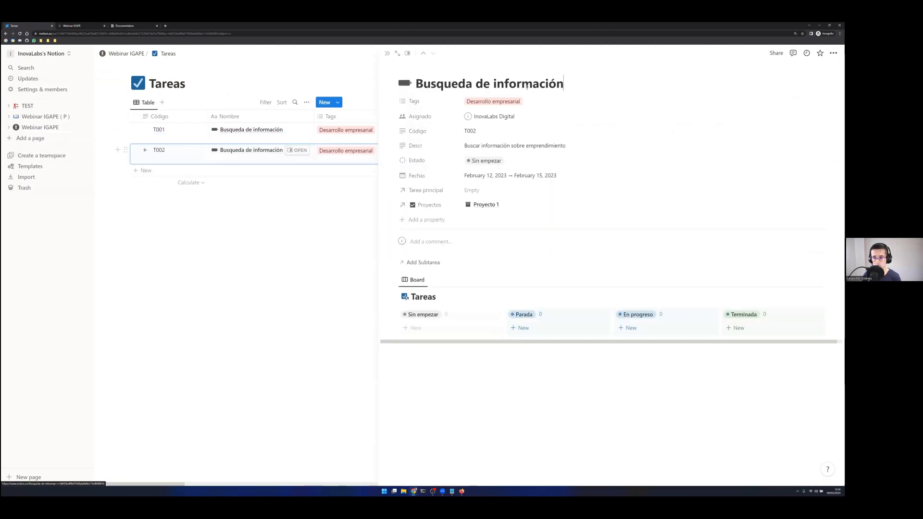
{"action": "left_click_drag", "start_coordinate": [563, 84], "coordinate": [415, 84]}
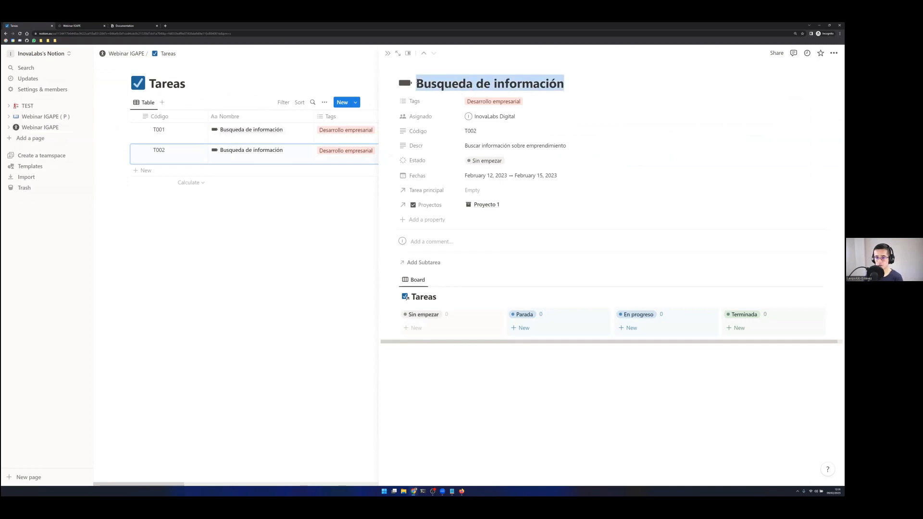
{"action": "type", "text": "a"}
{"action": "key", "text": "BackSpace"}
{"action": "type", "text": "Aná"}
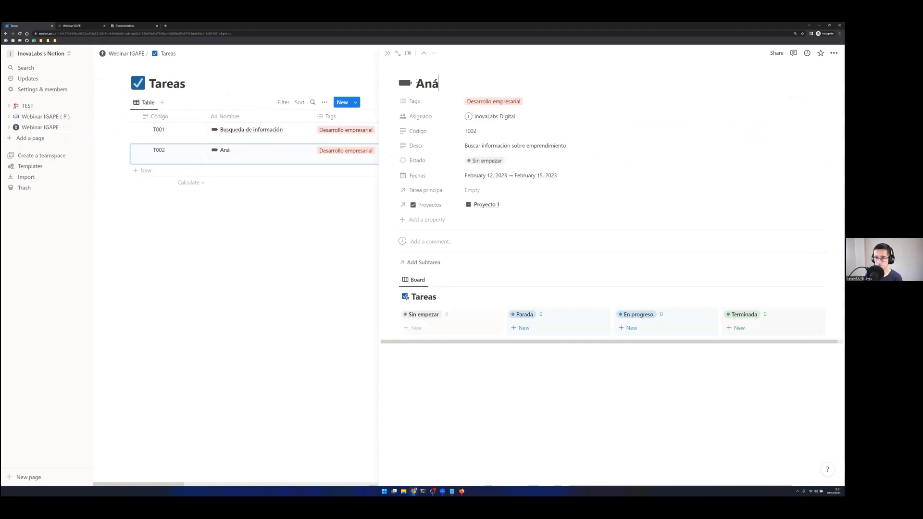
{"action": "type", "text": "lisis de información"}
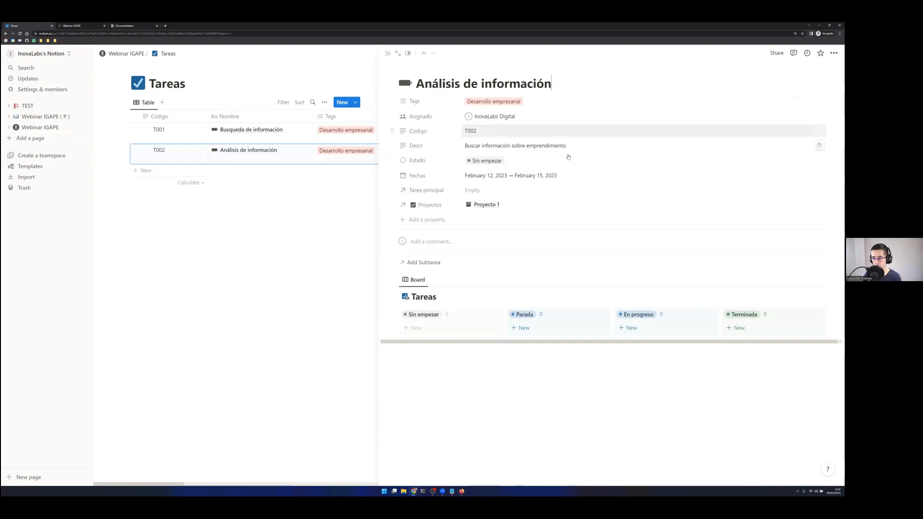
- Clear the description text of task T002
{"action": "left_click", "coordinate": [489, 145]}
{"action": "left_click_drag", "start_coordinate": [566, 146], "coordinate": [468, 147]}
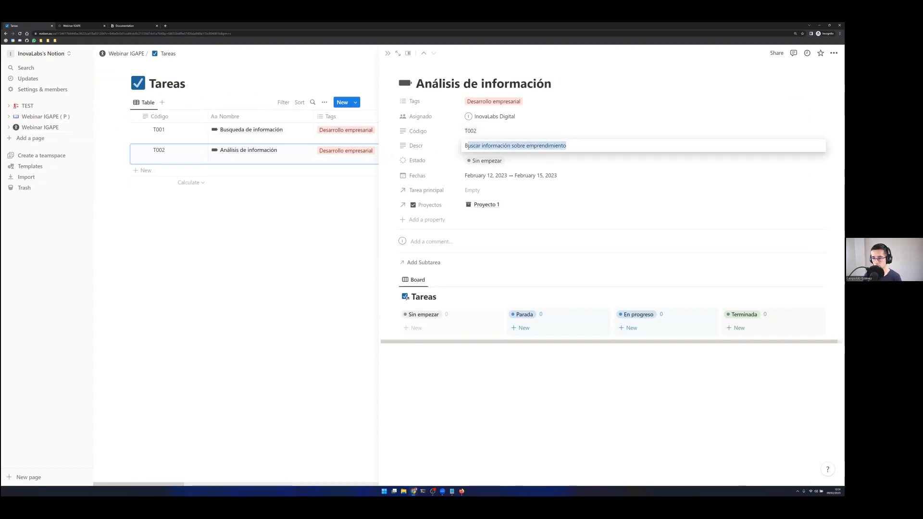
{"action": "key", "text": "BackSpace"}
{"action": "key", "text": "BackSpace"}
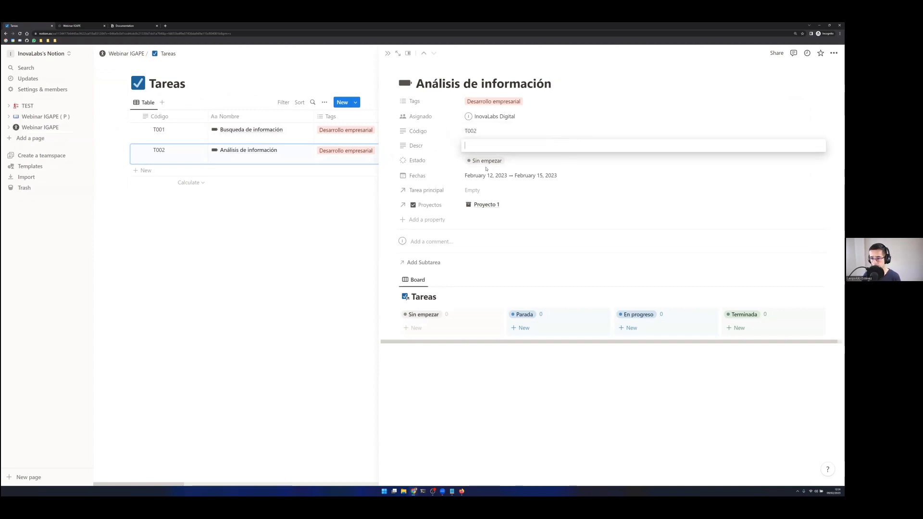
- Set the dates of task T002 to February 19–22, 2023, and close its page
{"action": "left_click", "coordinate": [490, 177]}
{"action": "left_click", "coordinate": [491, 177]}
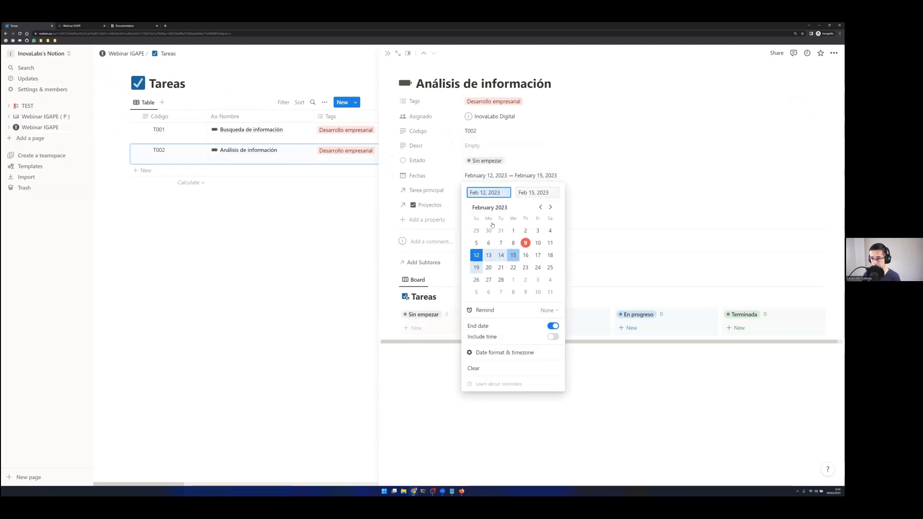
{"action": "left_click", "coordinate": [475, 268]}
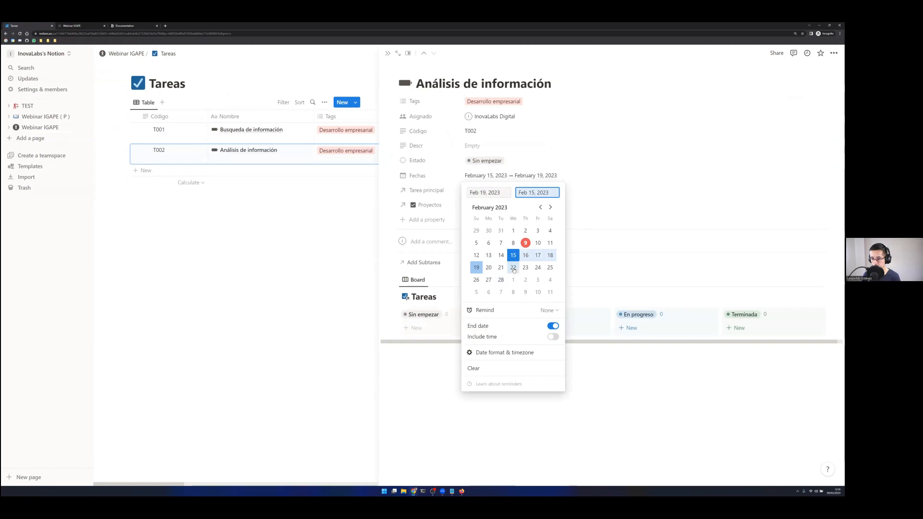
{"action": "left_click", "coordinate": [513, 268]}
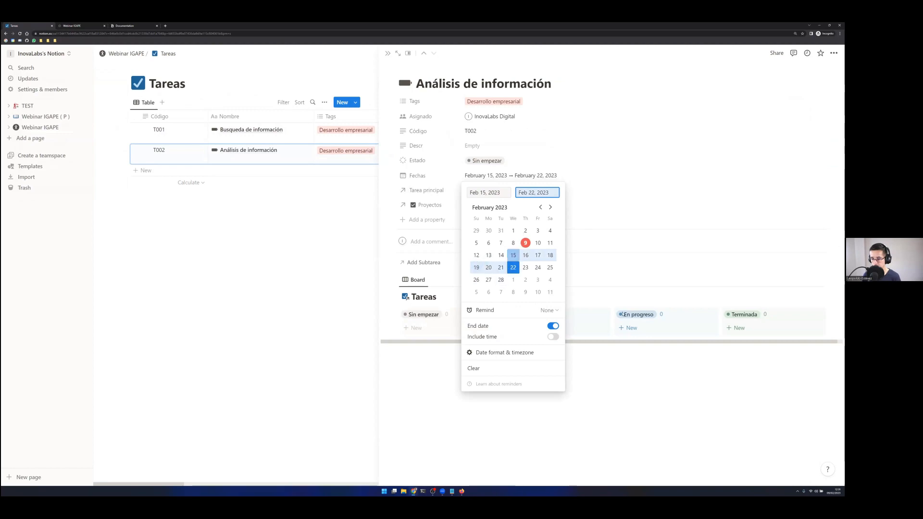
{"action": "left_click", "coordinate": [513, 255]}
{"action": "left_click", "coordinate": [476, 267]}
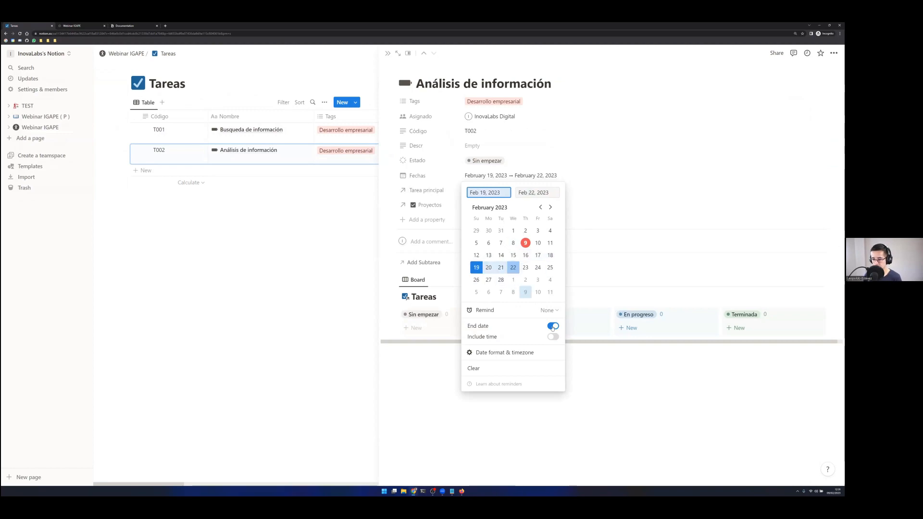
{"action": "left_click", "coordinate": [439, 393]}
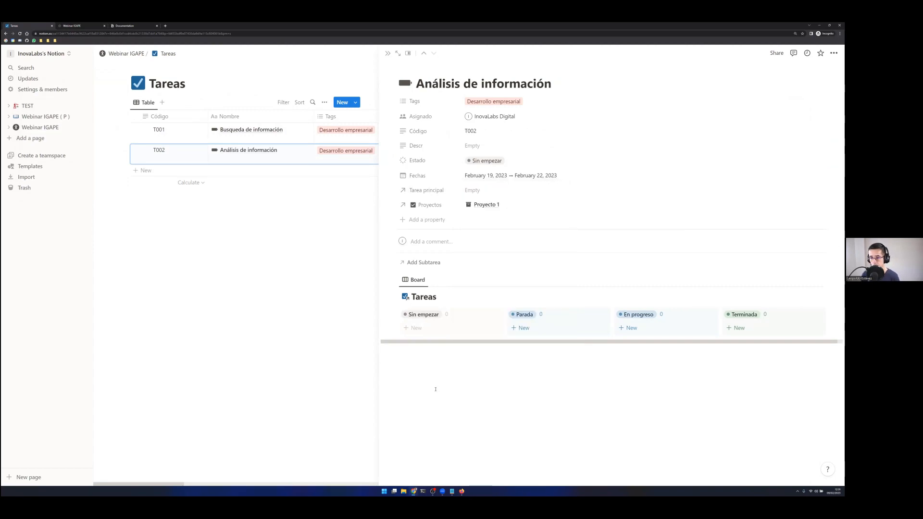
{"action": "key", "text": "Escape"}
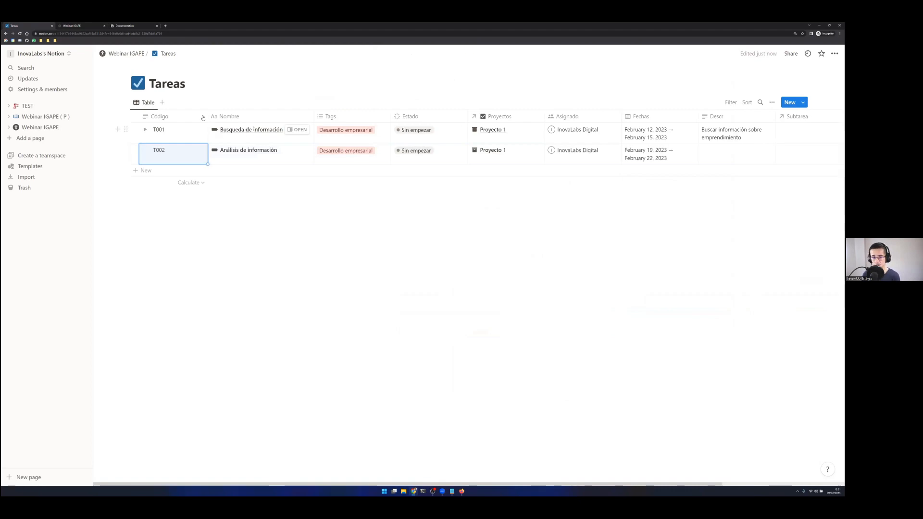
- Add a sub-item under task T001 and set its code to T001-1
{"action": "left_click", "coordinate": [146, 130]}
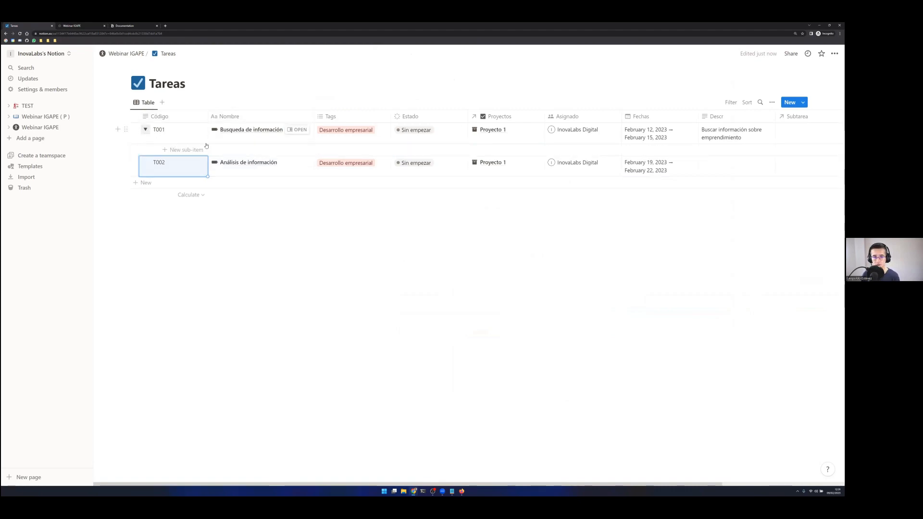
{"action": "left_click", "coordinate": [146, 131]}
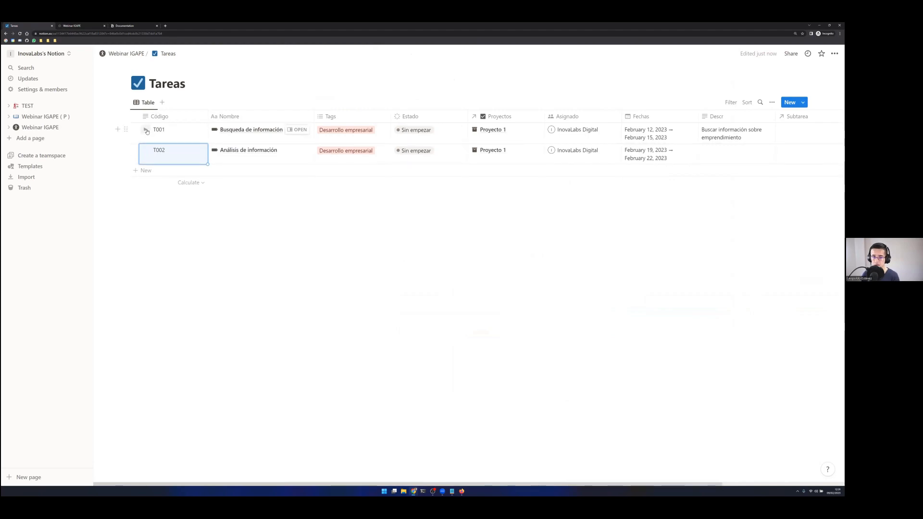
{"action": "left_click", "coordinate": [146, 131]}
{"action": "left_click", "coordinate": [189, 150]}
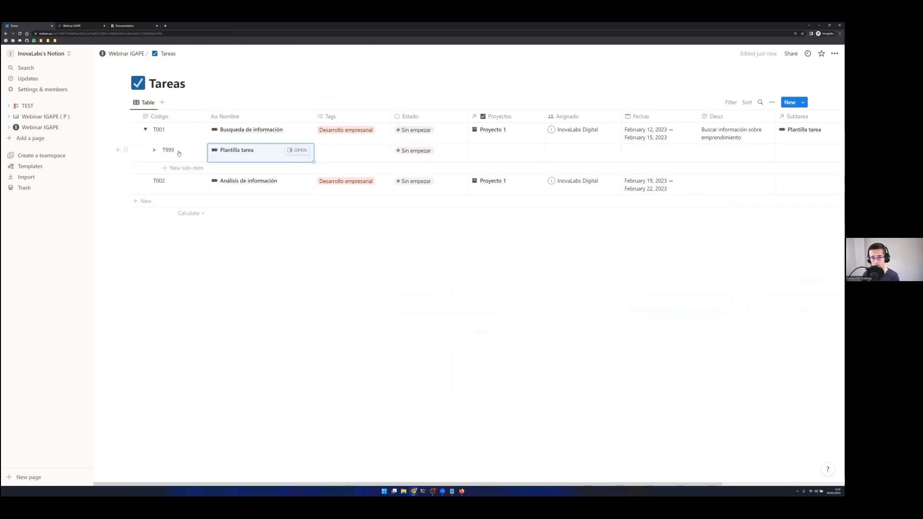
{"action": "left_click", "coordinate": [177, 151]}
{"action": "key", "text": "BackSpace"}
{"action": "key", "text": "BackSpace"}
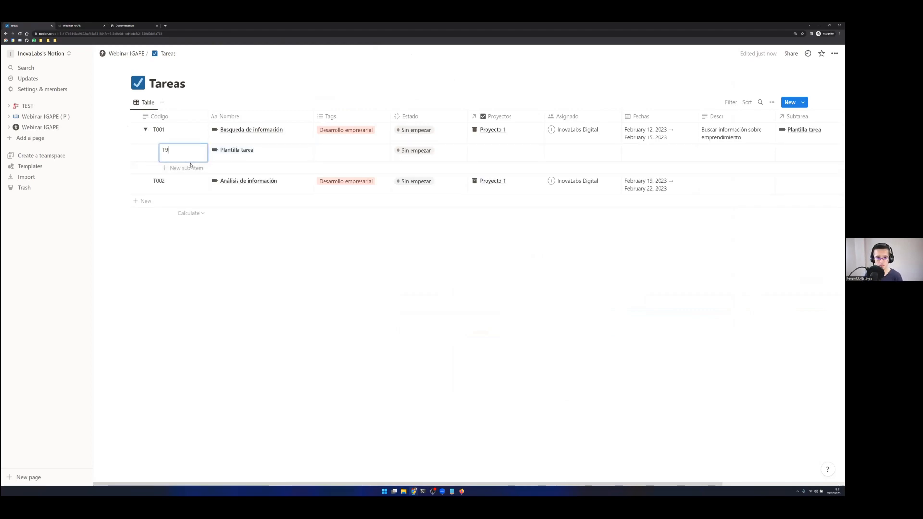
{"action": "type", "text": "001-1"}
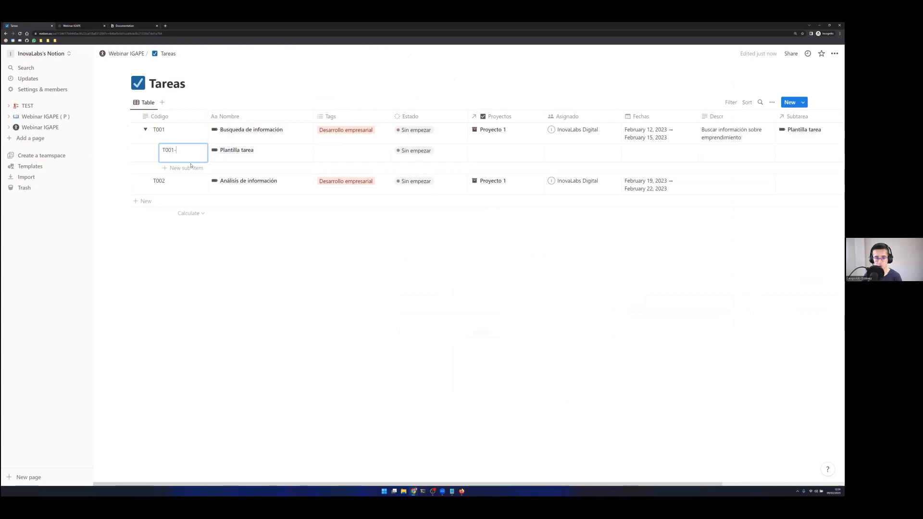
- Rename subtask T001-1 as "Lectura de documentos"
{"action": "left_click", "coordinate": [256, 151]}
{"action": "left_click_drag", "start_coordinate": [250, 150], "coordinate": [214, 151]}
{"action": "key", "text": "BackSpace"}
{"action": "key", "text": "BackSpace"}
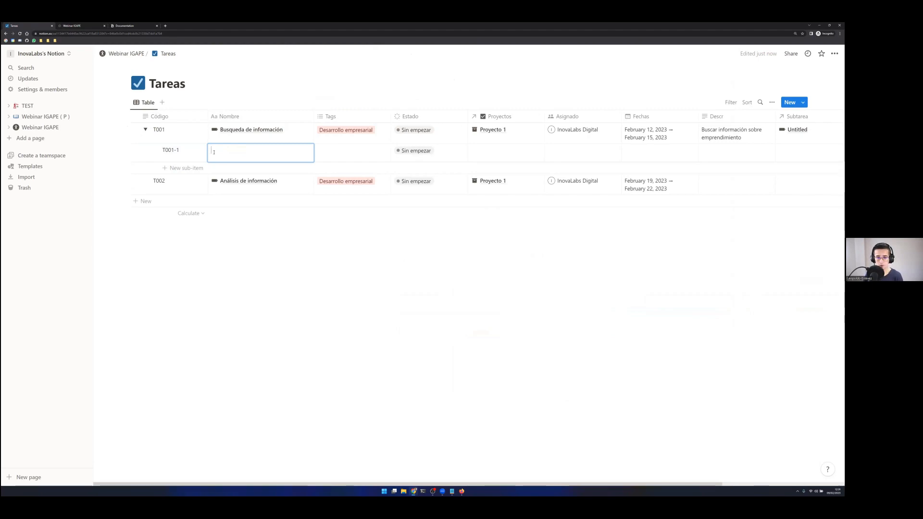
{"action": "type", "text": "Lectura de docuem"}
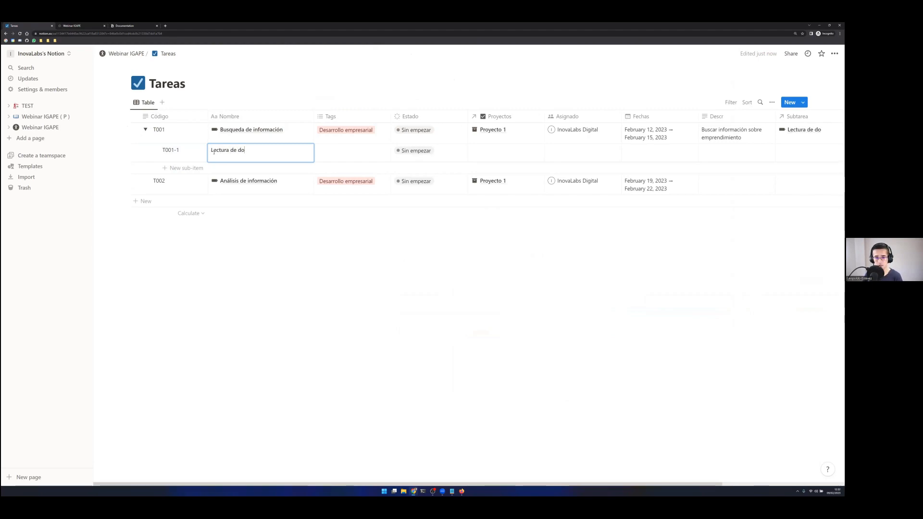
{"action": "key", "text": "BackSpace"}
{"action": "key", "text": "BackSpace"}
{"action": "type", "text": "mentos"}
{"action": "key", "text": "Return"}
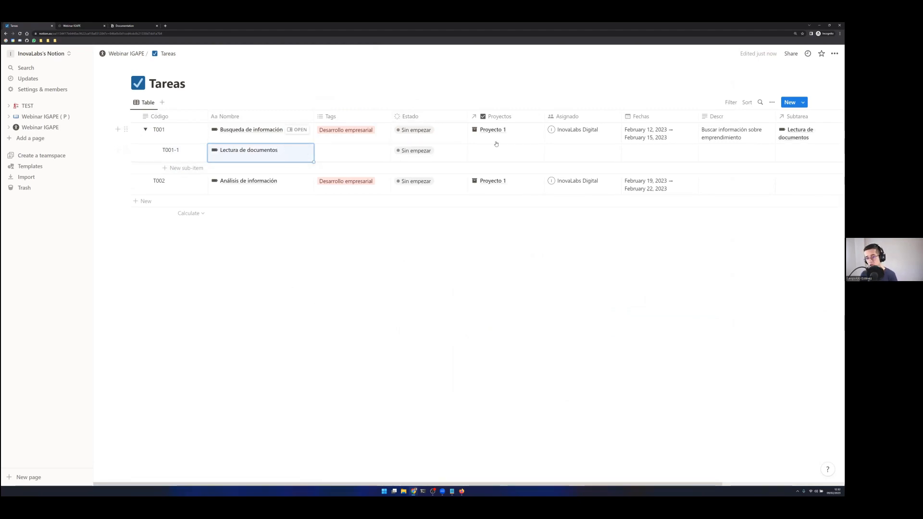
- Link subtask T001-1 to Proyecto 1
{"action": "left_click", "coordinate": [493, 152]}
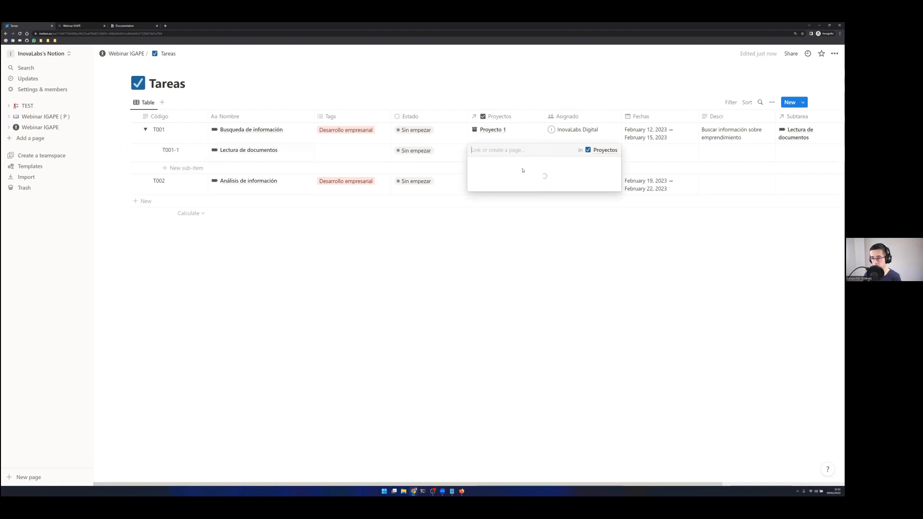
{"action": "left_click", "coordinate": [509, 253]}
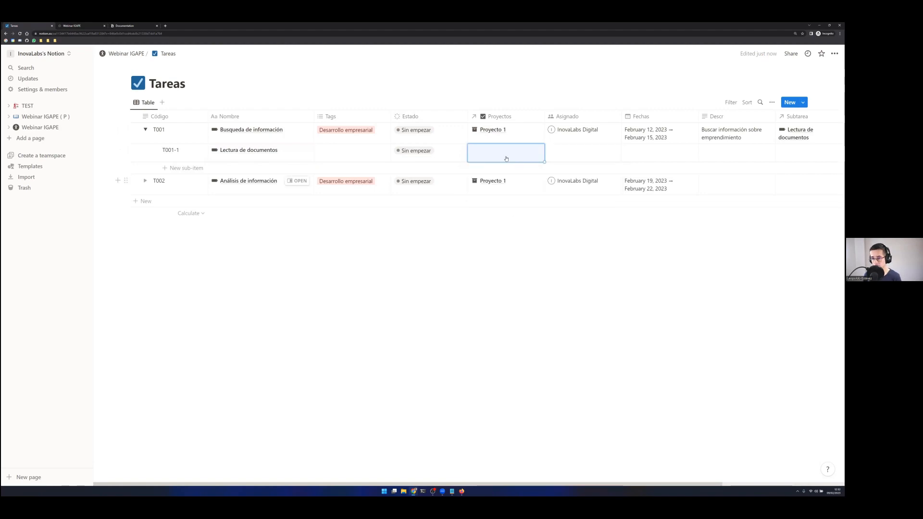
{"action": "left_click", "coordinate": [506, 158]}
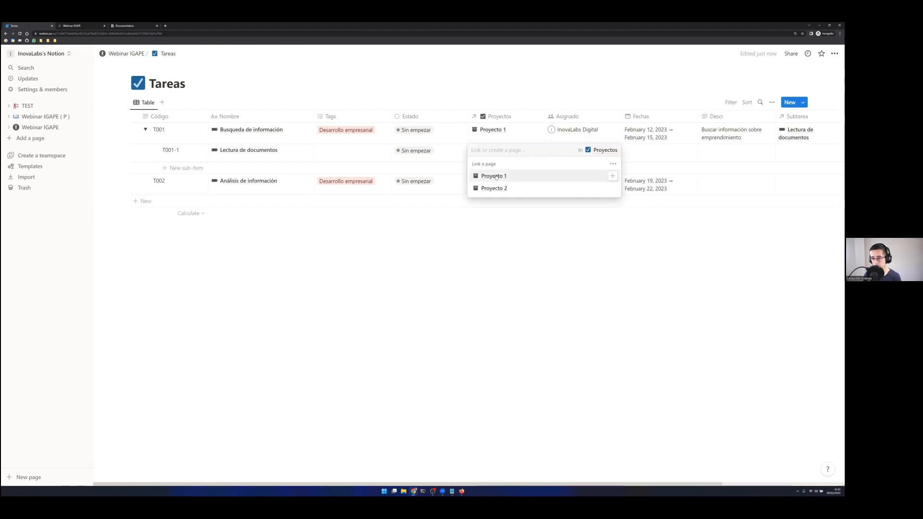
{"action": "left_click", "coordinate": [493, 175]}
{"action": "left_click", "coordinate": [507, 272]}
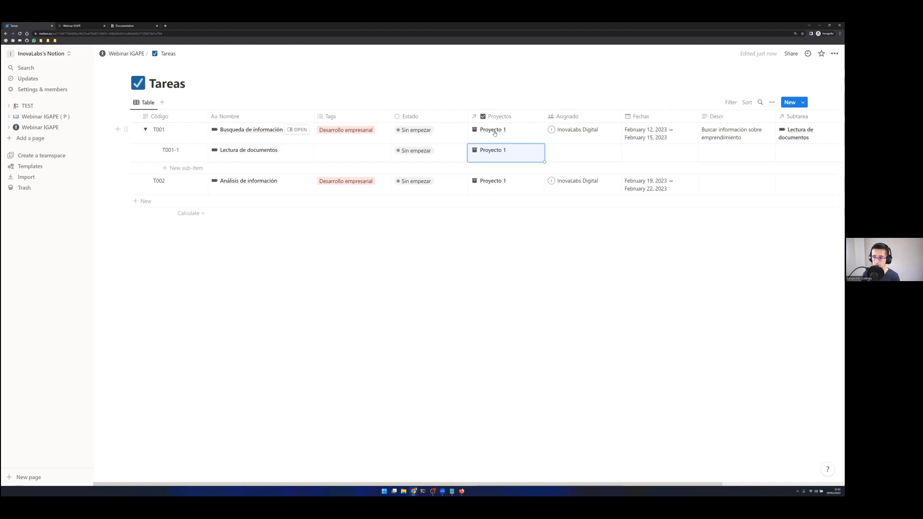
- Assign subtask T001-1 to InovaLabs Digital and set its date to February 12, 2023
{"action": "left_click", "coordinate": [570, 155]}
{"action": "left_click", "coordinate": [571, 174]}
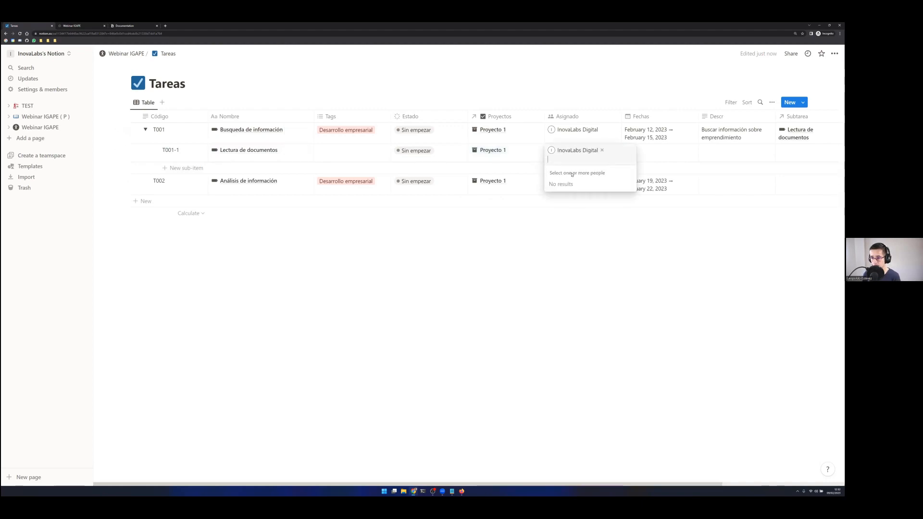
{"action": "key", "text": "Escape"}
{"action": "left_click", "coordinate": [669, 153]}
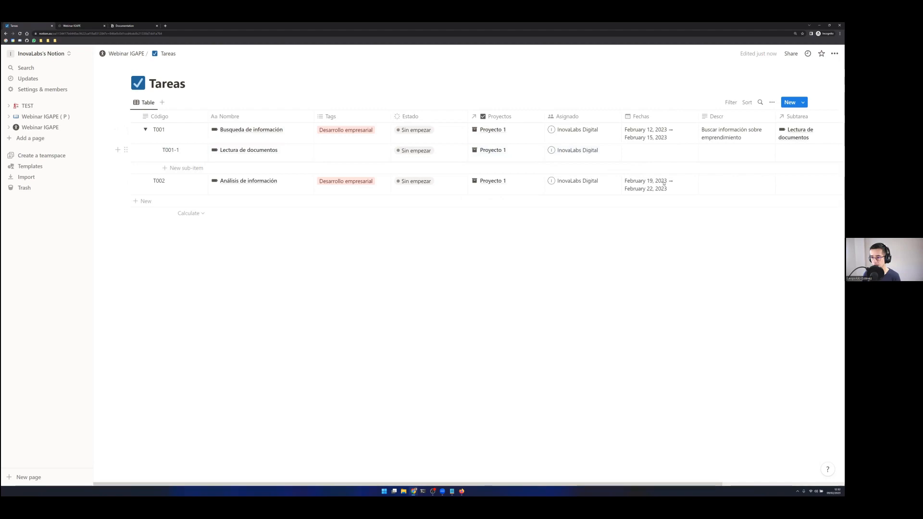
{"action": "left_click", "coordinate": [636, 236]}
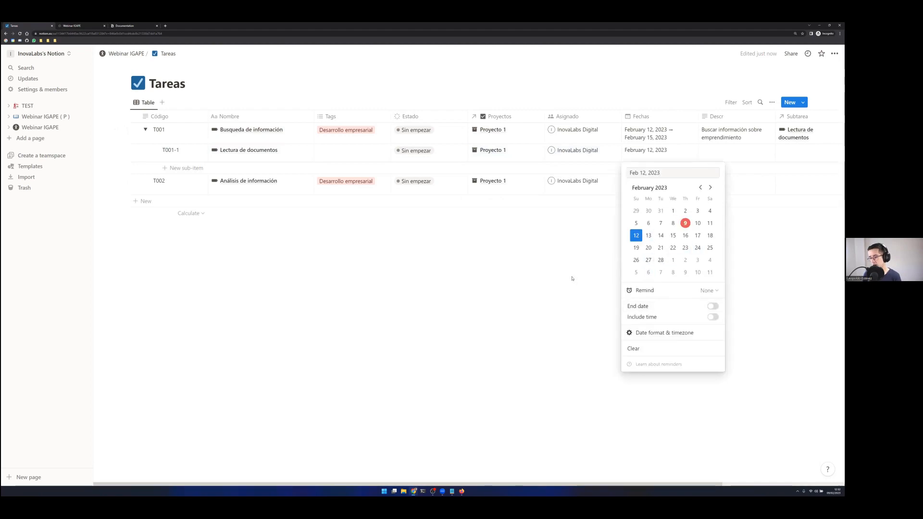
{"action": "key", "text": "Escape"}
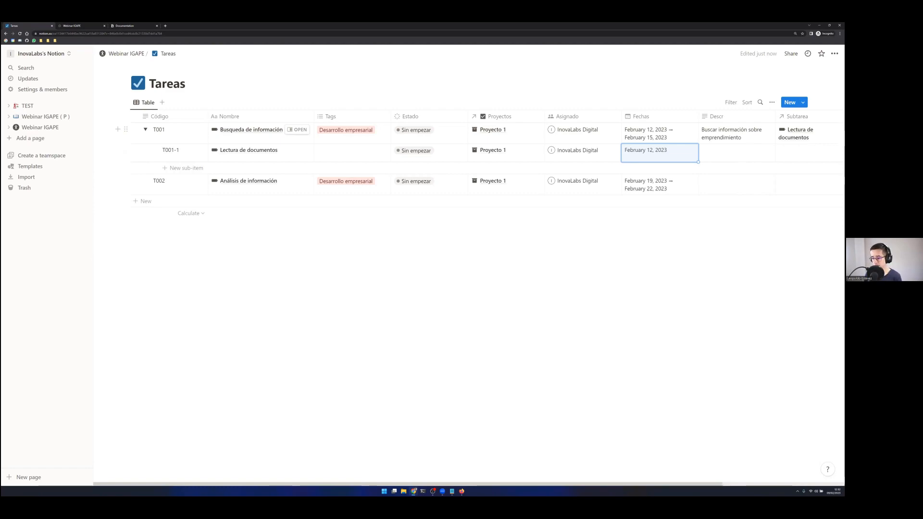
- Add another sub-item under task T001 and set its code to T001-2
{"action": "left_click", "coordinate": [185, 168]}
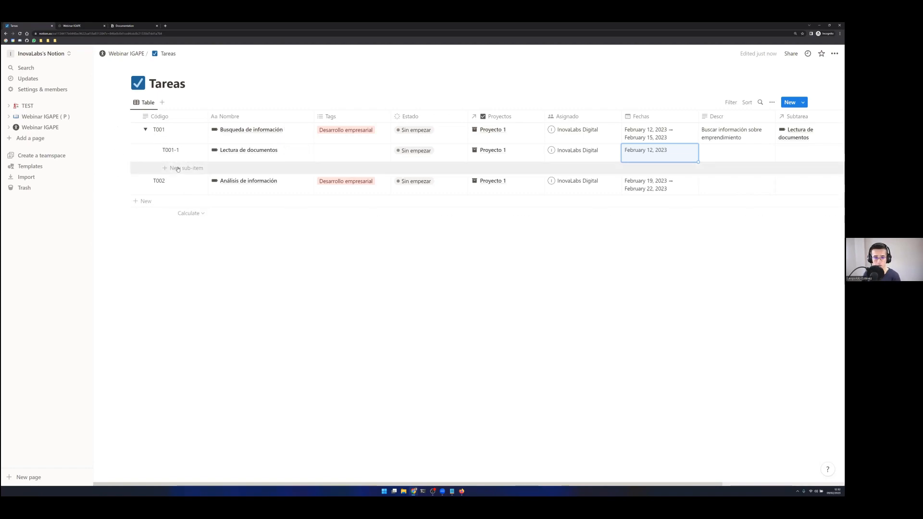
{"action": "left_click", "coordinate": [175, 173]}
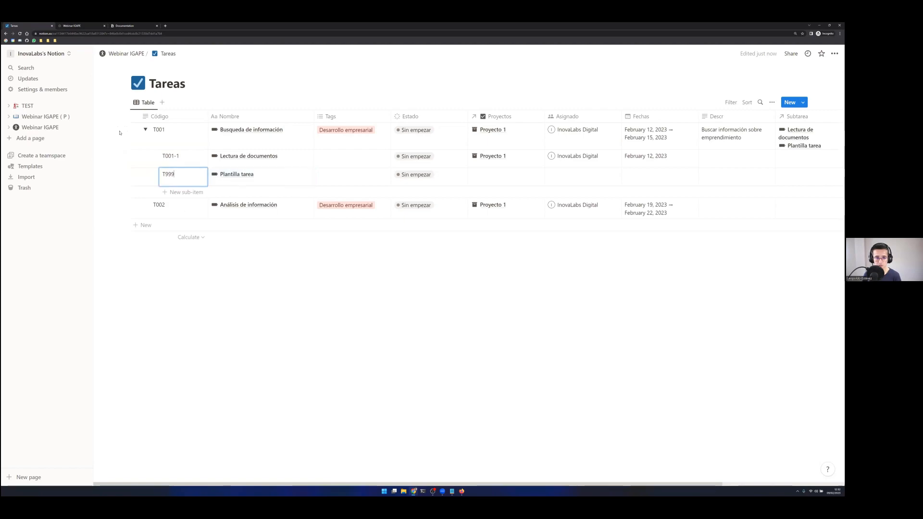
{"action": "key", "text": "BackSpace"}
{"action": "key", "text": "BackSpace"}
{"action": "key", "text": "BackSpace"}
{"action": "type", "text": "001"}
- Rename subtask T001-2 as "Análisis"
{"action": "left_click", "coordinate": [258, 175]}
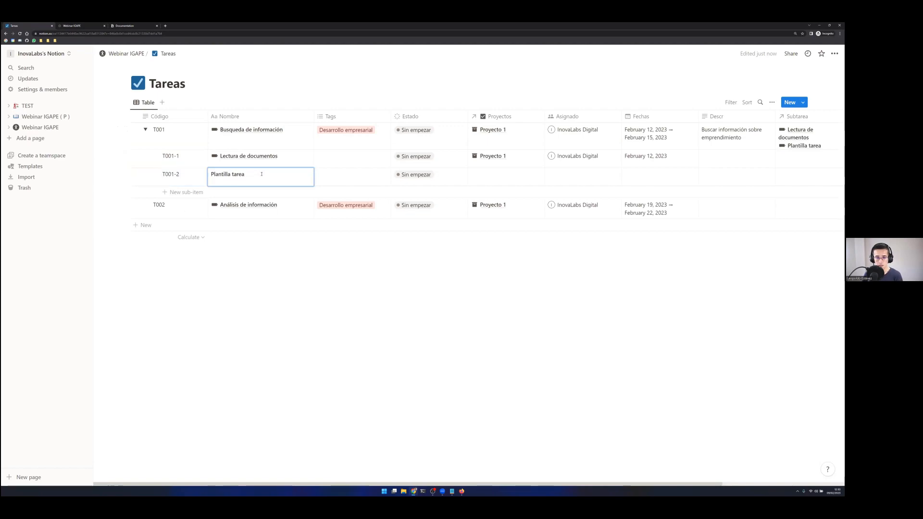
{"action": "key", "text": "BackSpace"}
{"action": "key", "text": "BackSpace"}
{"action": "key", "text": "BackSpace"}
{"action": "key", "text": "BackSpace"}
{"action": "key", "text": "BackSpace"}
{"action": "key", "text": "BackSpace"}
{"action": "key", "text": "BackSpace"}
{"action": "key", "text": "BackSpace"}
{"action": "key", "text": "BackSpace"}
{"action": "key", "text": "BackSpace"}
{"action": "key", "text": "BackSpace"}
{"action": "key", "text": "BackSpace"}
{"action": "key", "text": "BackSpace"}
{"action": "key", "text": "BackSpace"}
{"action": "key", "text": "BackSpace"}
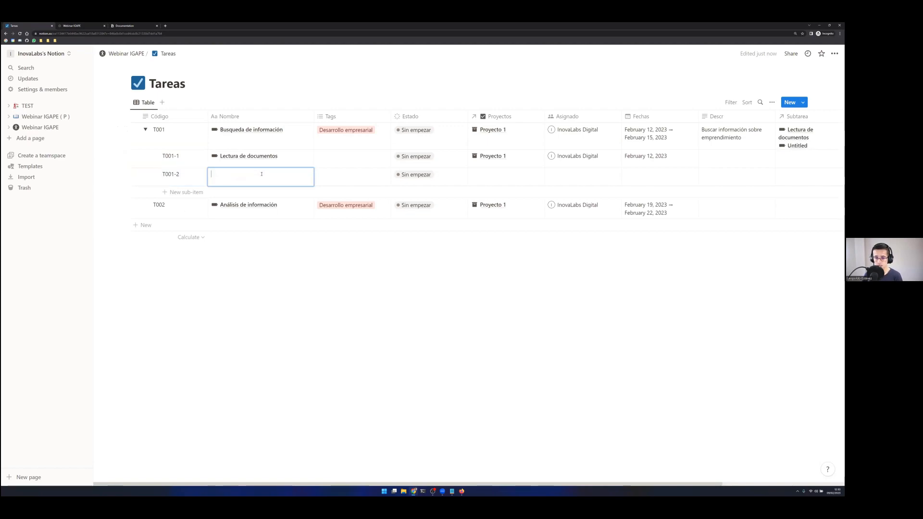
{"action": "type", "text": "Análisis"}
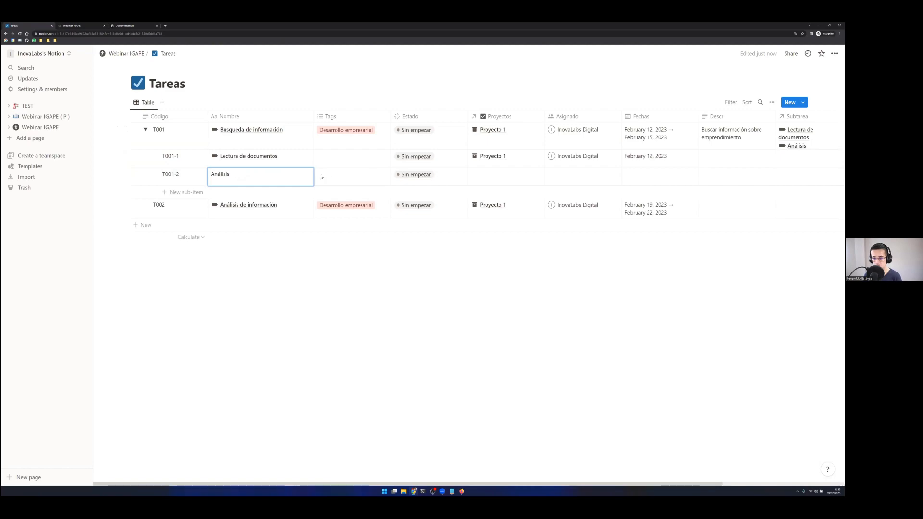
{"action": "key", "text": "Return"}
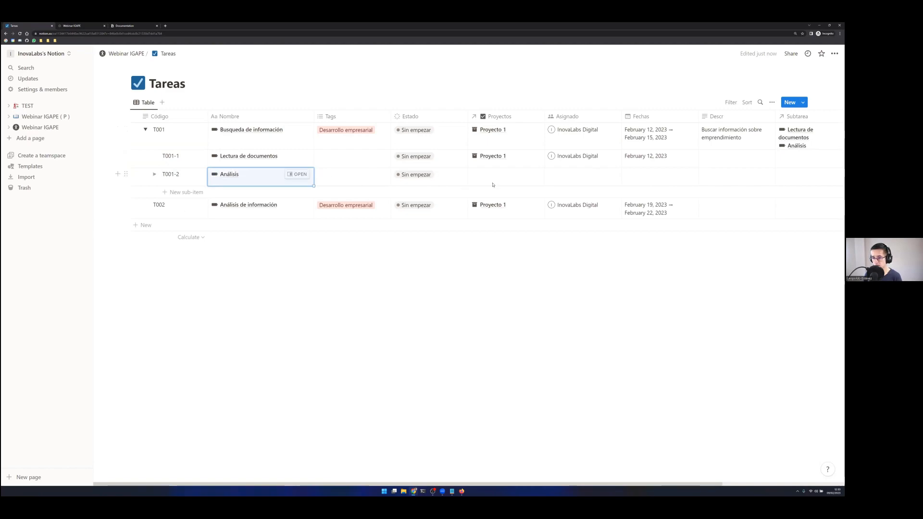
- Link subtask T001-2 to Proyecto 1 and assign it to InovaLabs Digital
{"action": "left_click", "coordinate": [492, 184]}
{"action": "left_click", "coordinate": [490, 200]}
{"action": "key", "text": "Escape"}
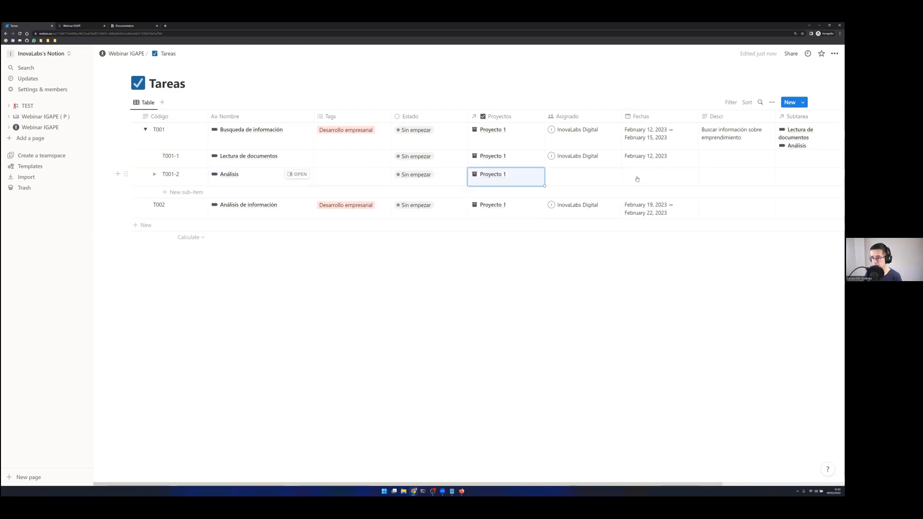
{"action": "left_click", "coordinate": [595, 174]}
{"action": "left_click", "coordinate": [586, 197]}
{"action": "key", "text": "Escape"}
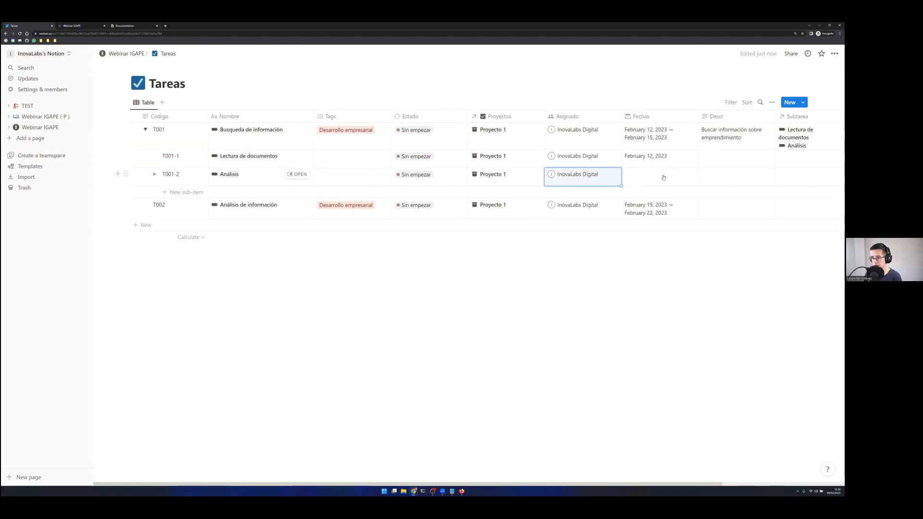
- Set the date of subtask T001-2 to February 13, 2023
{"action": "left_click", "coordinate": [663, 178]}
{"action": "left_click", "coordinate": [648, 259]}
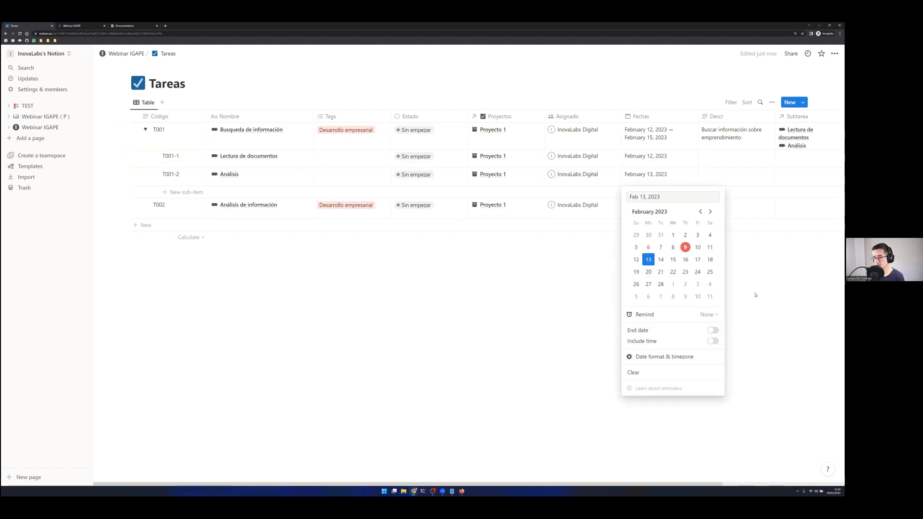
{"action": "key", "text": "Escape"}
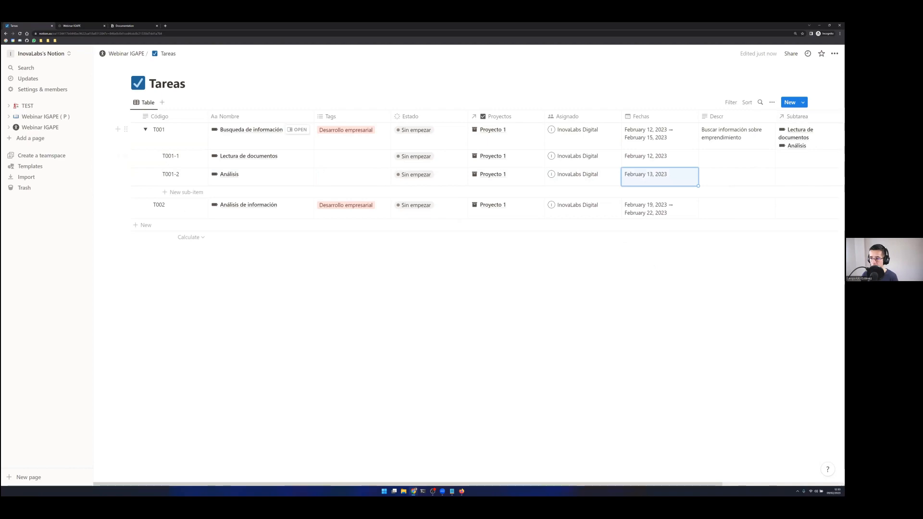
{"action": "left_click", "coordinate": [361, 356]}
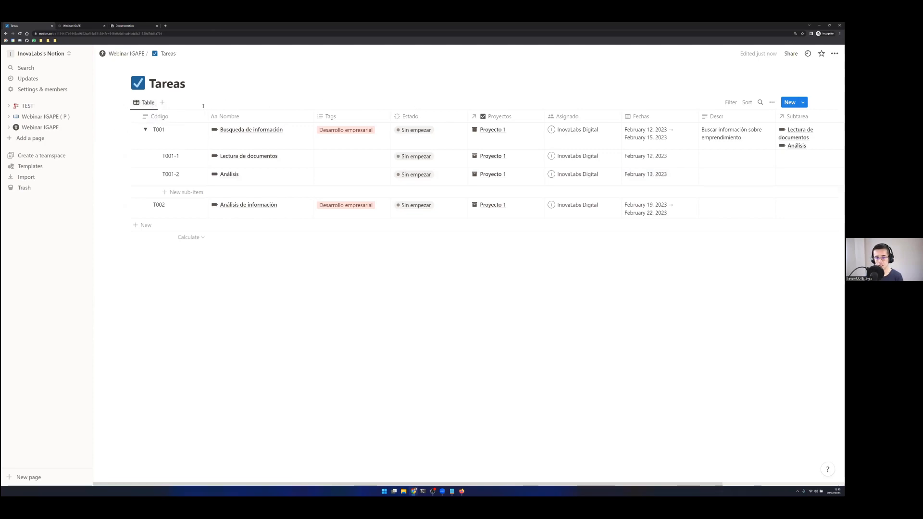
- Add a board view to the Tareas database and group it by Estado
{"action": "left_click", "coordinate": [163, 105]}
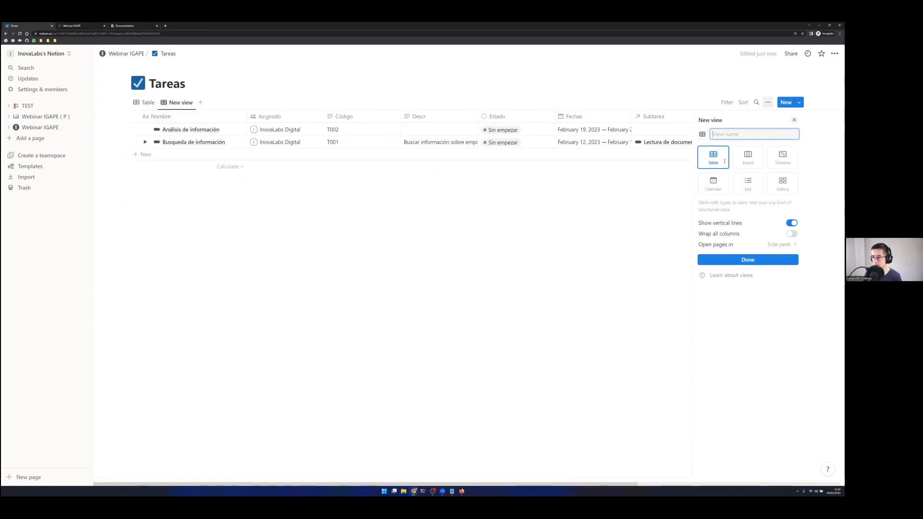
{"action": "left_click", "coordinate": [748, 164]}
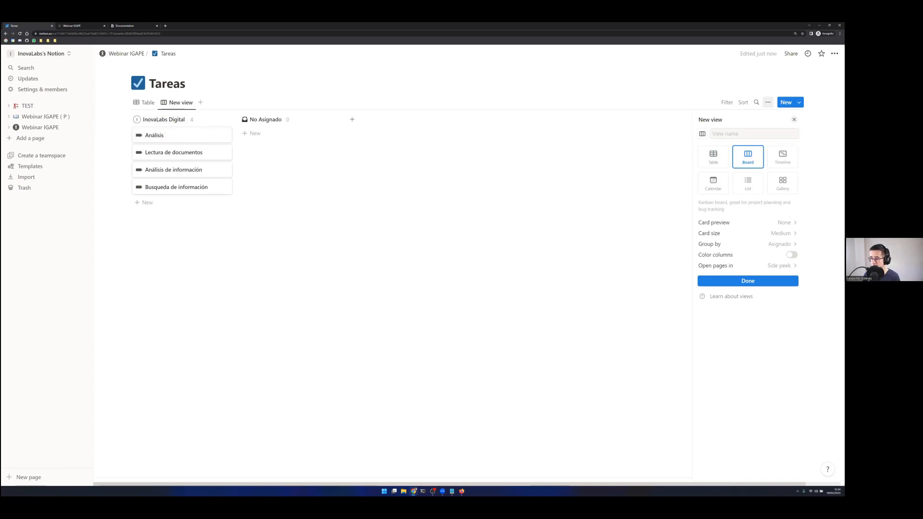
{"action": "left_click", "coordinate": [725, 243]}
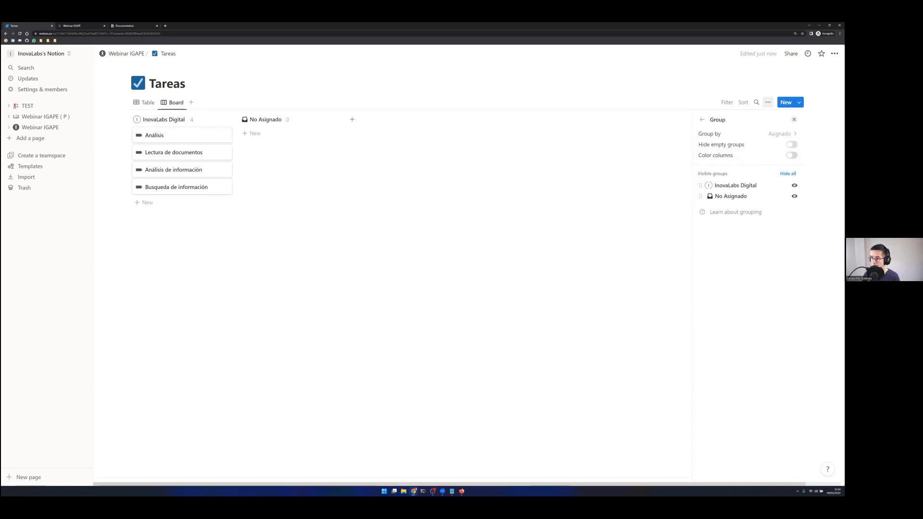
{"action": "left_click", "coordinate": [747, 134]}
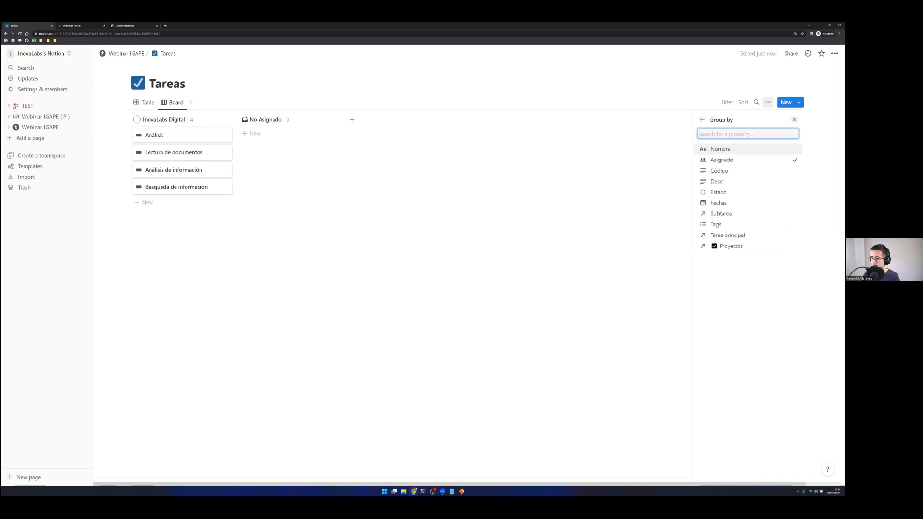
{"action": "left_click", "coordinate": [729, 192]}
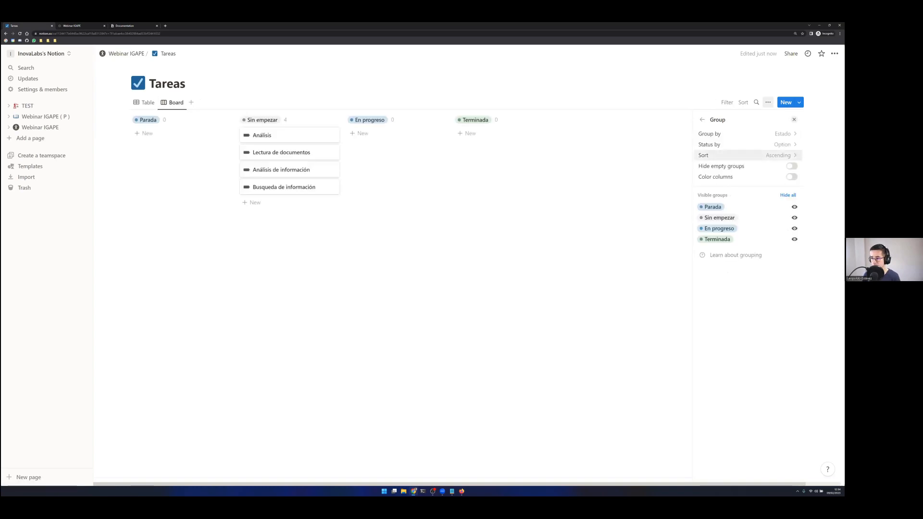
- Sort the board groups manually as Sin empezar, Parada, En progreso, Terminada, and turn on column colors
{"action": "left_click", "coordinate": [764, 155]}
{"action": "left_click", "coordinate": [760, 168]}
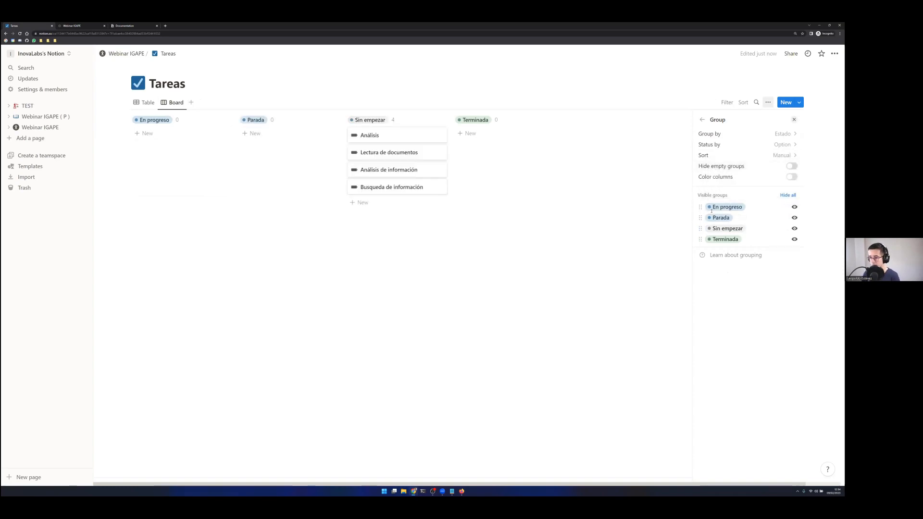
{"action": "mouse_move", "coordinate": [700, 227]}
{"action": "left_mouse_down"}
{"action": "mouse_move", "coordinate": [700, 208]}
{"action": "mouse_move", "coordinate": [701, 233]}
{"action": "left_mouse_up"}
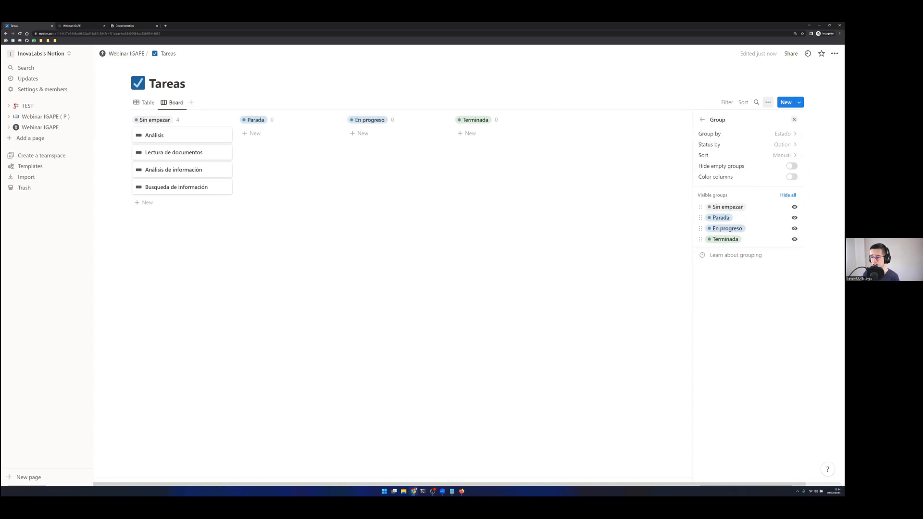
{"action": "left_click", "coordinate": [791, 177]}
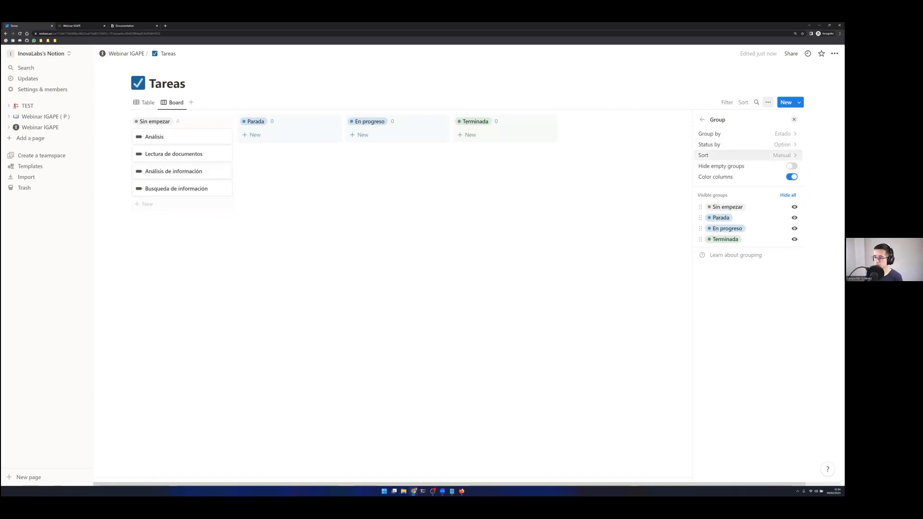
- Show the Descr and Proyectos properties on the board cards
{"action": "left_click", "coordinate": [702, 119]}
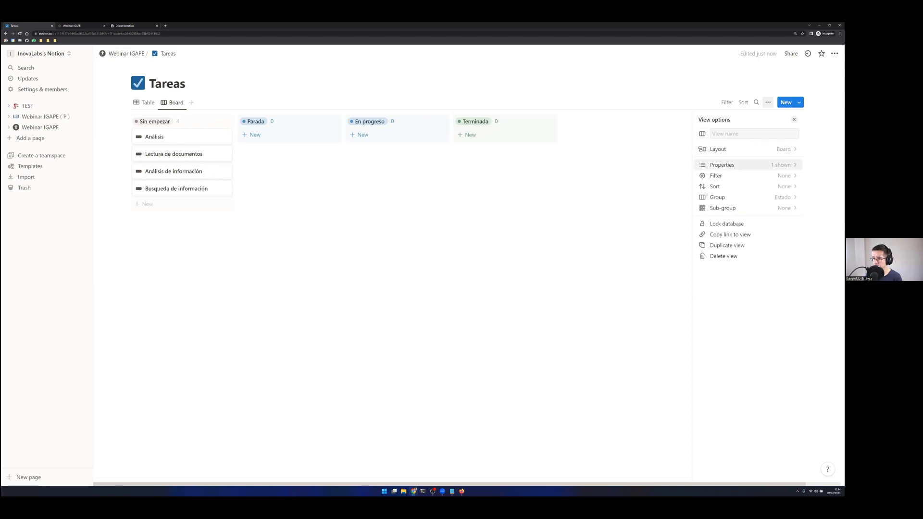
{"action": "left_click", "coordinate": [747, 165]}
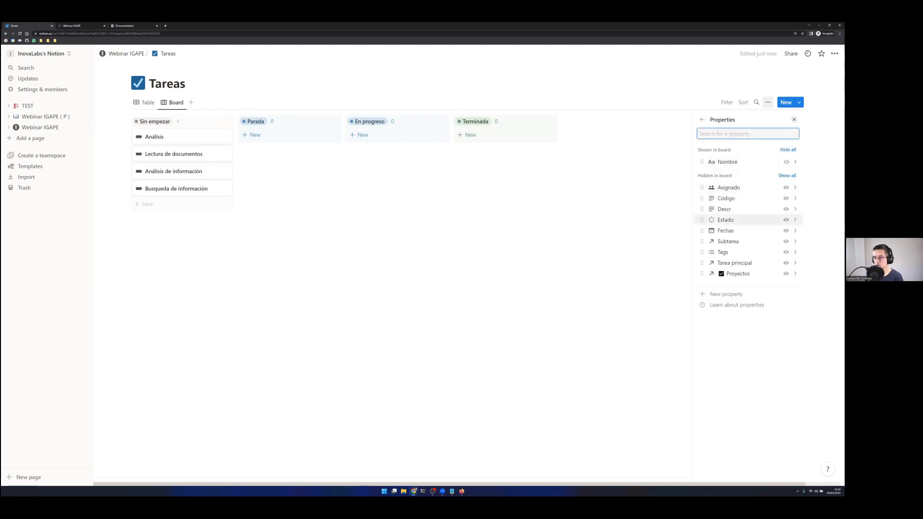
{"action": "left_click", "coordinate": [785, 209]}
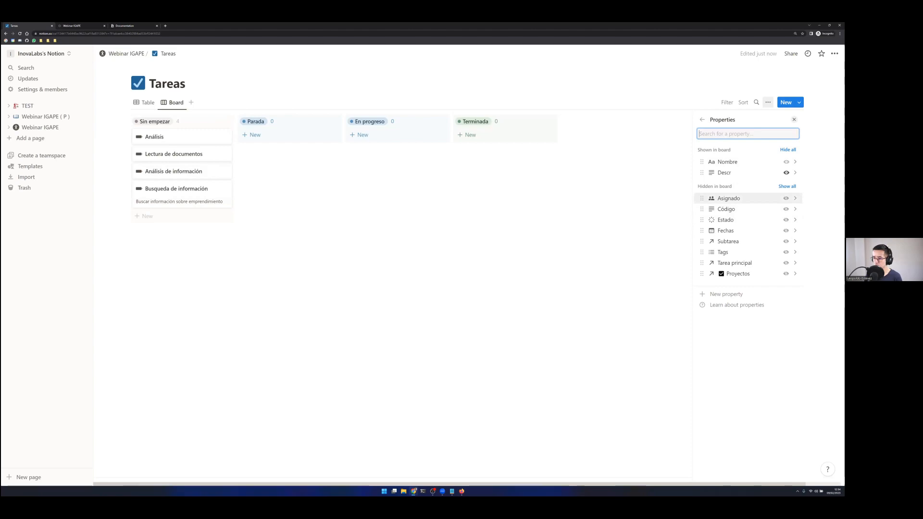
{"action": "left_click", "coordinate": [786, 274]}
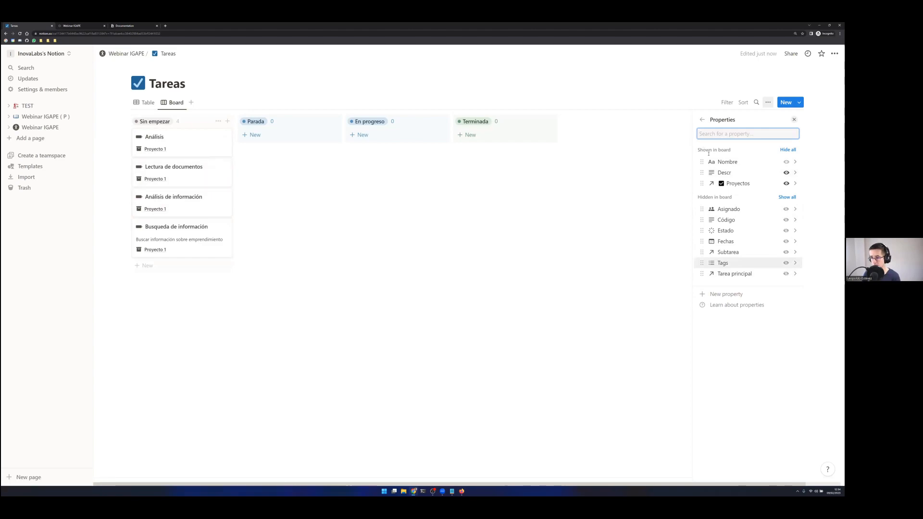
{"action": "left_click", "coordinate": [701, 121]}
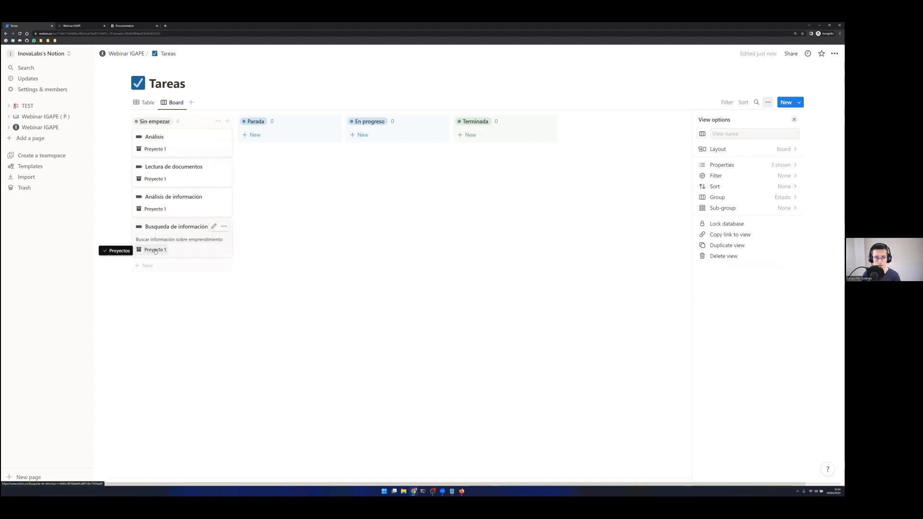
- Change the project linked to the "Análisis de información" card to Proyecto 2
{"action": "left_click", "coordinate": [153, 212]}
{"action": "left_click", "coordinate": [158, 261]}
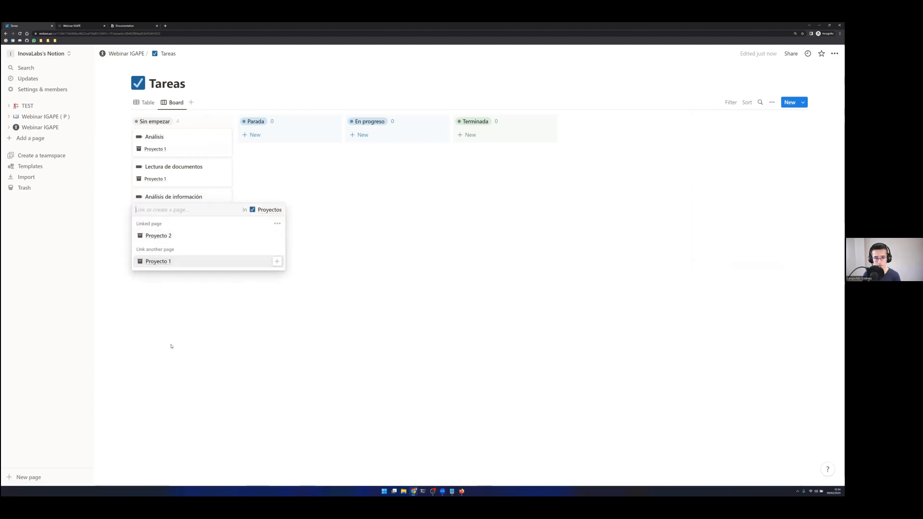
{"action": "key", "text": "Escape"}
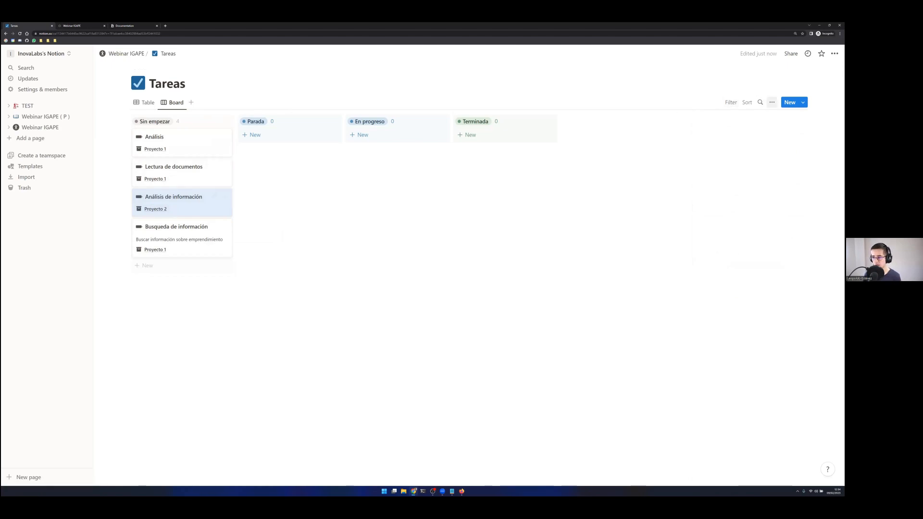
- Sub-group the board by Proyectos
{"action": "left_click", "coordinate": [771, 102]}
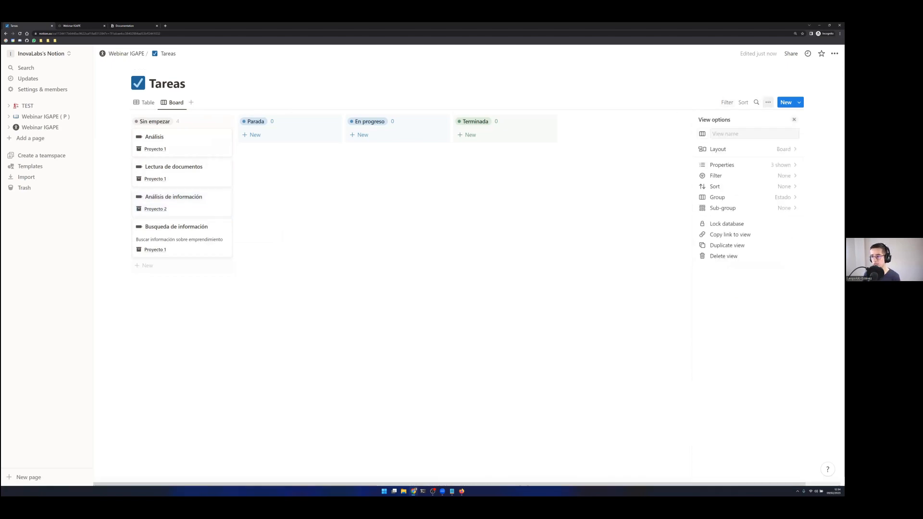
{"action": "left_click", "coordinate": [724, 212]}
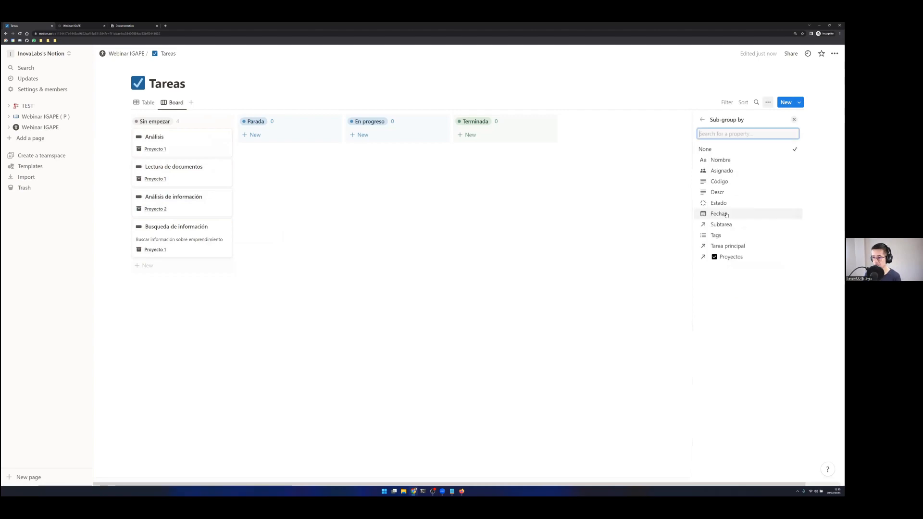
{"action": "left_click", "coordinate": [730, 256]}
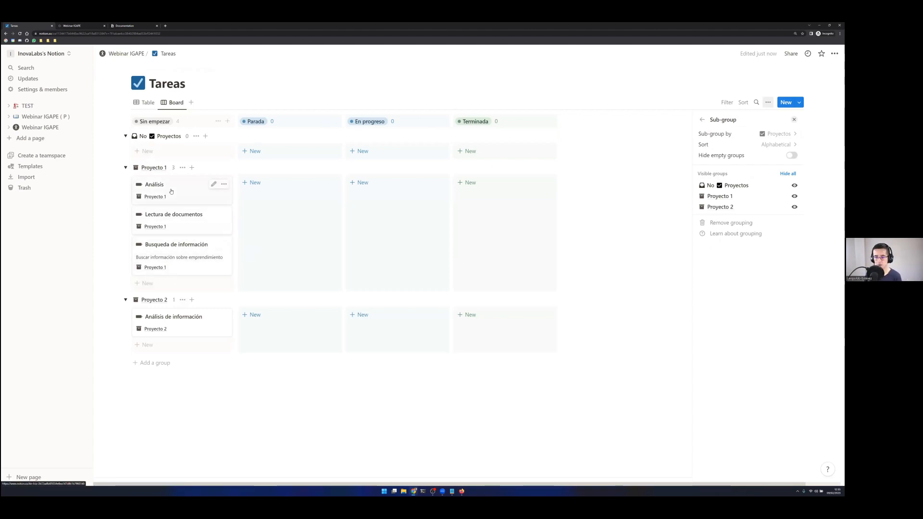
- Move the "Análisis" card to Terminada within Proyecto 1 and check its status among T001's subtasks in the table view
{"action": "left_click_drag", "start_coordinate": [171, 192], "coordinate": [480, 193]}
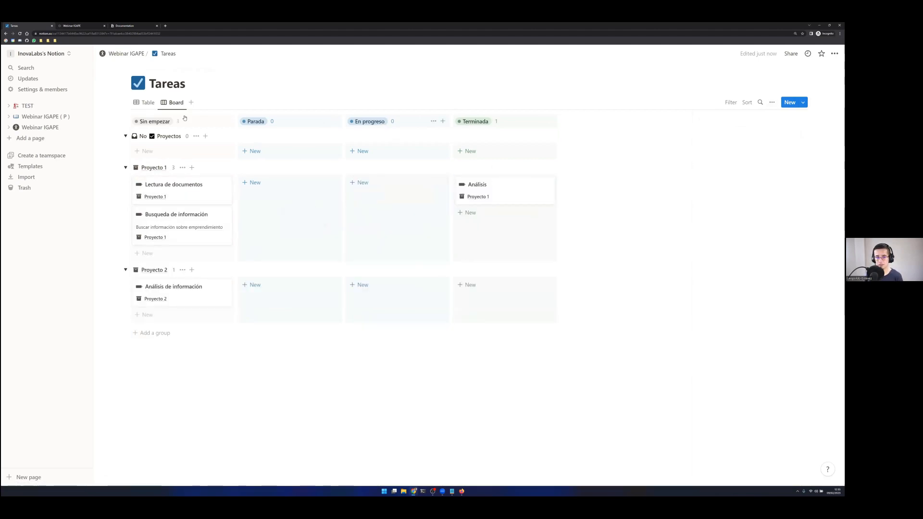
{"action": "left_click", "coordinate": [144, 103]}
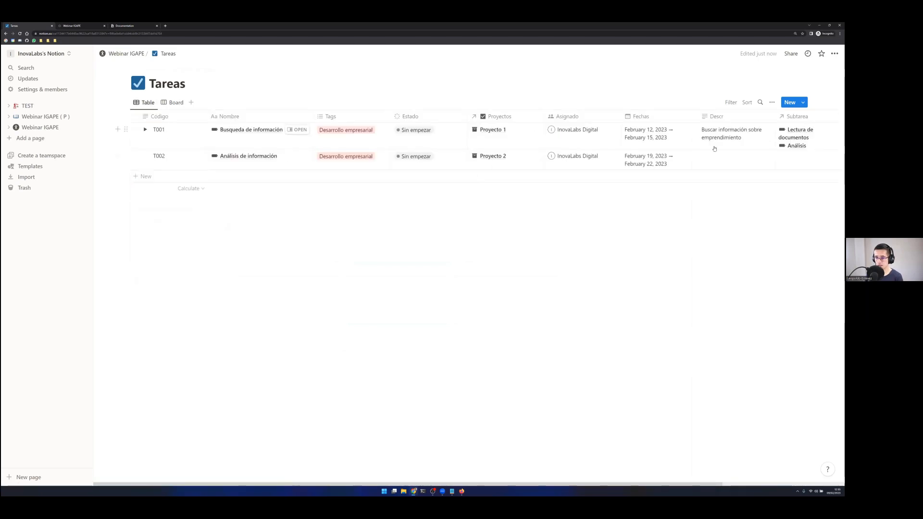
{"action": "left_click", "coordinate": [145, 129]}
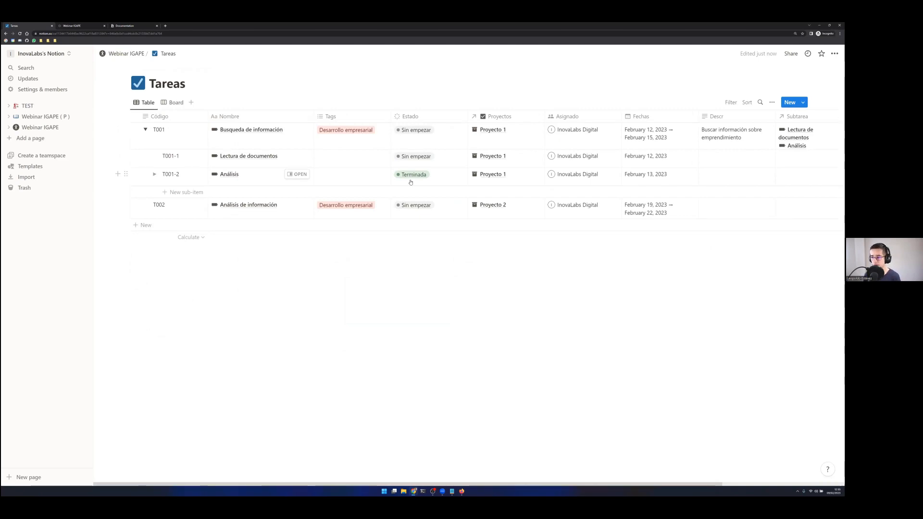
{"action": "left_click", "coordinate": [174, 103]}
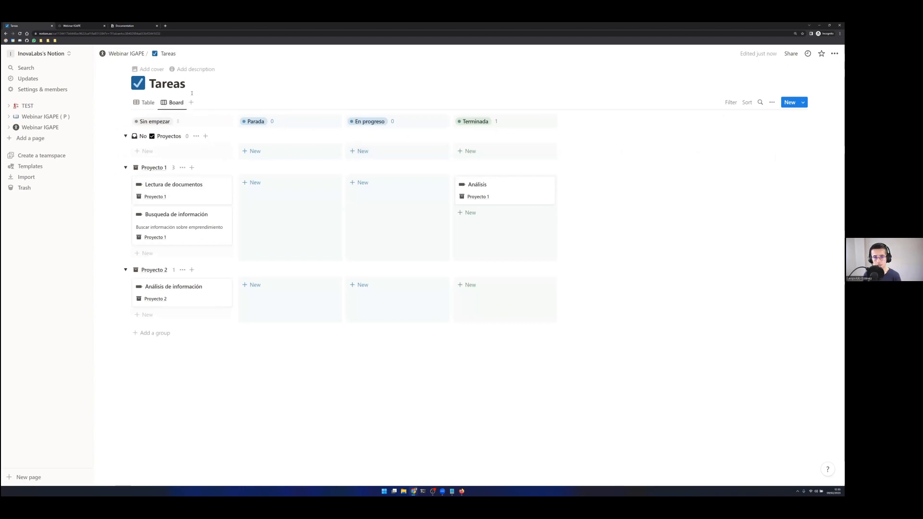
- Add a timeline view named Gantt to the Tareas database
{"action": "left_click", "coordinate": [191, 103]}
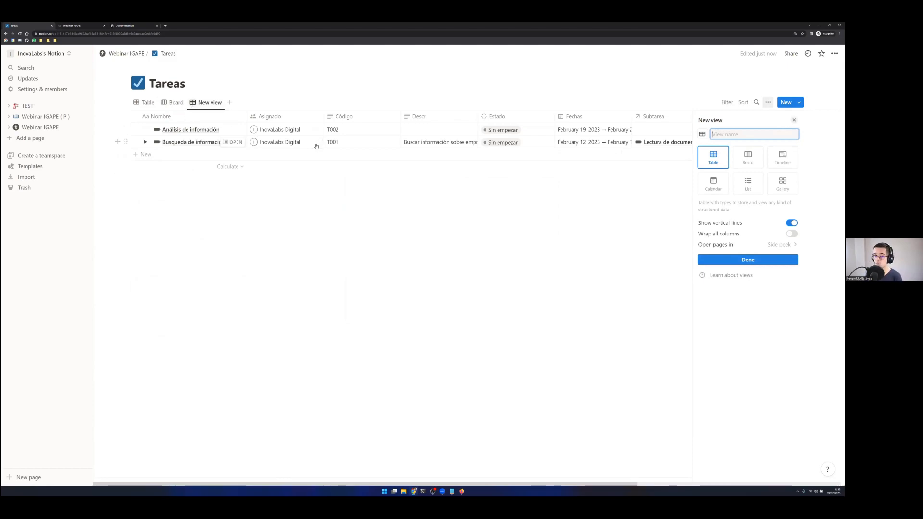
{"action": "left_click", "coordinate": [783, 158]}
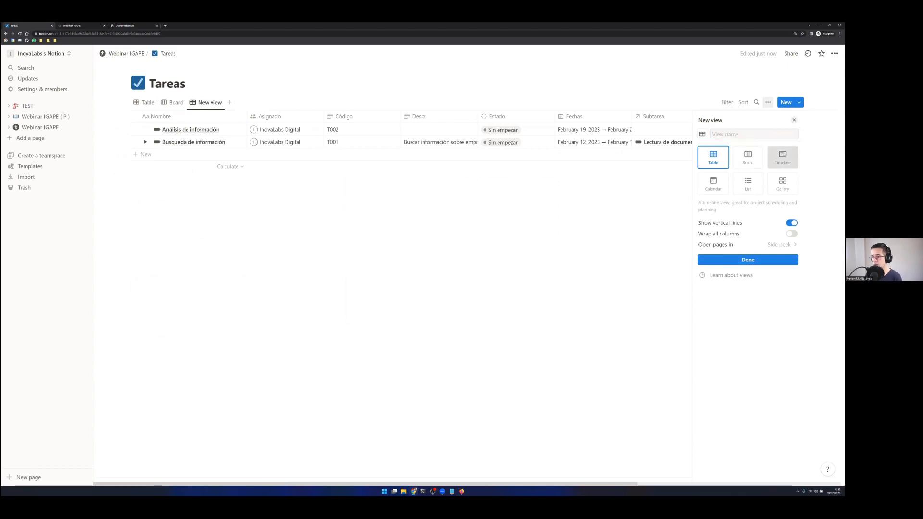
{"action": "left_click", "coordinate": [744, 134]}
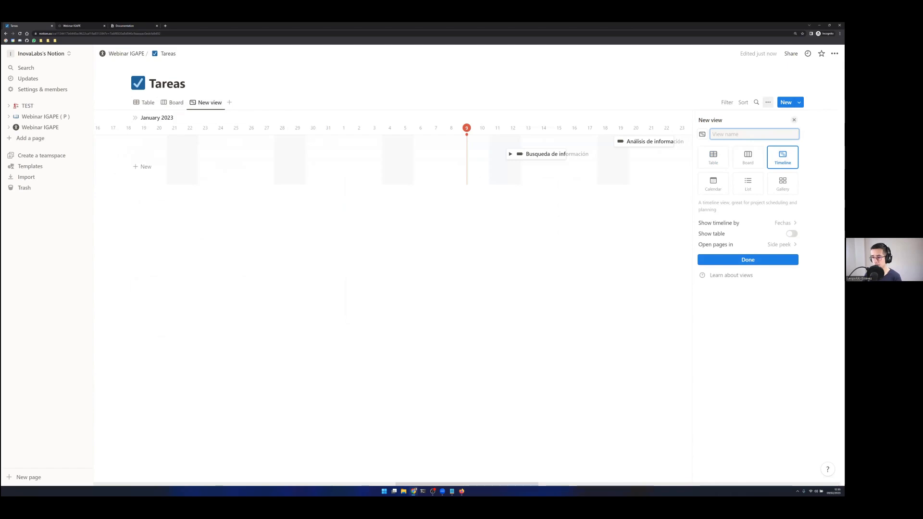
{"action": "type", "text": "Gantt"}
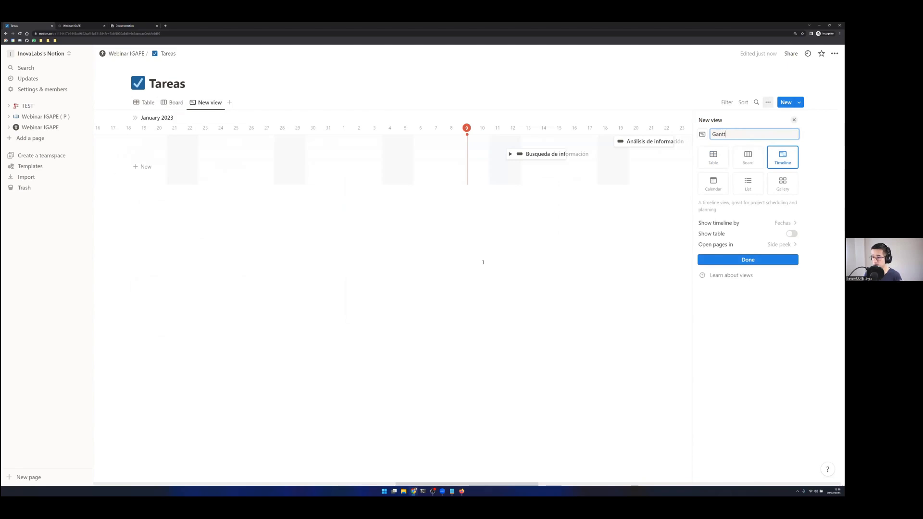
{"action": "left_click", "coordinate": [501, 221]}
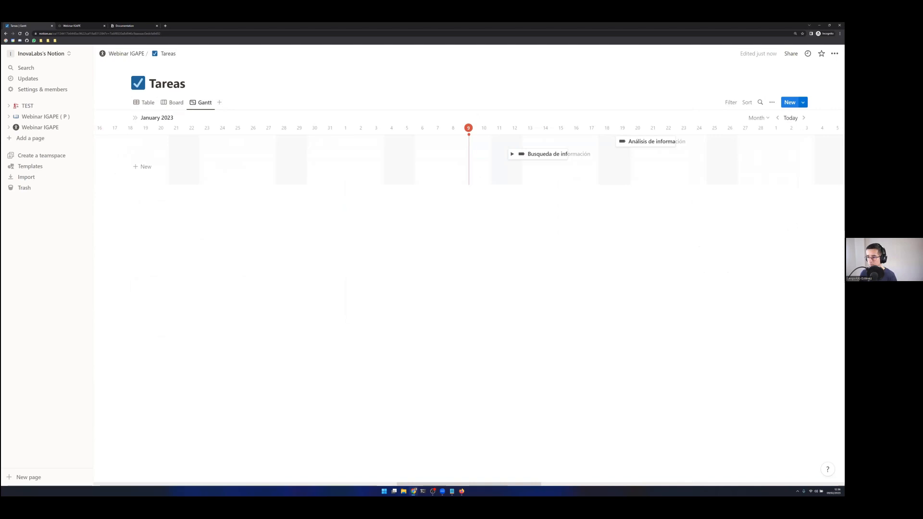
- Sort the Gantt view by Fechas in ascending order
{"action": "left_click", "coordinate": [772, 102]}
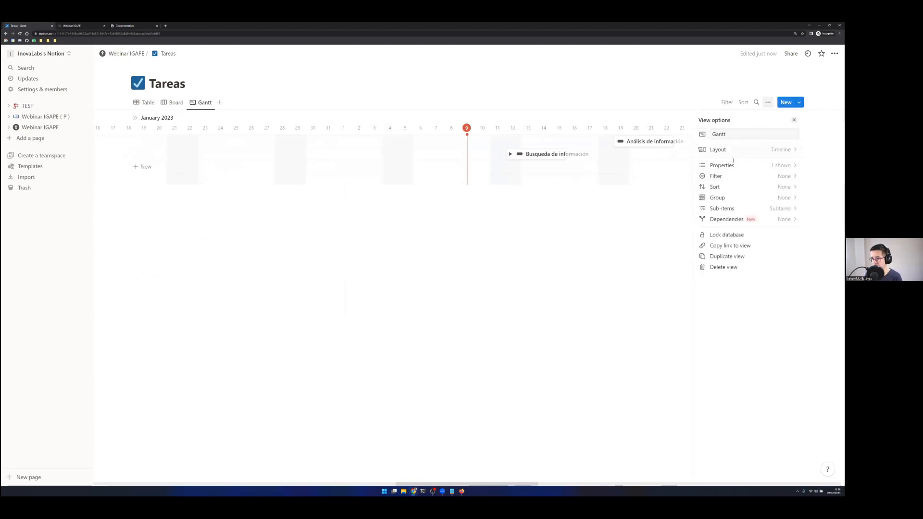
{"action": "left_click", "coordinate": [743, 101]}
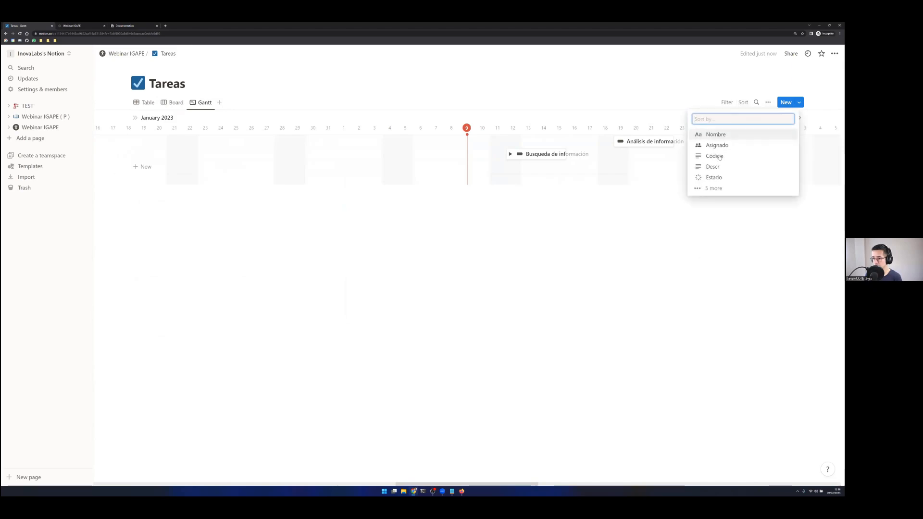
{"action": "left_click", "coordinate": [706, 189]}
{"action": "left_click", "coordinate": [713, 188]}
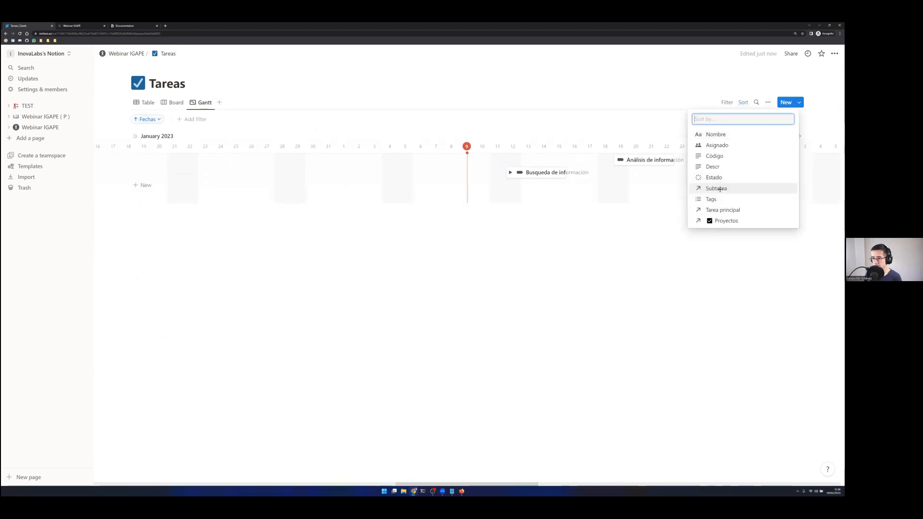
{"action": "left_click", "coordinate": [528, 274]}
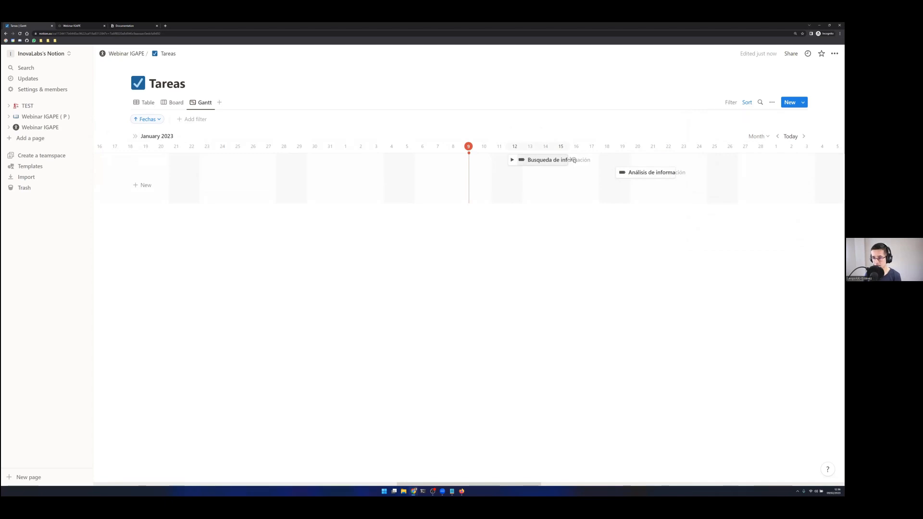
{"action": "left_click_drag", "start_coordinate": [573, 160], "coordinate": [615, 176]}
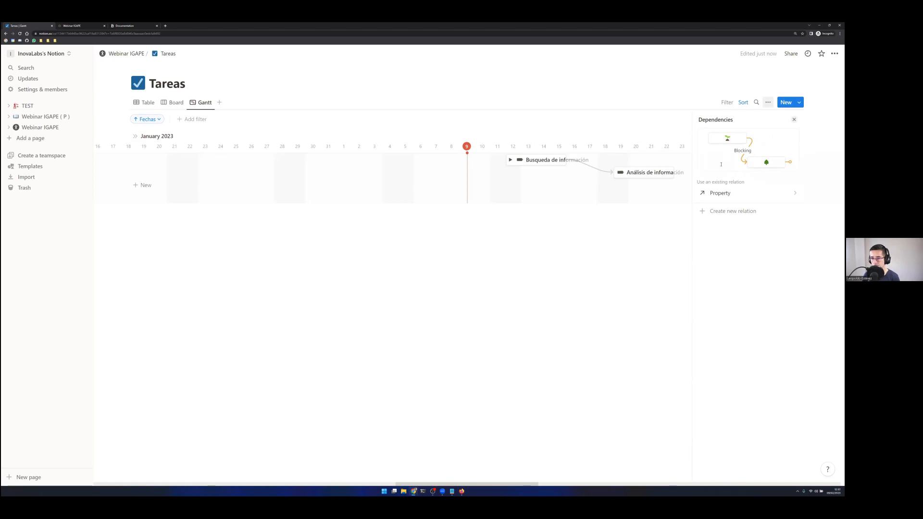
{"action": "left_click", "coordinate": [719, 212]}
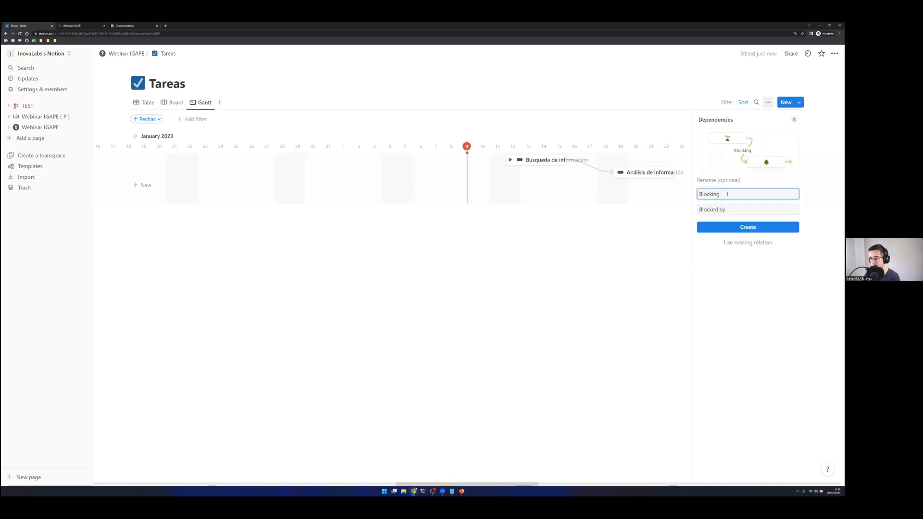
{"action": "left_click_drag", "start_coordinate": [727, 194], "coordinate": [690, 189]}
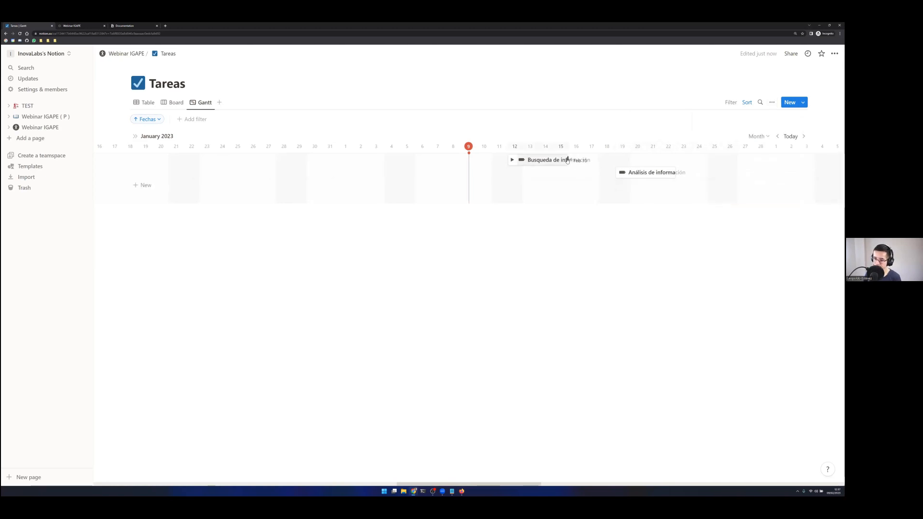
- Make "Busqueda de información" block "Análisis de información" on the timeline, creating a dependency relation named Bloquea and Bloqueada por
{"action": "left_click_drag", "start_coordinate": [567, 160], "coordinate": [618, 173]}
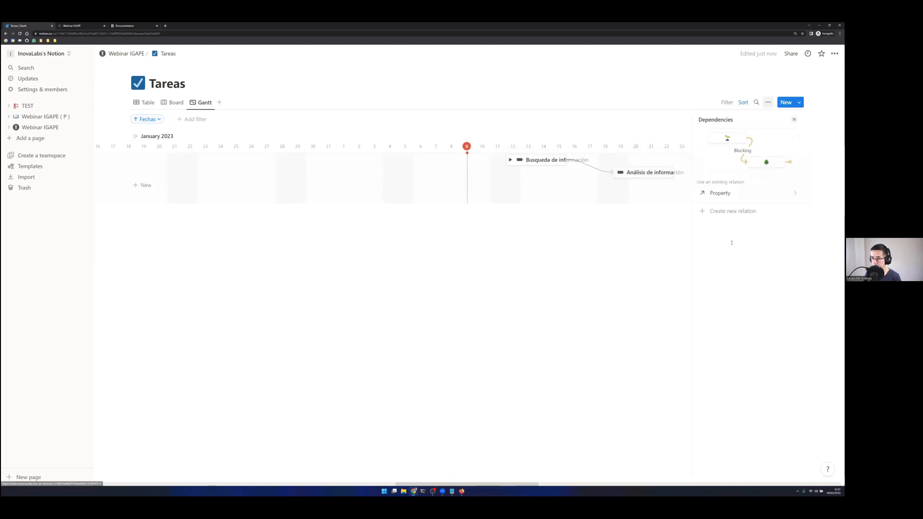
{"action": "left_click", "coordinate": [725, 212]}
{"action": "double_click", "coordinate": [721, 195]}
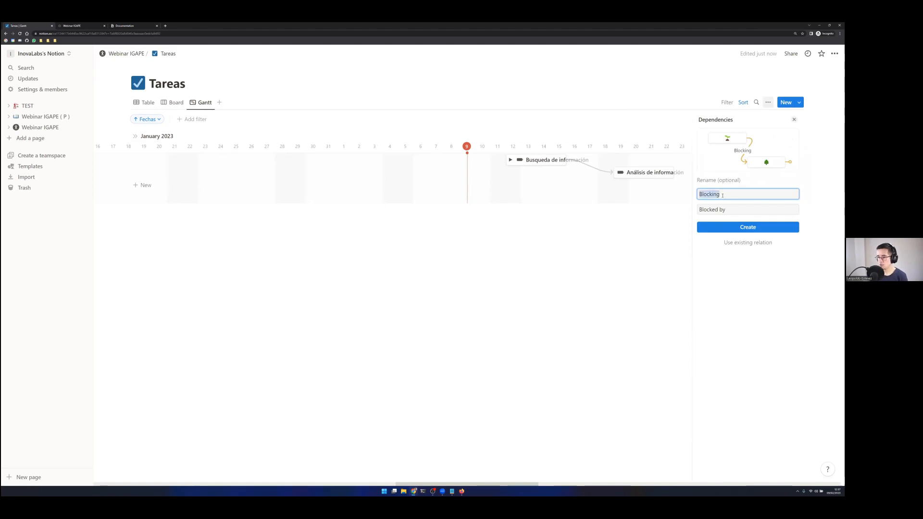
{"action": "type", "text": "Bloqua"}
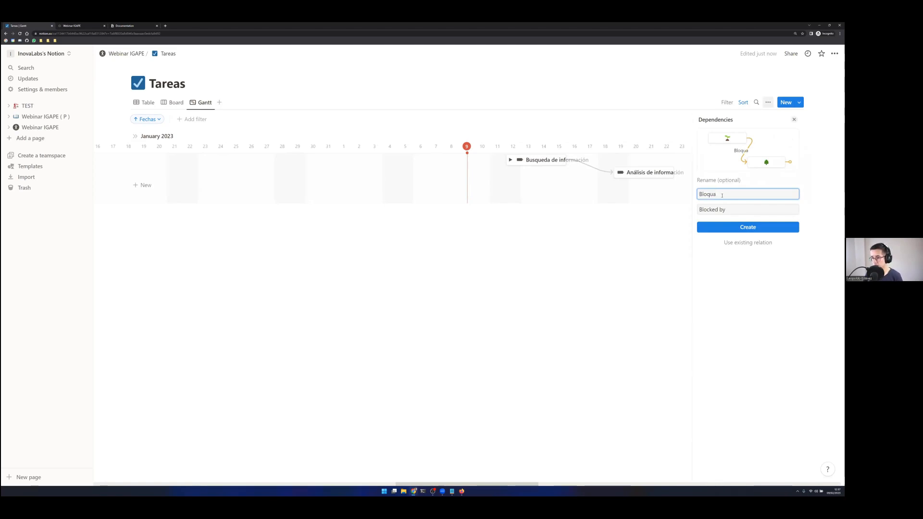
{"action": "key", "text": "BackSpace"}
{"action": "type", "text": "ea"}
{"action": "left_click", "coordinate": [734, 210]}
{"action": "key", "text": "ctrl+a"}
{"action": "type", "text": "Blo"}
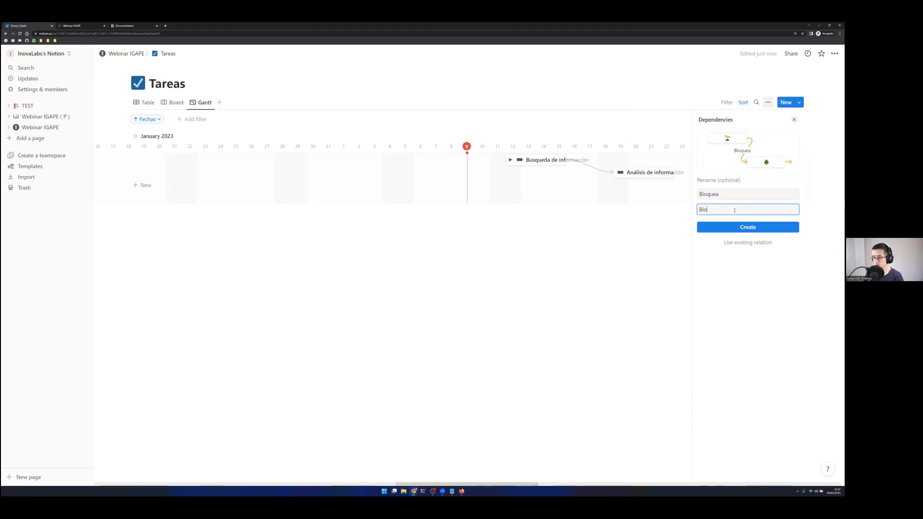
{"action": "type", "text": "queada por"}
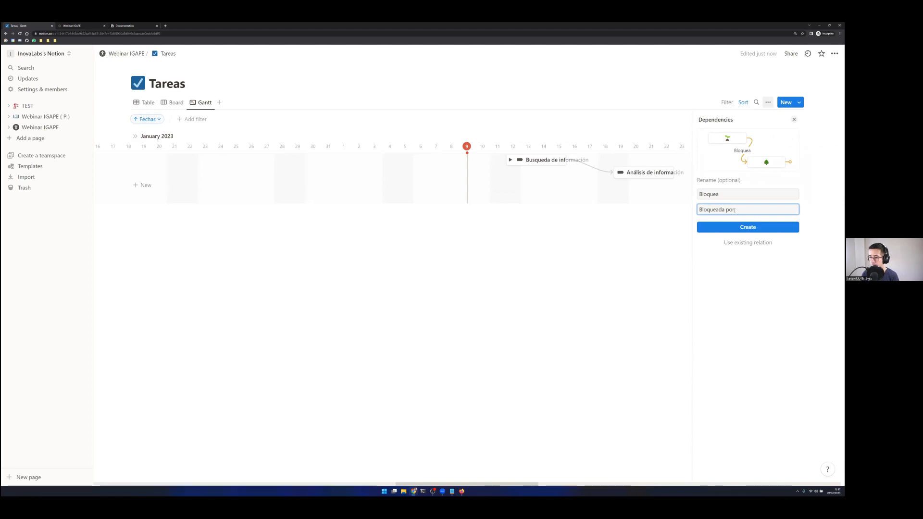
{"action": "left_click", "coordinate": [742, 228]}
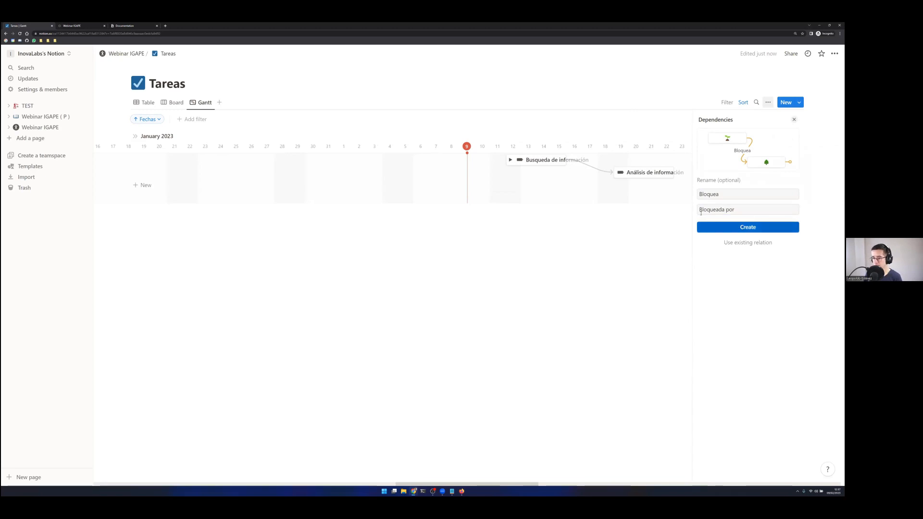
{"action": "left_click", "coordinate": [602, 256]}
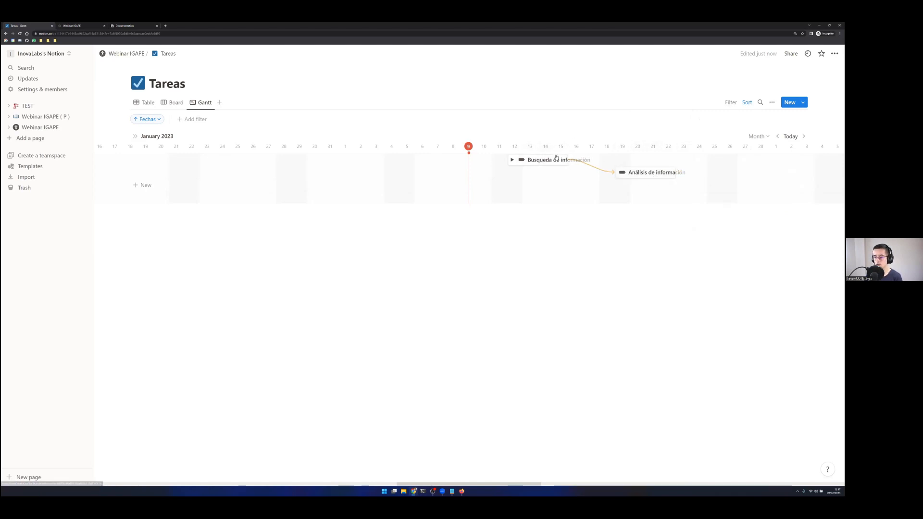
- Reschedule "Busqueda de información" to February 5–8 and "Análisis de información" to February 11–14 on the timeline
{"action": "left_click_drag", "start_coordinate": [553, 161], "coordinate": [438, 163]}
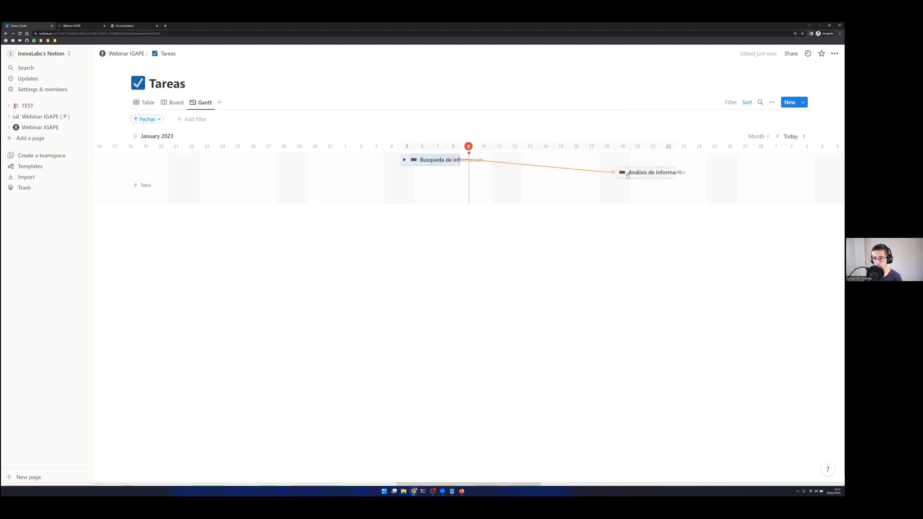
{"action": "left_click_drag", "start_coordinate": [625, 172], "coordinate": [505, 174]}
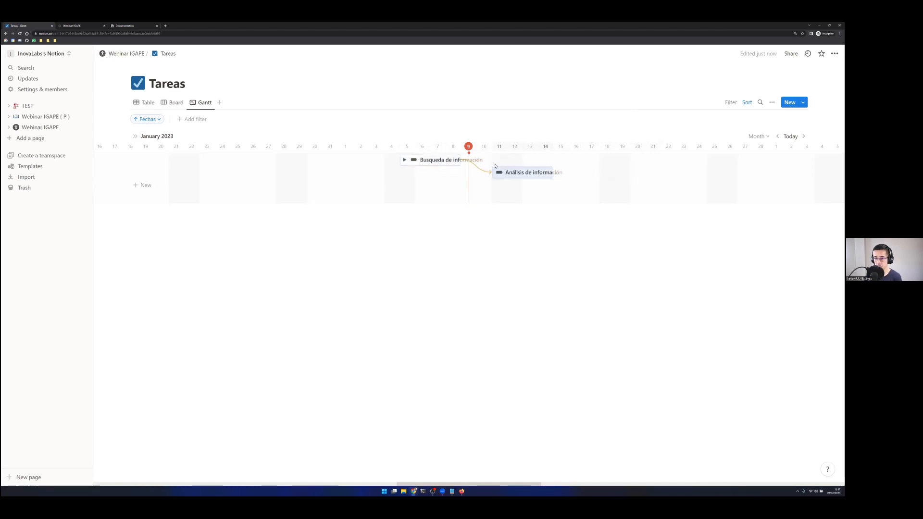
- Expand the subtasks of "Busqueda de información" and reschedule "Lectura de documentos" to February 6 and "Análisis" to February 7
{"action": "left_click", "coordinate": [405, 160]}
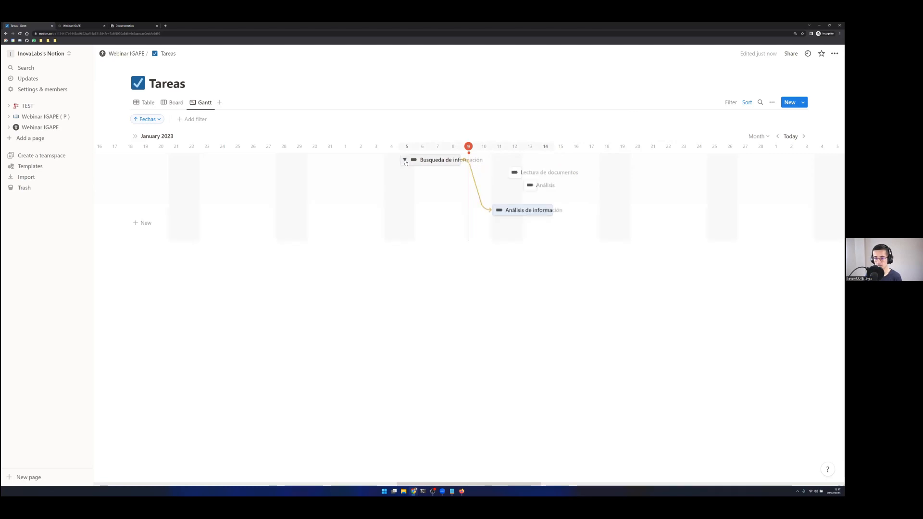
{"action": "left_click_drag", "start_coordinate": [513, 172], "coordinate": [416, 172]}
{"action": "left_click_drag", "start_coordinate": [530, 185], "coordinate": [438, 185]}
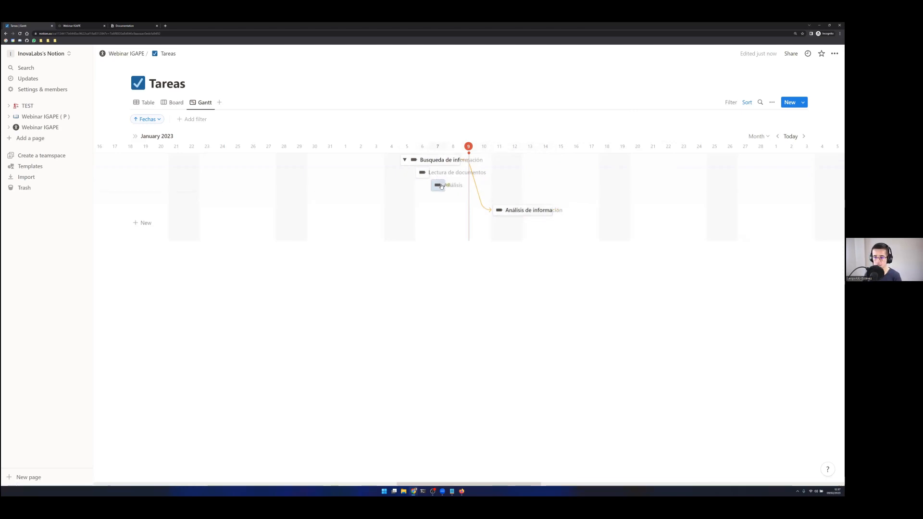
{"action": "left_click_drag", "start_coordinate": [438, 186], "coordinate": [472, 193]}
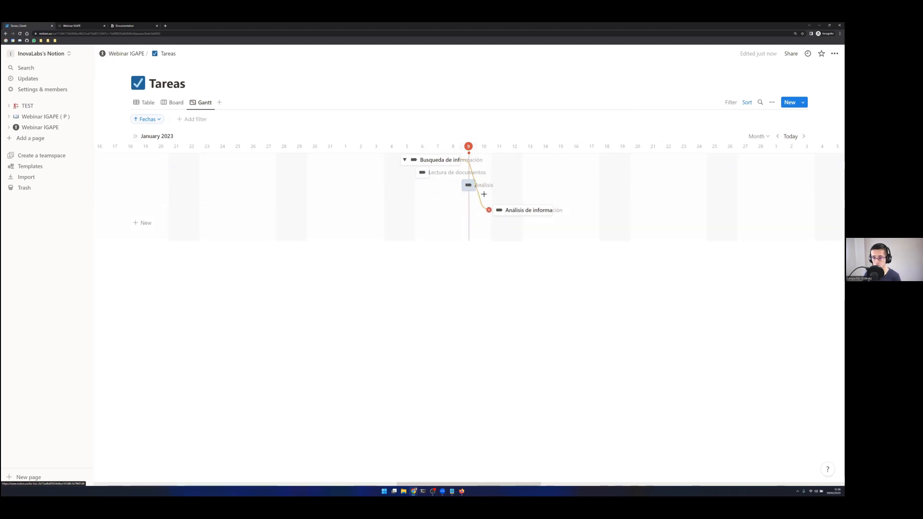
{"action": "left_click_drag", "start_coordinate": [469, 186], "coordinate": [438, 186]}
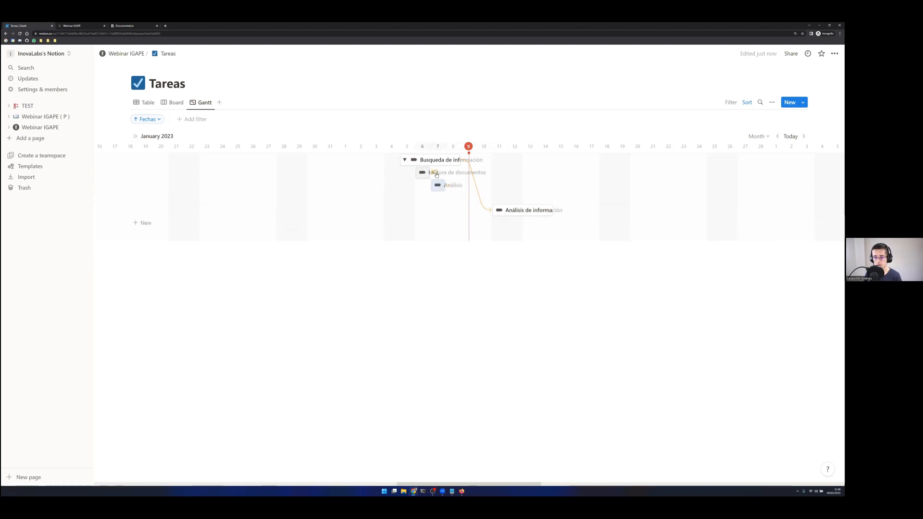
- Make "Lectura de documentos" block "Análisis" and "Análisis" block "Análisis de información", and check the dependencies in the table view
{"action": "left_click_drag", "start_coordinate": [437, 175], "coordinate": [437, 189]}
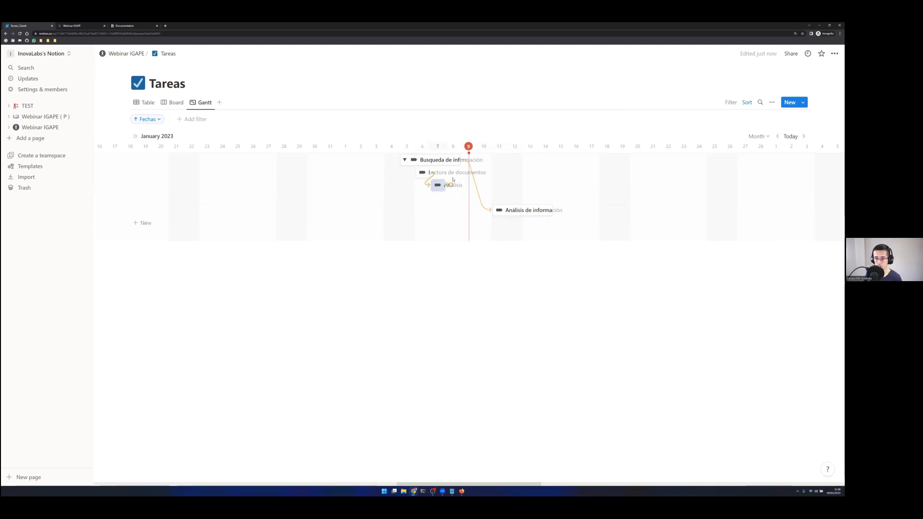
{"action": "mouse_move", "coordinate": [433, 182]}
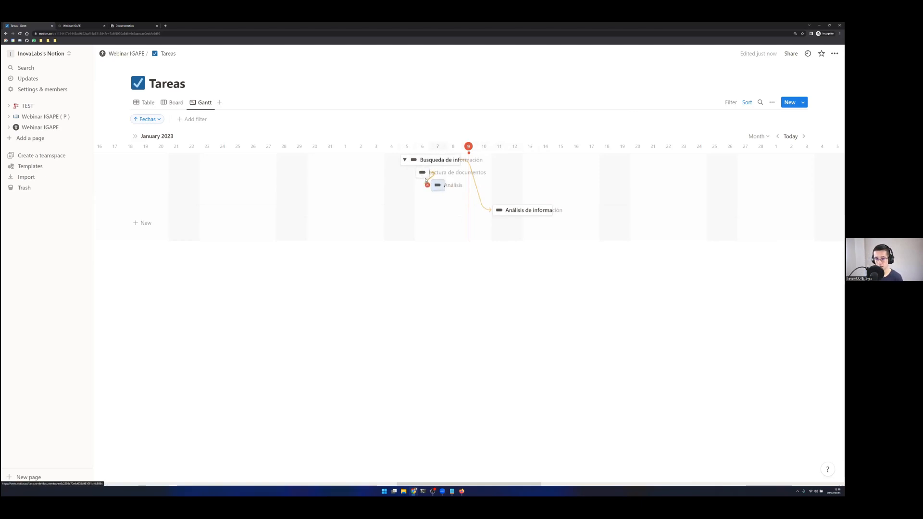
{"action": "left_click_drag", "start_coordinate": [449, 187], "coordinate": [494, 209]}
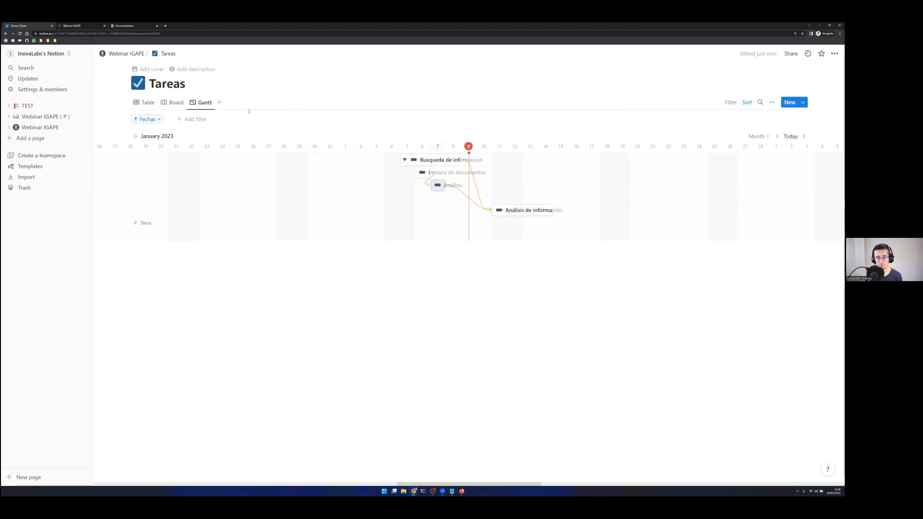
{"action": "left_click", "coordinate": [148, 103]}
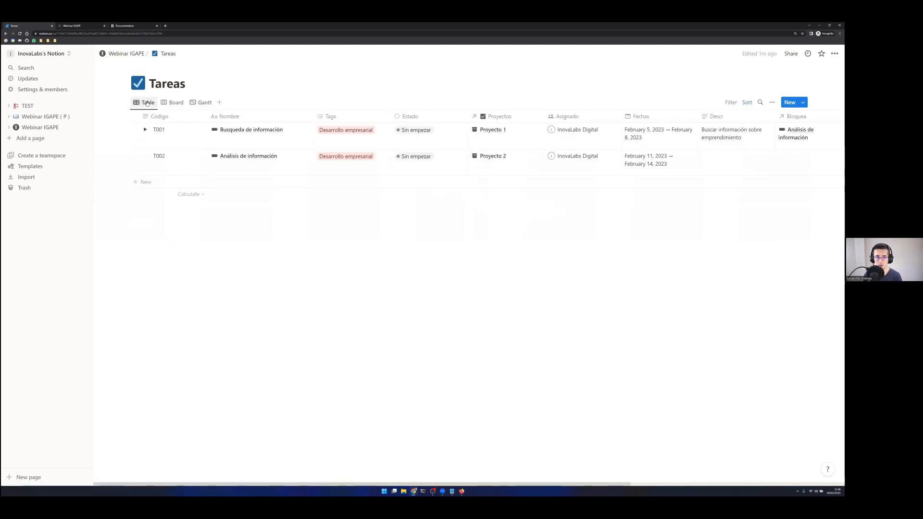
- Return to the Webinar IGAPE page and place the Proyectos and Tareas links directly beneath the Maestros heading
{"action": "left_click", "coordinate": [127, 53]}
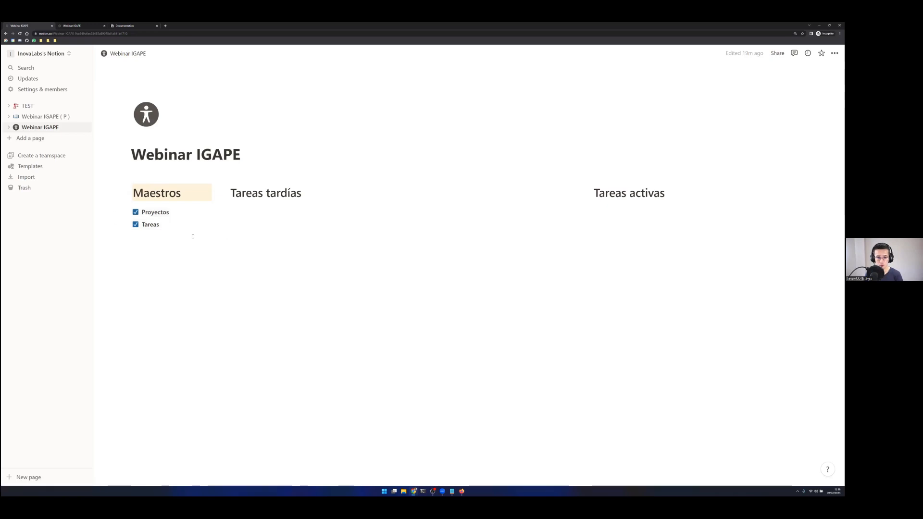
{"action": "left_click_drag", "start_coordinate": [124, 212], "coordinate": [139, 201]}
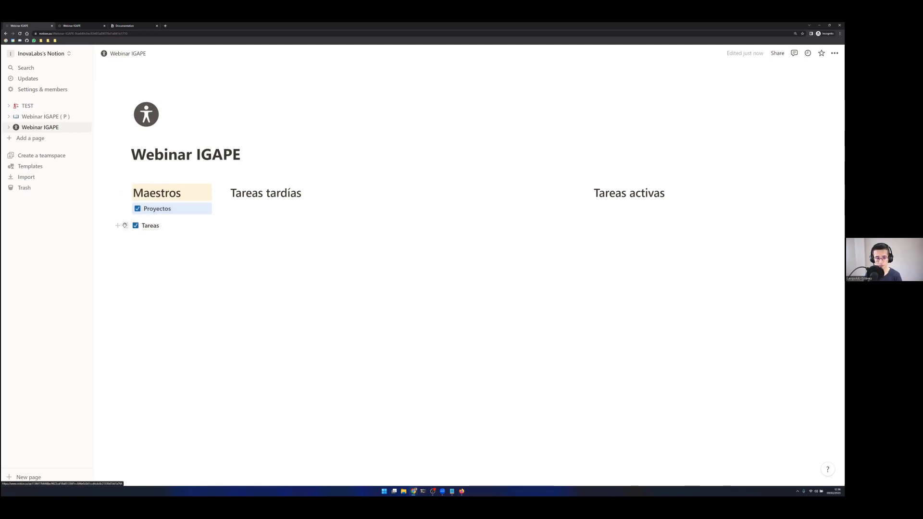
{"action": "left_click_drag", "start_coordinate": [126, 226], "coordinate": [143, 216]}
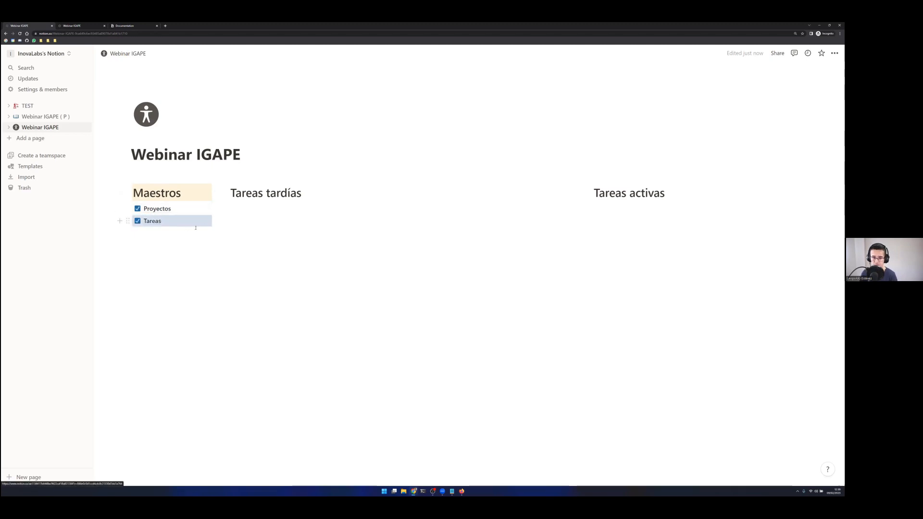
- Insert a linked view of the Tareas database beneath the Tareas tardías heading
{"action": "left_click", "coordinate": [251, 207]}
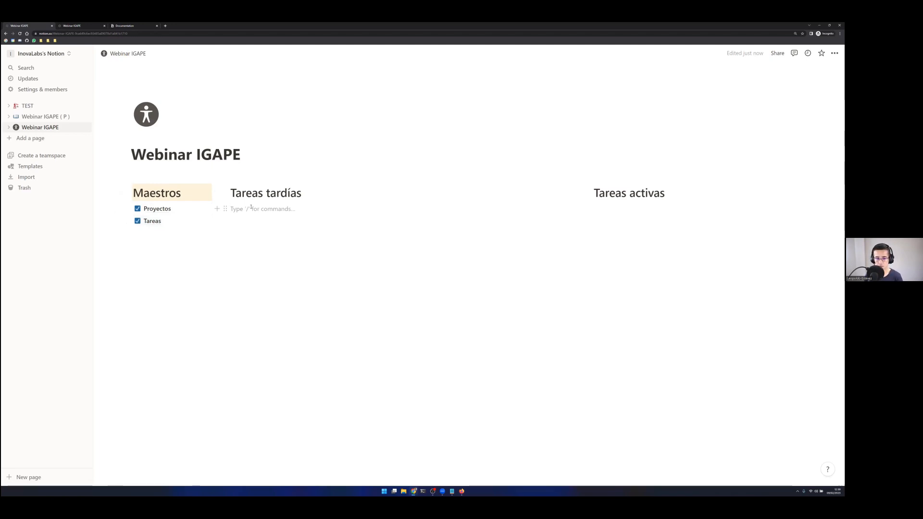
{"action": "type", "text": "/"}
{"action": "scroll", "coordinate": [293, 280], "scroll_direction": "down", "scroll_amount": 3}
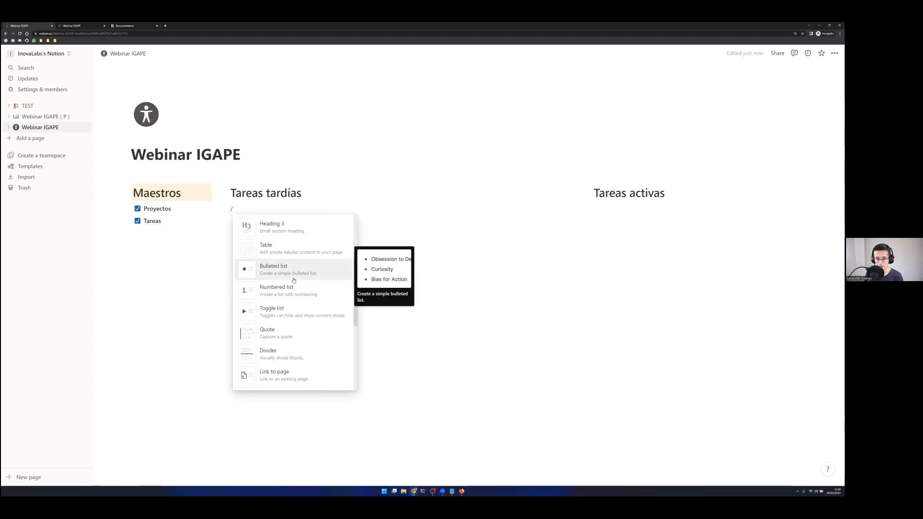
{"action": "scroll", "coordinate": [293, 280], "scroll_direction": "down", "scroll_amount": 6}
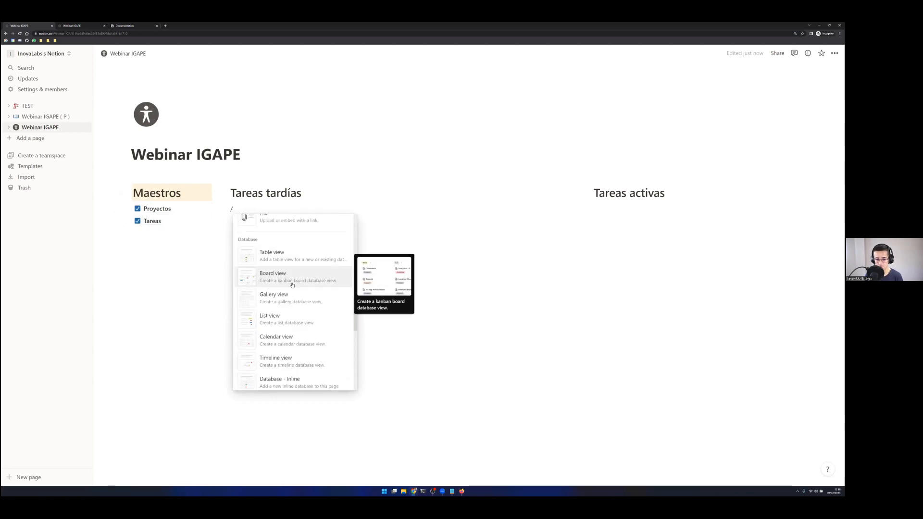
{"action": "scroll", "coordinate": [292, 285], "scroll_direction": "down", "scroll_amount": 3}
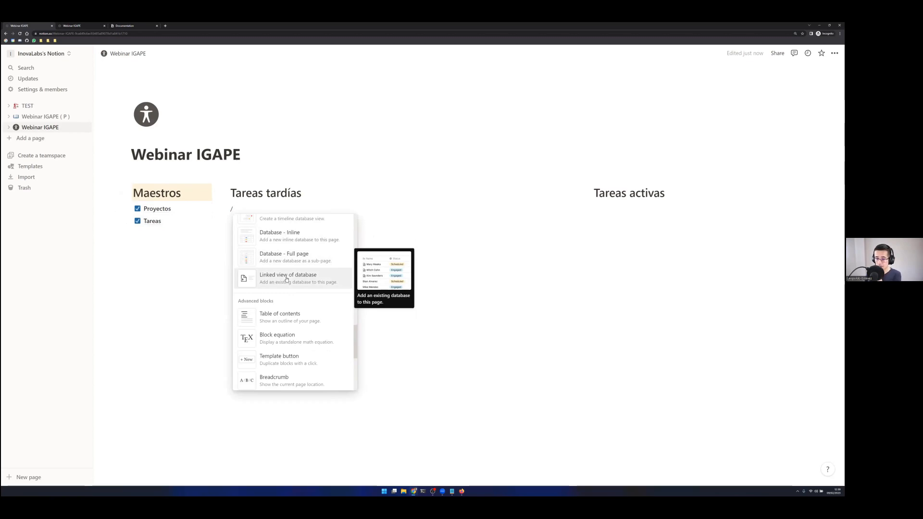
{"action": "left_click", "coordinate": [293, 282]}
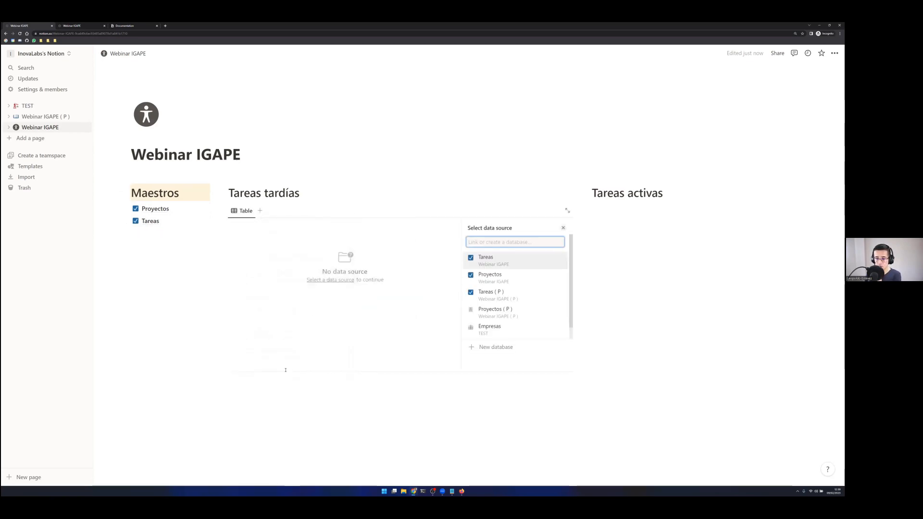
{"action": "left_click", "coordinate": [496, 264]}
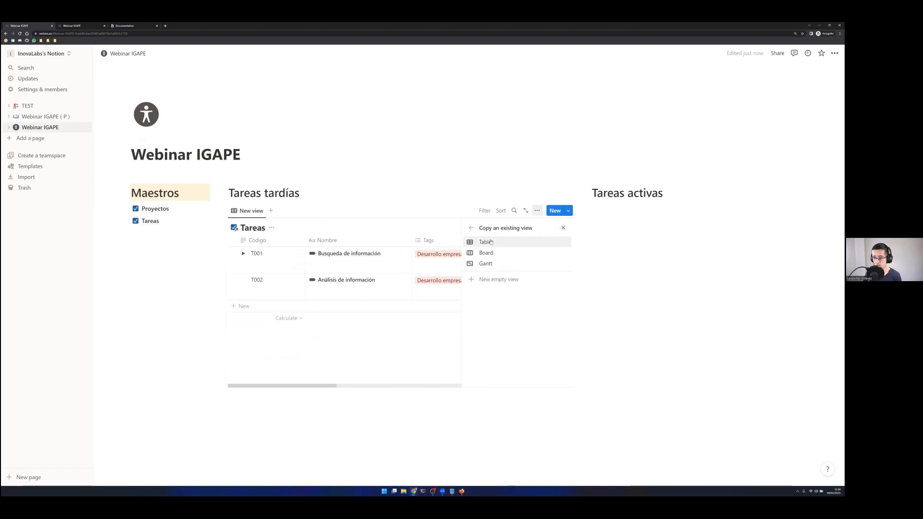
- Create a new empty view with the List layout for the linked Tareas database instead of copying an existing view
{"action": "left_click", "coordinate": [487, 280]}
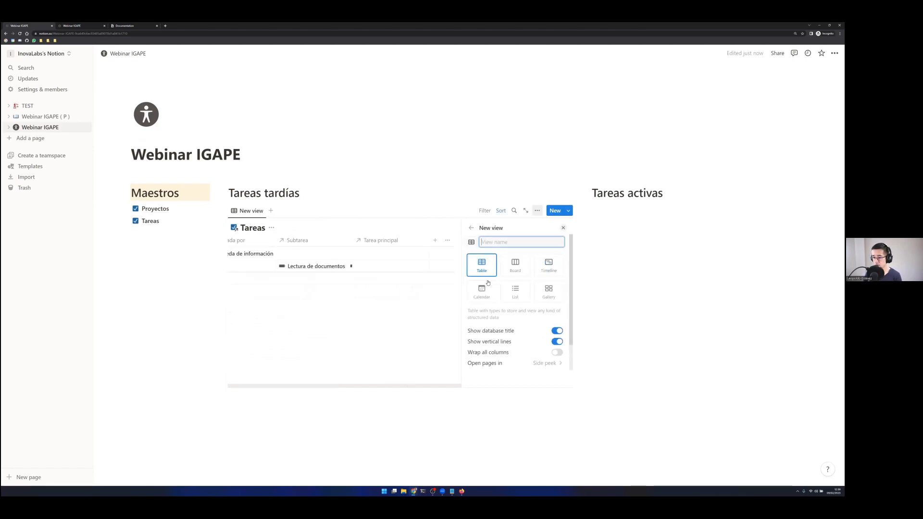
{"action": "left_click", "coordinate": [513, 290]}
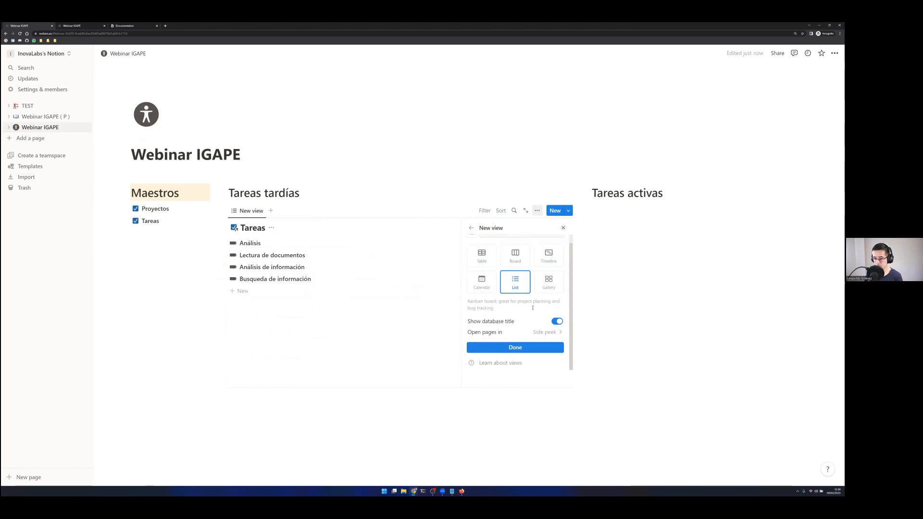
{"action": "left_click", "coordinate": [515, 357]}
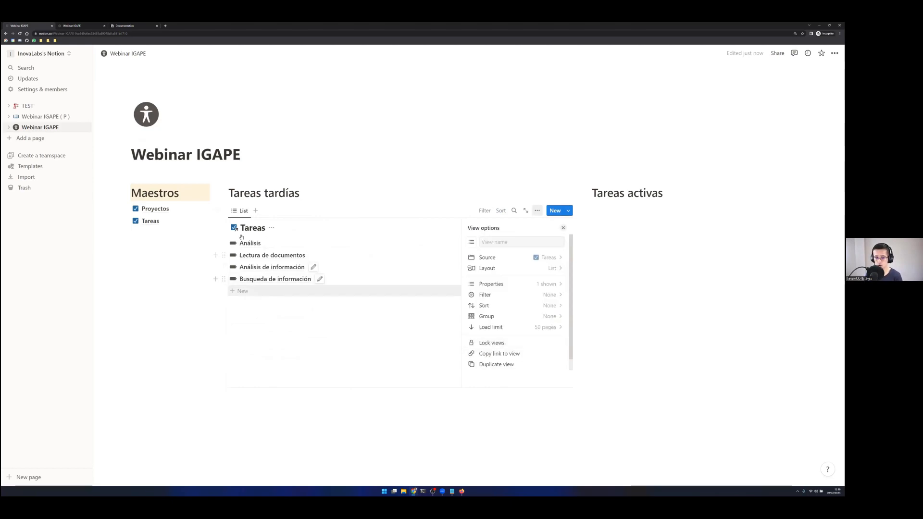
- Show the Proyectos, Estado and Asignado properties in the Tareas tardías list
{"action": "left_click", "coordinate": [546, 283]}
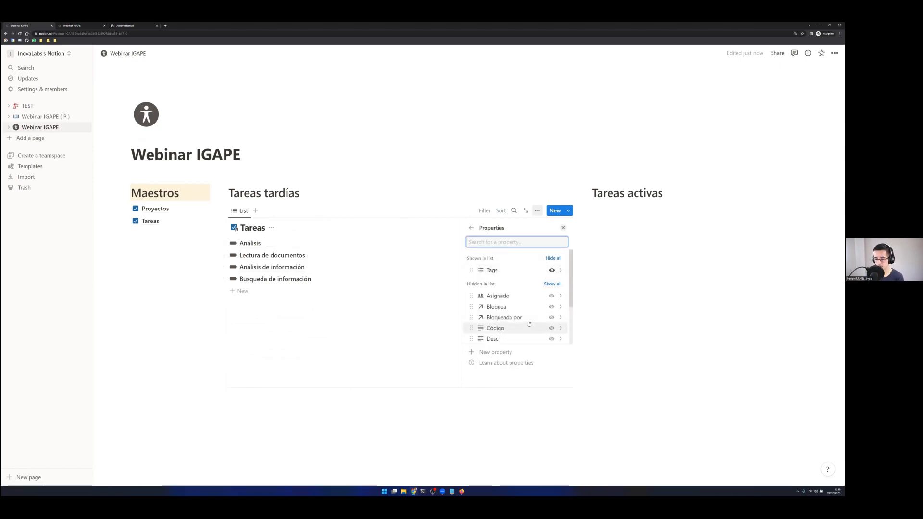
{"action": "scroll", "coordinate": [517, 313], "scroll_direction": "down", "scroll_amount": 3}
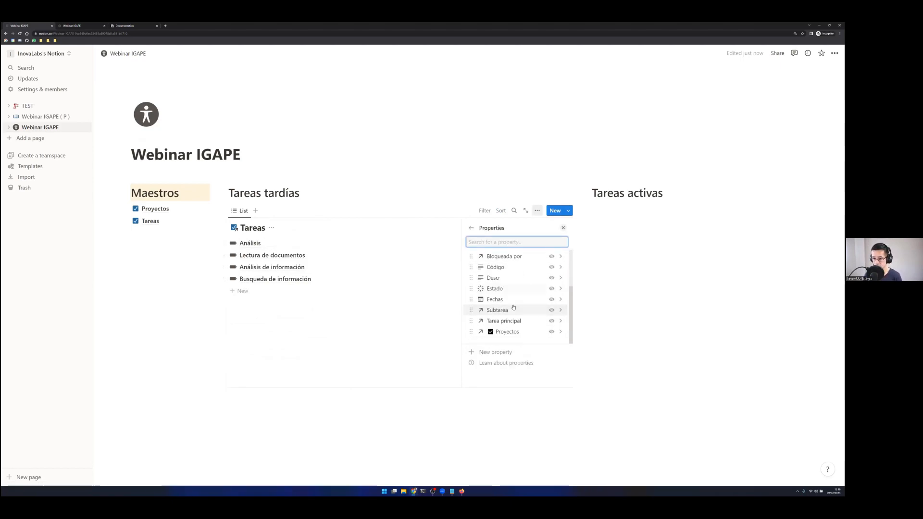
{"action": "left_click", "coordinate": [552, 331]}
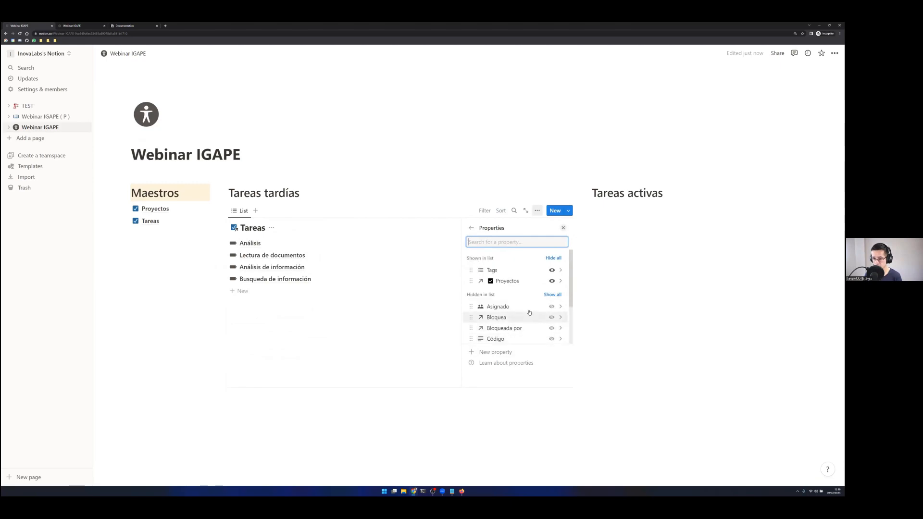
{"action": "scroll", "coordinate": [548, 322], "scroll_direction": "down", "scroll_amount": 2}
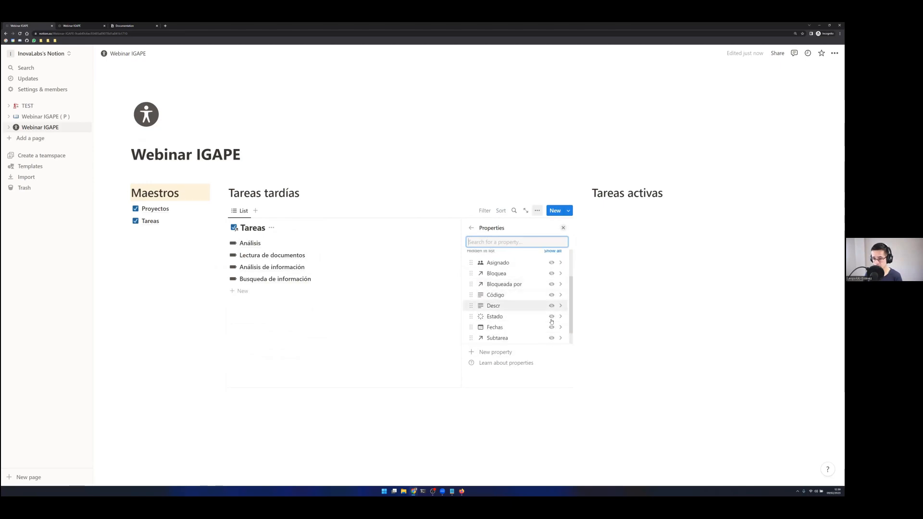
{"action": "left_click", "coordinate": [551, 317]}
{"action": "scroll", "coordinate": [539, 297], "scroll_direction": "down", "scroll_amount": 1}
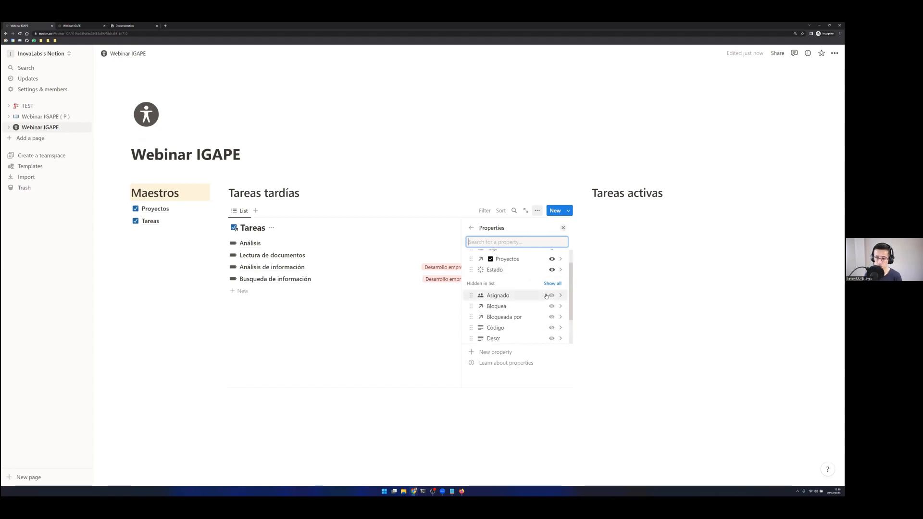
{"action": "left_click", "coordinate": [551, 296]}
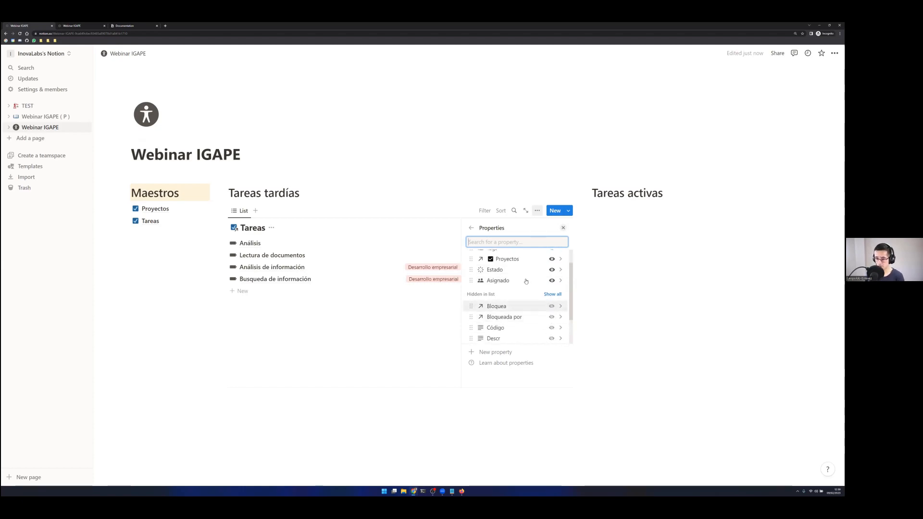
{"action": "left_click", "coordinate": [288, 403]}
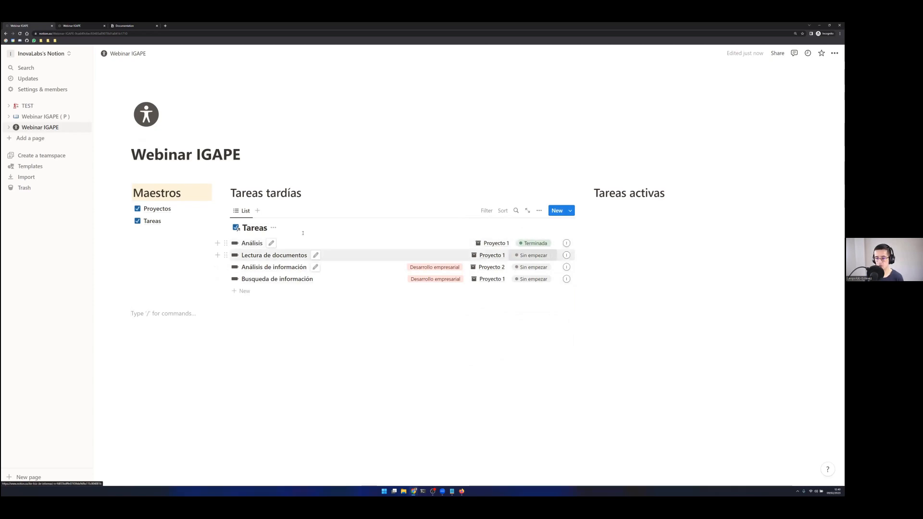
- Show the Fechas property in the Tareas tardías list as well
{"action": "left_click", "coordinate": [539, 214]}
{"action": "left_click", "coordinate": [555, 284]}
{"action": "scroll", "coordinate": [548, 322], "scroll_direction": "down", "scroll_amount": 3}
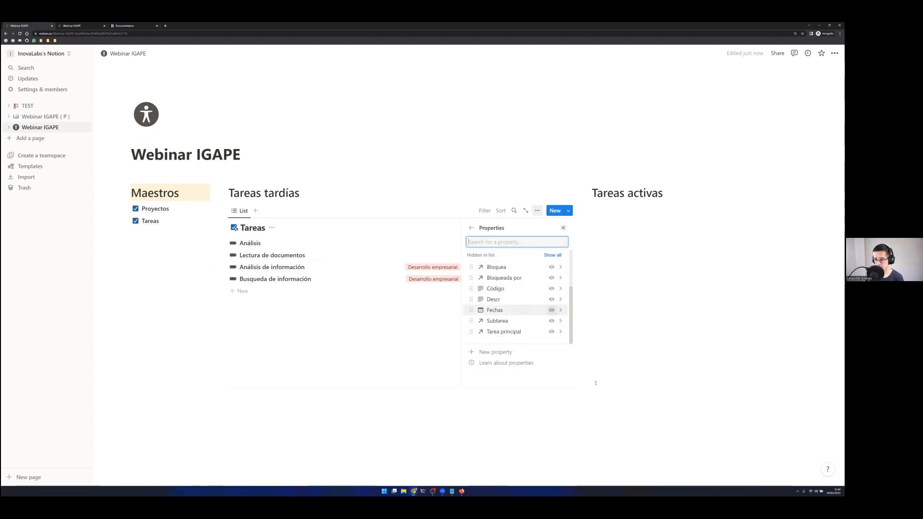
{"action": "left_click", "coordinate": [484, 369]}
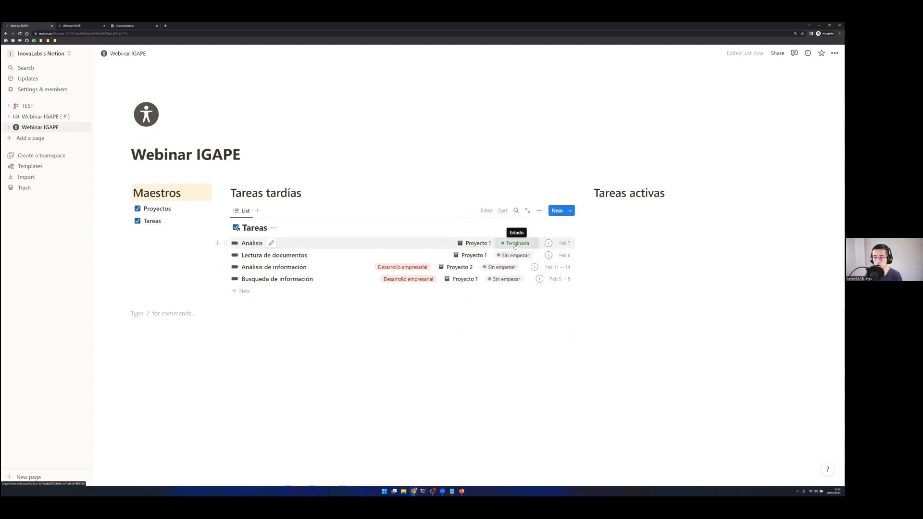
- Add a filter on the Fechas property to the Tareas tardías list
{"action": "left_click", "coordinate": [486, 210]}
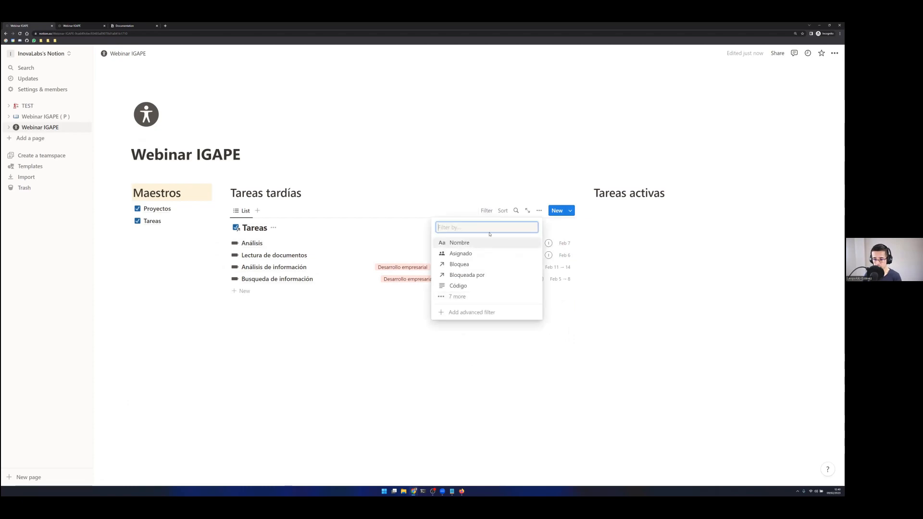
{"action": "left_click", "coordinate": [456, 296]}
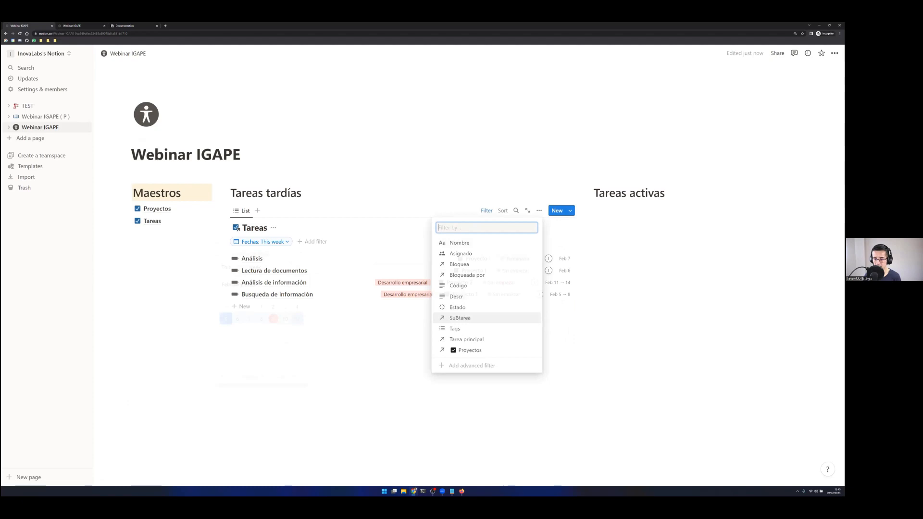
{"action": "left_click", "coordinate": [457, 318]}
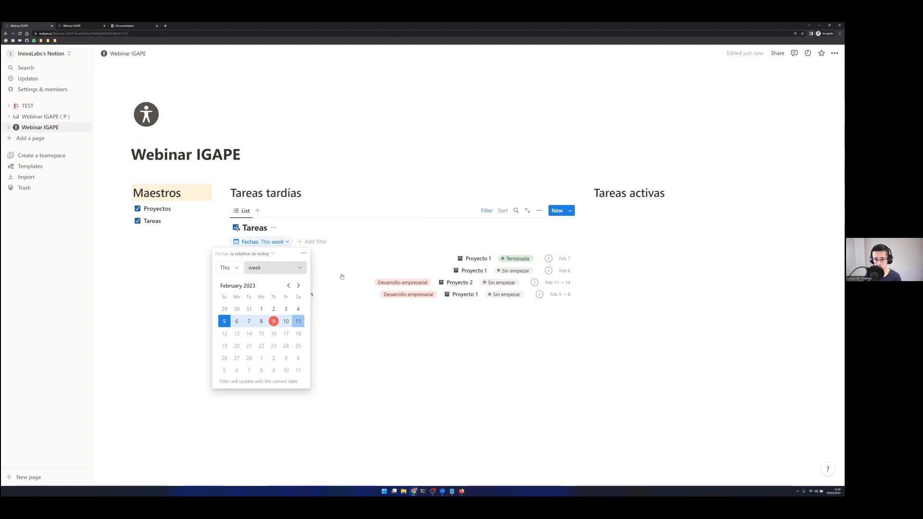
- Set the Fechas filter's condition to "Is on or before" February 9, 2023
{"action": "left_click", "coordinate": [232, 270]}
{"action": "left_click", "coordinate": [235, 269]}
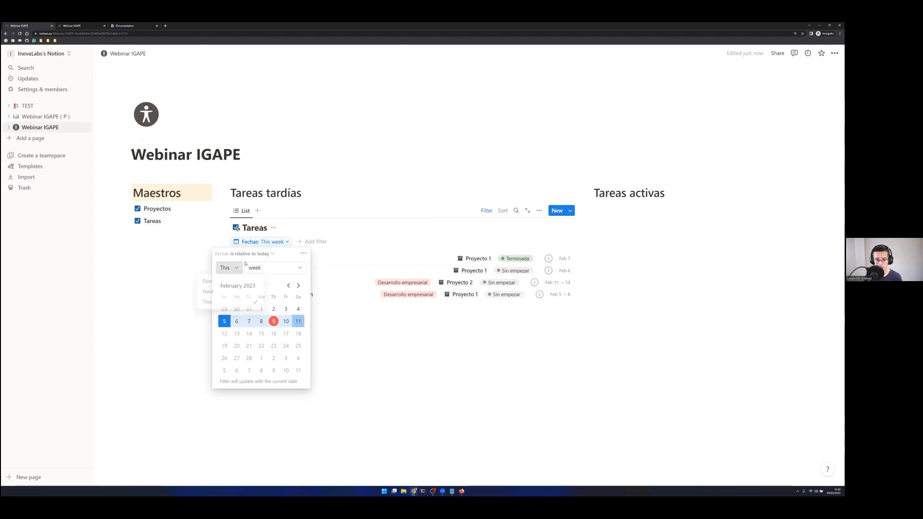
{"action": "left_click", "coordinate": [273, 229]}
{"action": "left_click", "coordinate": [264, 242]}
{"action": "left_click", "coordinate": [264, 267]}
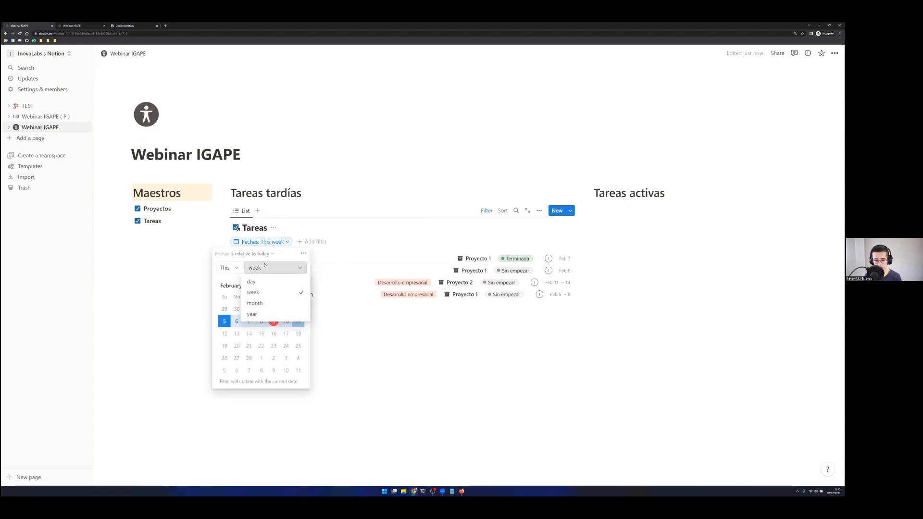
{"action": "left_click", "coordinate": [257, 257]}
{"action": "left_click", "coordinate": [260, 254]}
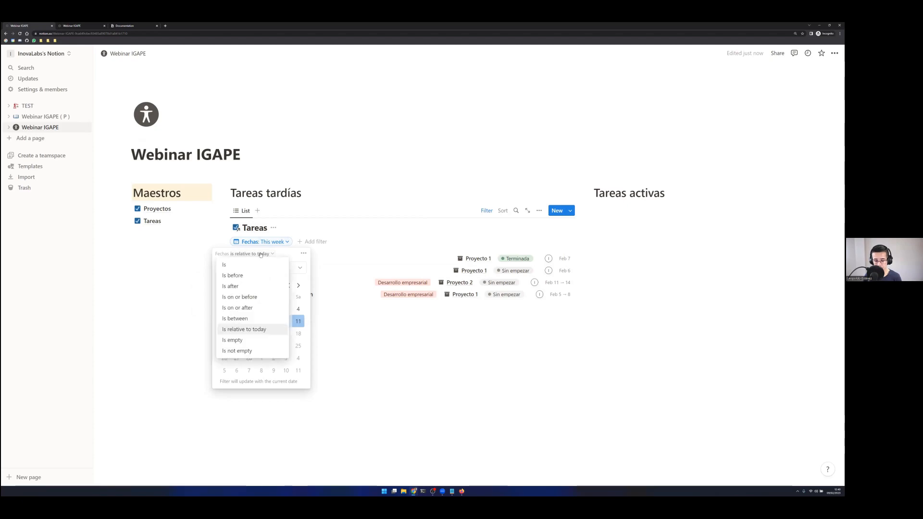
{"action": "left_click", "coordinate": [261, 255]}
{"action": "left_click", "coordinate": [260, 255]}
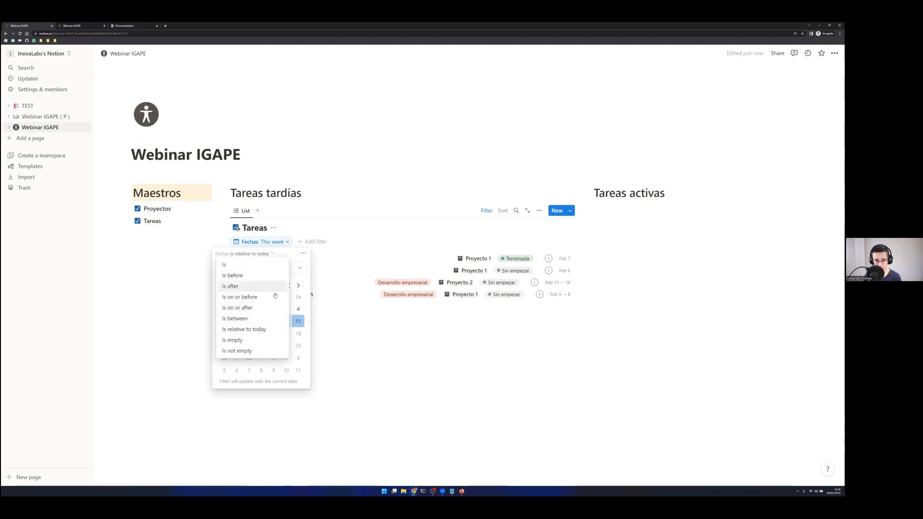
{"action": "left_click", "coordinate": [241, 297]}
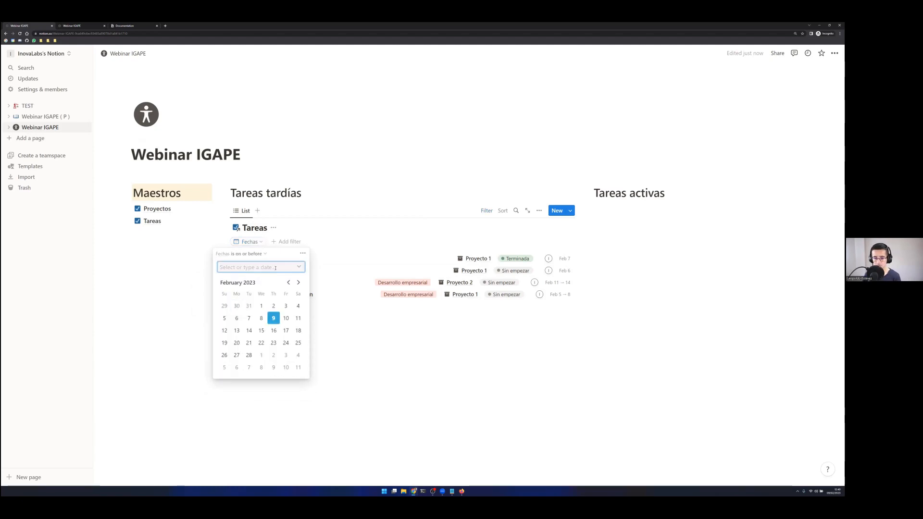
{"action": "left_click", "coordinate": [273, 320]}
{"action": "left_click", "coordinate": [363, 392]}
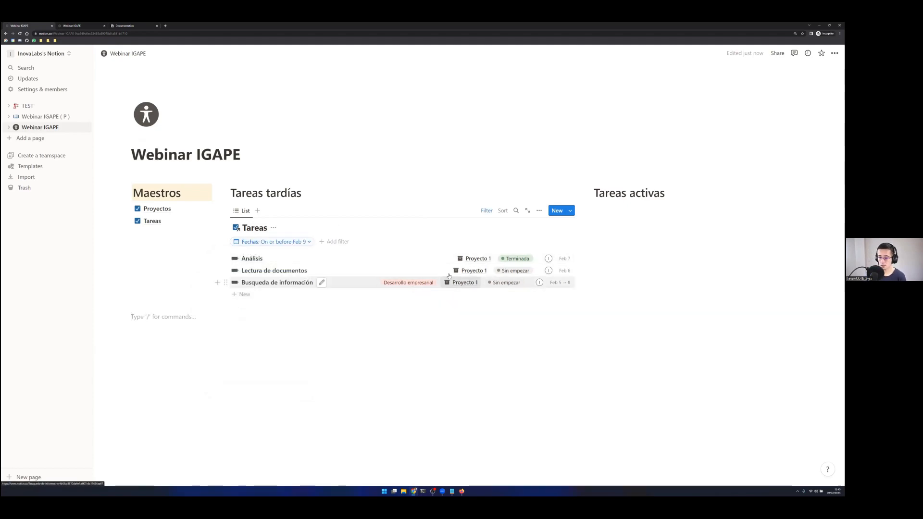
- Check the task dates on the Gantt view of the Tareas database and return to the Webinar IGAPE page
{"action": "left_click", "coordinate": [182, 216]}
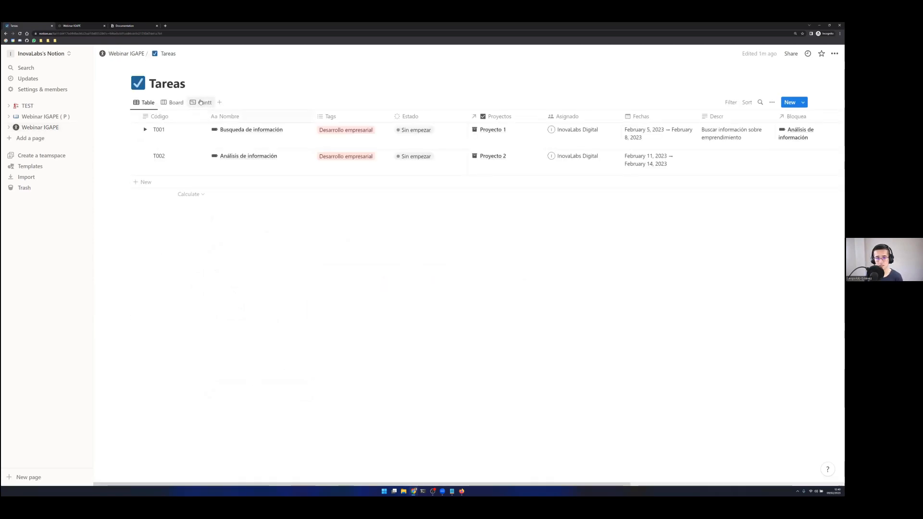
{"action": "left_click", "coordinate": [201, 102]}
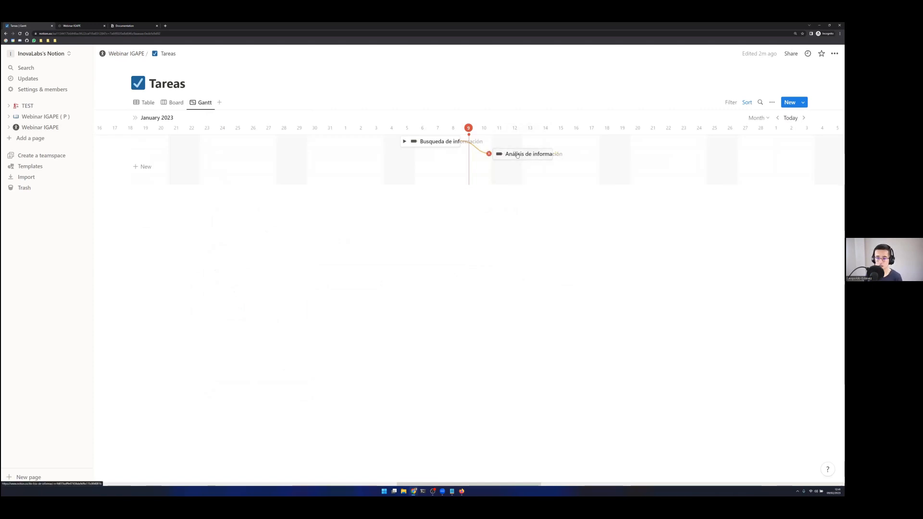
{"action": "left_click", "coordinate": [126, 53]}
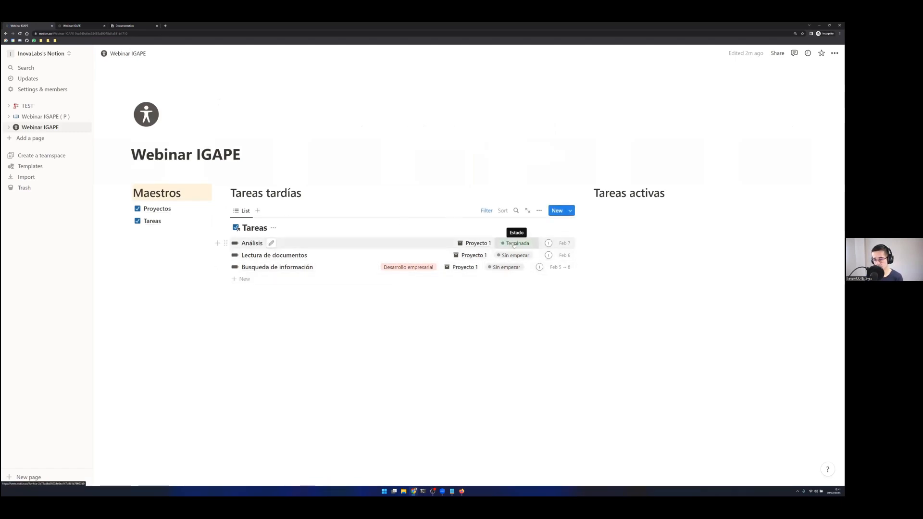
- Add a second filter on Estado to the Tareas tardías list, including the To-do and In Progress groups
{"action": "left_click", "coordinate": [484, 211]}
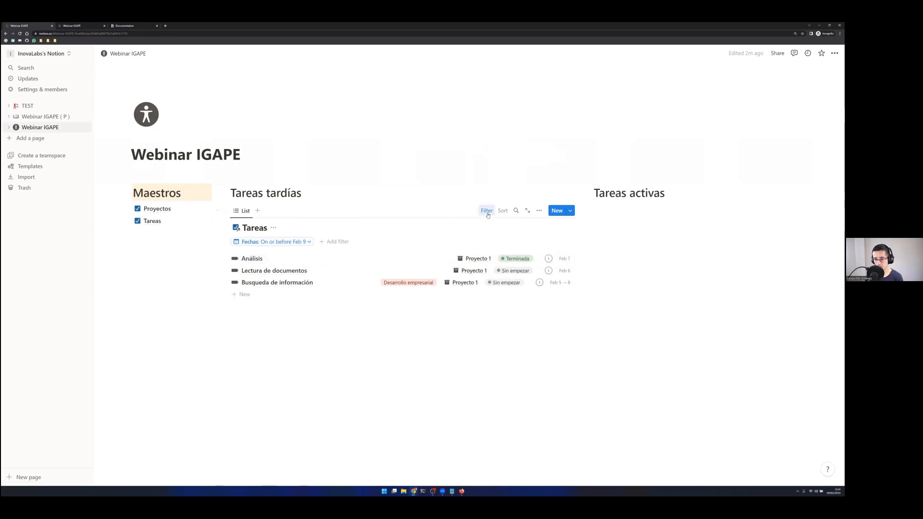
{"action": "left_click", "coordinate": [335, 241]}
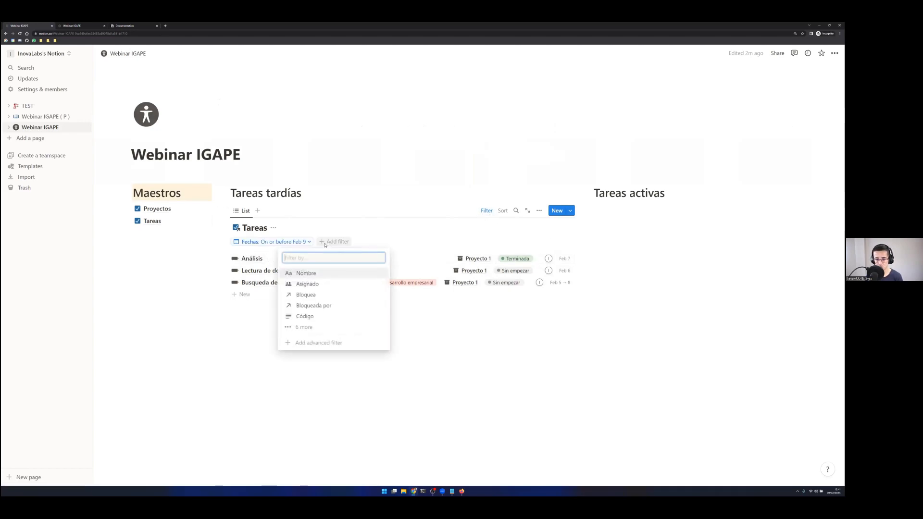
{"action": "left_click", "coordinate": [306, 326]}
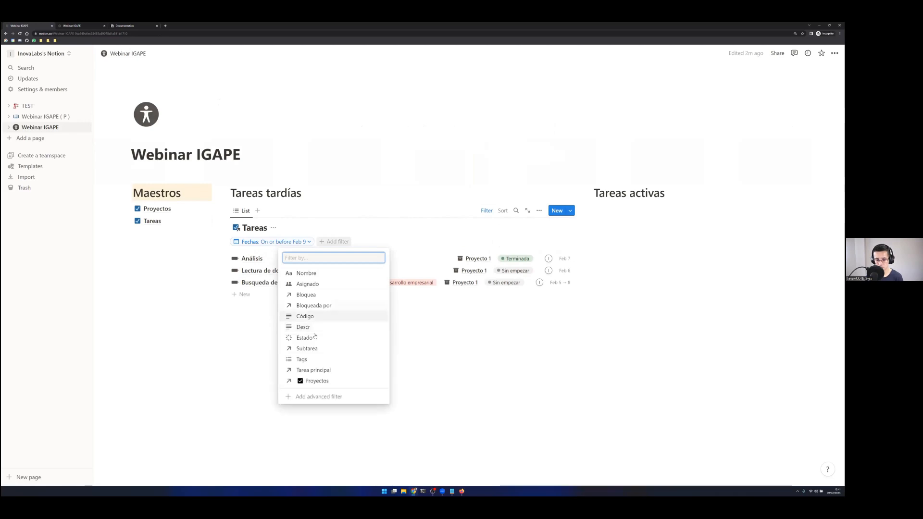
{"action": "left_click", "coordinate": [311, 338]}
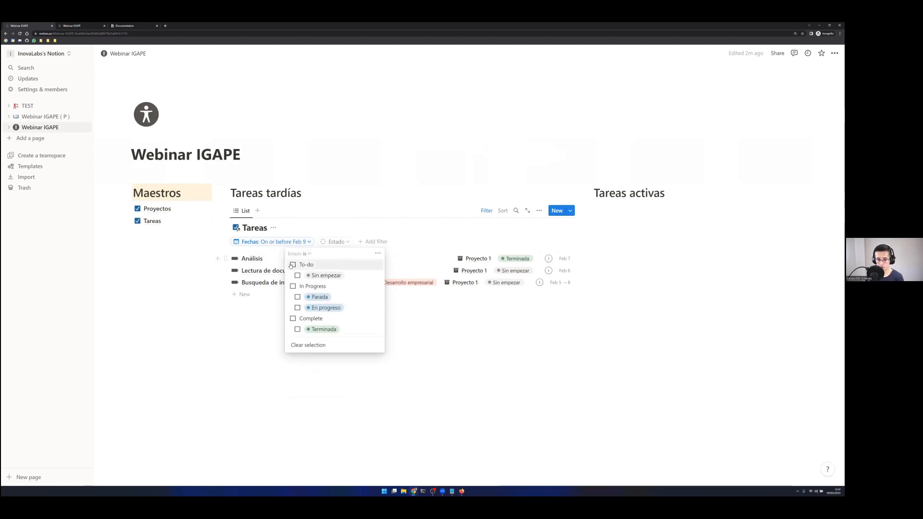
{"action": "left_click", "coordinate": [293, 265]}
{"action": "left_click", "coordinate": [293, 286]}
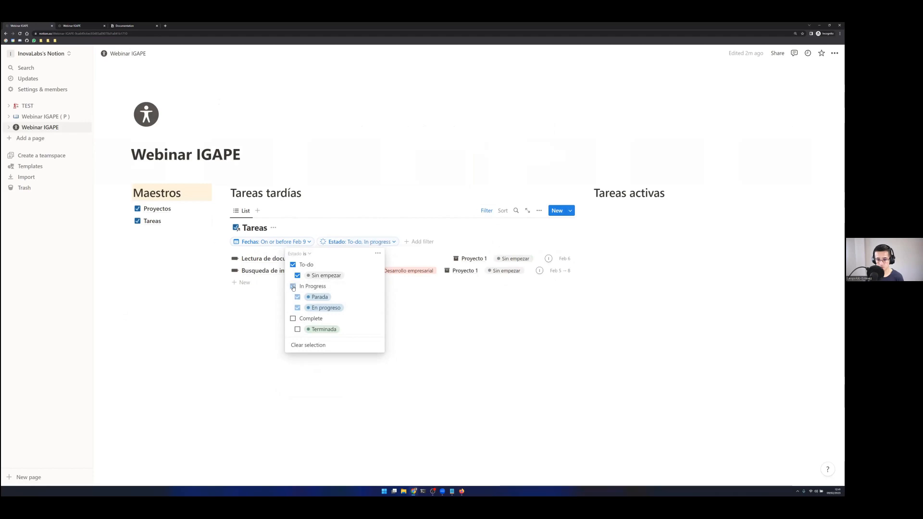
- Narrow the Tareas tardías column to give the Tareas activas column more width
{"action": "left_click", "coordinate": [286, 324]}
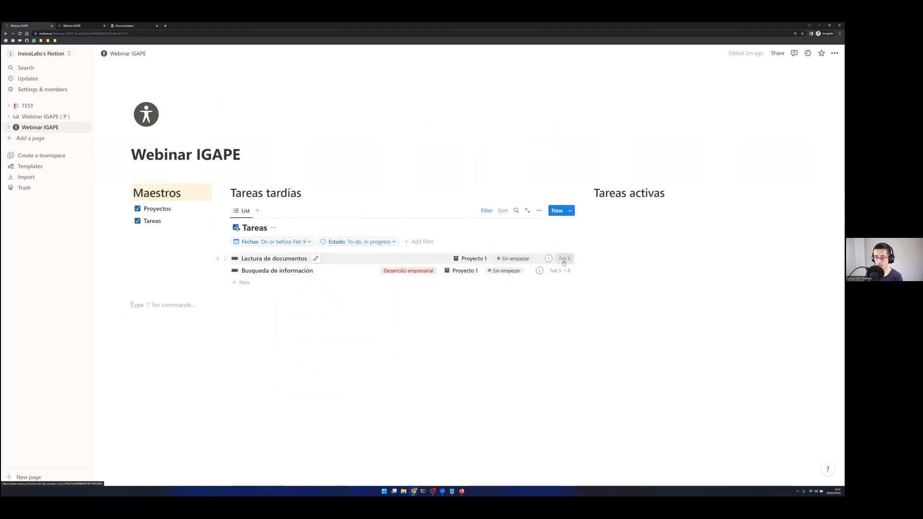
{"action": "mouse_move", "coordinate": [581, 194]}
{"action": "left_mouse_down"}
{"action": "mouse_move", "coordinate": [398, 242]}
{"action": "mouse_move", "coordinate": [413, 241]}
{"action": "left_mouse_up"}
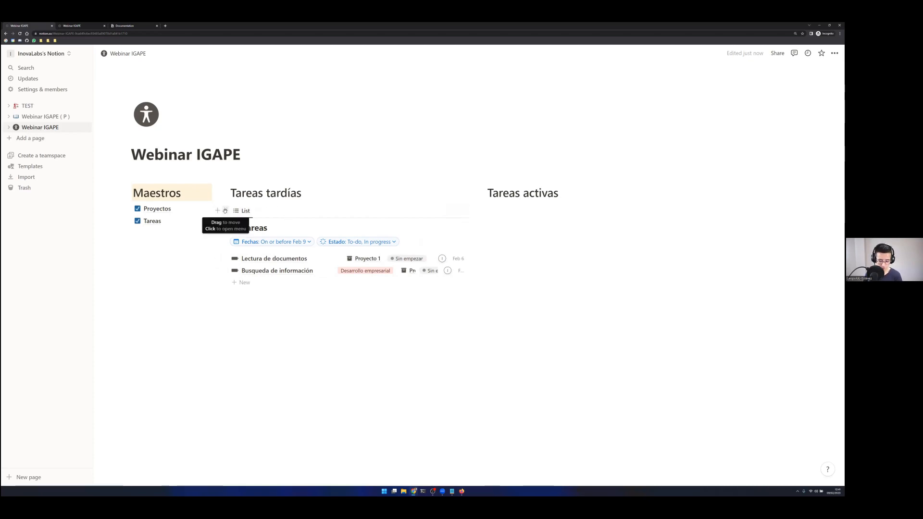
- Duplicate the filtered Tareas list under Tareas tardías and place the copy below the Tareas activas heading
{"action": "left_click", "coordinate": [225, 211]}
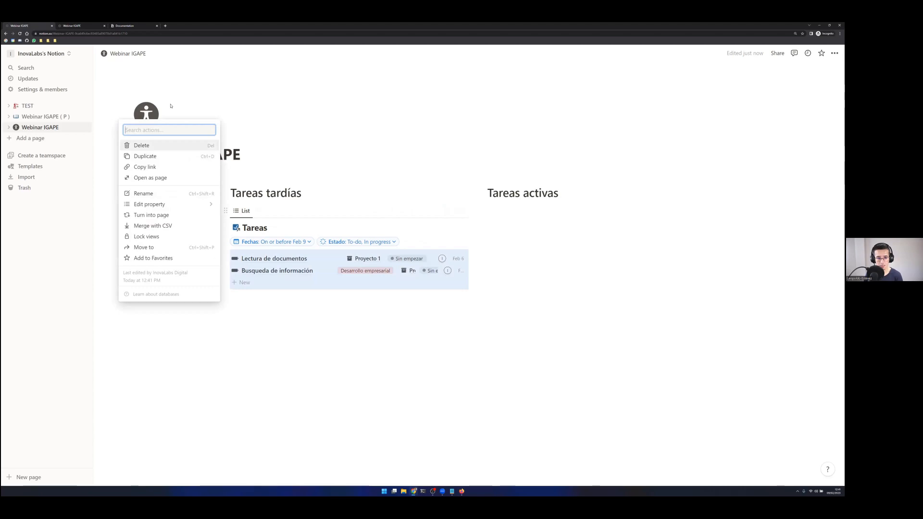
{"action": "left_click", "coordinate": [161, 156]}
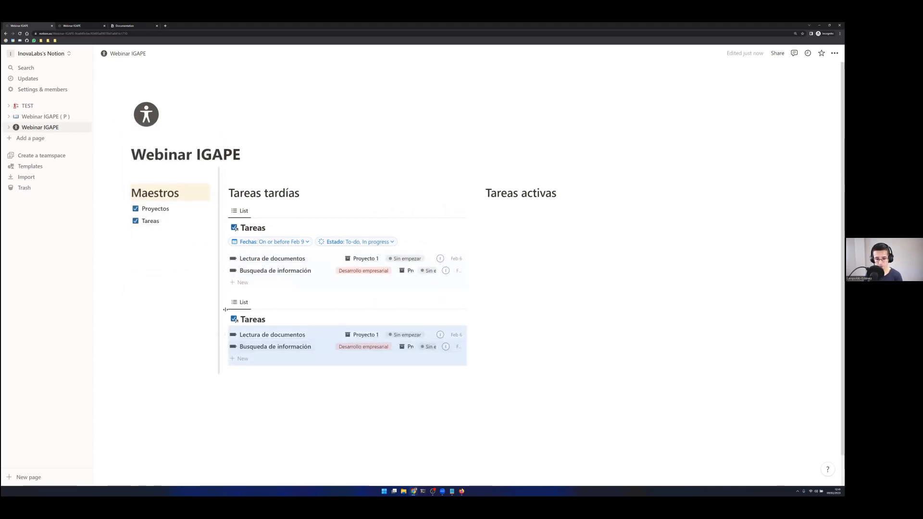
{"action": "left_click_drag", "start_coordinate": [223, 302], "coordinate": [503, 215]}
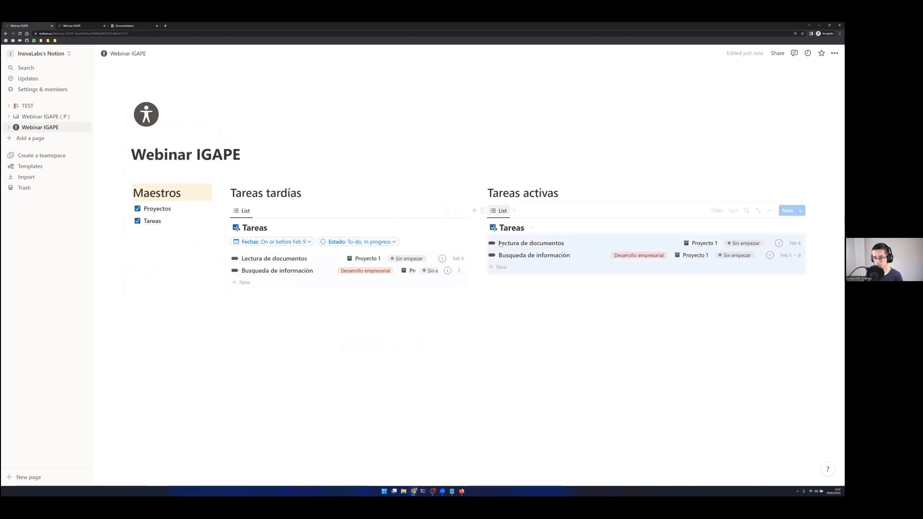
- Clear the date from the Fechas filter of the Tareas activas list
{"action": "left_click", "coordinate": [716, 211]}
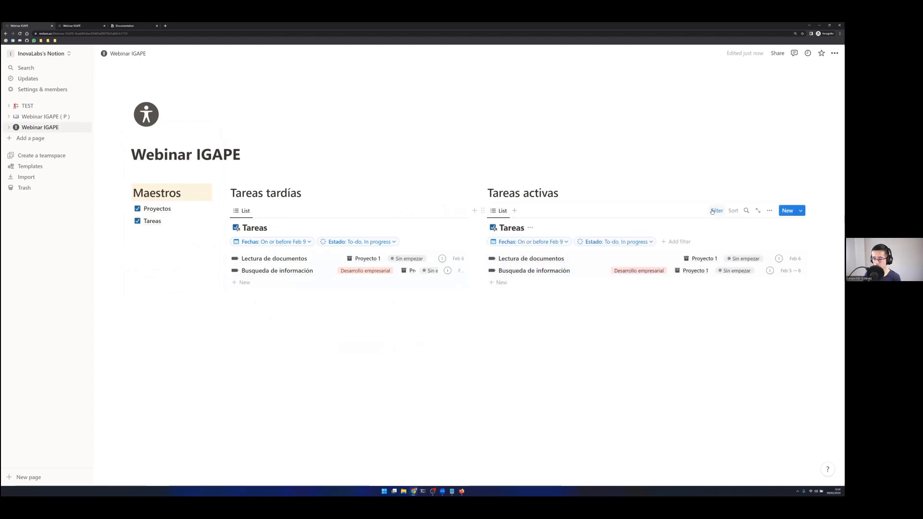
{"action": "left_click", "coordinate": [557, 244]}
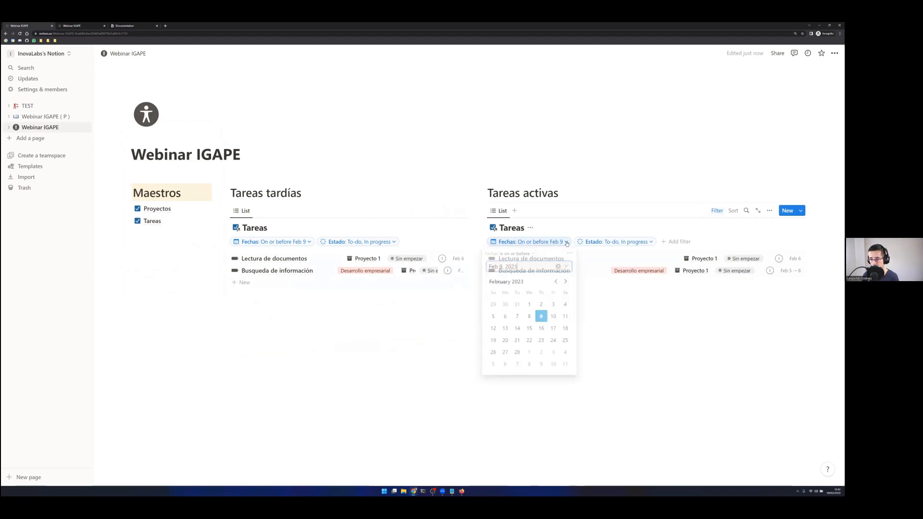
{"action": "left_click", "coordinate": [559, 266]}
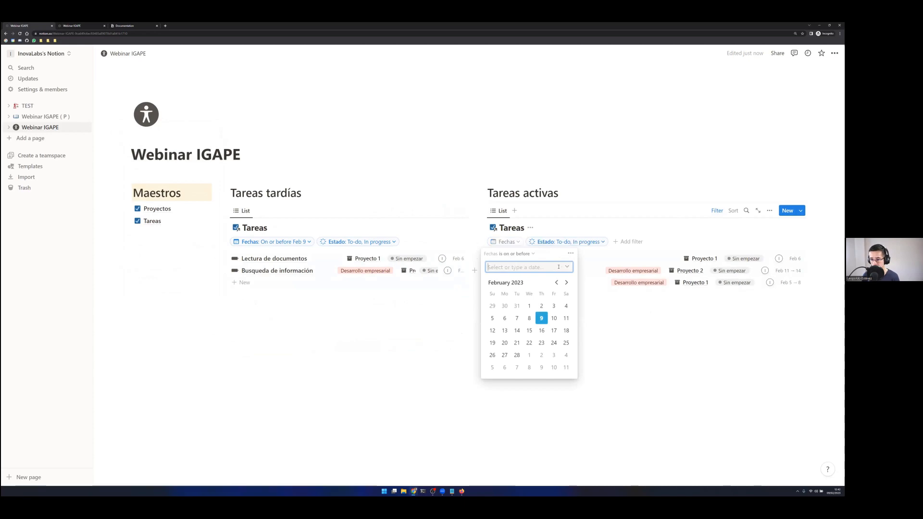
{"action": "left_click", "coordinate": [628, 370]}
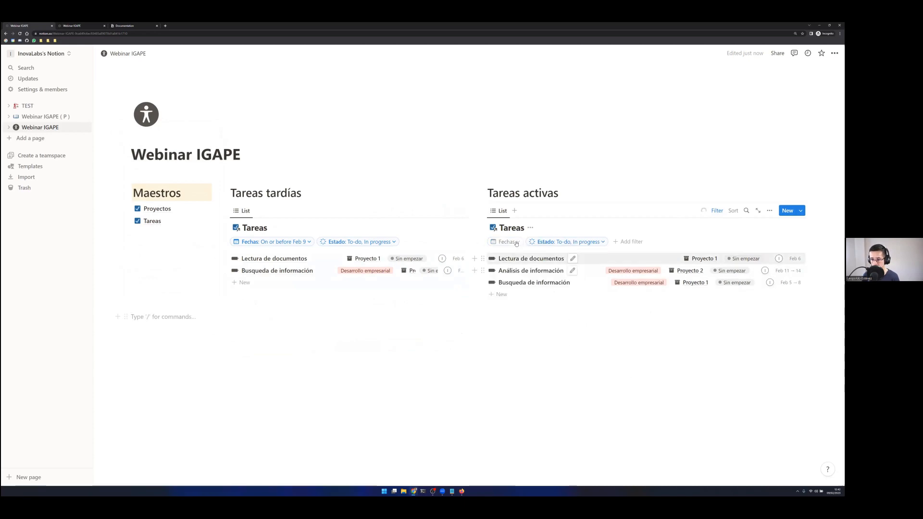
- Exclude the To-do group from the Tareas activas list's Estado filter, keeping only In Progress
{"action": "left_click", "coordinate": [604, 242]}
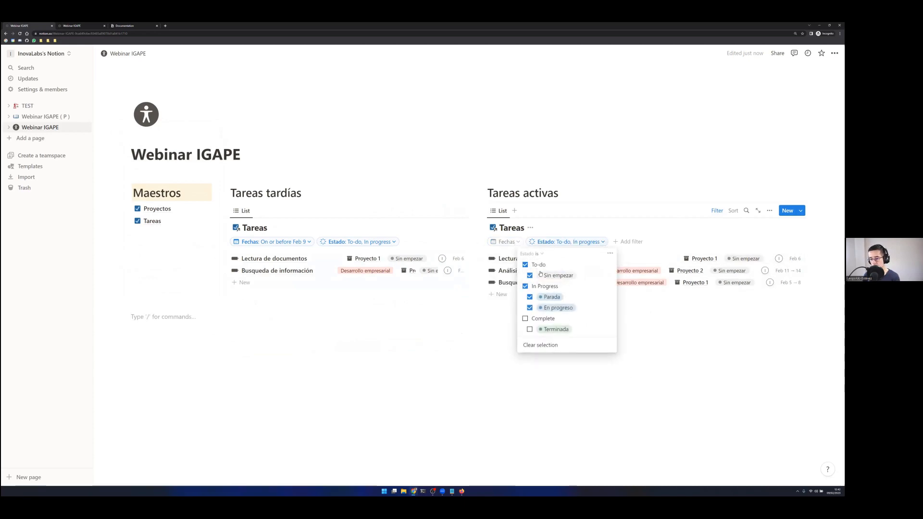
{"action": "left_click", "coordinate": [525, 265]}
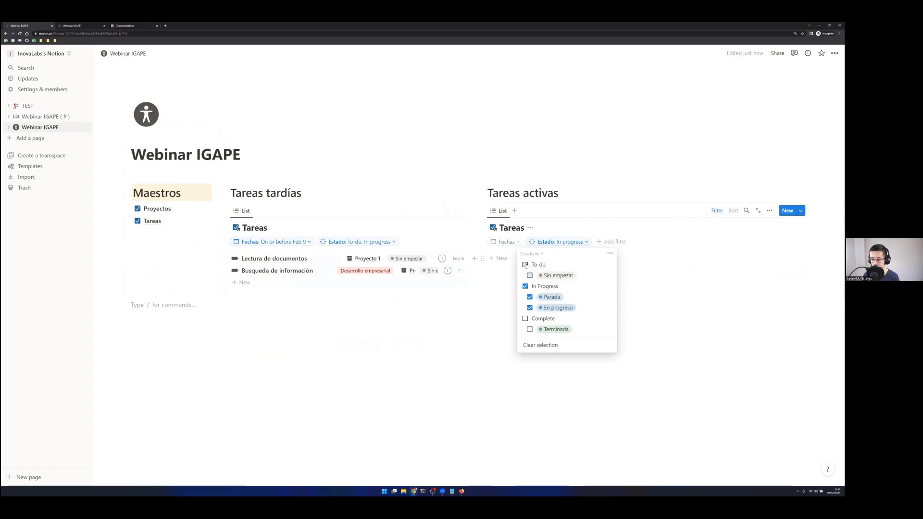
{"action": "left_click", "coordinate": [486, 376]}
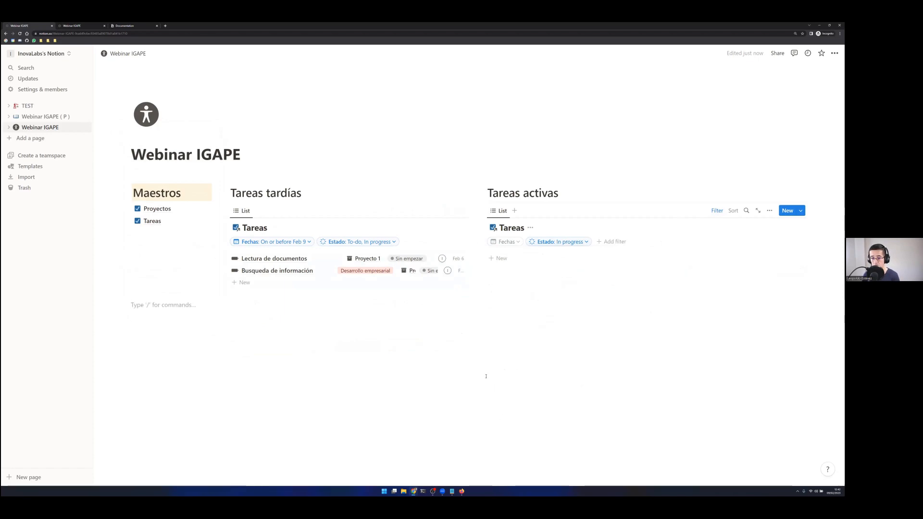
- Set the Estado of the Lectura de documentos task to Parada
{"action": "left_click", "coordinate": [405, 258]}
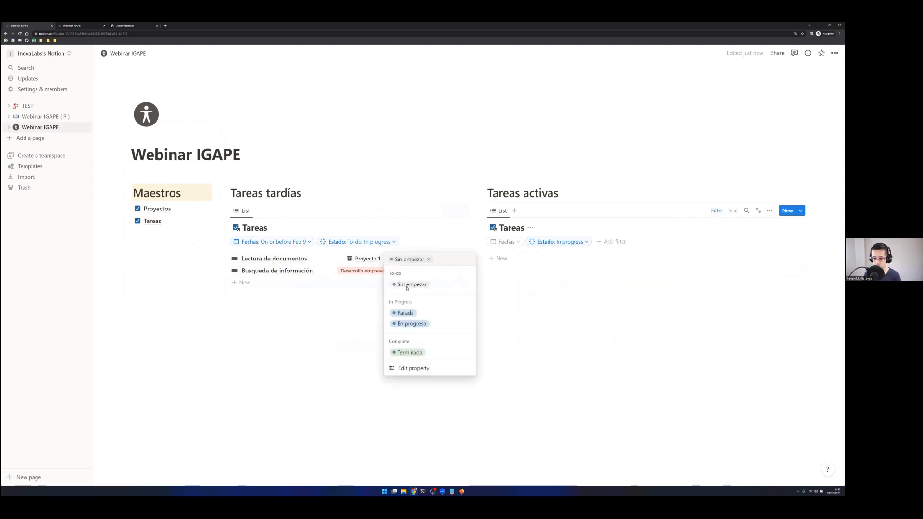
{"action": "left_click", "coordinate": [403, 311]}
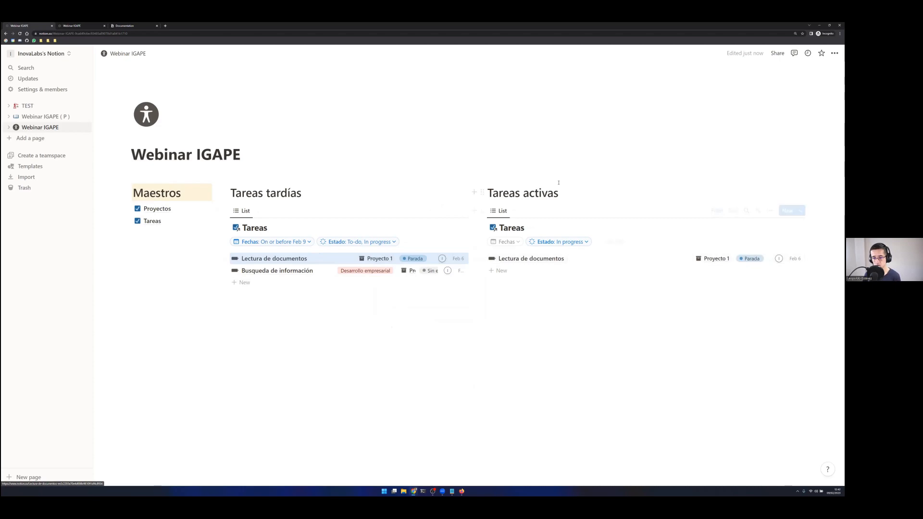
- Insert a linked view of the Tareas database below the columns, copying its existing Gantt view, and bring the timeline to today
{"action": "left_click", "coordinate": [183, 302]}
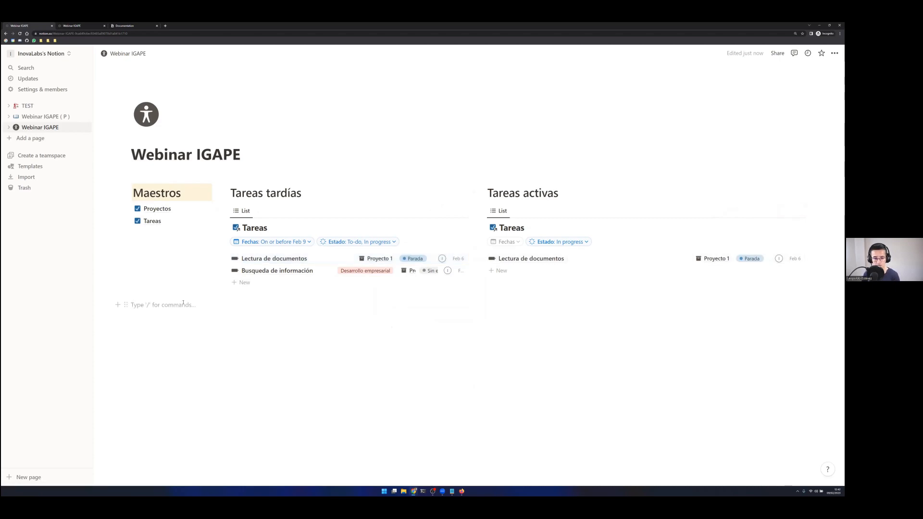
{"action": "type", "text": "/"}
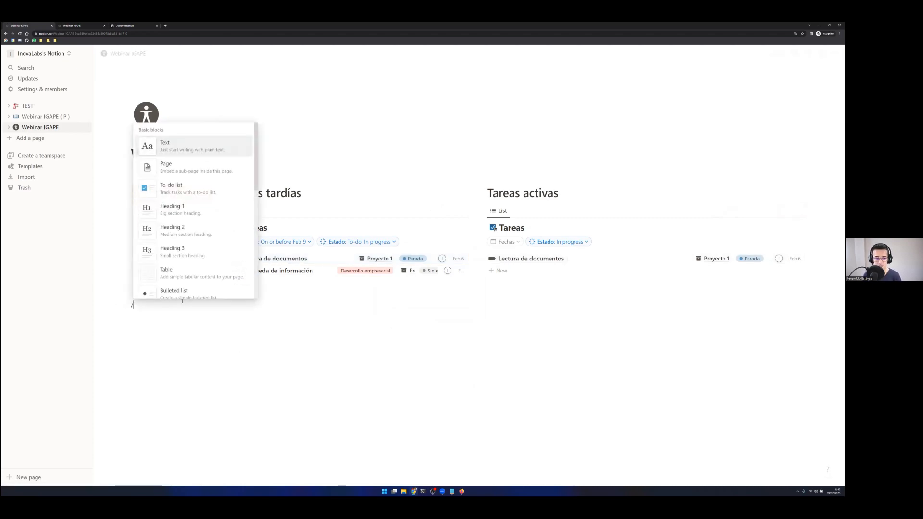
{"action": "scroll", "coordinate": [203, 215], "scroll_direction": "down", "scroll_amount": 5}
{"action": "scroll", "coordinate": [206, 226], "scroll_direction": "down", "scroll_amount": 5}
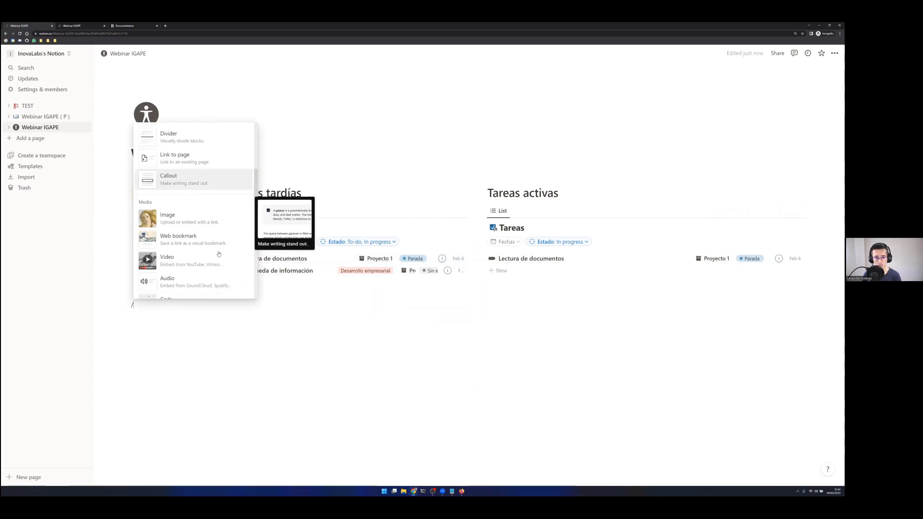
{"action": "scroll", "coordinate": [211, 235], "scroll_direction": "down", "scroll_amount": 3}
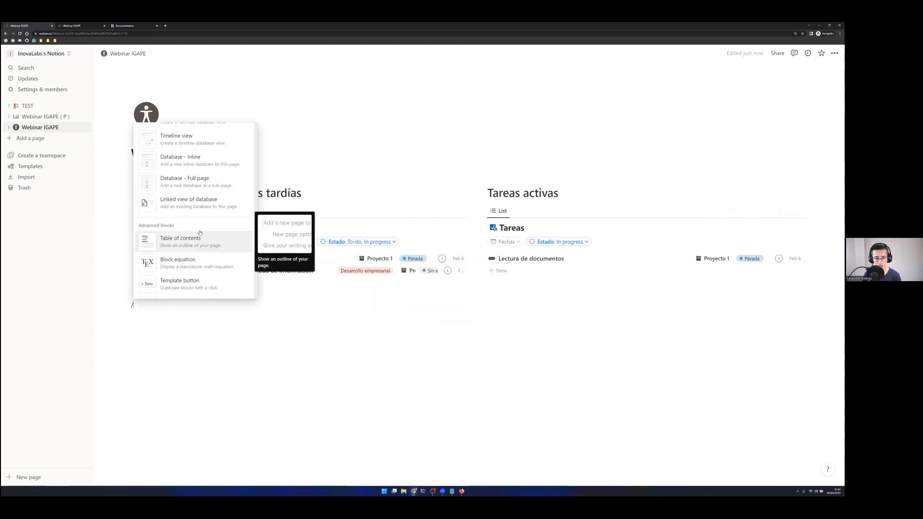
{"action": "left_click", "coordinate": [199, 207]}
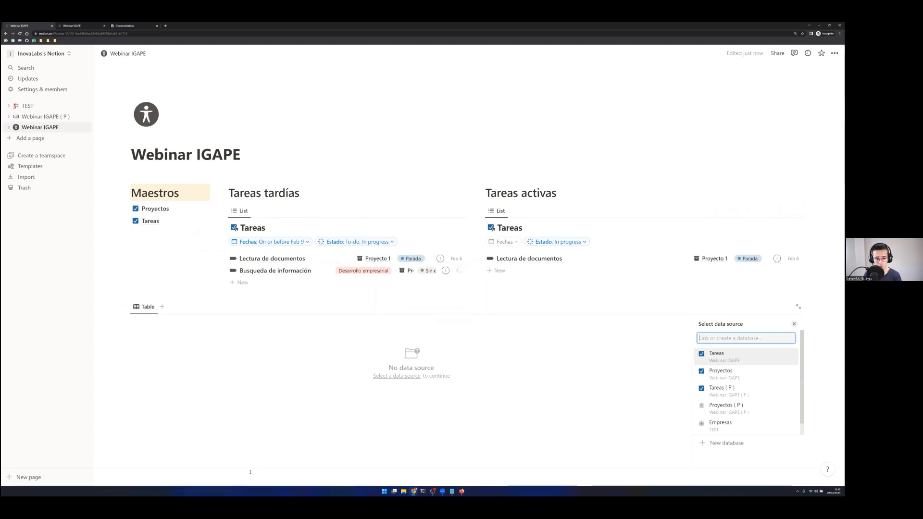
{"action": "left_click", "coordinate": [735, 356]}
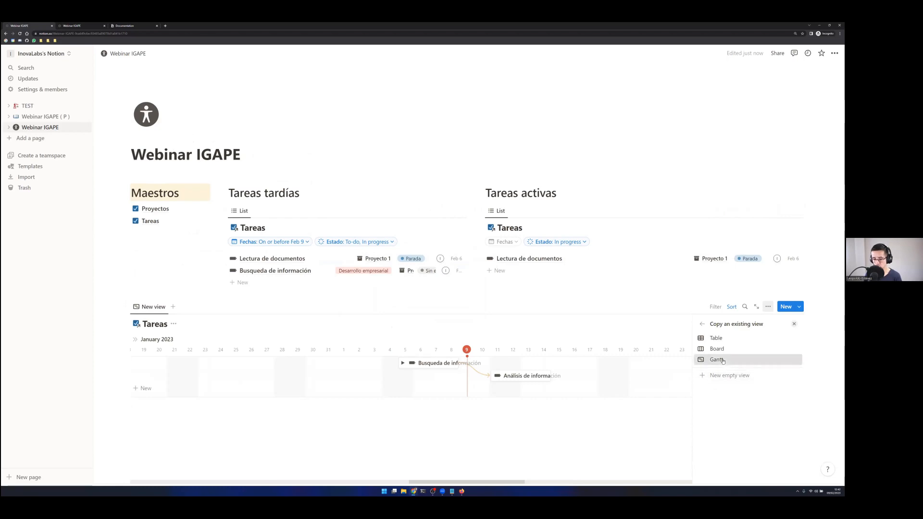
{"action": "left_click", "coordinate": [722, 361]}
{"action": "left_click", "coordinate": [547, 403]}
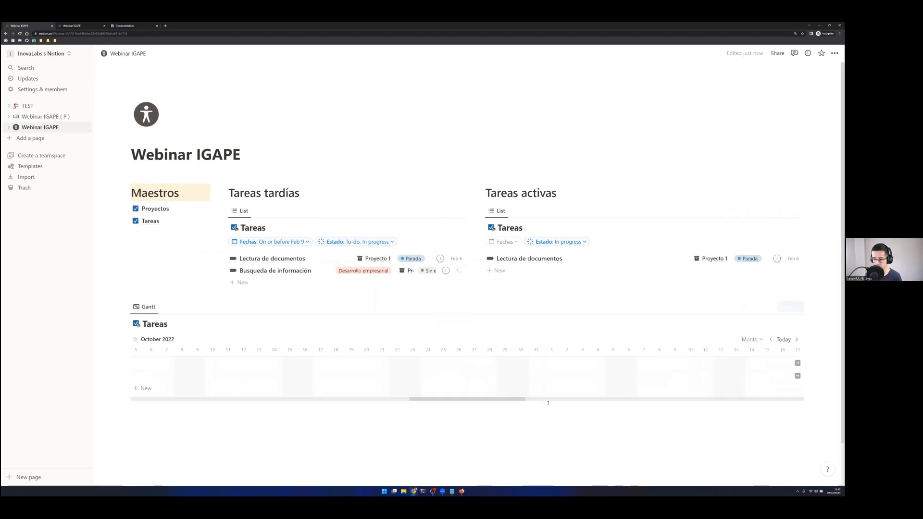
{"action": "left_click_drag", "start_coordinate": [508, 399], "coordinate": [726, 400]}
{"action": "left_click", "coordinate": [783, 339]}
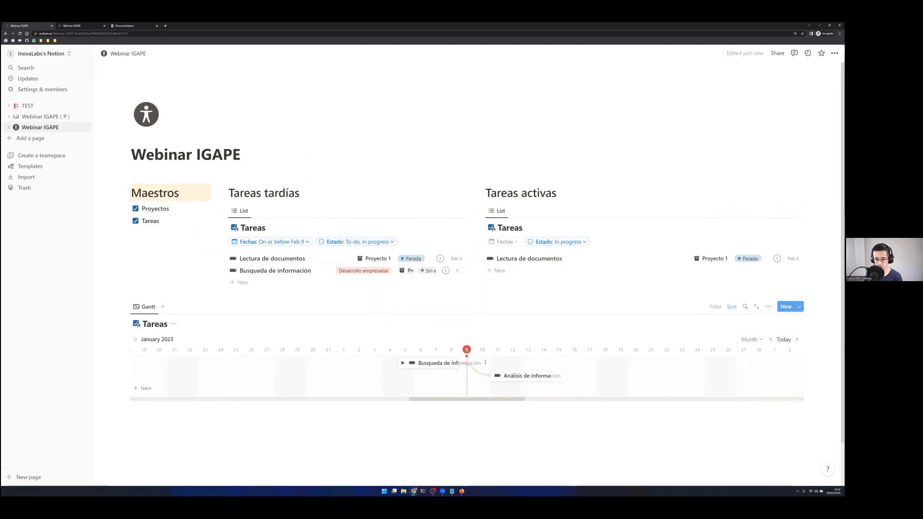
- Add a second view to the lower Tareas block by copying the existing Board view
{"action": "left_click", "coordinate": [163, 306]}
{"action": "left_click", "coordinate": [711, 361]}
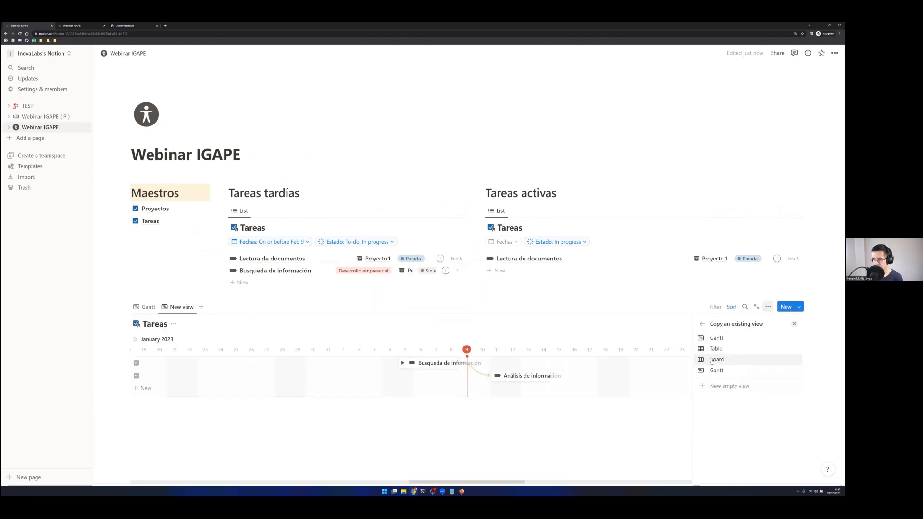
{"action": "left_click", "coordinate": [716, 367]}
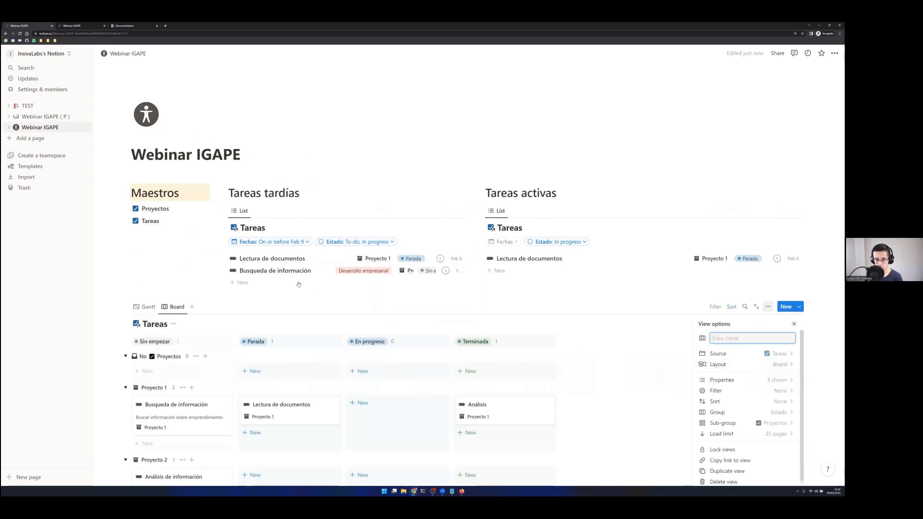
{"action": "left_click", "coordinate": [428, 333]}
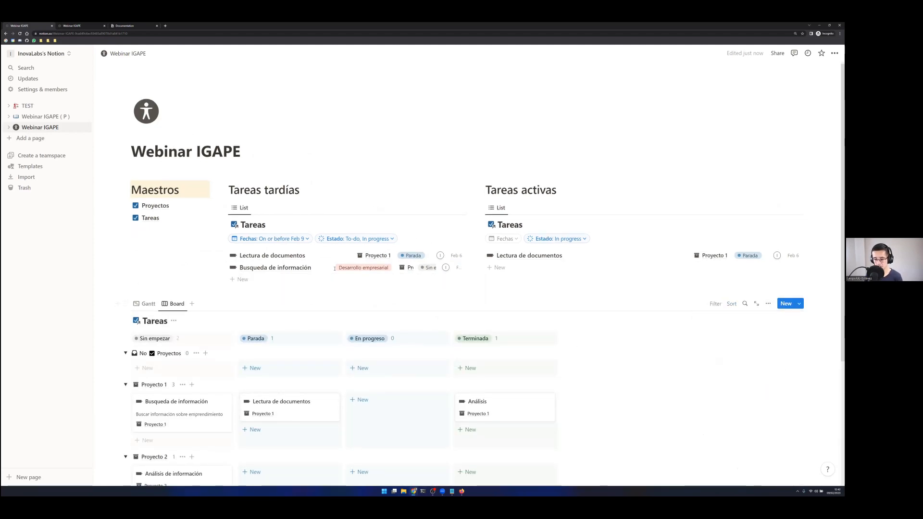
- Move the Lectura de documentos card to Terminada on the board and back to Parada
{"action": "scroll", "coordinate": [338, 236], "scroll_direction": "down", "scroll_amount": 2}
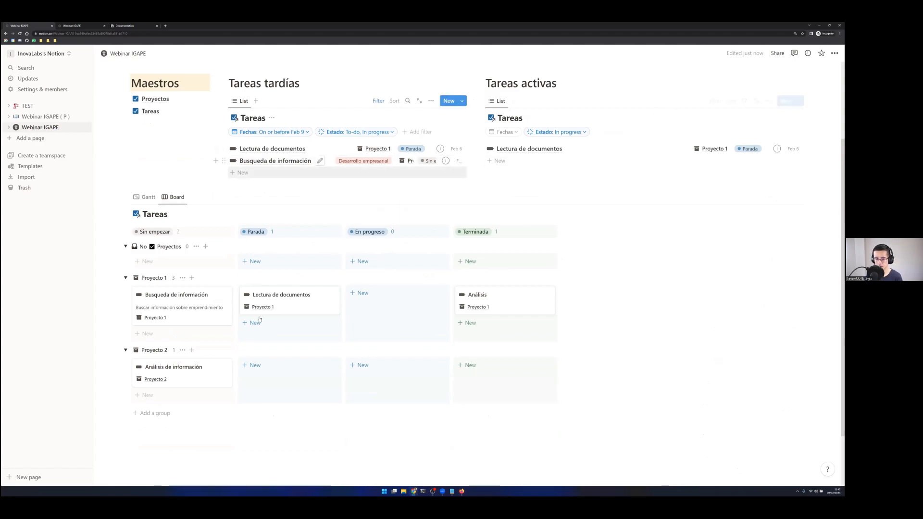
{"action": "left_click_drag", "start_coordinate": [416, 338], "coordinate": [480, 317]}
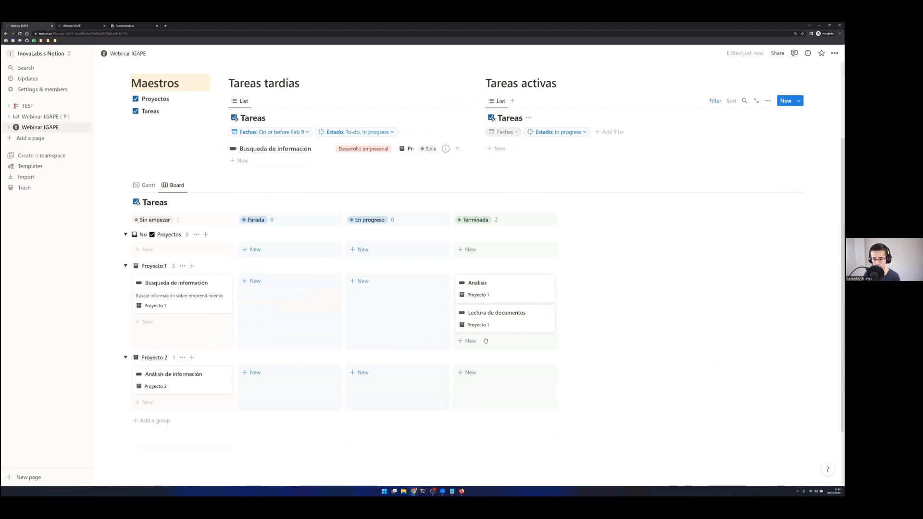
{"action": "left_click_drag", "start_coordinate": [504, 315], "coordinate": [288, 301]}
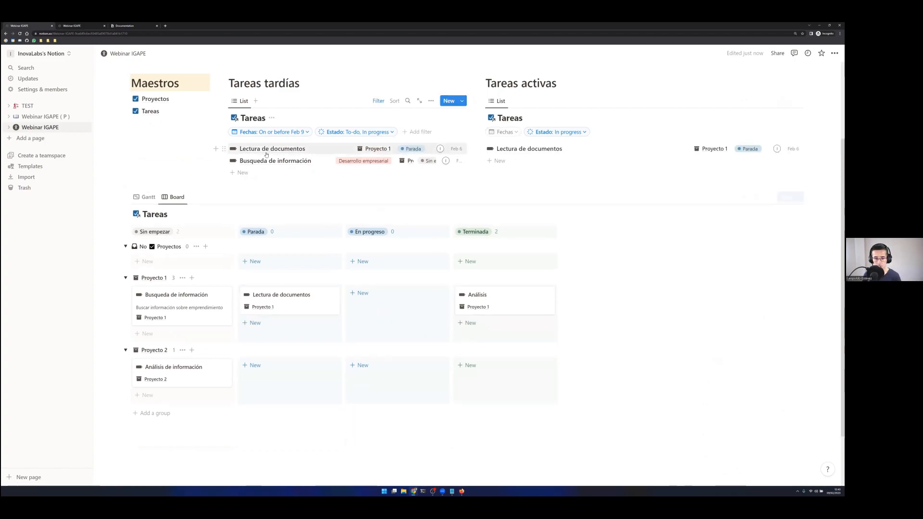
- Add a third view to the lower Tareas block, using the Tareas database as source and a new empty Calendar layout
{"action": "left_click", "coordinate": [192, 197]}
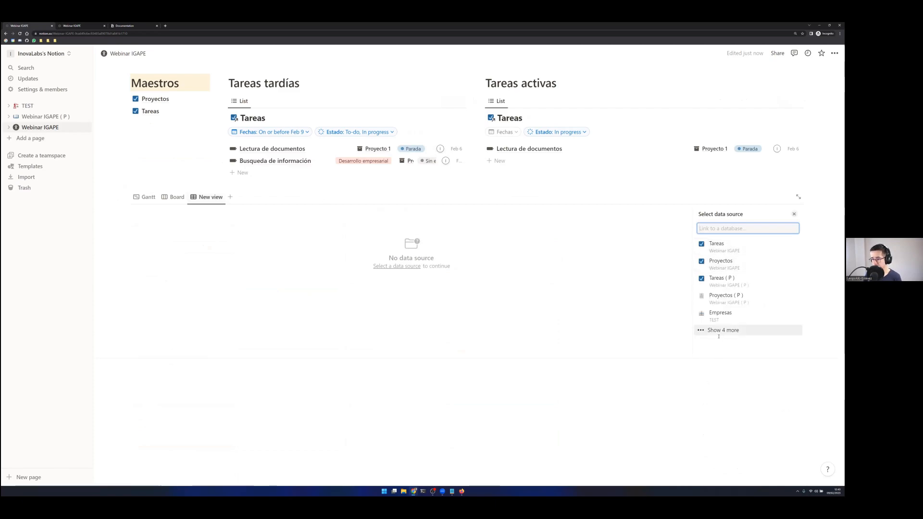
{"action": "left_click", "coordinate": [576, 273]}
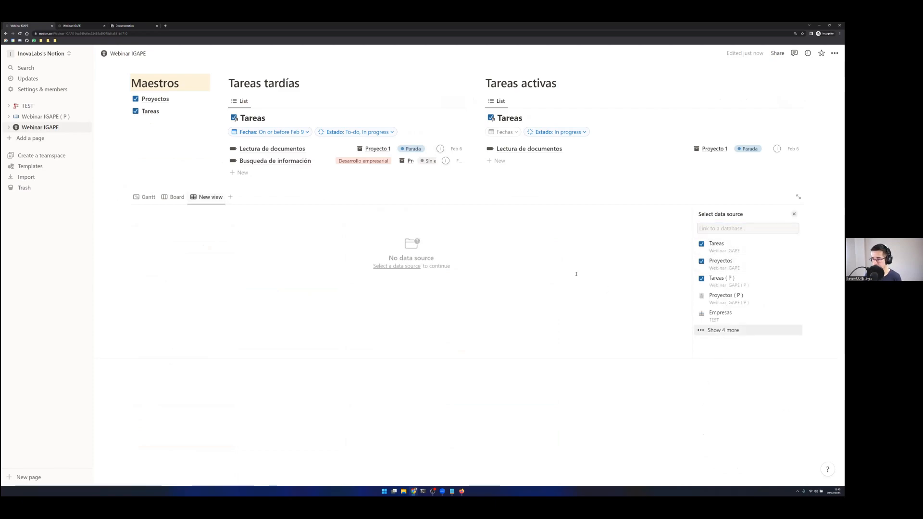
{"action": "left_click", "coordinate": [197, 251]}
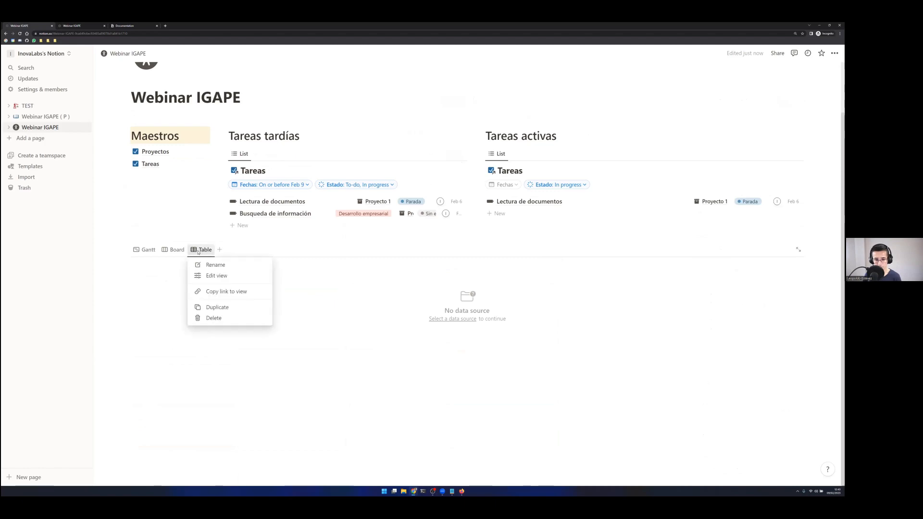
{"action": "left_click", "coordinate": [217, 276]}
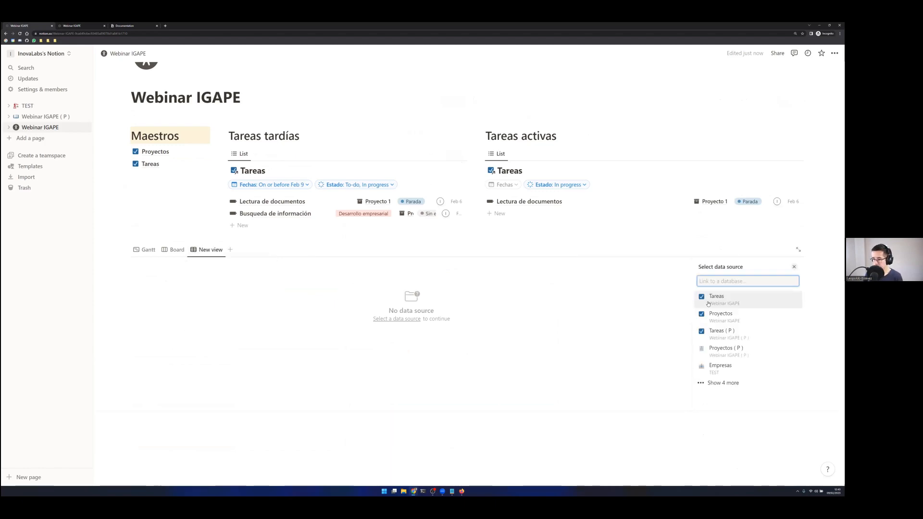
{"action": "left_click", "coordinate": [715, 298]}
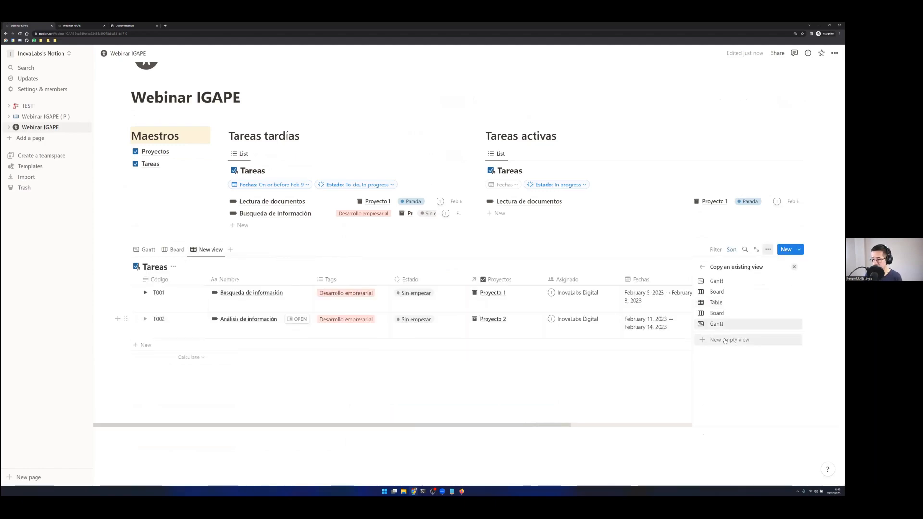
{"action": "left_click", "coordinate": [724, 340]}
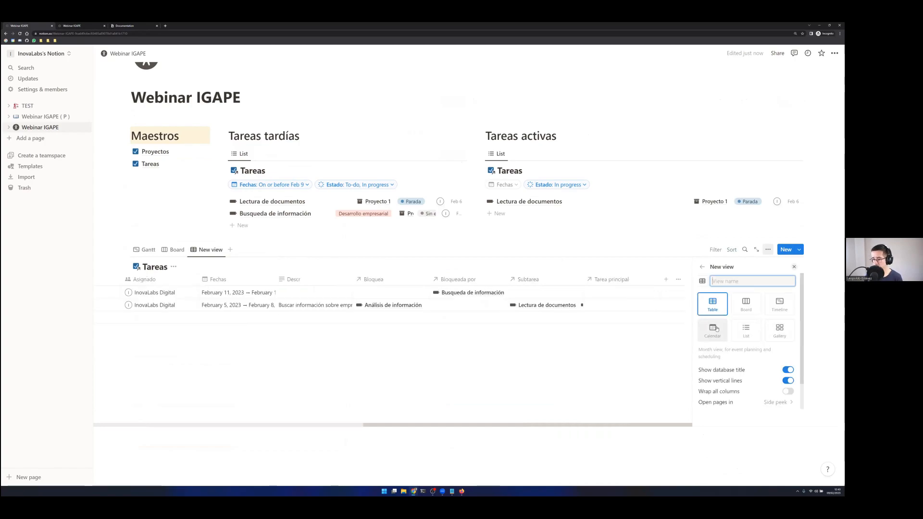
{"action": "left_click", "coordinate": [715, 328]}
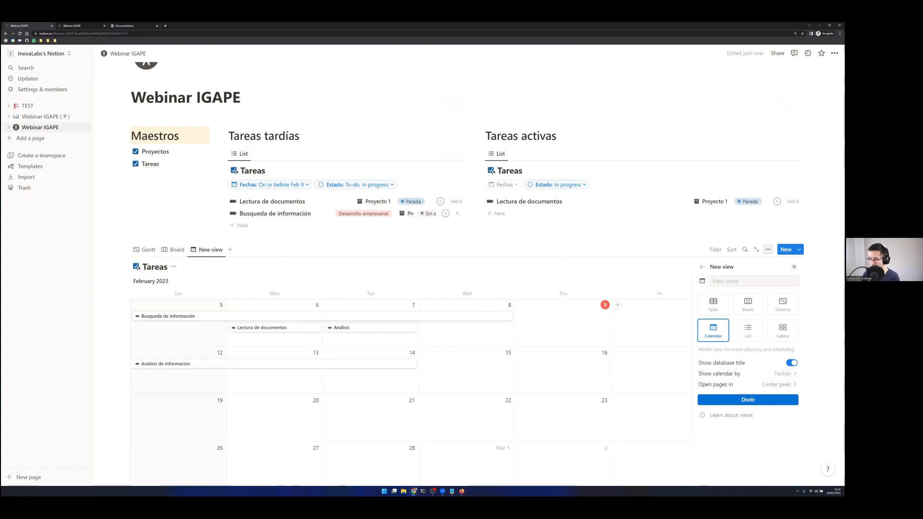
{"action": "left_click", "coordinate": [748, 399]}
- Show the Proyectos and Estado properties on the calendar's task cards
{"action": "left_click", "coordinate": [722, 322]}
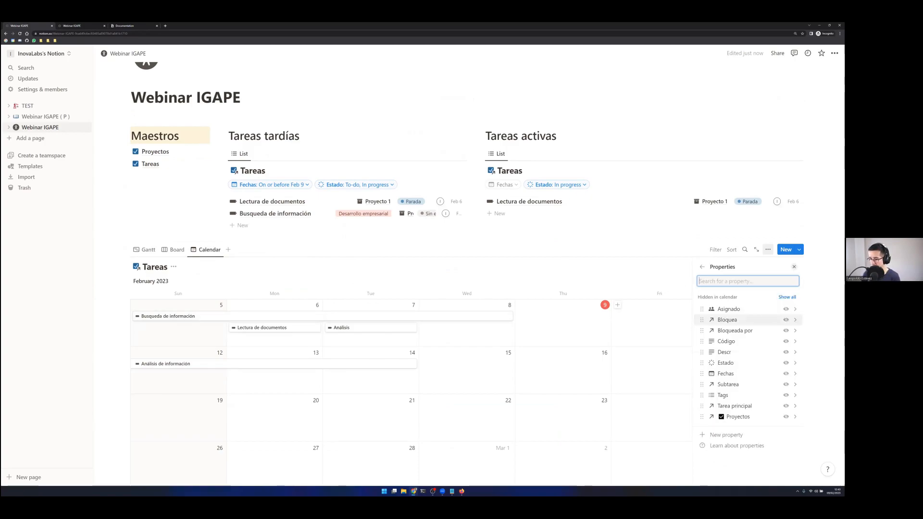
{"action": "left_click", "coordinate": [785, 416]}
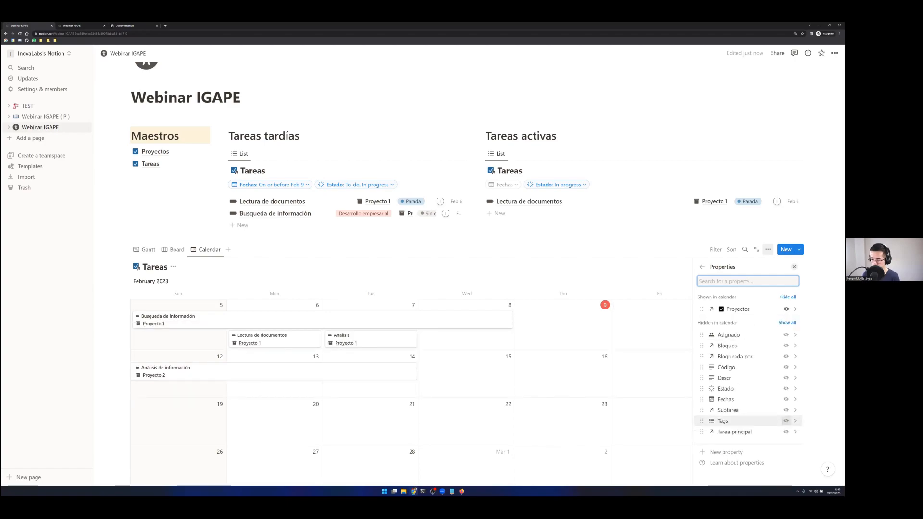
{"action": "left_click", "coordinate": [786, 388]}
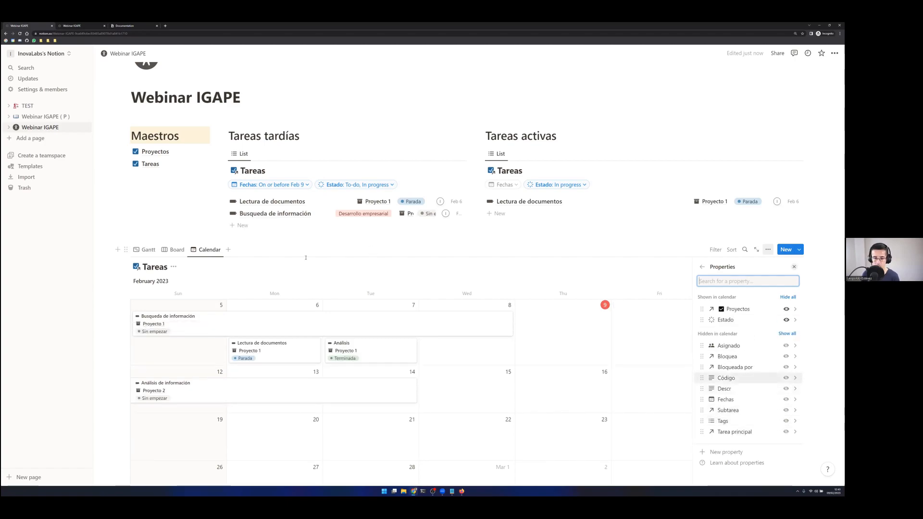
{"action": "left_click", "coordinate": [316, 273]}
- Create a task from the calendar on February 15, 2023 and extend its dates through February 17
{"action": "scroll", "coordinate": [448, 248], "scroll_direction": "down", "scroll_amount": 3}
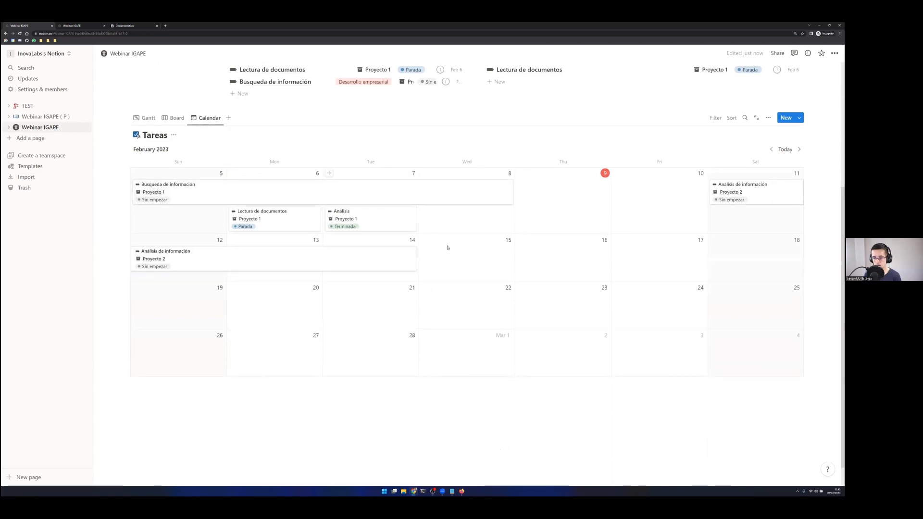
{"action": "left_click", "coordinate": [427, 240]}
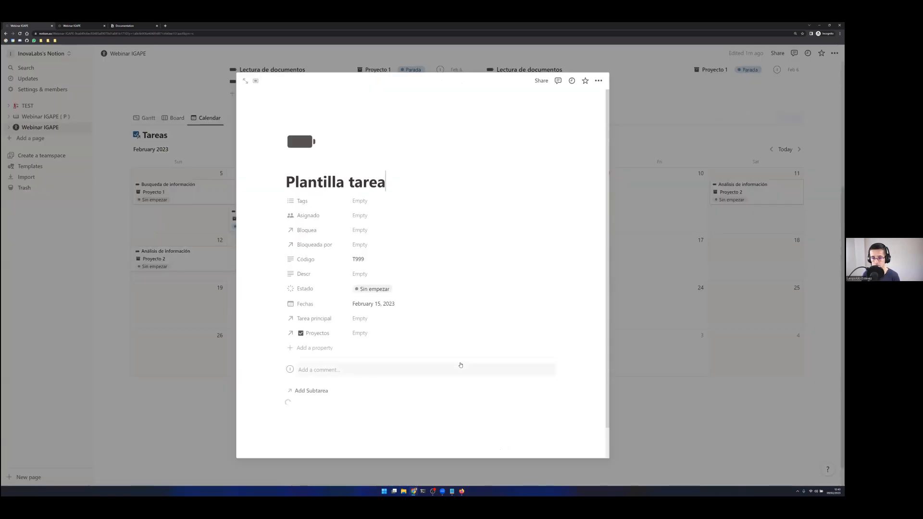
{"action": "scroll", "coordinate": [371, 255], "scroll_direction": "down", "scroll_amount": 1}
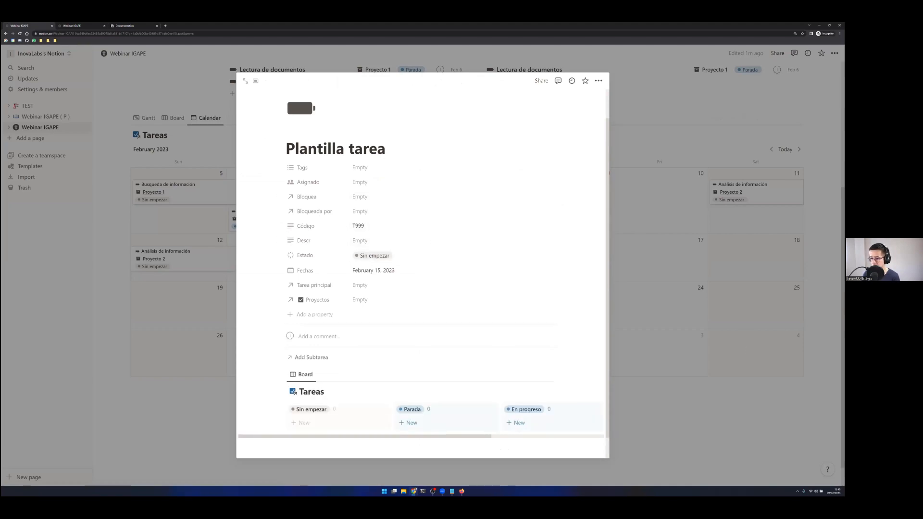
{"action": "key", "text": "Escape"}
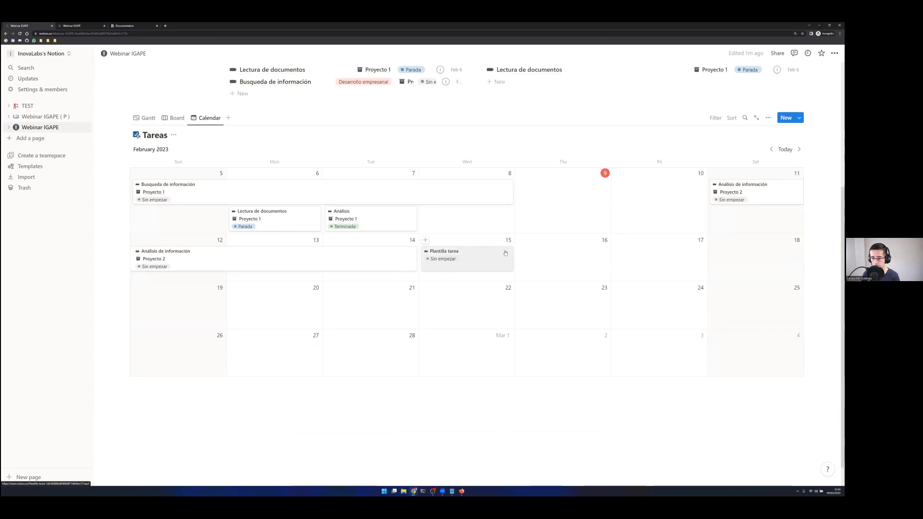
{"action": "left_click_drag", "start_coordinate": [574, 263], "coordinate": [663, 261]}
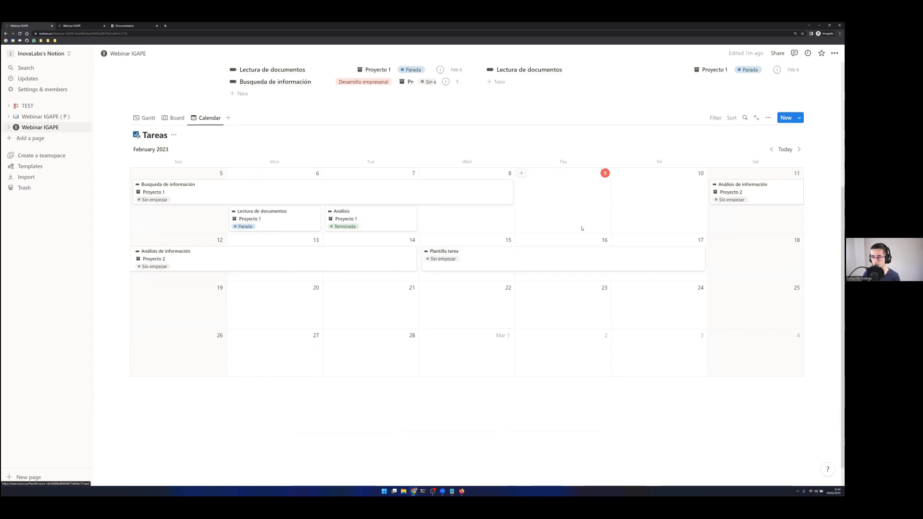
- Set the Estado of the February 15–17 Plantilla tarea task to En progreso
{"action": "scroll", "coordinate": [581, 228], "scroll_direction": "up", "scroll_amount": 2}
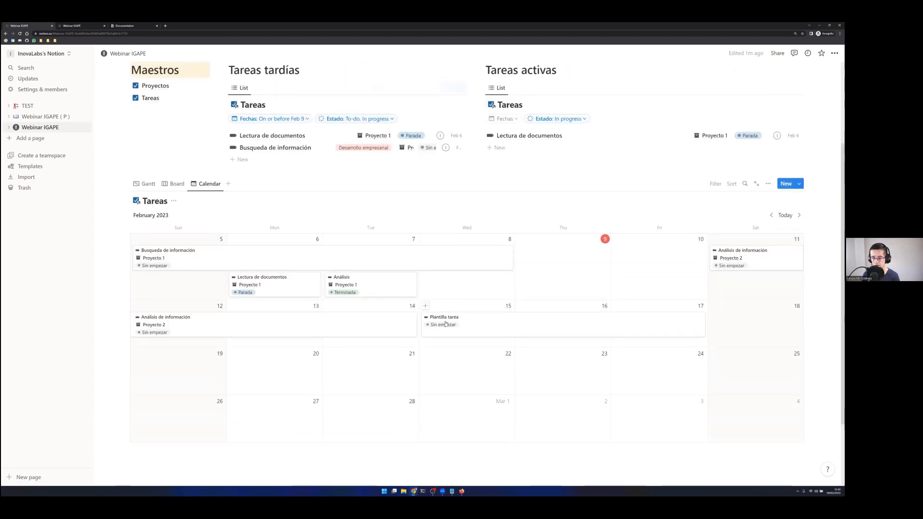
{"action": "left_click", "coordinate": [445, 324]}
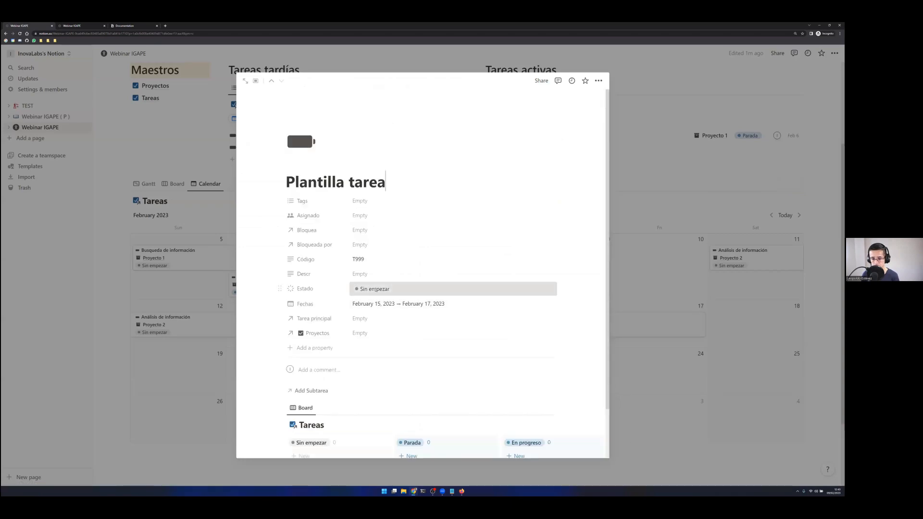
{"action": "left_click", "coordinate": [375, 289]}
{"action": "left_click", "coordinate": [372, 354]}
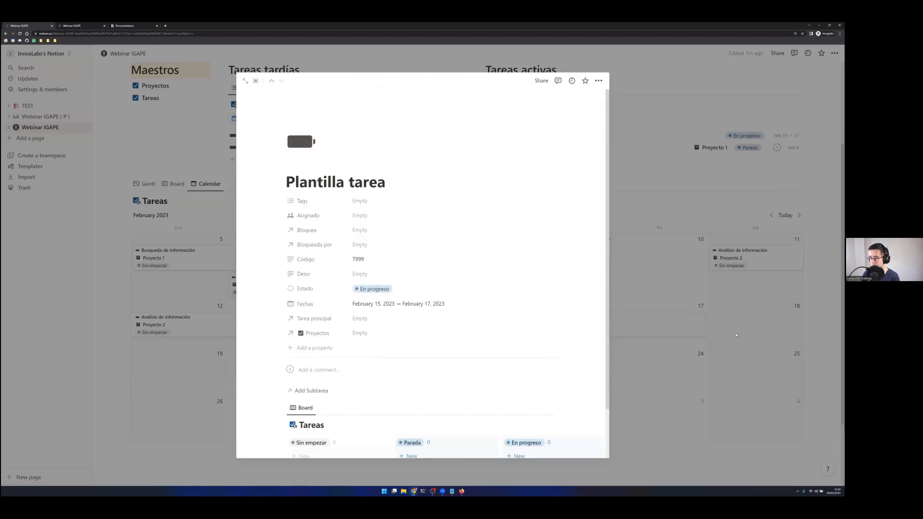
{"action": "left_click", "coordinate": [736, 334]}
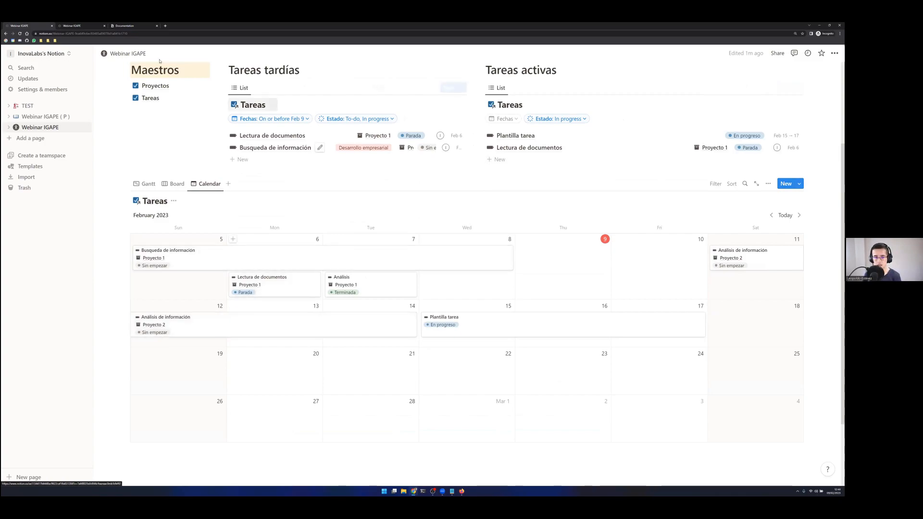
- Open the Tareas database in its Table view and examine the details and subtasks of Busqueda de información
{"action": "left_click", "coordinate": [150, 98]}
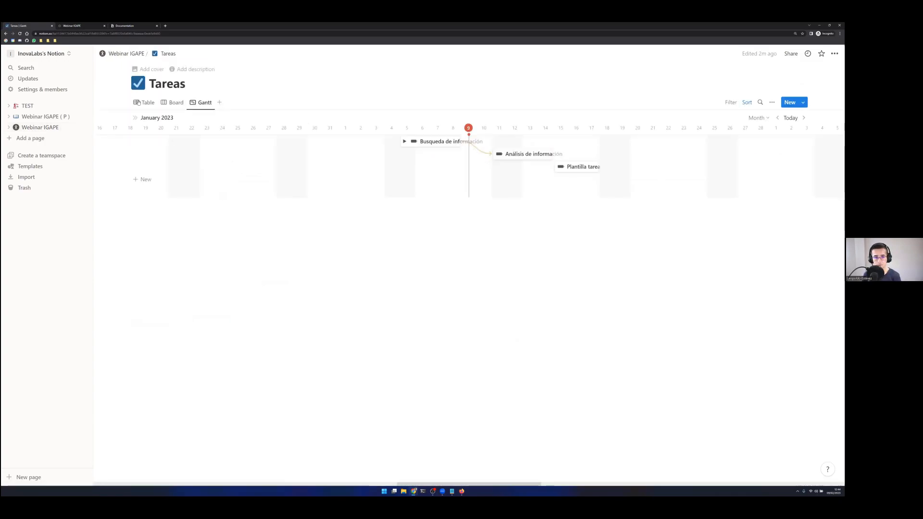
{"action": "left_click", "coordinate": [146, 106]}
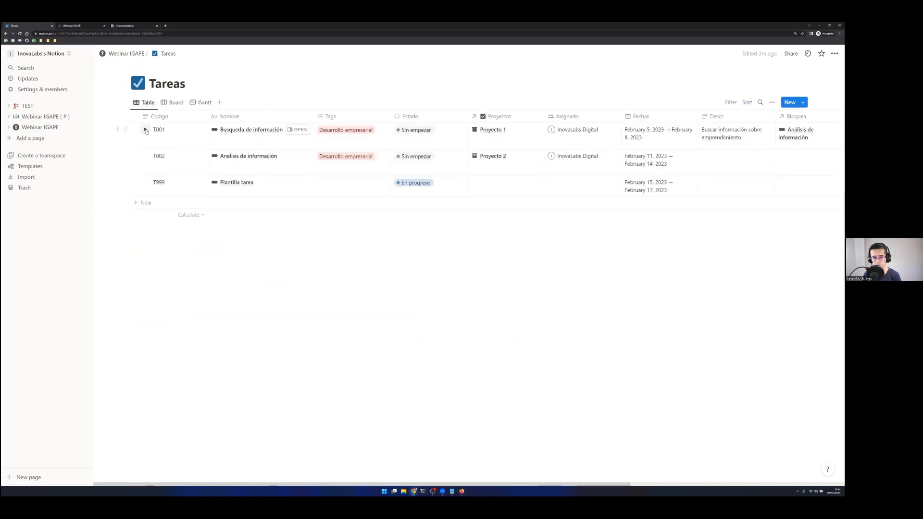
{"action": "left_click", "coordinate": [294, 130]}
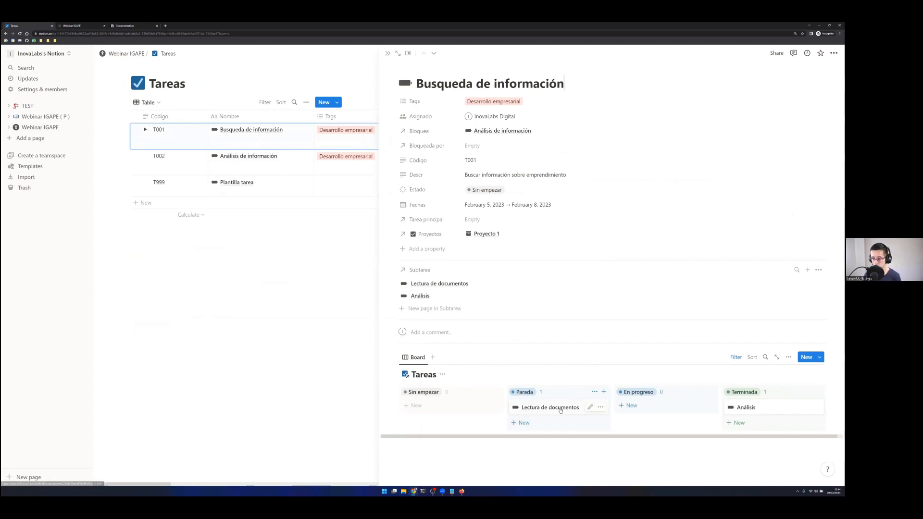
{"action": "left_click", "coordinate": [277, 255]}
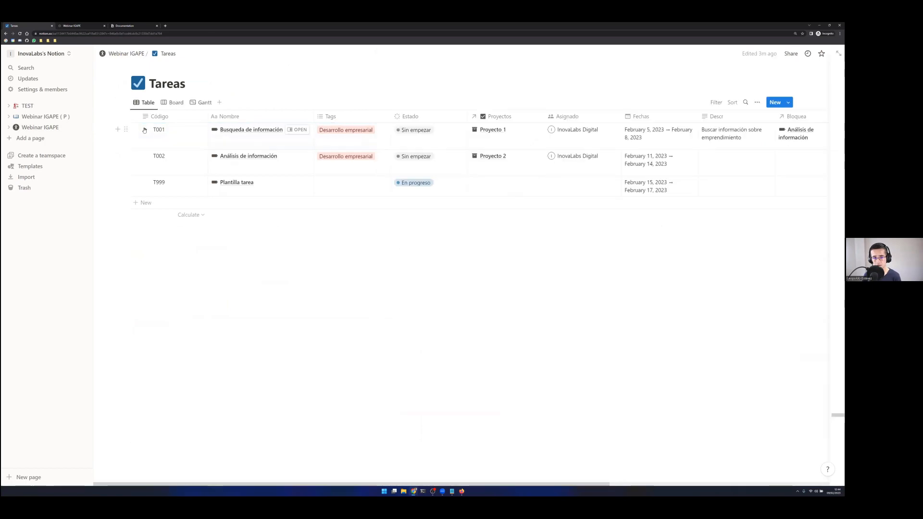
{"action": "left_click", "coordinate": [145, 129]}
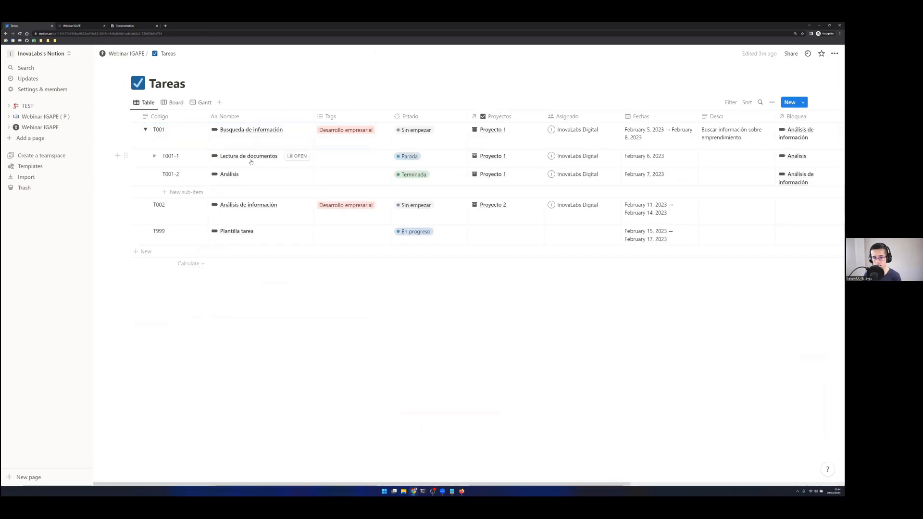
{"action": "left_click", "coordinate": [297, 130]}
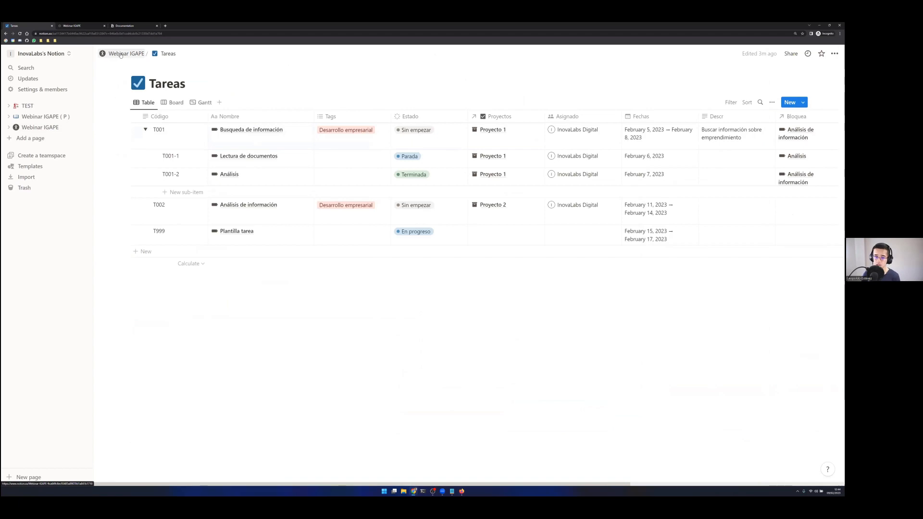
- Filter the Tareas database's Board view to tasks whose Tarea principal is not empty
{"action": "left_click", "coordinate": [174, 102]}
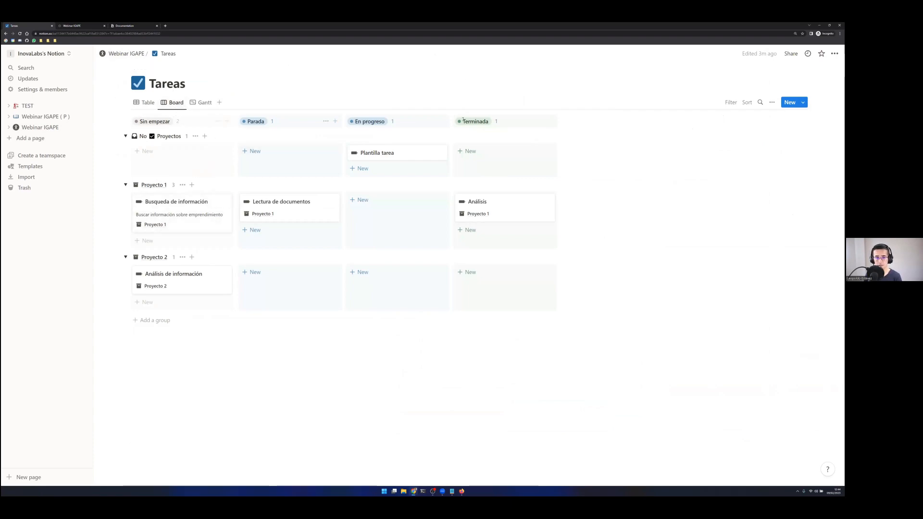
{"action": "left_click", "coordinate": [729, 104]}
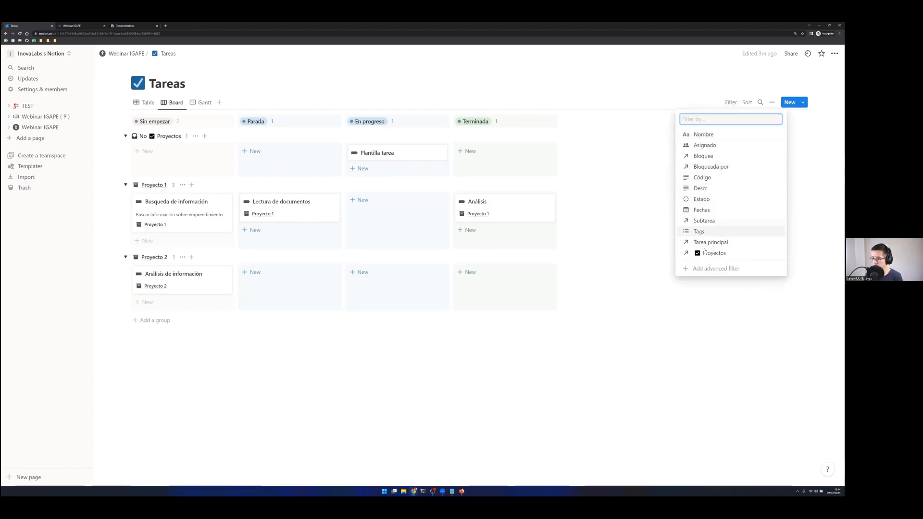
{"action": "left_click", "coordinate": [711, 242]}
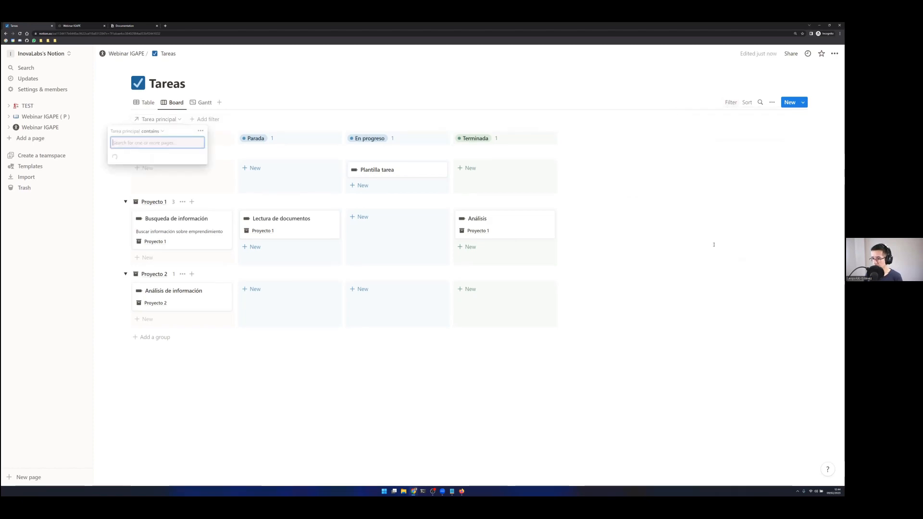
{"action": "left_click", "coordinate": [169, 121]}
{"action": "left_click", "coordinate": [166, 120]}
{"action": "left_click", "coordinate": [158, 131]}
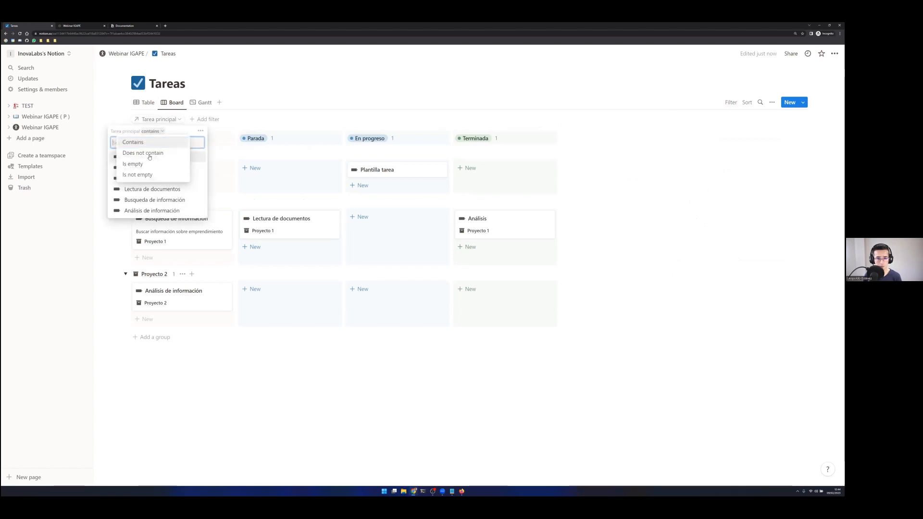
{"action": "left_click", "coordinate": [157, 176]}
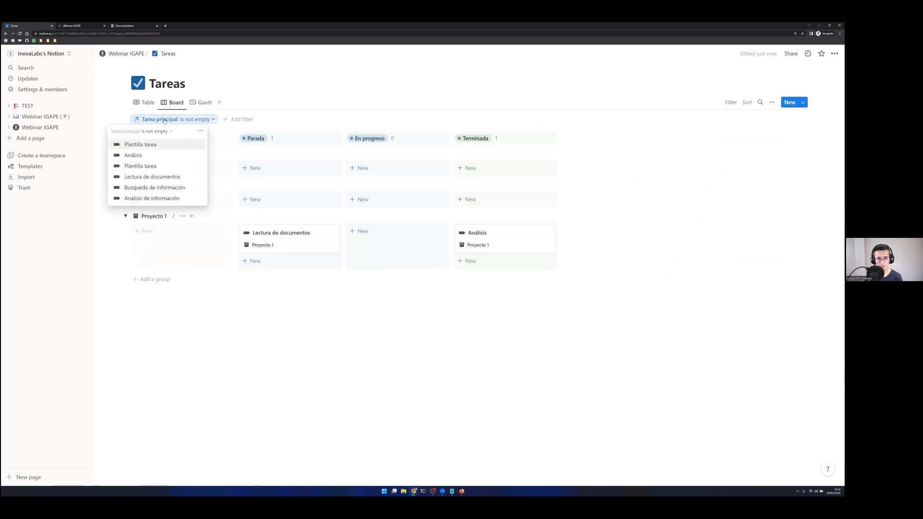
- Change the board's Tarea principal filter condition to Is empty
{"action": "left_click", "coordinate": [164, 120]}
{"action": "left_click", "coordinate": [164, 121]}
{"action": "left_click", "coordinate": [177, 135]}
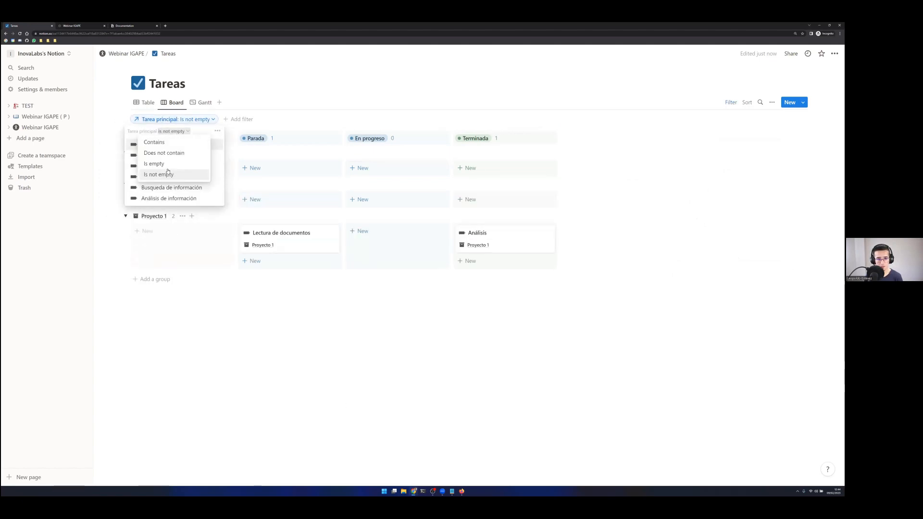
{"action": "left_click", "coordinate": [164, 172]}
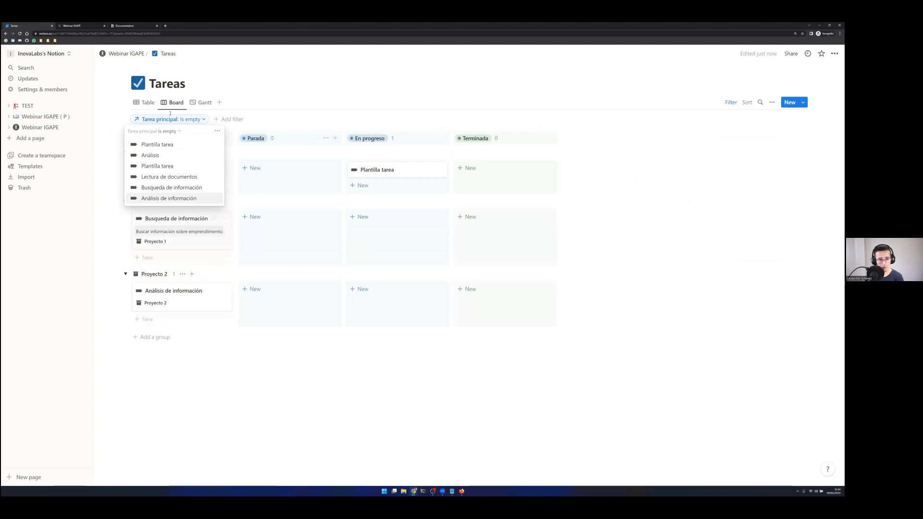
{"action": "left_click", "coordinate": [235, 343]}
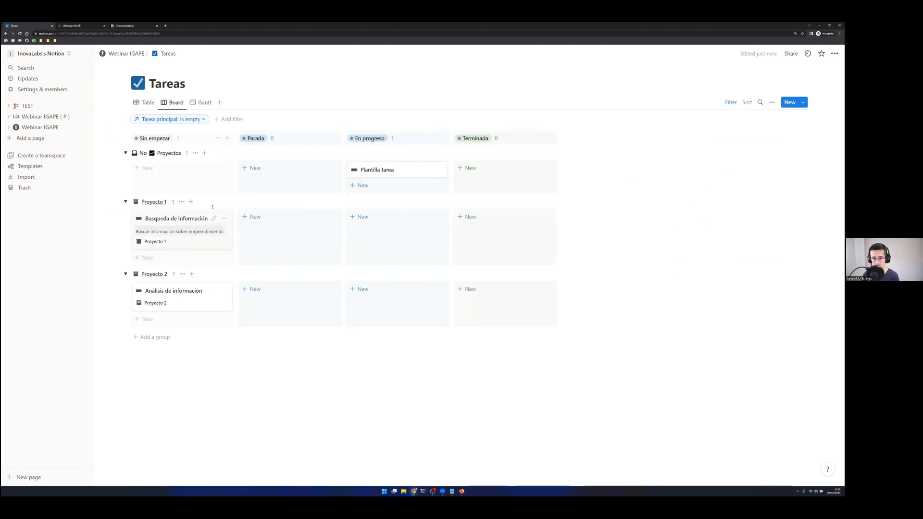
- Review the Busqueda de información card's details and its embedded subtask board, and return to the main board
{"action": "left_click", "coordinate": [182, 245]}
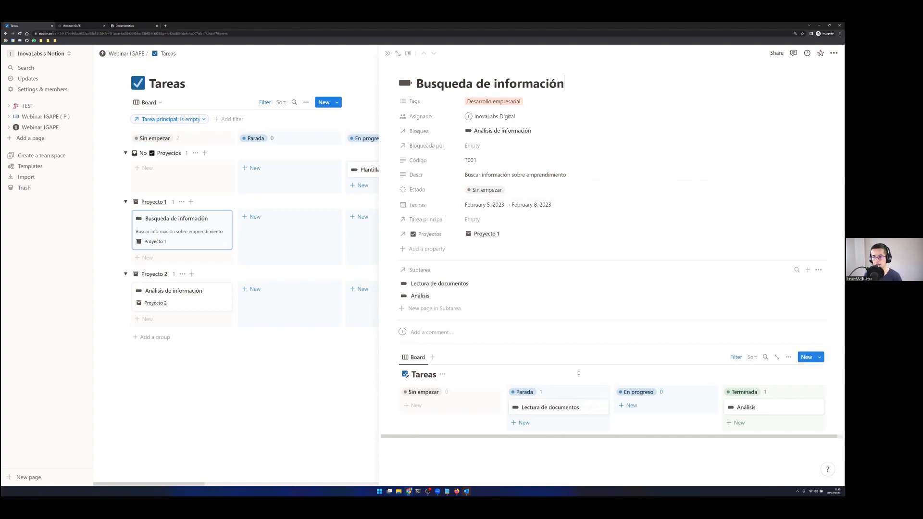
{"action": "left_click", "coordinate": [269, 399]}
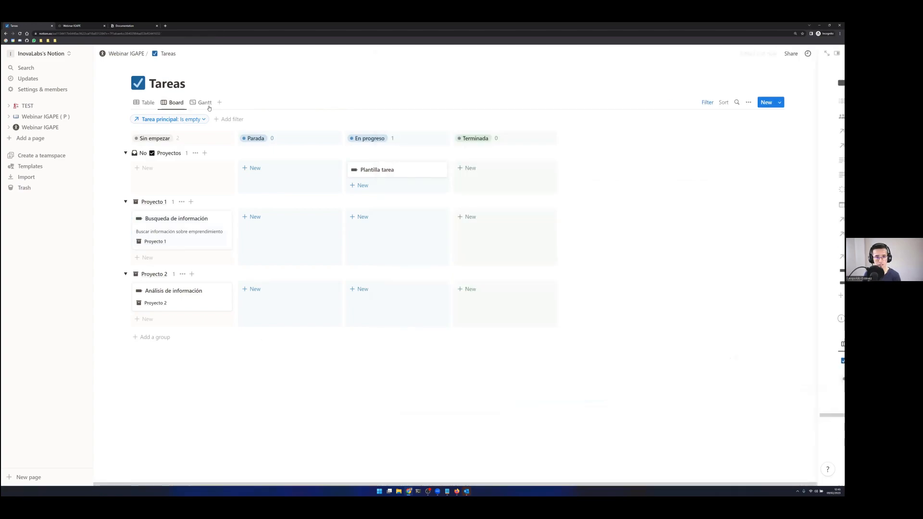
- Switch the Tareas database to its Table view and return to the Webinar IGAPE dashboard
{"action": "left_click", "coordinate": [147, 103]}
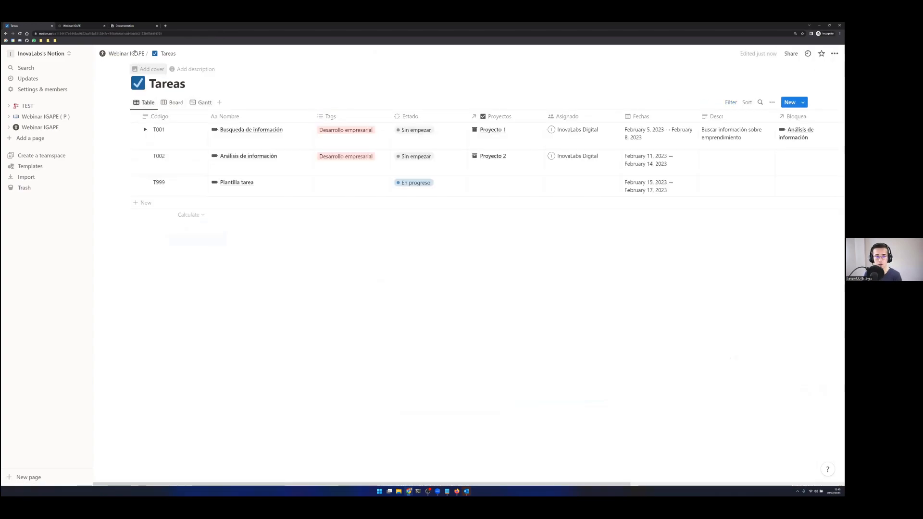
{"action": "left_click", "coordinate": [135, 53]}
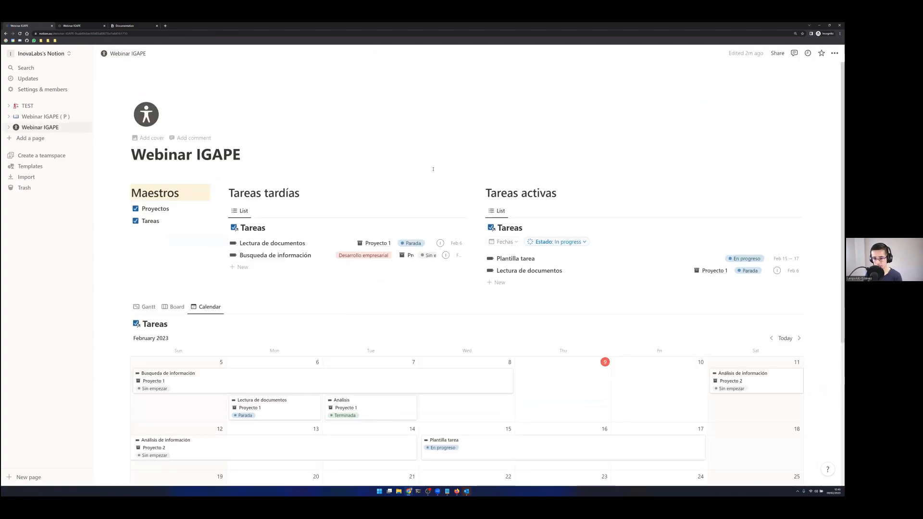
{"action": "scroll", "coordinate": [433, 171], "scroll_direction": "down", "scroll_amount": 2}
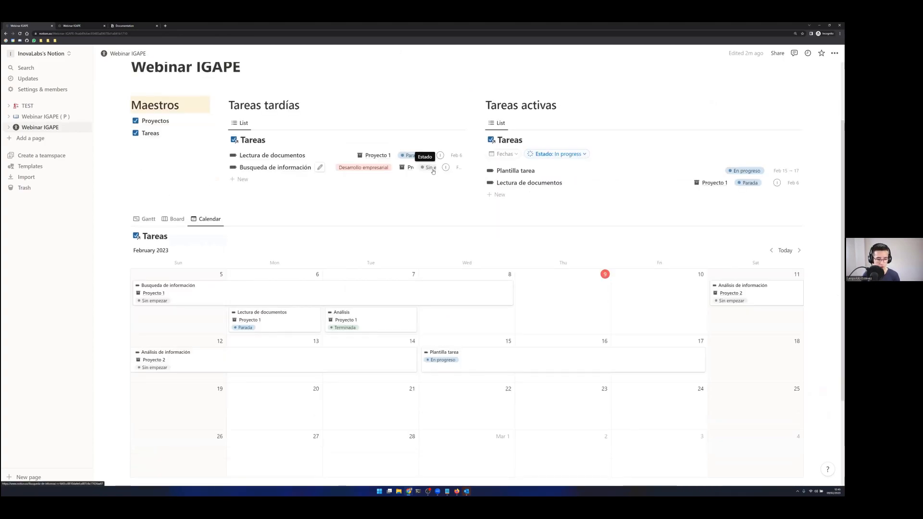
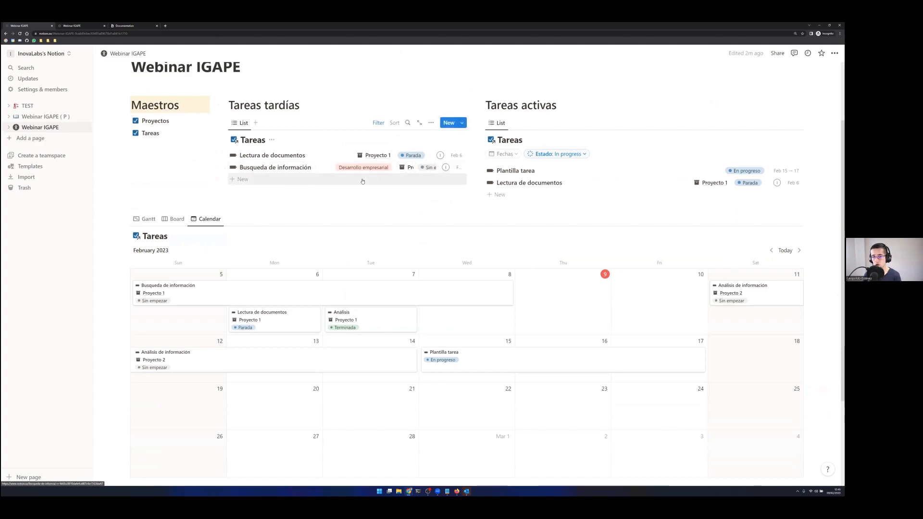
- Look through the database block types that can be inserted below the Maestros links
{"action": "left_click", "coordinate": [166, 146]}
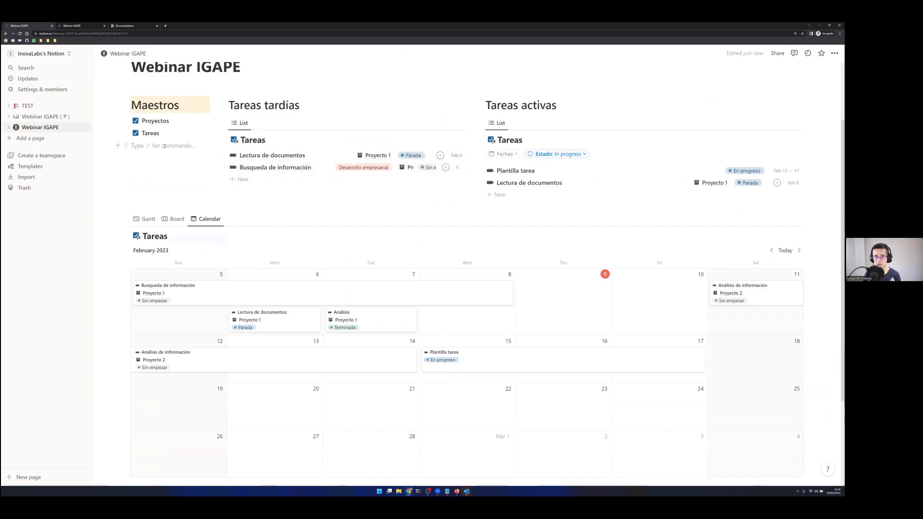
{"action": "type", "text": "/"}
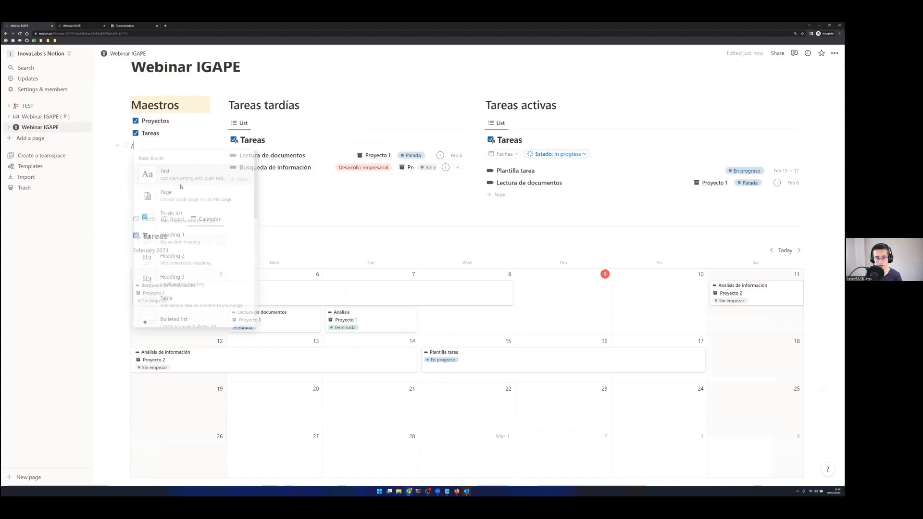
{"action": "scroll", "coordinate": [197, 240], "scroll_direction": "down", "scroll_amount": 5}
{"action": "scroll", "coordinate": [194, 246], "scroll_direction": "down", "scroll_amount": 5}
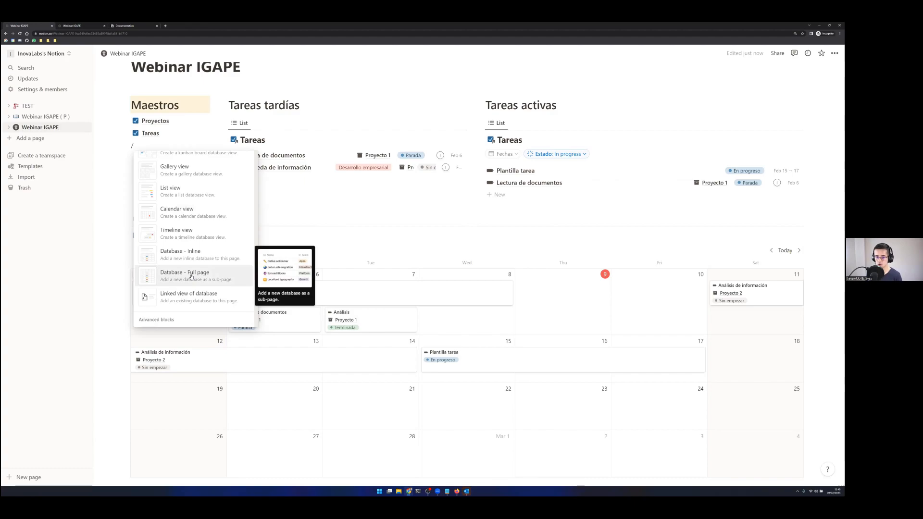
{"action": "key", "text": "Escape"}
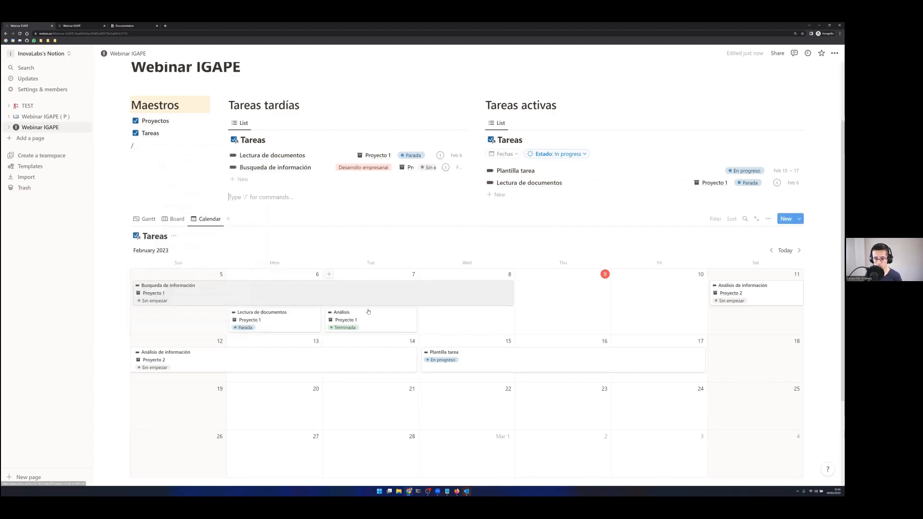
- Insert a File block below the embedded Tareas board in the calendar's Análisis task
{"action": "left_click", "coordinate": [394, 327]}
{"action": "scroll", "coordinate": [367, 334], "scroll_direction": "down", "scroll_amount": 1}
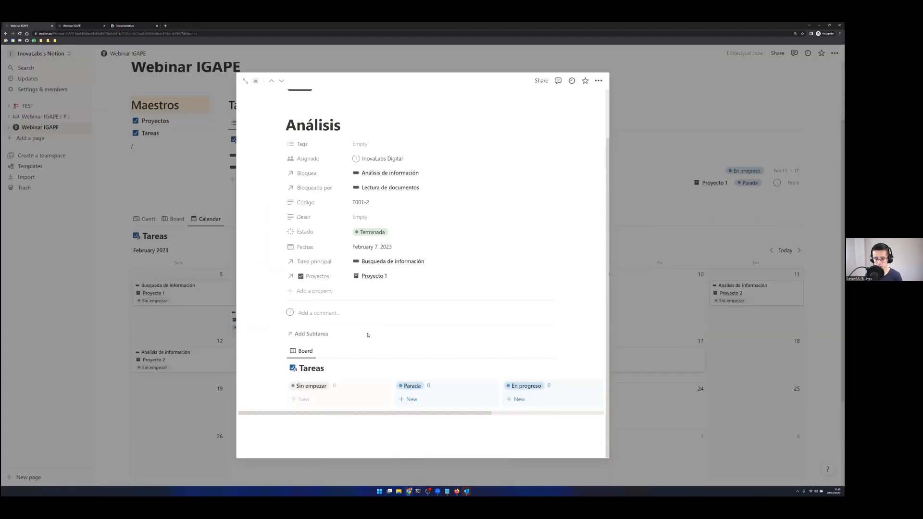
{"action": "left_click", "coordinate": [290, 350]}
{"action": "key", "text": "Escape"}
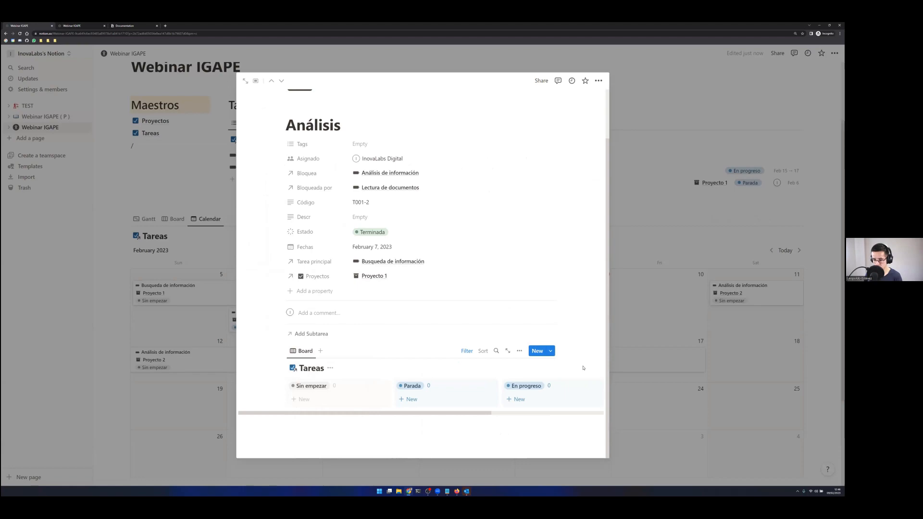
{"action": "left_click", "coordinate": [294, 341]}
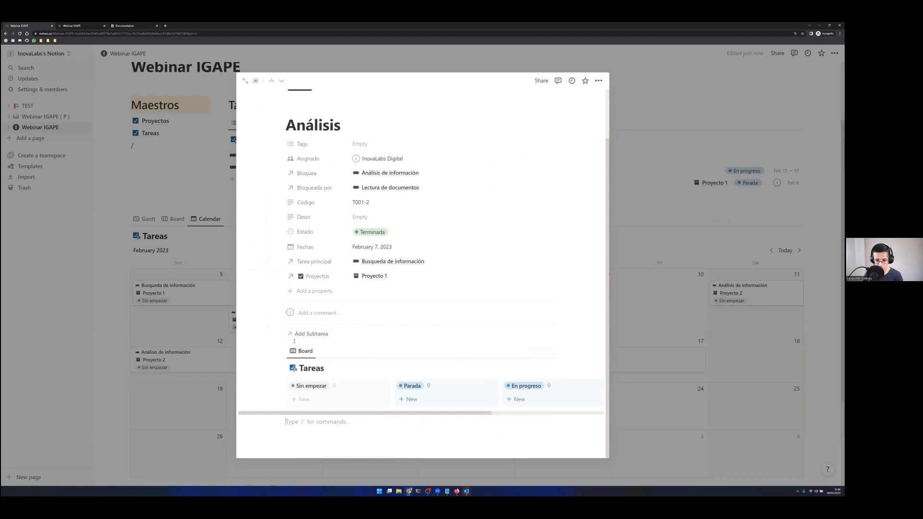
{"action": "type", "text": "/"}
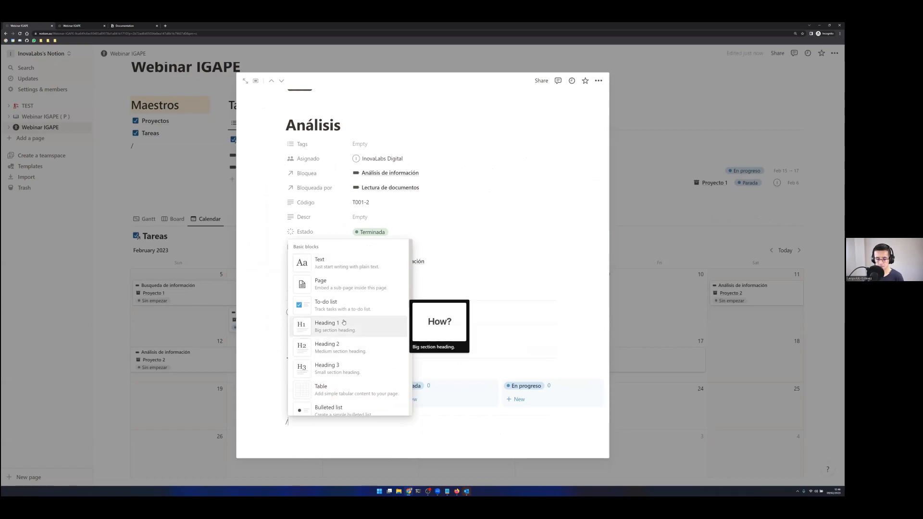
{"action": "type", "text": "fi"}
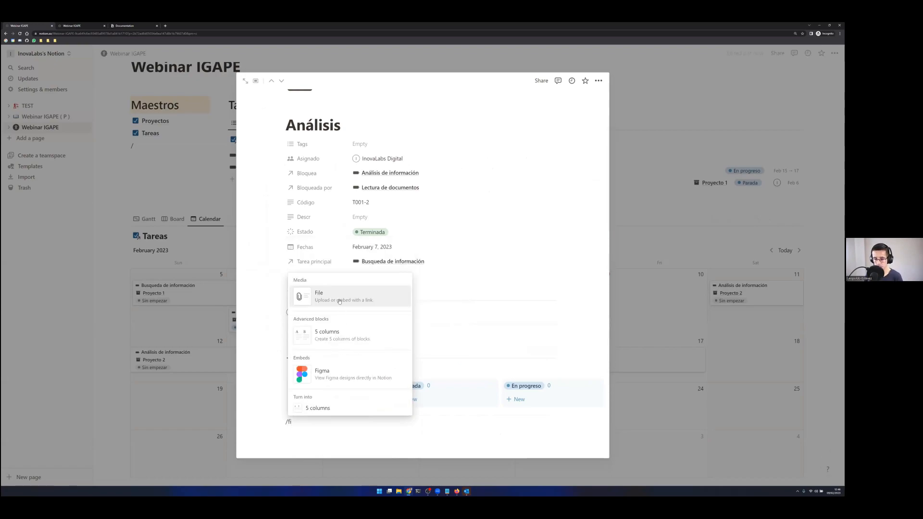
{"action": "left_click", "coordinate": [339, 301]}
- Upload 3. DisenoIU-disenoFull.pdf from Downloads into the file block and close the Análisis task
{"action": "left_click", "coordinate": [433, 394]}
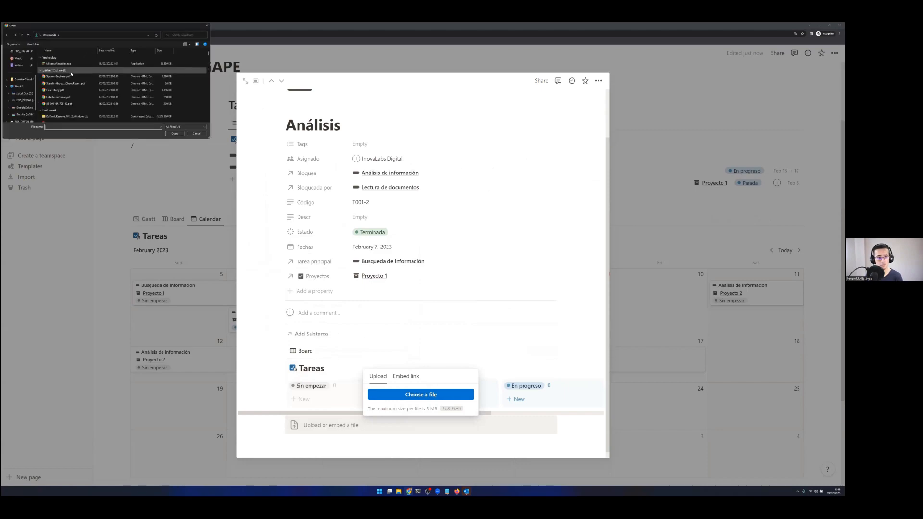
{"action": "scroll", "coordinate": [80, 82], "scroll_direction": "down", "scroll_amount": 8}
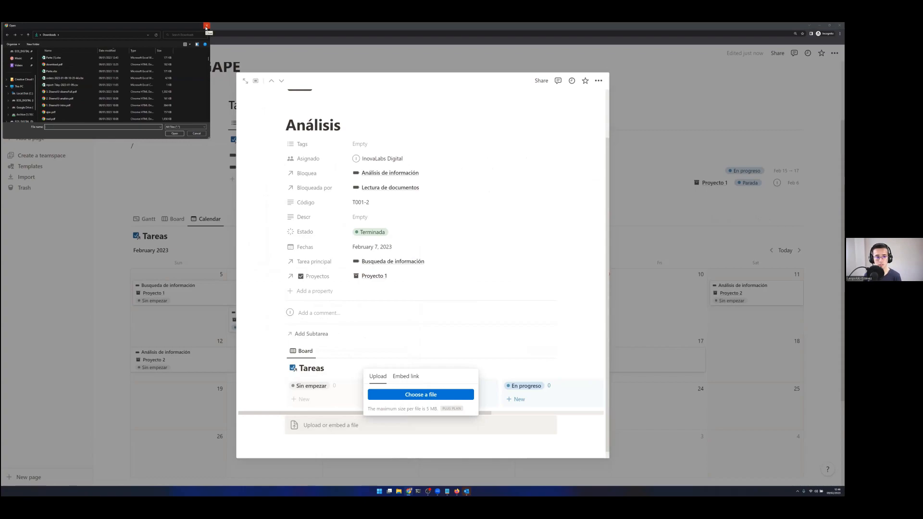
{"action": "left_click", "coordinate": [61, 91]}
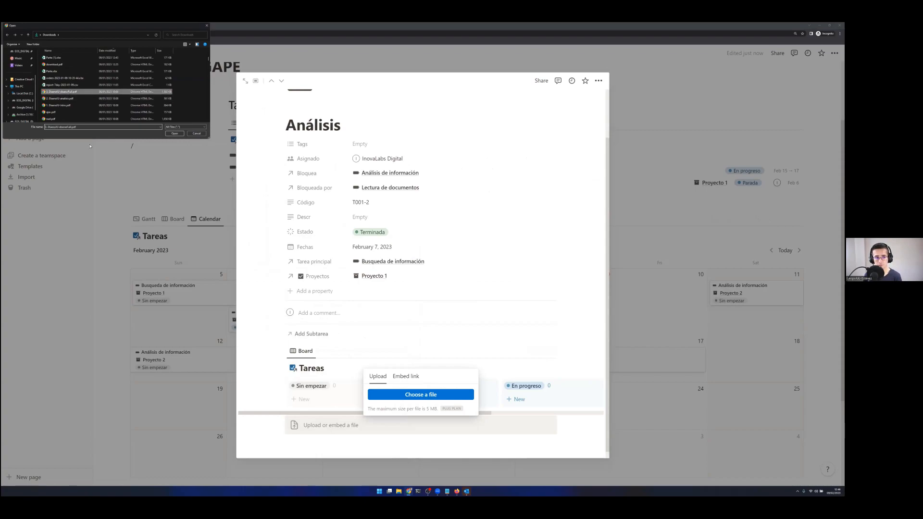
{"action": "left_click", "coordinate": [174, 134]}
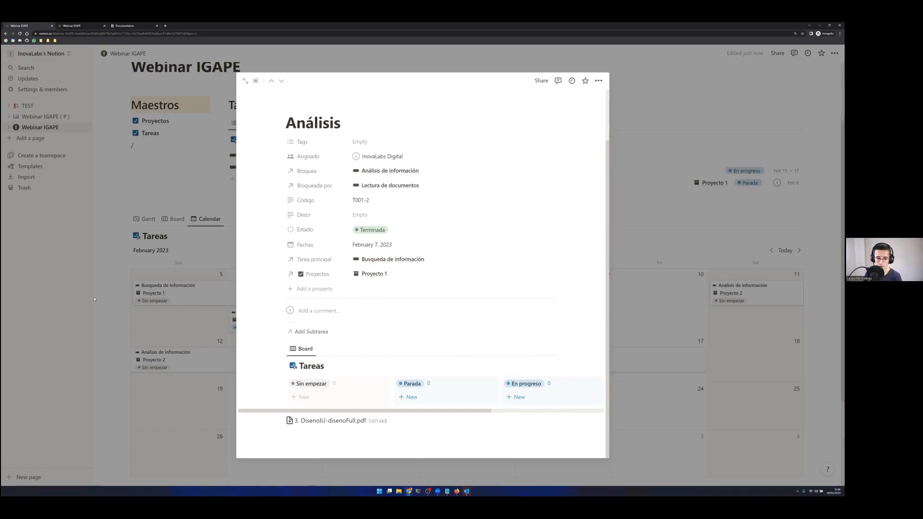
{"action": "left_click", "coordinate": [135, 266]}
{"action": "scroll", "coordinate": [120, 216], "scroll_direction": "up", "scroll_amount": 2}
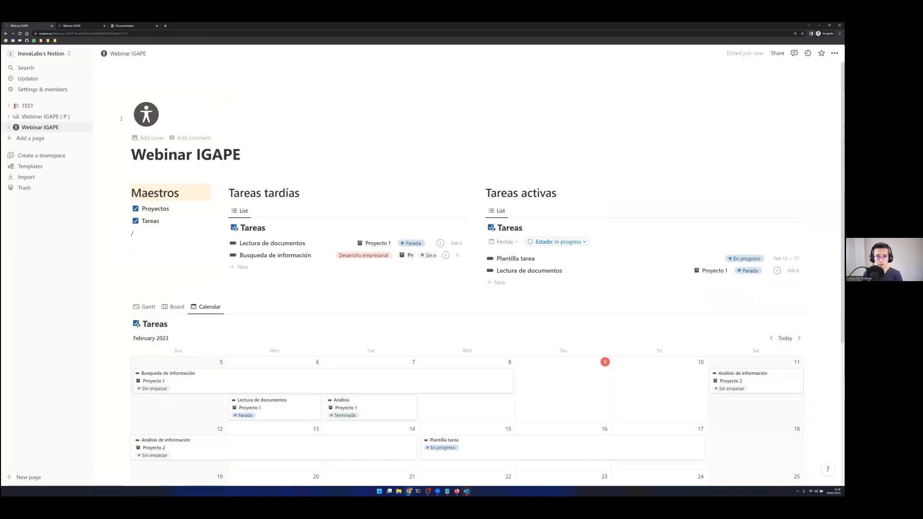
{"action": "left_click", "coordinate": [124, 54]}
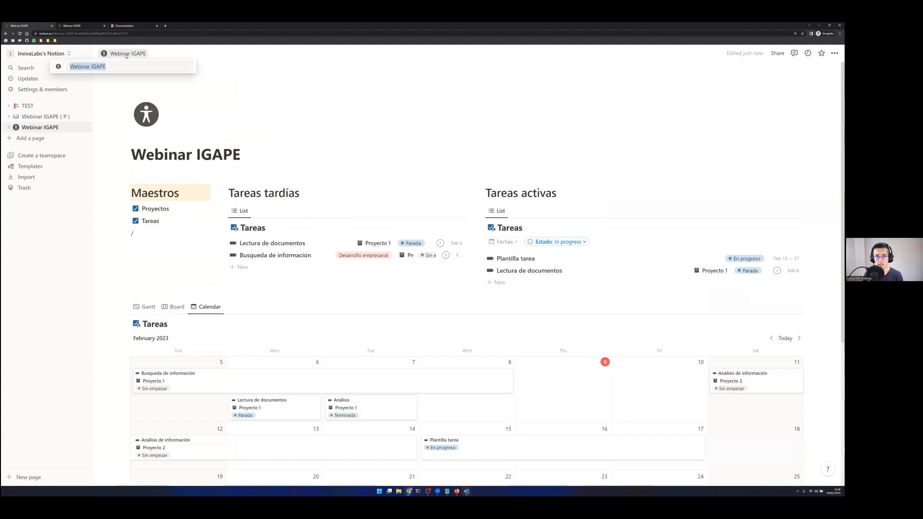
{"action": "left_click", "coordinate": [124, 76]}
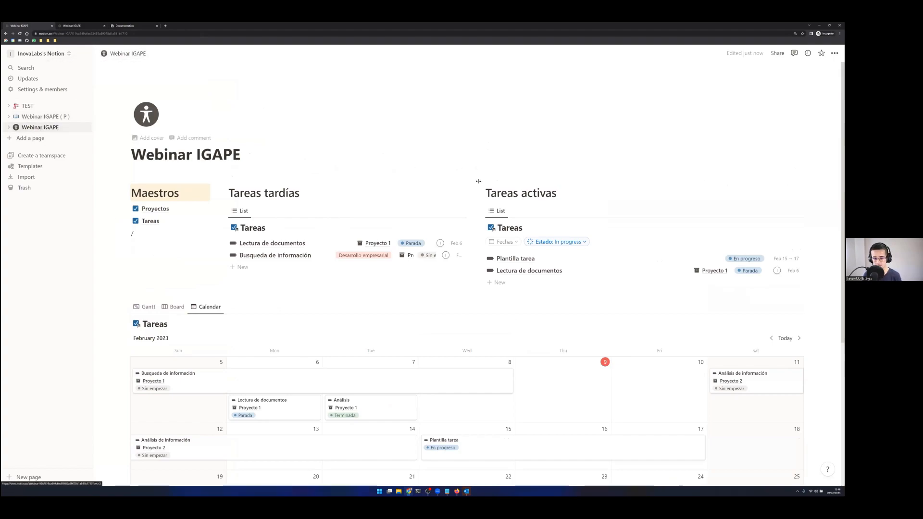
{"action": "scroll", "coordinate": [428, 164], "scroll_direction": "down", "scroll_amount": 3}
{"action": "scroll", "coordinate": [168, 185], "scroll_direction": "up", "scroll_amount": 2}
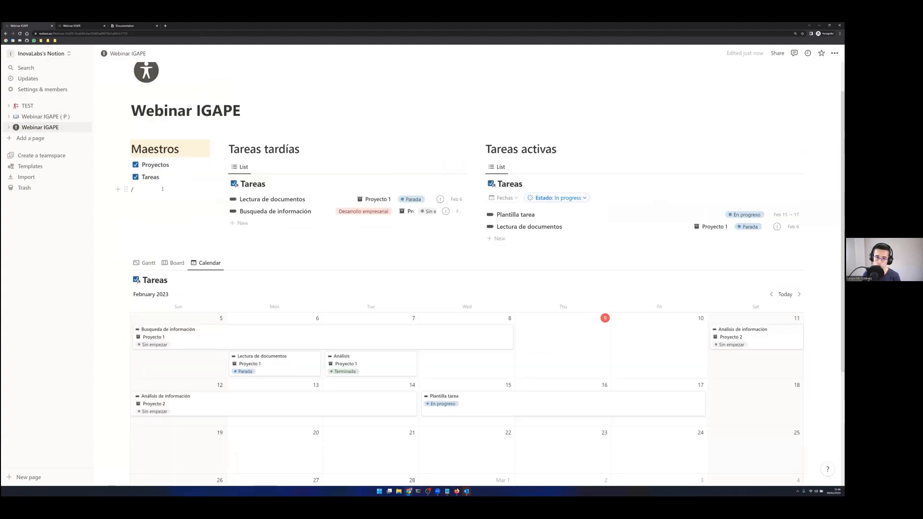
- Examine the media, advanced, embed and synced database blocks that can be inserted below the Maestros links
{"action": "key", "text": "BackSpace"}
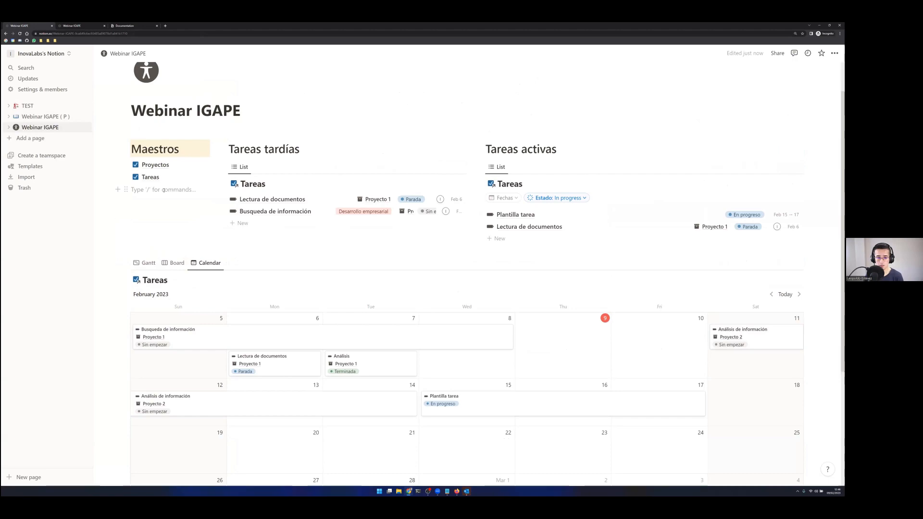
{"action": "type", "text": "/"}
{"action": "scroll", "coordinate": [183, 245], "scroll_direction": "down", "scroll_amount": 5}
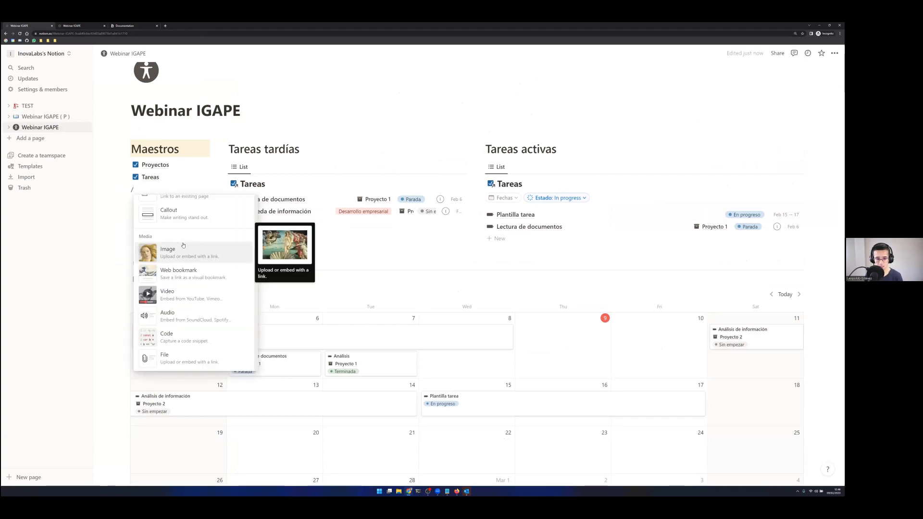
{"action": "scroll", "coordinate": [183, 246], "scroll_direction": "down", "scroll_amount": 5}
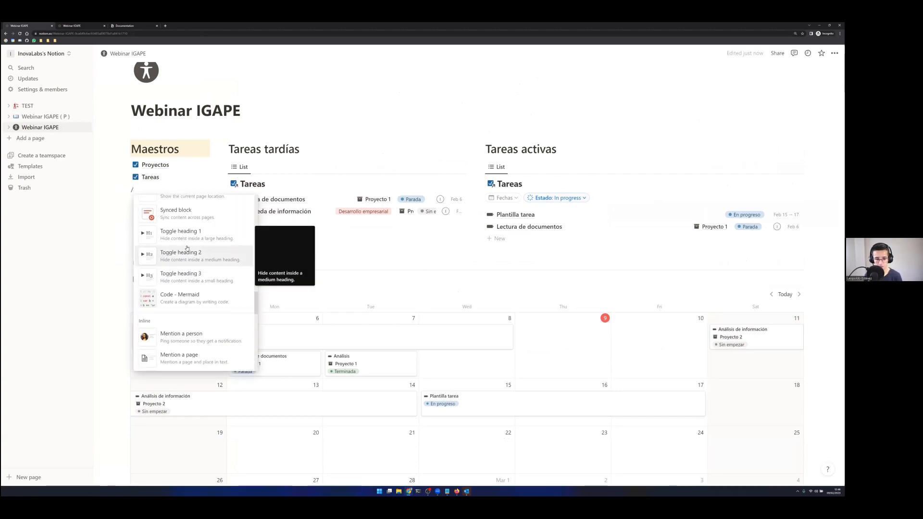
{"action": "scroll", "coordinate": [187, 248], "scroll_direction": "down", "scroll_amount": 4}
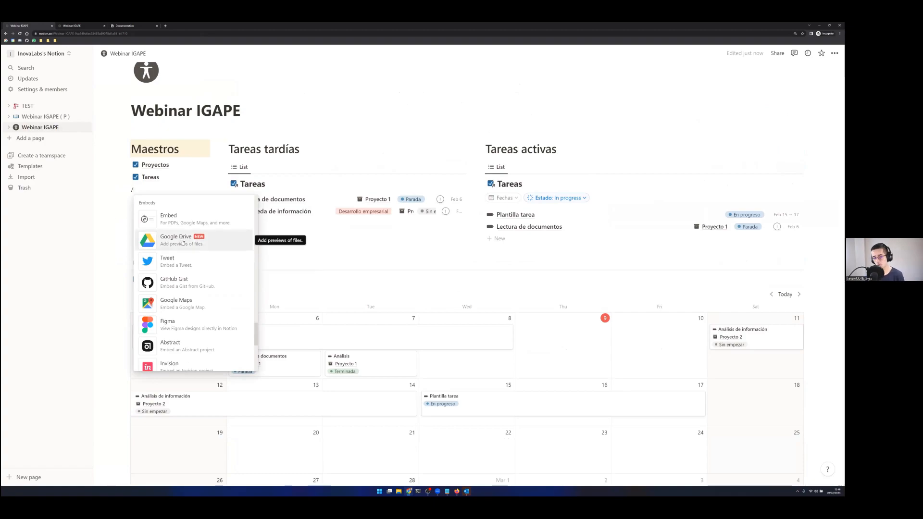
{"action": "scroll", "coordinate": [192, 260], "scroll_direction": "down", "scroll_amount": 1}
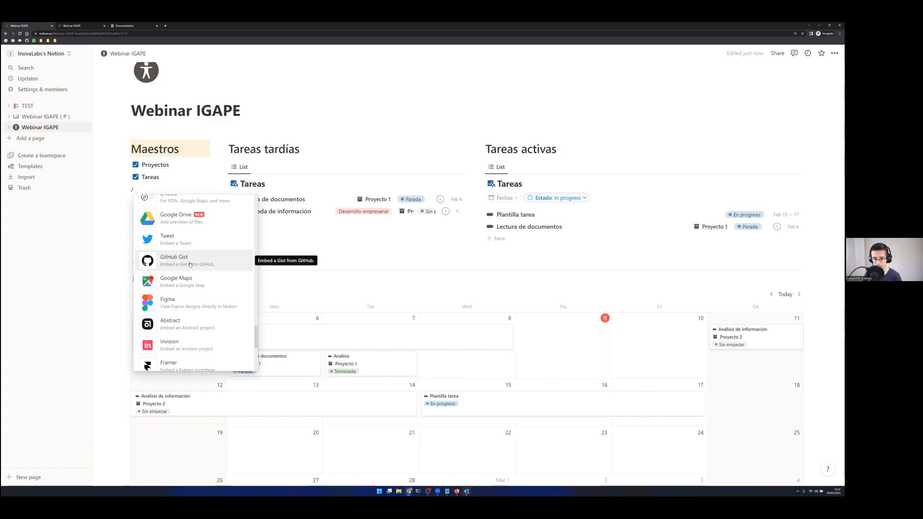
{"action": "scroll", "coordinate": [190, 264], "scroll_direction": "down", "scroll_amount": 5}
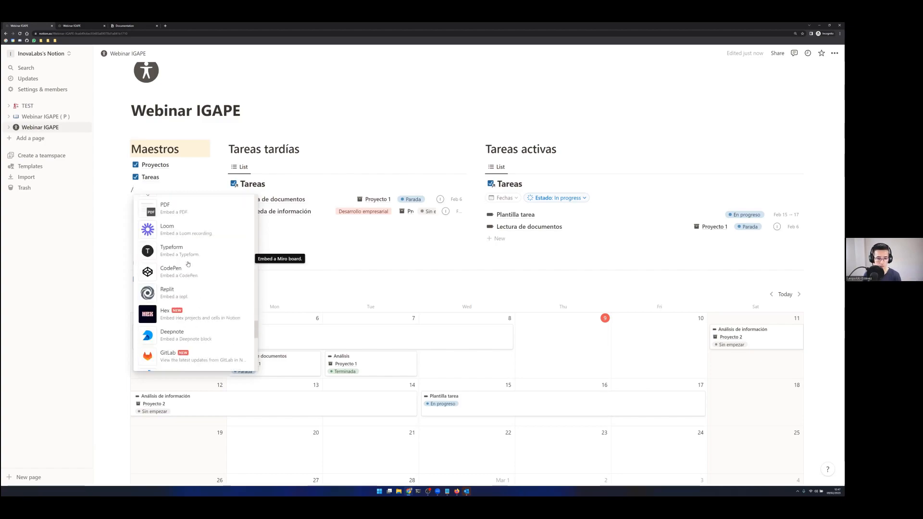
{"action": "scroll", "coordinate": [198, 248], "scroll_direction": "down", "scroll_amount": 3}
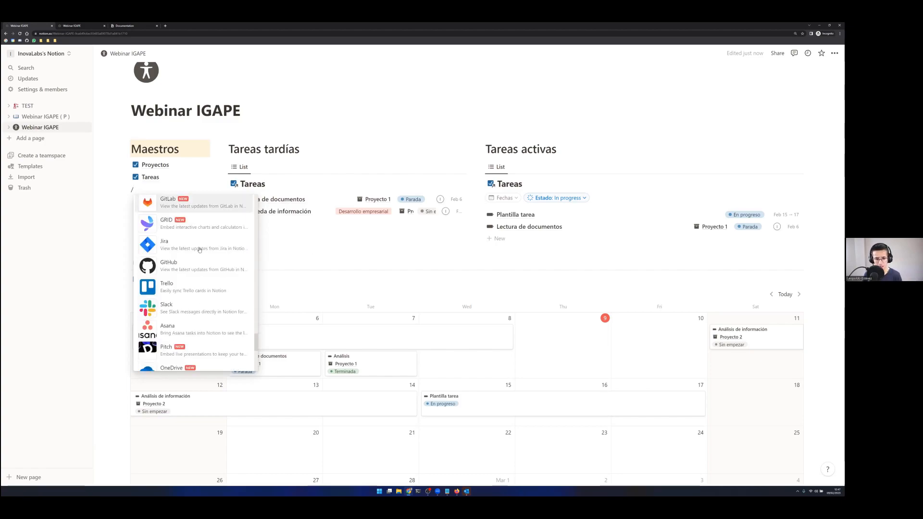
{"action": "scroll", "coordinate": [200, 249], "scroll_direction": "down", "scroll_amount": 2}
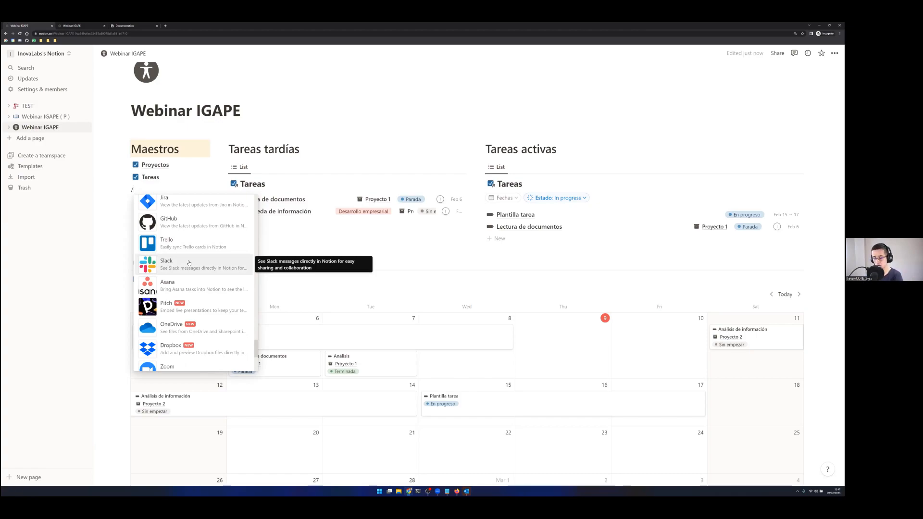
{"action": "scroll", "coordinate": [192, 262], "scroll_direction": "down", "scroll_amount": 5}
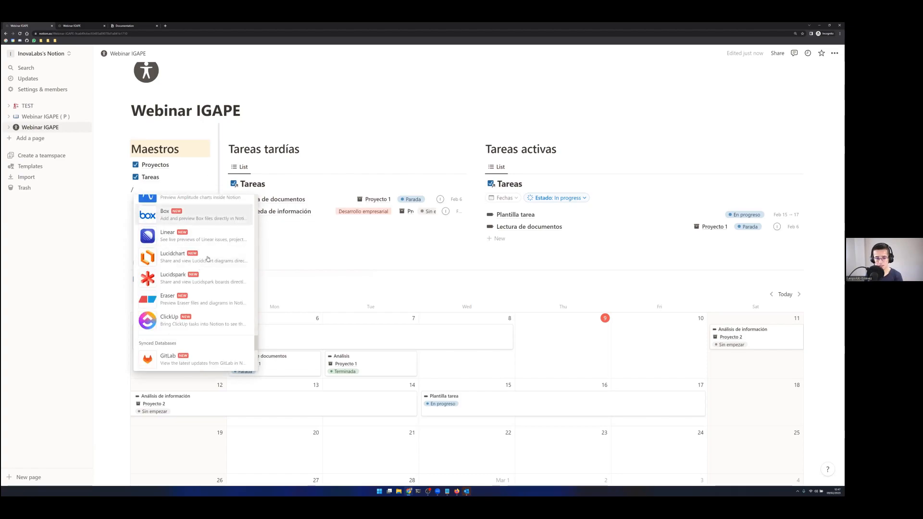
{"action": "scroll", "coordinate": [202, 274], "scroll_direction": "down", "scroll_amount": 3}
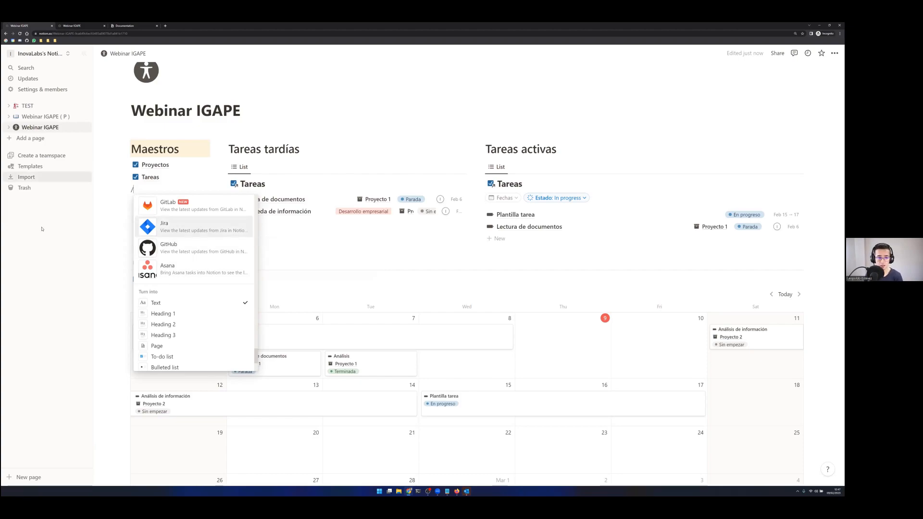
{"action": "left_click", "coordinate": [58, 233]}
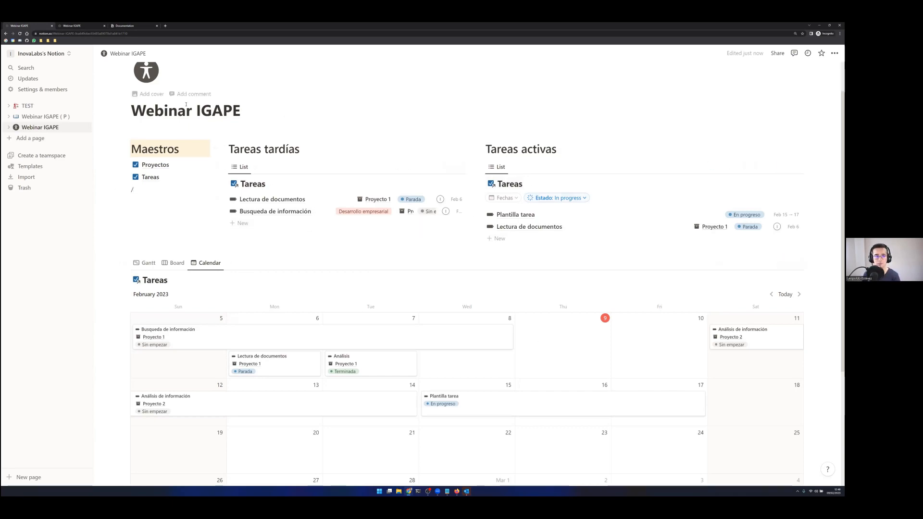
- Switch to the Notion documentation page and browse its guides
{"action": "left_click", "coordinate": [125, 26]}
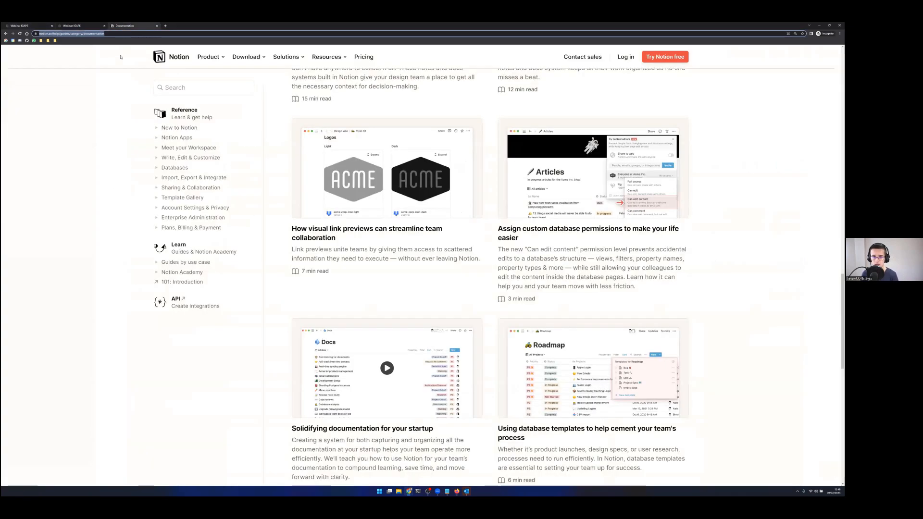
{"action": "left_click", "coordinate": [62, 34]}
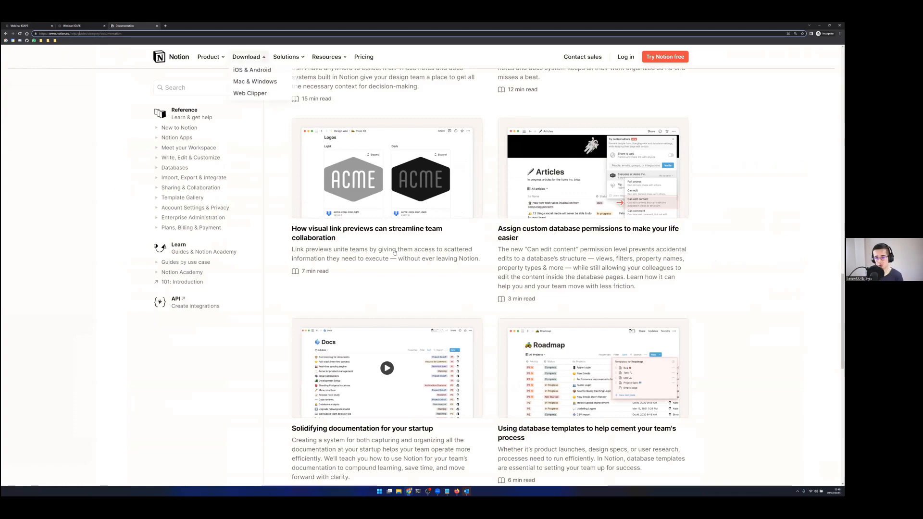
{"action": "scroll", "coordinate": [246, 138], "scroll_direction": "up", "scroll_amount": 1}
{"action": "scroll", "coordinate": [246, 138], "scroll_direction": "up", "scroll_amount": 3}
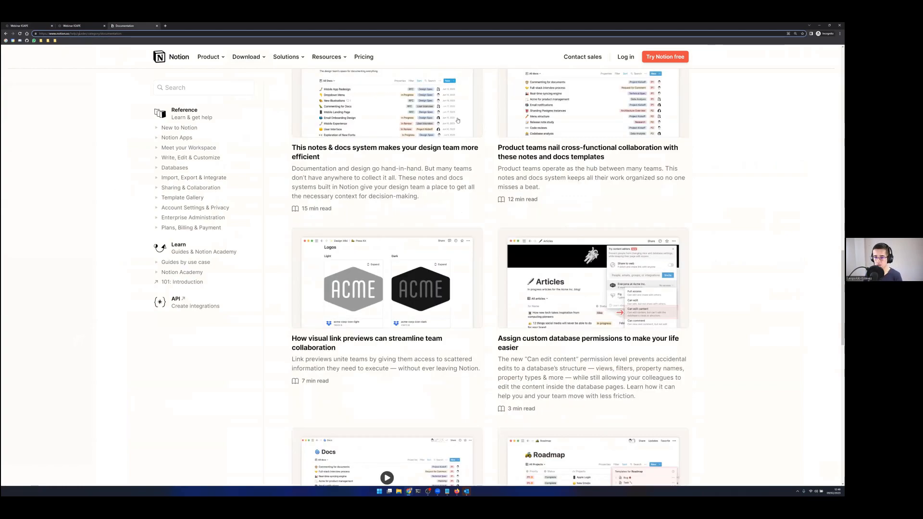
- Browse the remaining documentation guides, open the Databases chapter of the reference and look over its articles
{"action": "scroll", "coordinate": [399, 235], "scroll_direction": "down", "scroll_amount": 8}
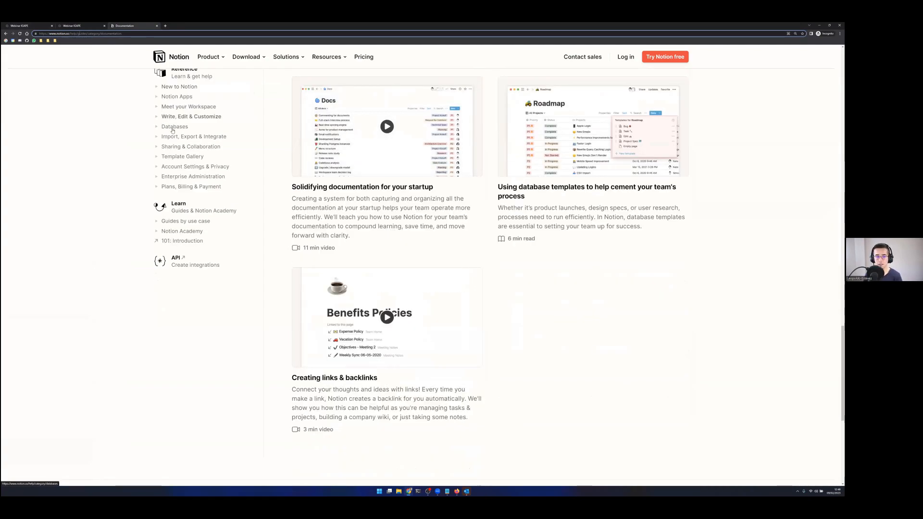
{"action": "left_click", "coordinate": [170, 128]}
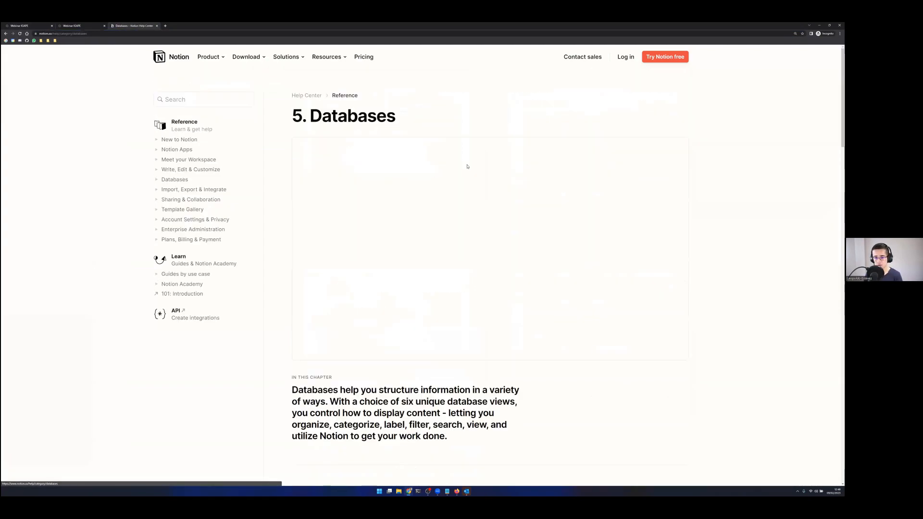
{"action": "scroll", "coordinate": [211, 125], "scroll_direction": "down", "scroll_amount": 7}
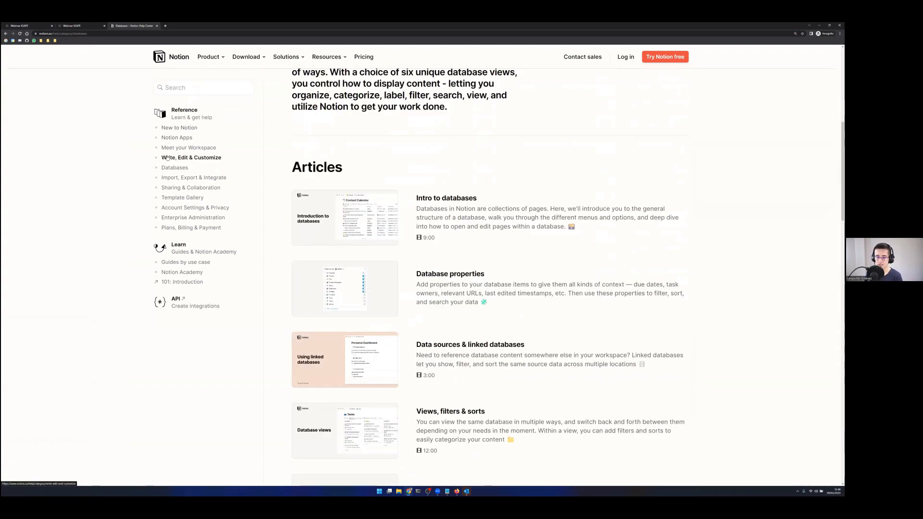
- Look through the Notion API developer site's start page, then return to the Webinar IGAPE dashboard
{"action": "left_click", "coordinate": [176, 299]}
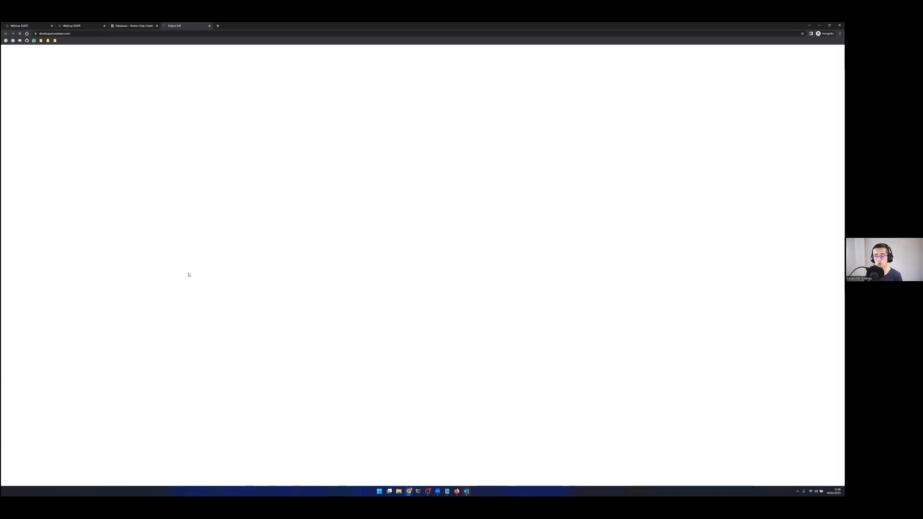
{"action": "scroll", "coordinate": [401, 196], "scroll_direction": "down", "scroll_amount": 3}
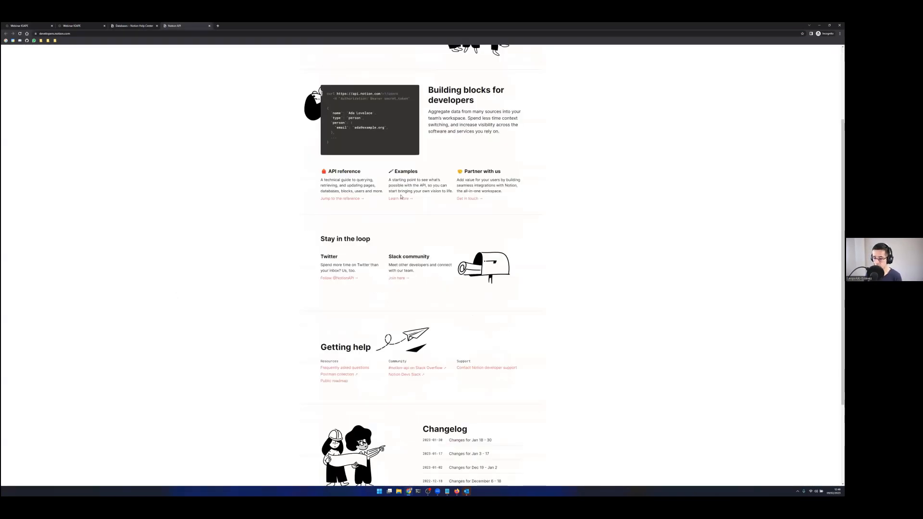
{"action": "scroll", "coordinate": [401, 197], "scroll_direction": "down", "scroll_amount": 3}
{"action": "scroll", "coordinate": [403, 215], "scroll_direction": "up", "scroll_amount": 6}
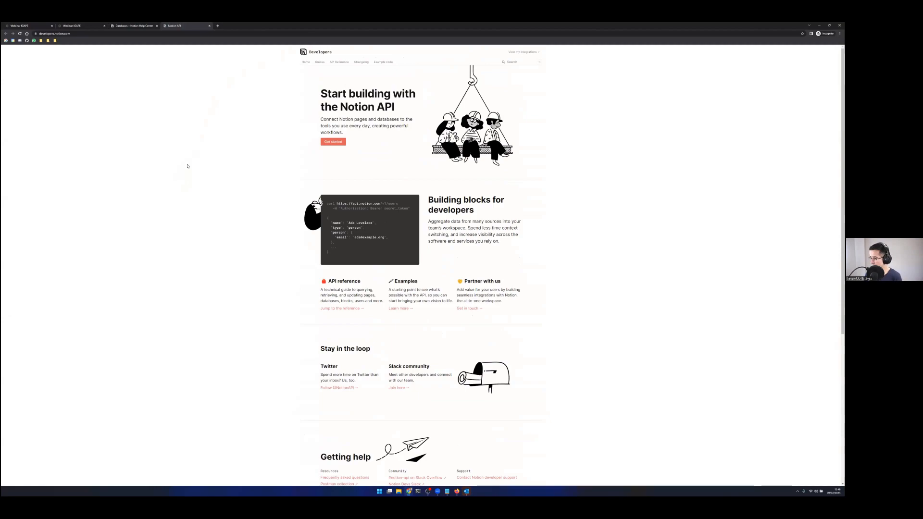
{"action": "left_click", "coordinate": [121, 27]}
{"action": "left_click", "coordinate": [68, 28]}
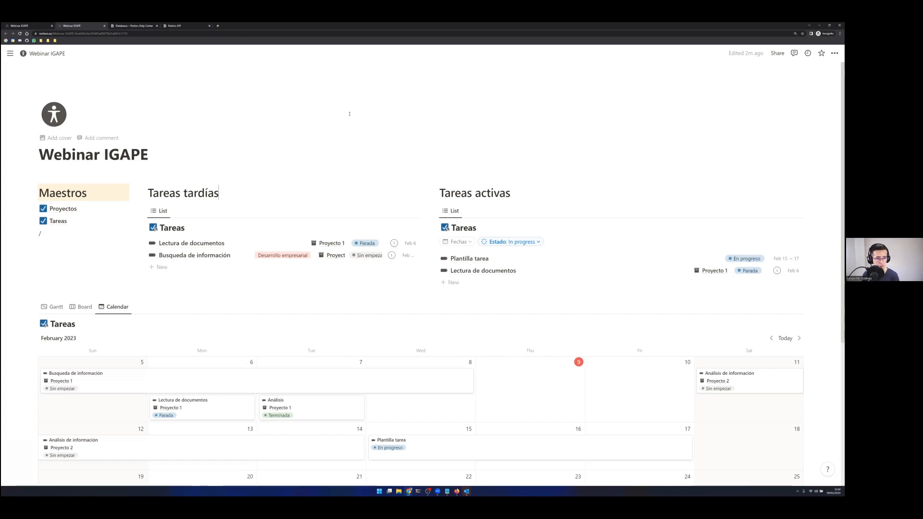
- Launch the Notion desktop app, open the Inova page listed under Work and enlarge the window
{"action": "key", "text": "super"}
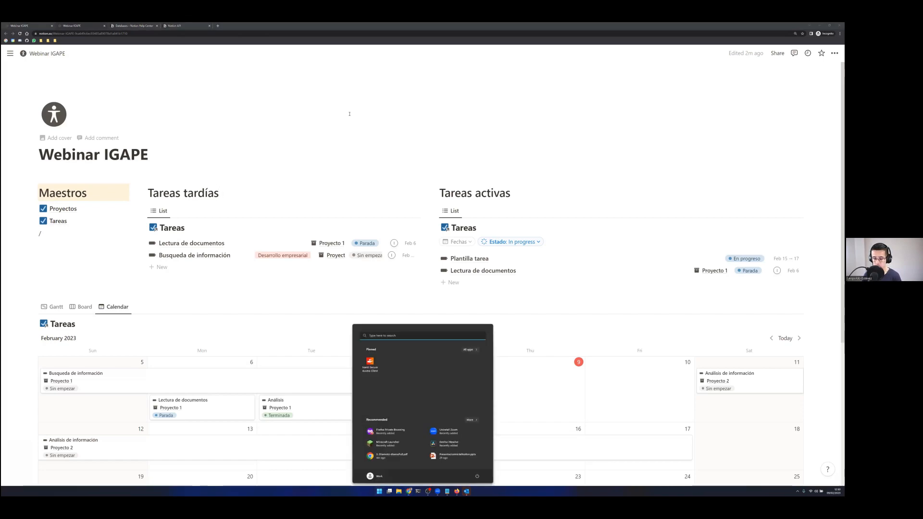
{"action": "type", "text": "not"}
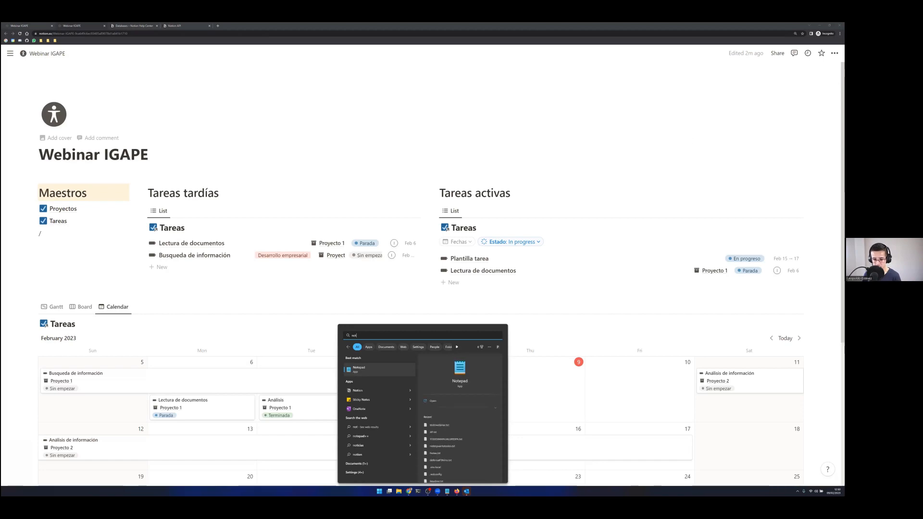
{"action": "left_click", "coordinate": [357, 390]}
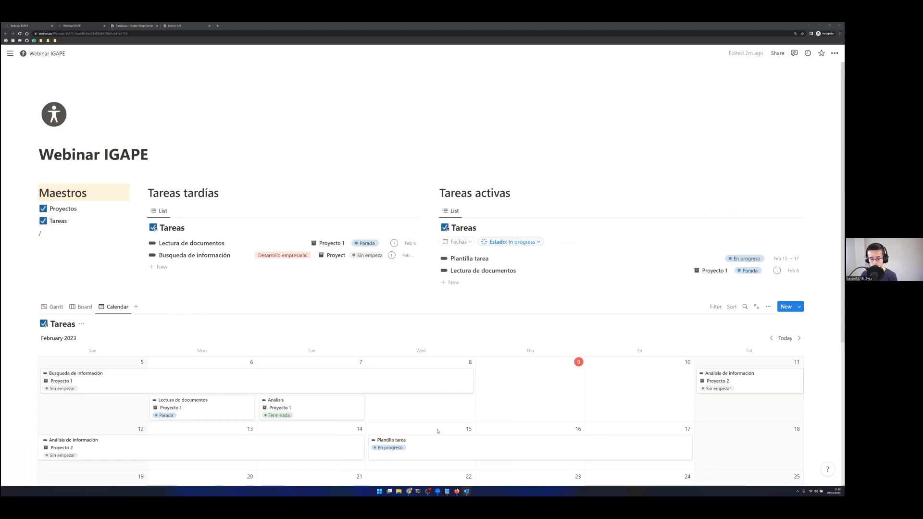
{"action": "mouse_move", "coordinate": [447, 491]}
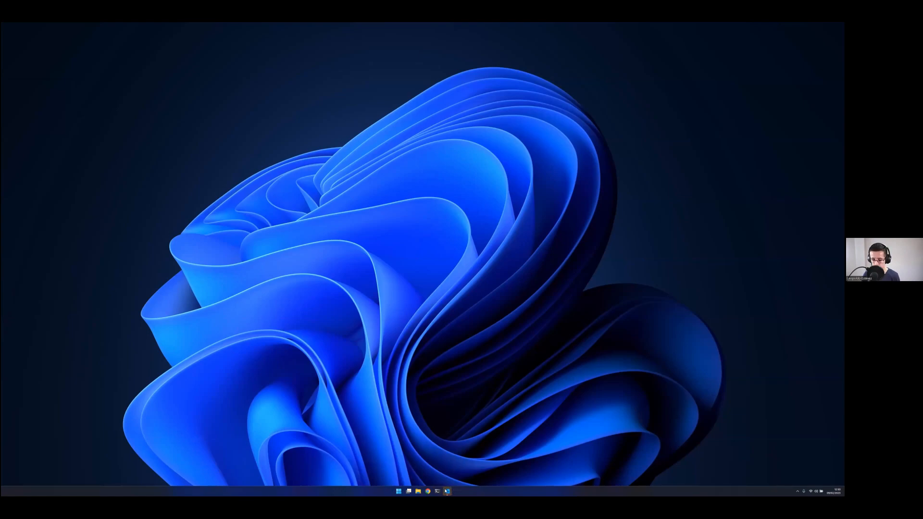
{"action": "left_click", "coordinate": [451, 491]}
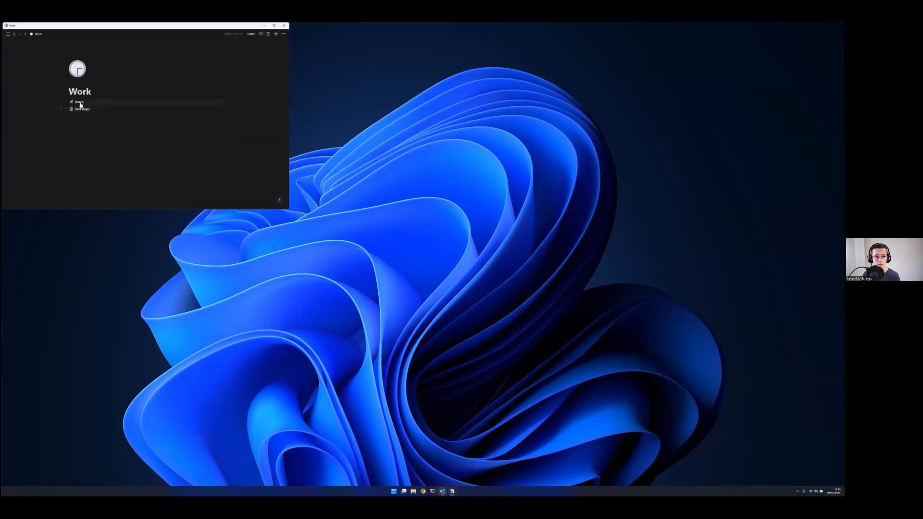
{"action": "left_click", "coordinate": [79, 102]}
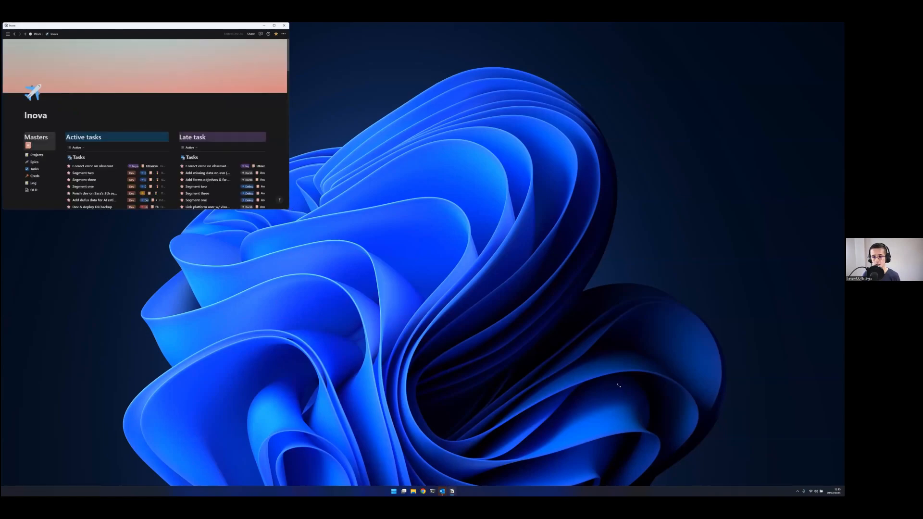
{"action": "left_click_drag", "start_coordinate": [289, 209], "coordinate": [618, 386]}
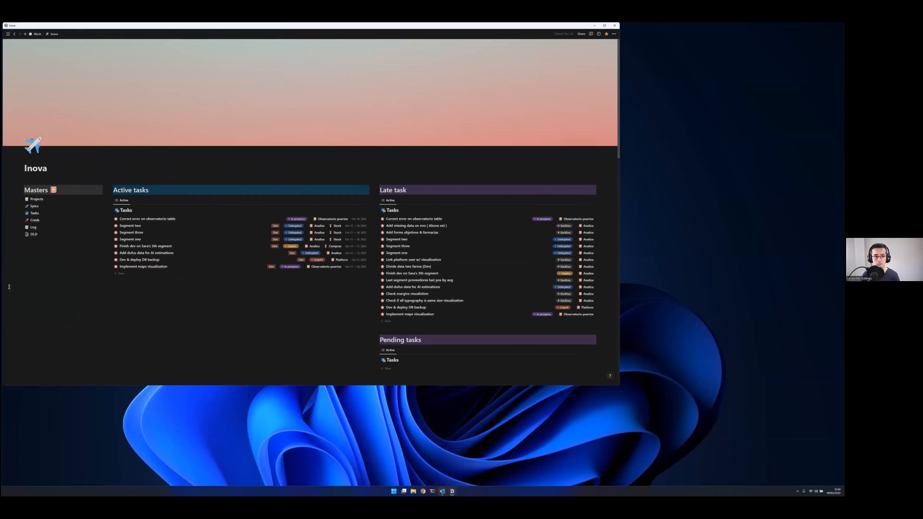
- Open a second tab in the Notion desktop app and switch back to the browser with the Webinar IGAPE dashboard
{"action": "left_click", "coordinate": [25, 34]}
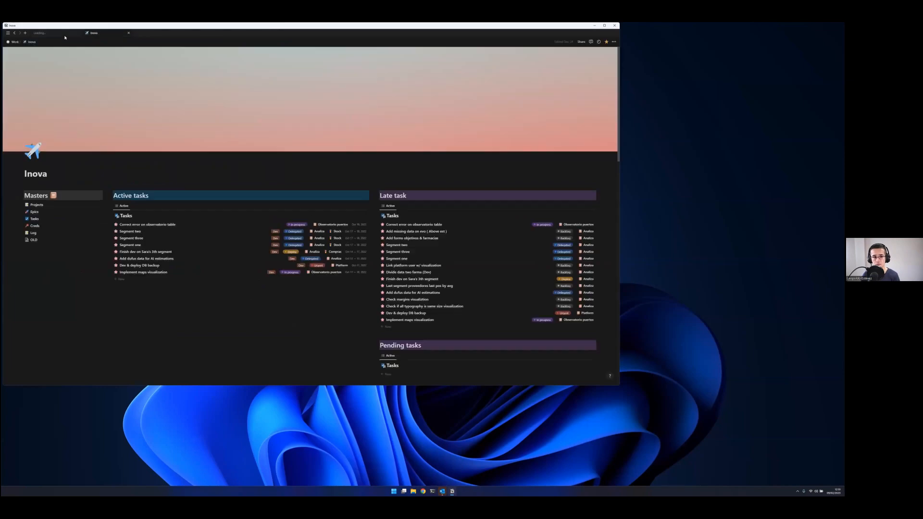
{"action": "left_click", "coordinate": [64, 37]}
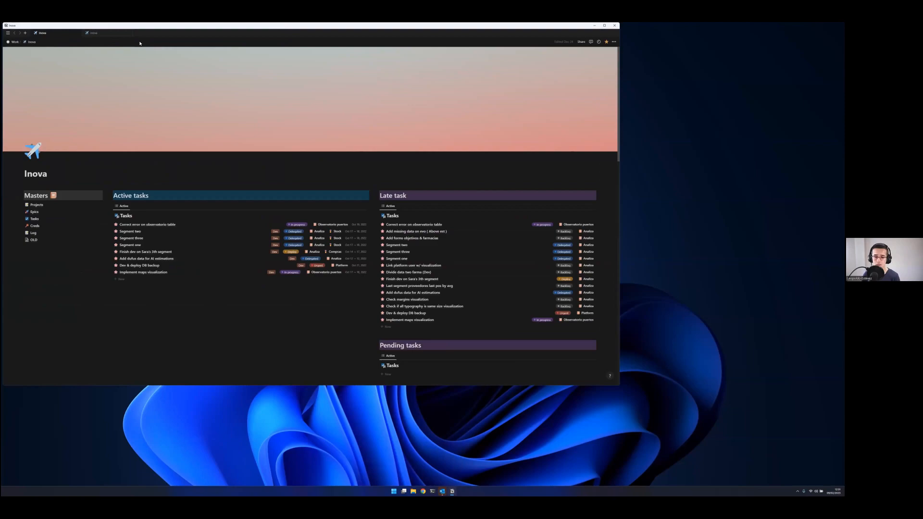
{"action": "key", "text": "ctrl+super+Left"}
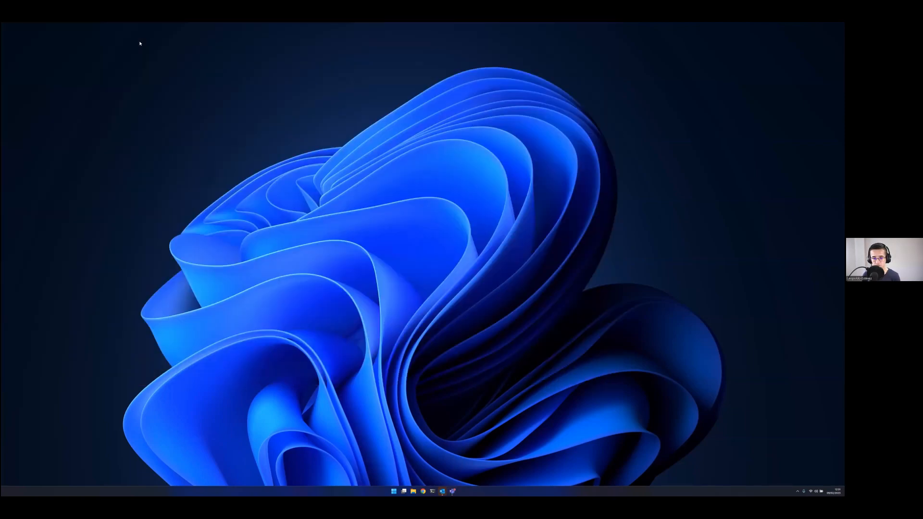
{"action": "key", "text": "ctrl+super+Left"}
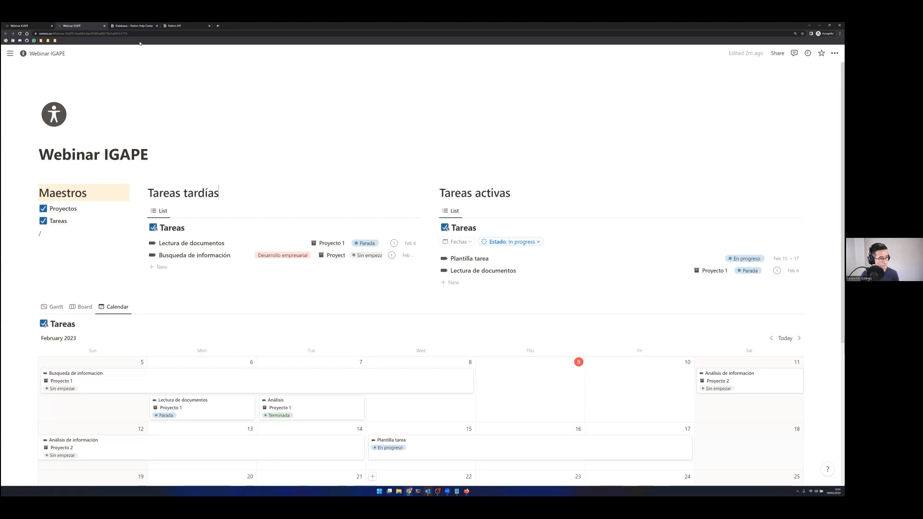
- Bring up the insertable blocks on the line below Tareas under Maestros and look through the embeds down to the synced databases
{"action": "left_click", "coordinate": [55, 230]}
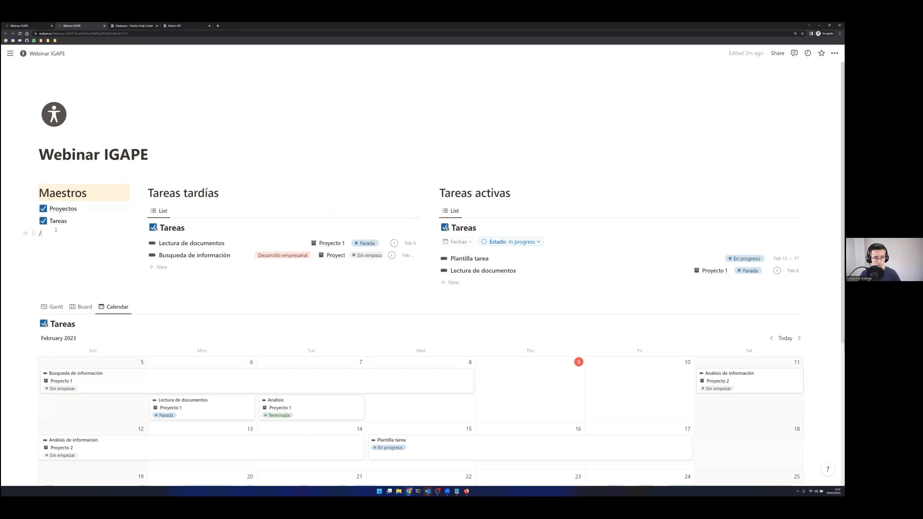
{"action": "key", "text": "BackSpace"}
{"action": "type", "text": "/"}
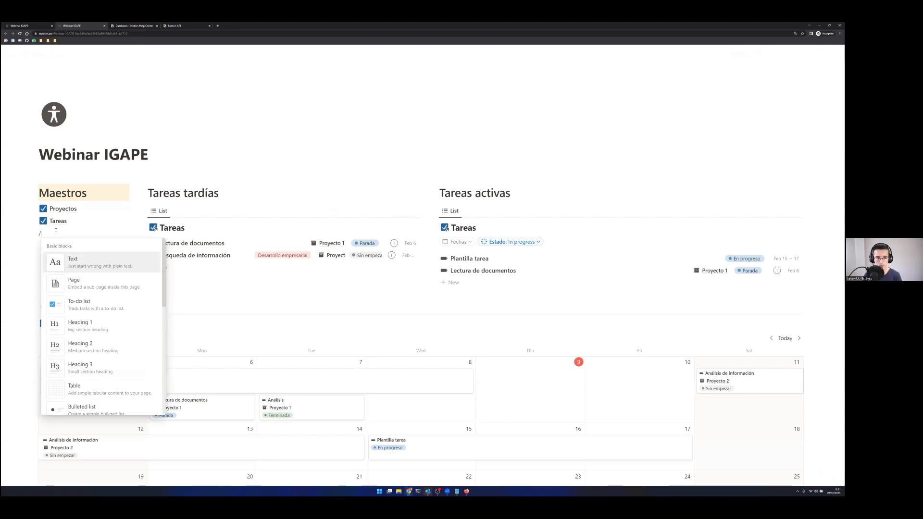
{"action": "scroll", "coordinate": [96, 346], "scroll_direction": "down", "scroll_amount": 10}
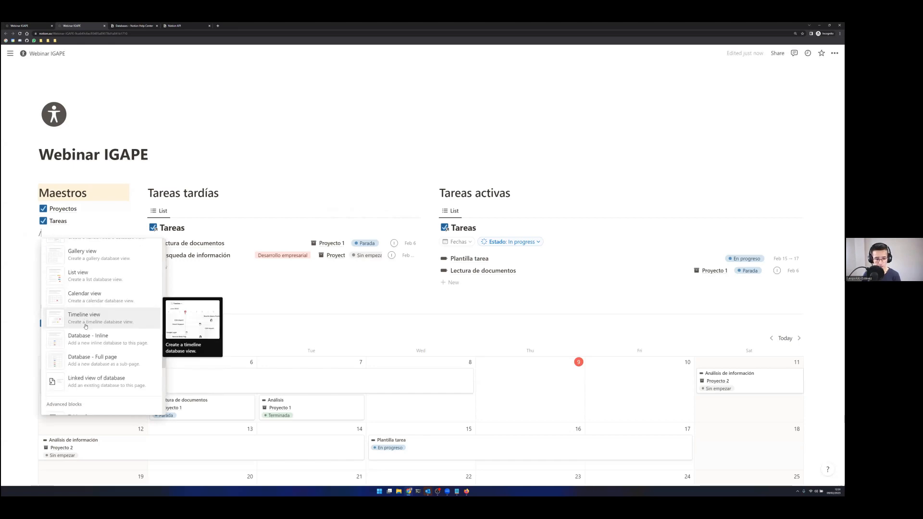
{"action": "scroll", "coordinate": [86, 328], "scroll_direction": "down", "scroll_amount": 5}
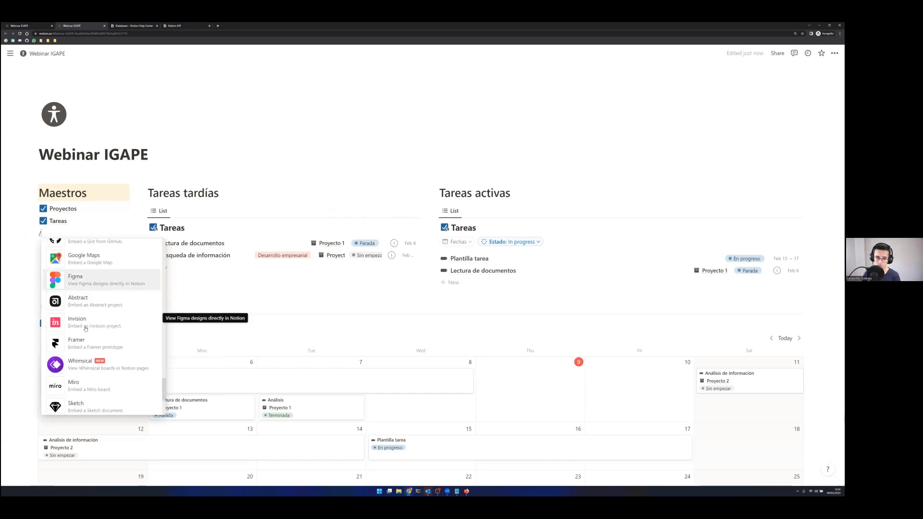
{"action": "scroll", "coordinate": [91, 329], "scroll_direction": "down", "scroll_amount": 6}
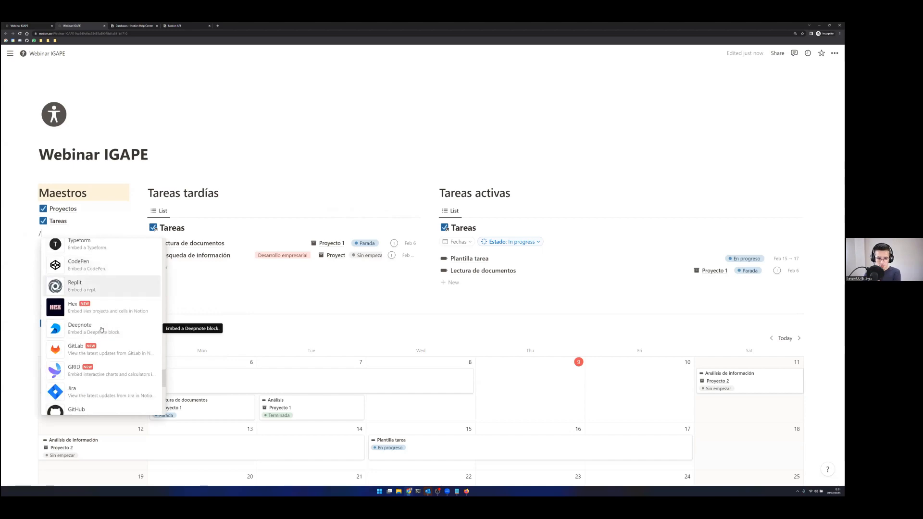
{"action": "scroll", "coordinate": [96, 307], "scroll_direction": "down", "scroll_amount": 3}
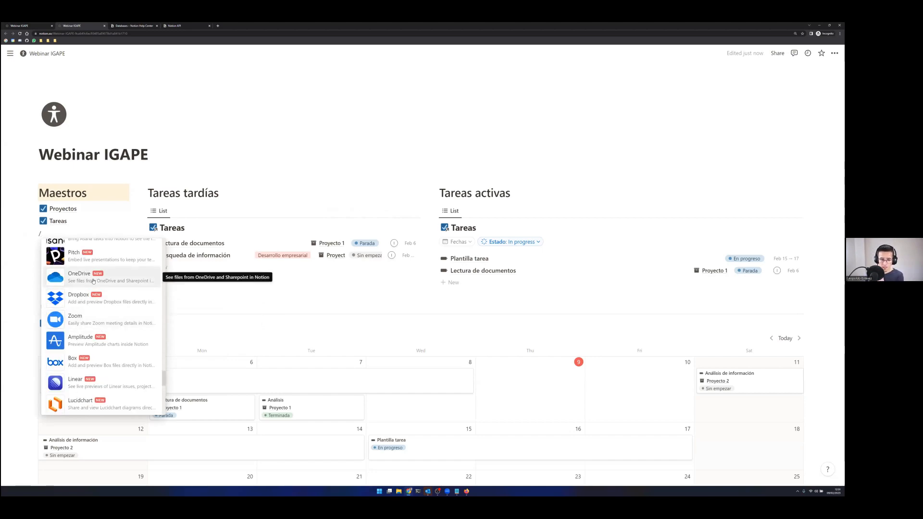
{"action": "scroll", "coordinate": [94, 282], "scroll_direction": "down", "scroll_amount": 3}
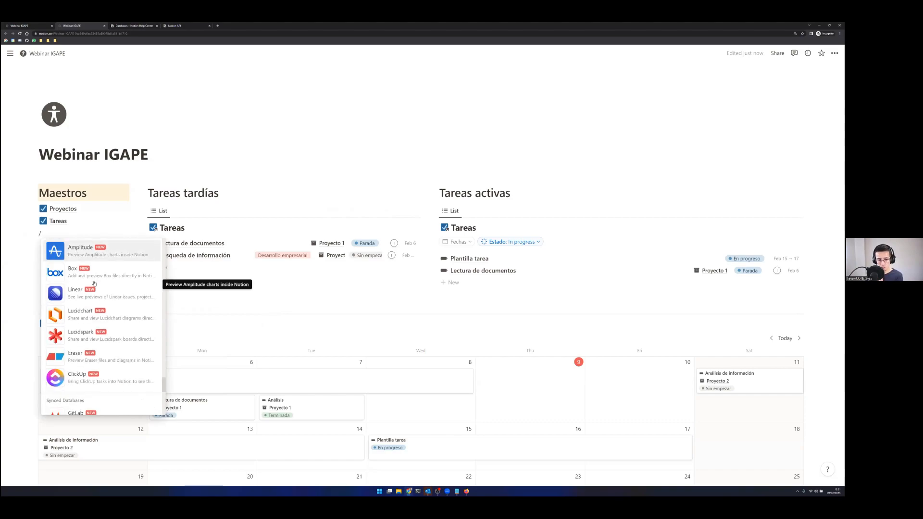
{"action": "scroll", "coordinate": [95, 283], "scroll_direction": "down", "scroll_amount": 2}
{"action": "scroll", "coordinate": [94, 284], "scroll_direction": "down", "scroll_amount": 3}
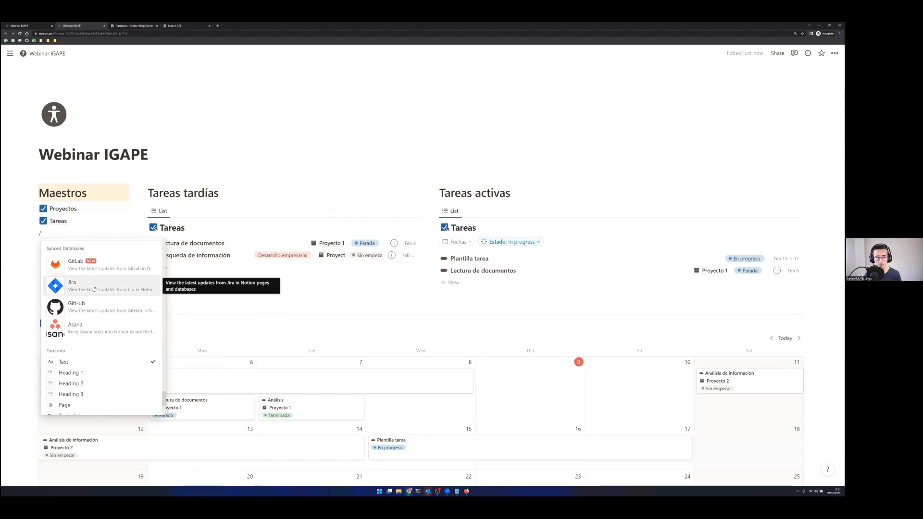
- Look back over the integration embeds from ClickUp up to Google Drive and the generic Embed block
{"action": "scroll", "coordinate": [86, 317], "scroll_direction": "up", "scroll_amount": 2}
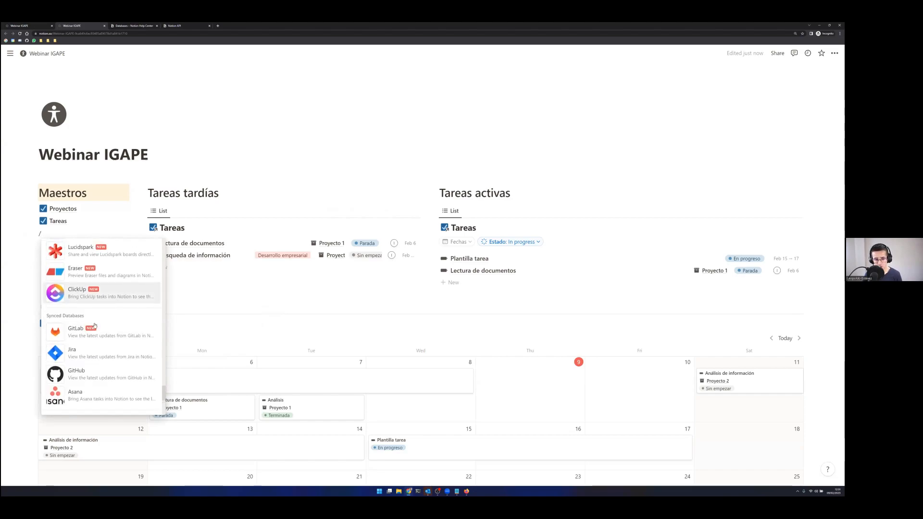
{"action": "scroll", "coordinate": [91, 322], "scroll_direction": "up", "scroll_amount": 2}
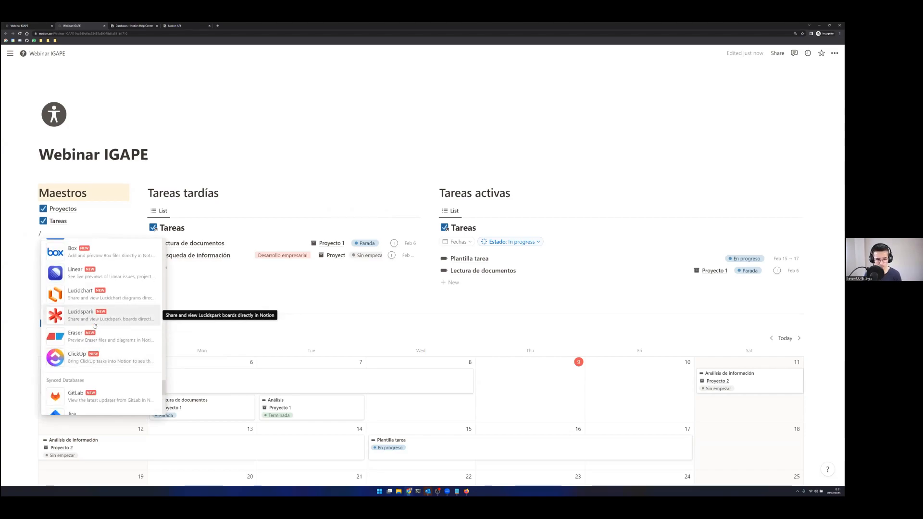
{"action": "scroll", "coordinate": [94, 325], "scroll_direction": "up", "scroll_amount": 5}
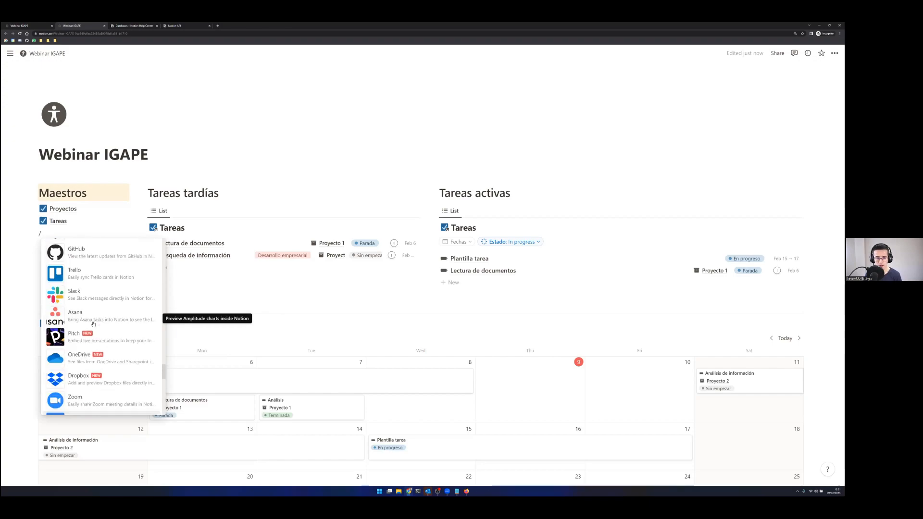
{"action": "scroll", "coordinate": [93, 324], "scroll_direction": "up", "scroll_amount": 3}
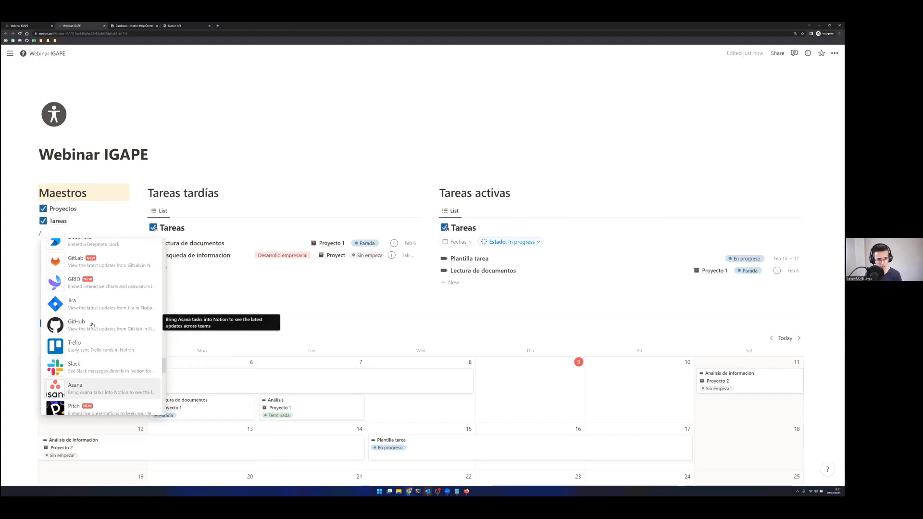
{"action": "scroll", "coordinate": [92, 326], "scroll_direction": "up", "scroll_amount": 5}
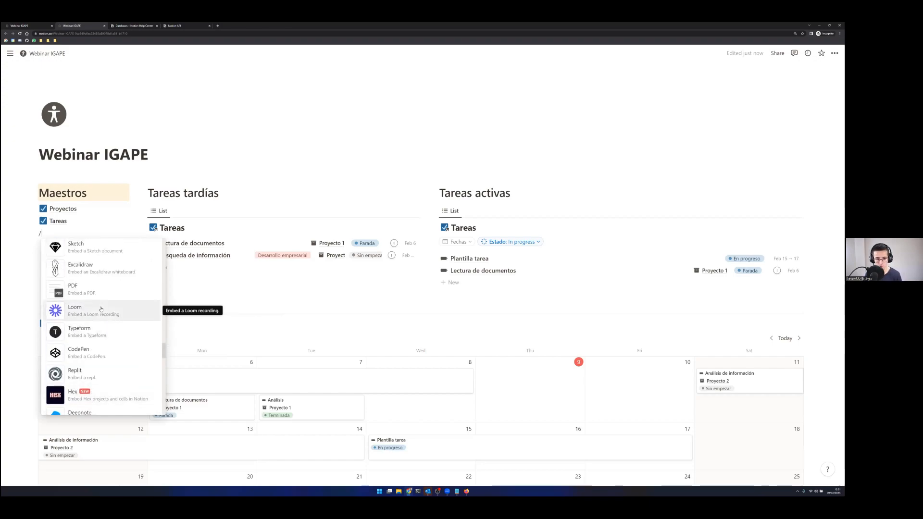
{"action": "scroll", "coordinate": [112, 309], "scroll_direction": "up", "scroll_amount": 5}
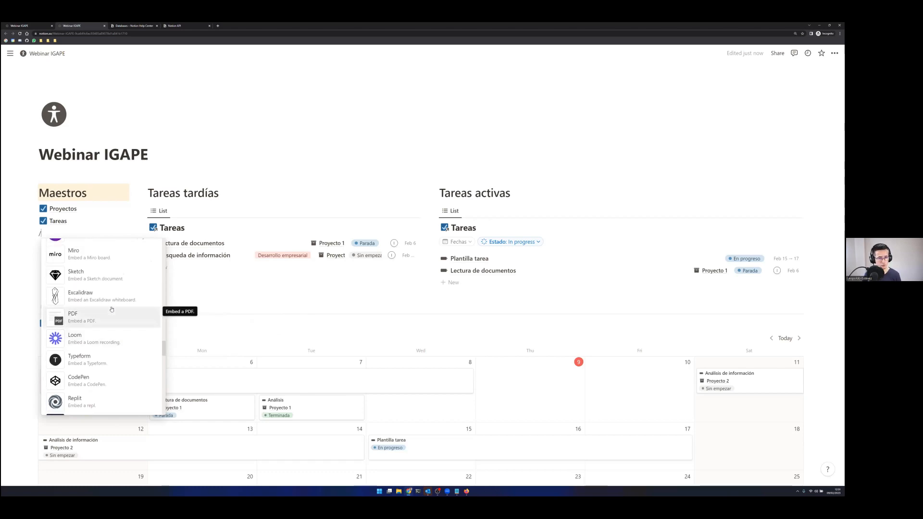
{"action": "scroll", "coordinate": [112, 309], "scroll_direction": "up", "scroll_amount": 6}
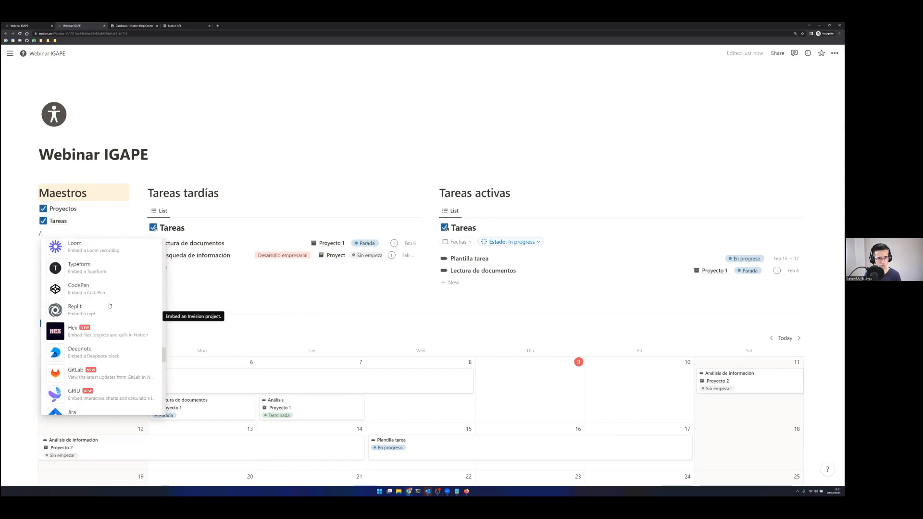
{"action": "scroll", "coordinate": [109, 305], "scroll_direction": "down", "scroll_amount": 4}
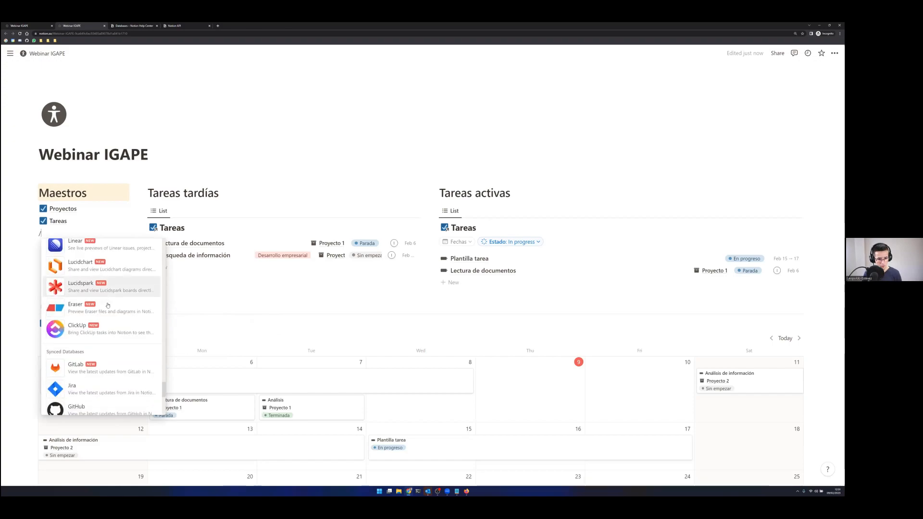
{"action": "scroll", "coordinate": [108, 305], "scroll_direction": "up", "scroll_amount": 8}
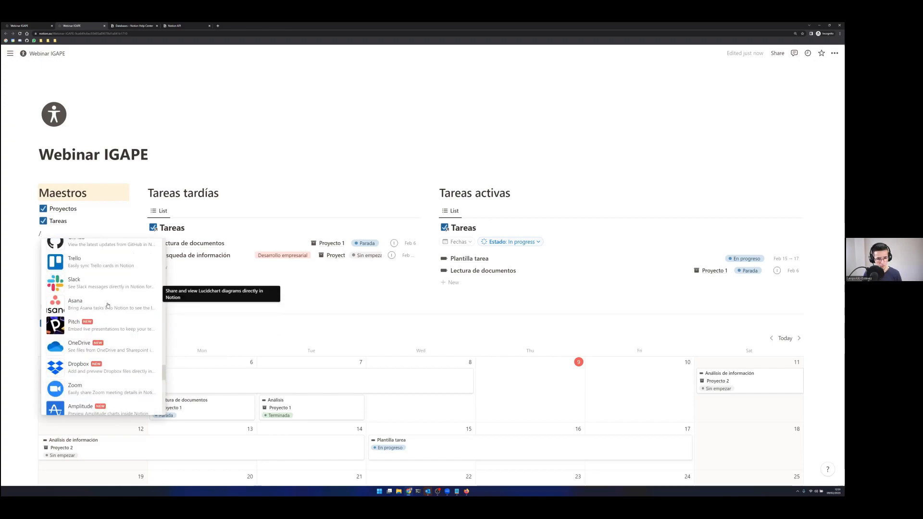
{"action": "scroll", "coordinate": [108, 305], "scroll_direction": "up", "scroll_amount": 3}
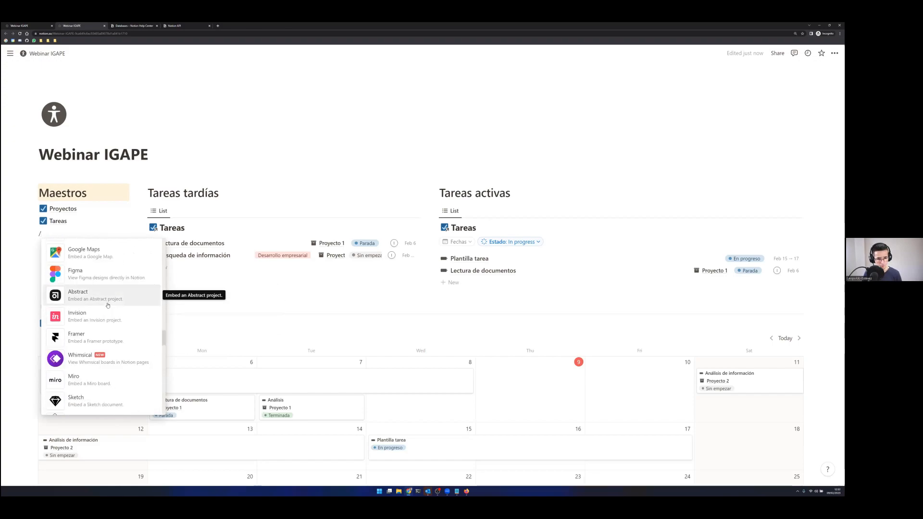
{"action": "scroll", "coordinate": [107, 306], "scroll_direction": "up", "scroll_amount": 4}
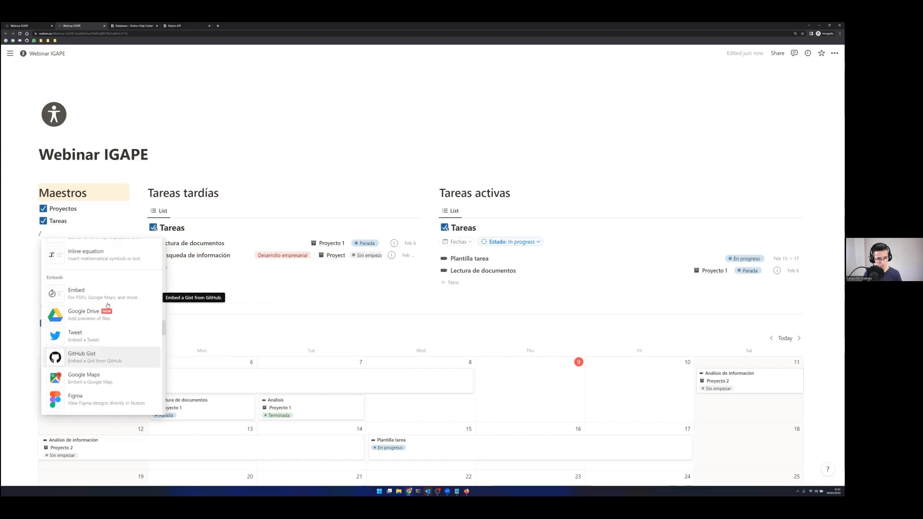
- Examine the available embeds from Figma and Miro through OneDrive and Lucidspark to the synced databases
{"action": "scroll", "coordinate": [108, 306], "scroll_direction": "down", "scroll_amount": 6}
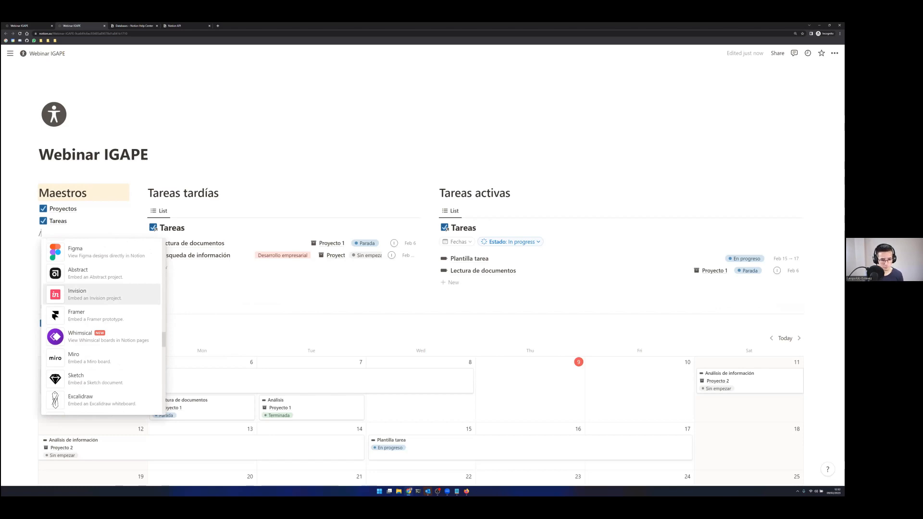
{"action": "scroll", "coordinate": [106, 303], "scroll_direction": "down", "scroll_amount": 3}
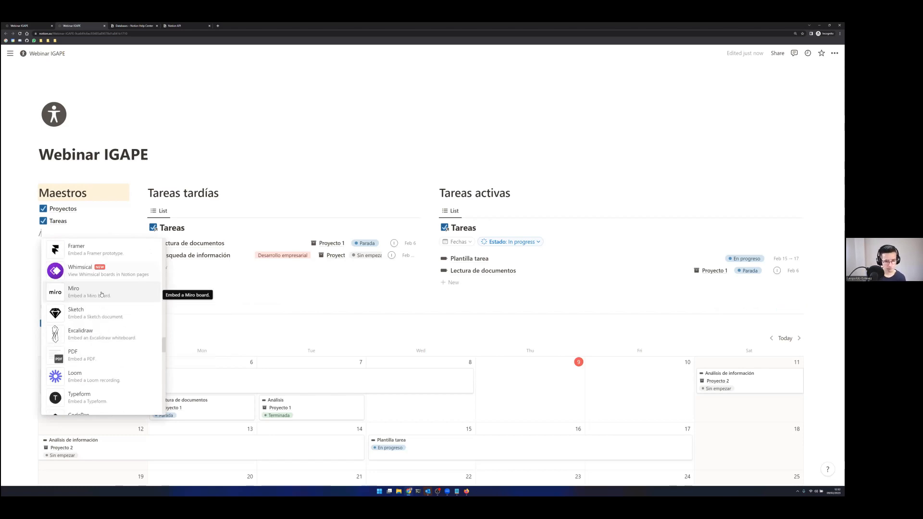
{"action": "scroll", "coordinate": [103, 294], "scroll_direction": "down", "scroll_amount": 3}
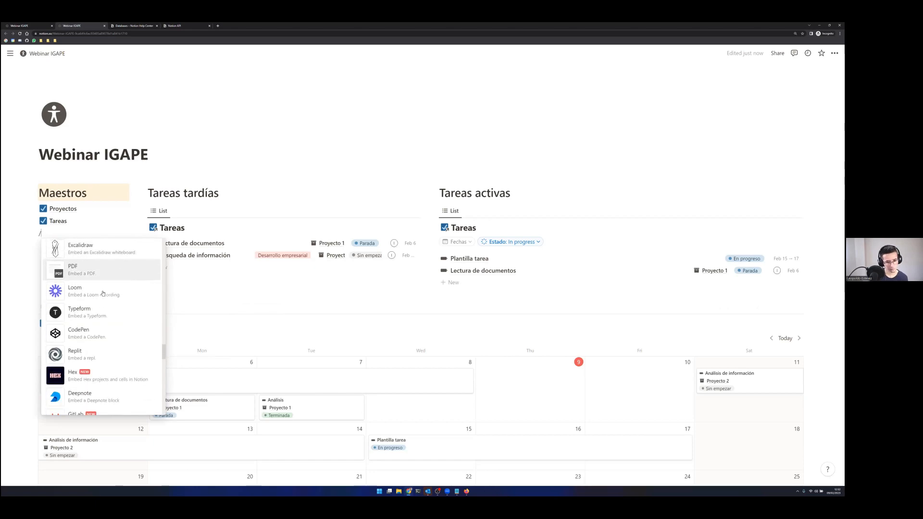
{"action": "scroll", "coordinate": [101, 295], "scroll_direction": "down", "scroll_amount": 3}
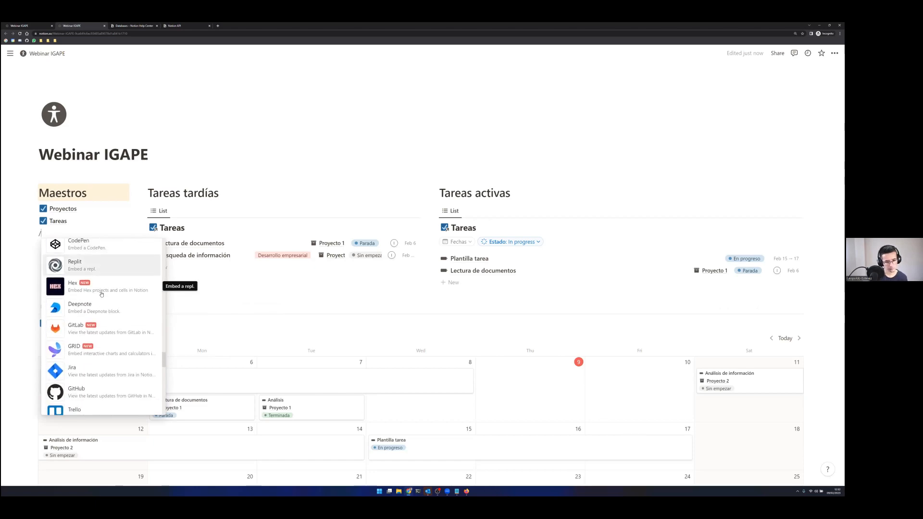
{"action": "scroll", "coordinate": [102, 296], "scroll_direction": "down", "scroll_amount": 3}
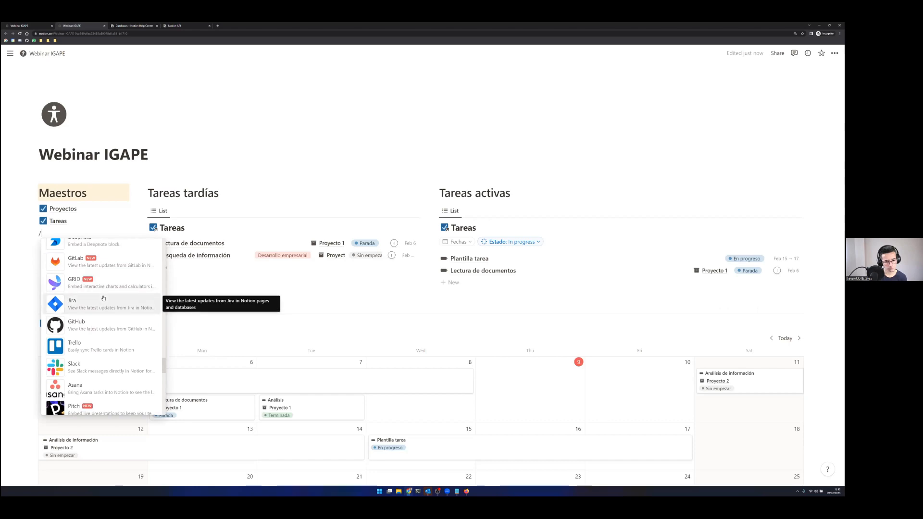
{"action": "scroll", "coordinate": [103, 298], "scroll_direction": "down", "scroll_amount": 1}
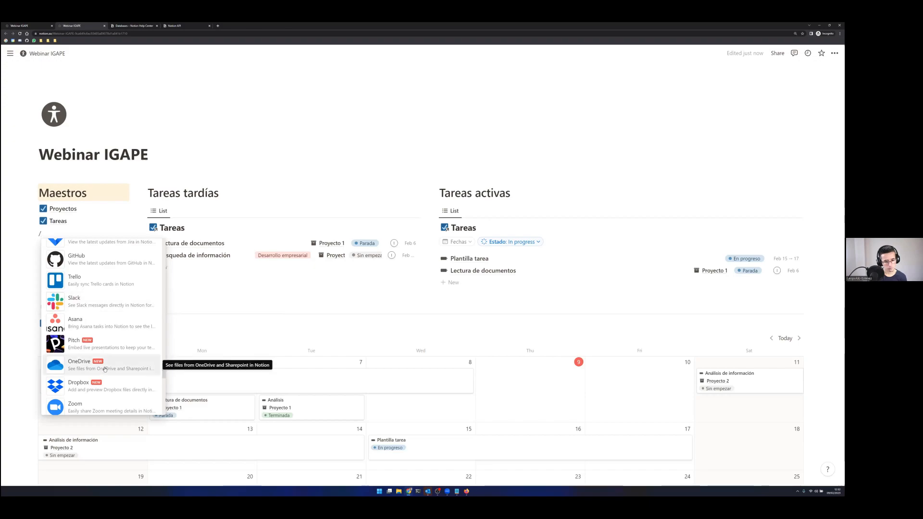
{"action": "scroll", "coordinate": [105, 368], "scroll_direction": "down", "scroll_amount": 2}
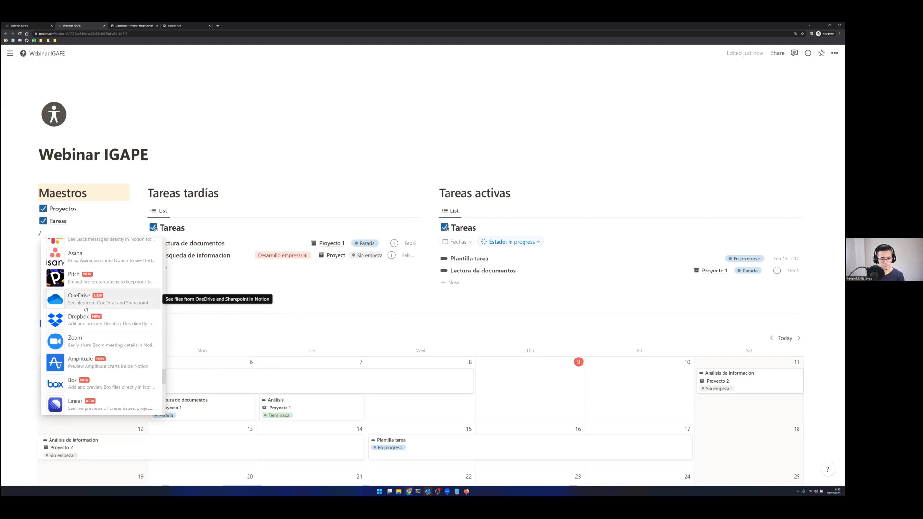
{"action": "scroll", "coordinate": [85, 308], "scroll_direction": "down", "scroll_amount": 3}
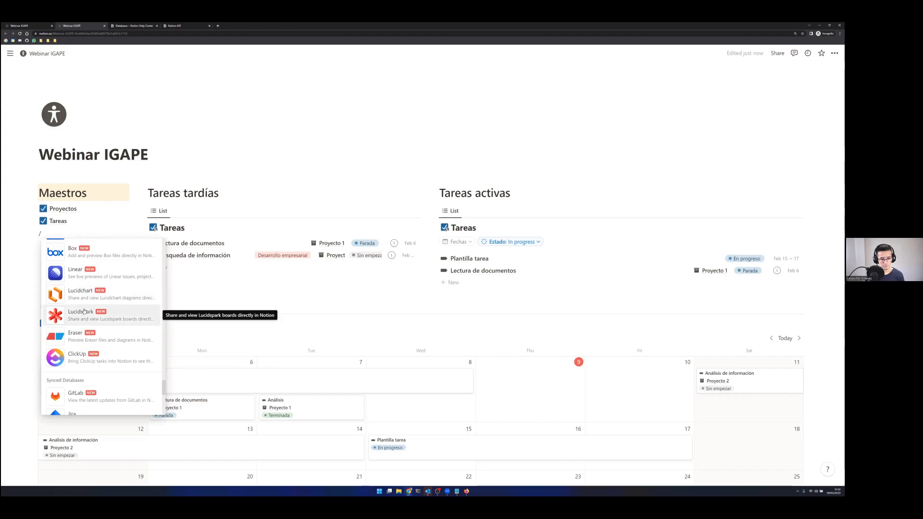
{"action": "scroll", "coordinate": [84, 312], "scroll_direction": "down", "scroll_amount": 2}
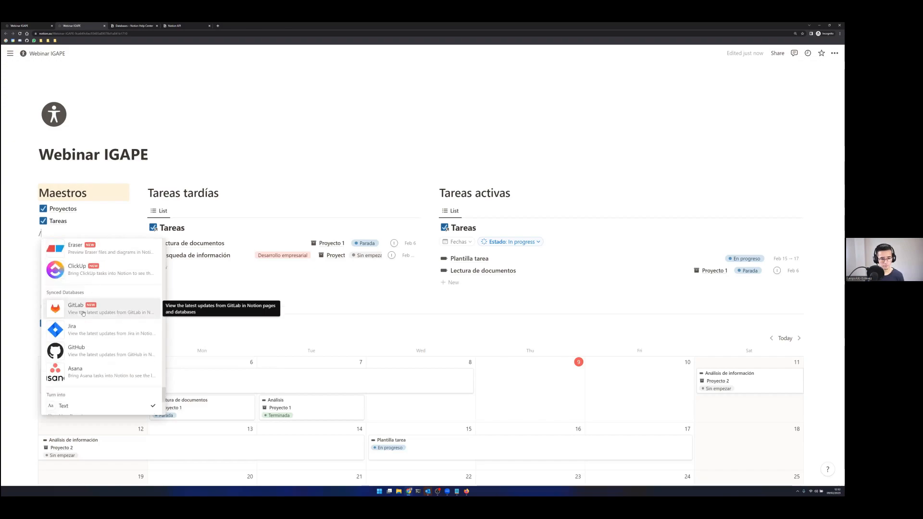
{"action": "scroll", "coordinate": [82, 312], "scroll_direction": "down", "scroll_amount": 6}
- Review the integrations between Framer and OneDrive once more and dismiss the block list without inserting anything
{"action": "scroll", "coordinate": [83, 312], "scroll_direction": "up", "scroll_amount": 5}
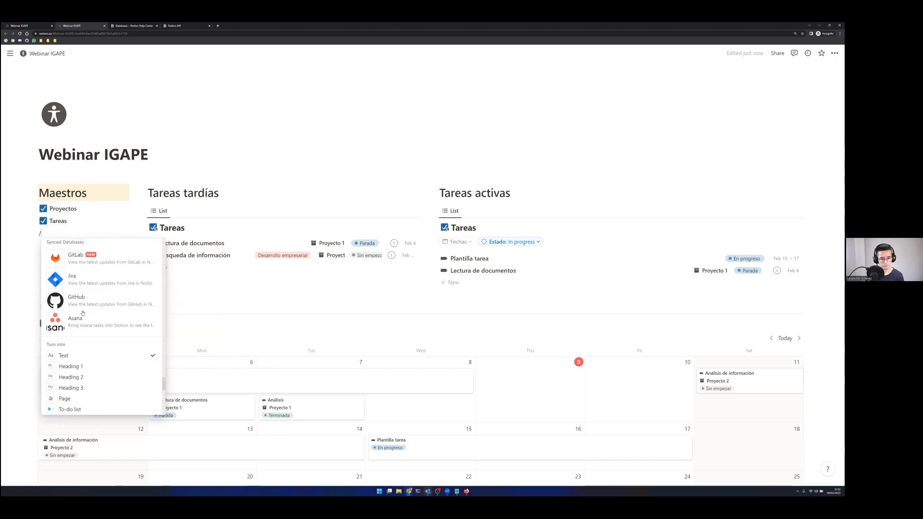
{"action": "scroll", "coordinate": [83, 312], "scroll_direction": "up", "scroll_amount": 10}
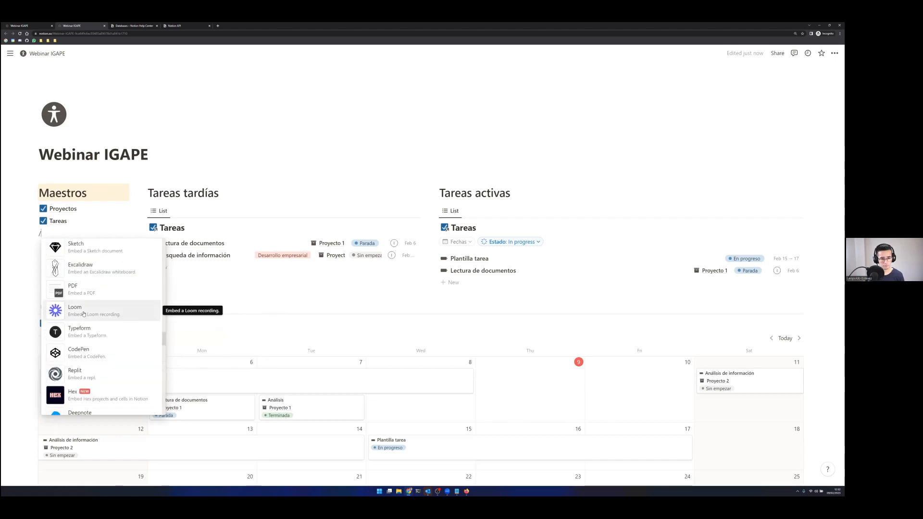
{"action": "scroll", "coordinate": [84, 314], "scroll_direction": "down", "scroll_amount": 3}
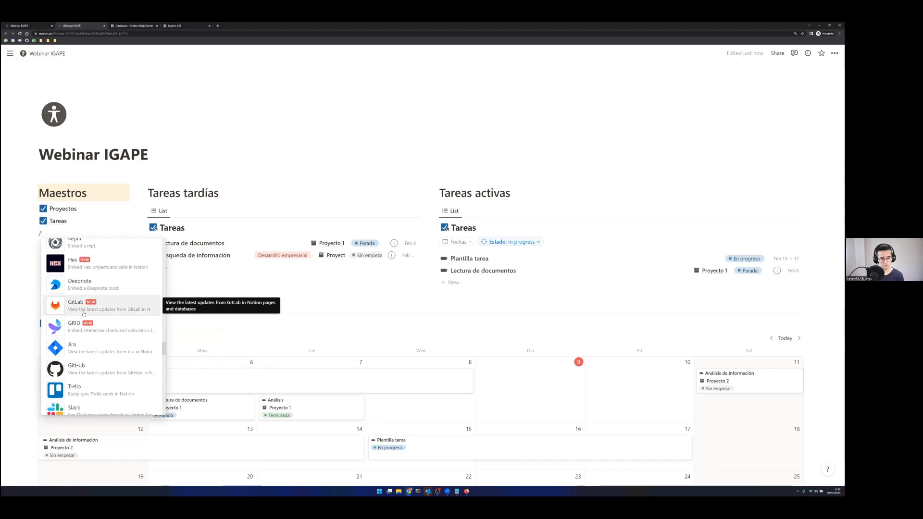
{"action": "scroll", "coordinate": [84, 314], "scroll_direction": "down", "scroll_amount": 3}
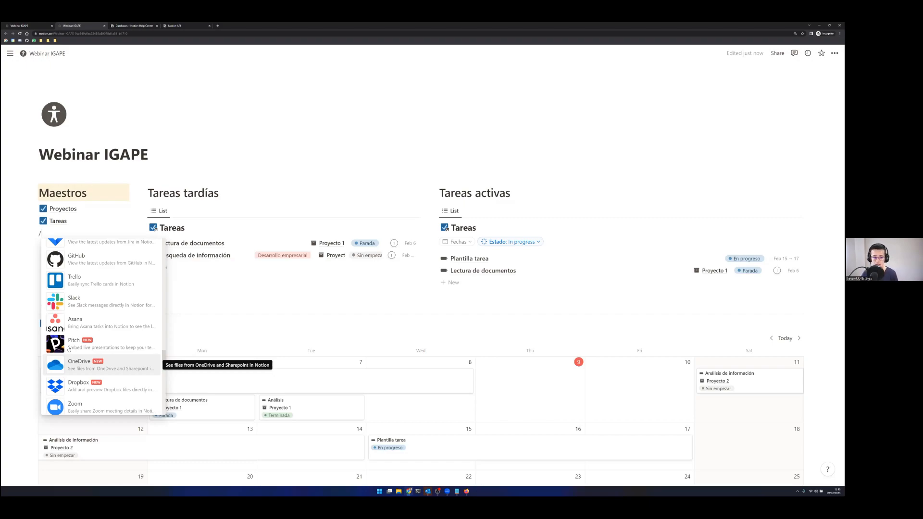
{"action": "scroll", "coordinate": [76, 335], "scroll_direction": "up", "scroll_amount": 4}
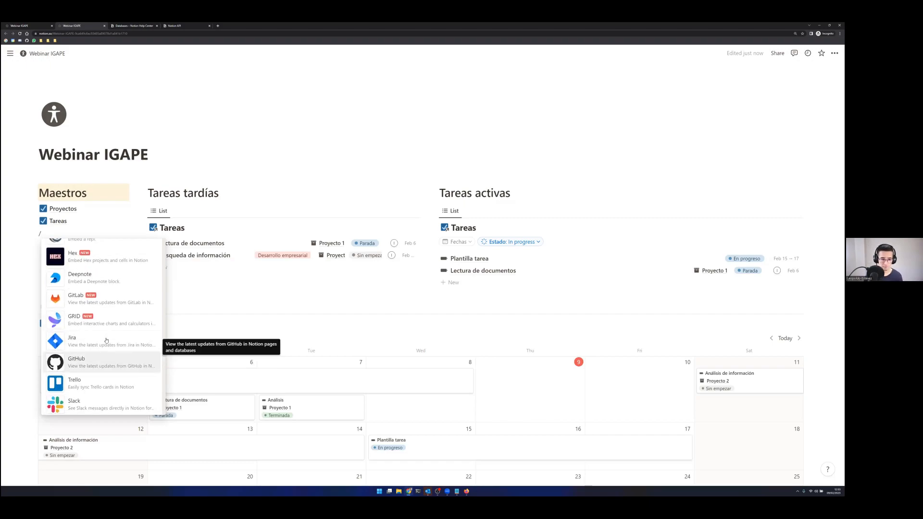
{"action": "scroll", "coordinate": [107, 340], "scroll_direction": "up", "scroll_amount": 2}
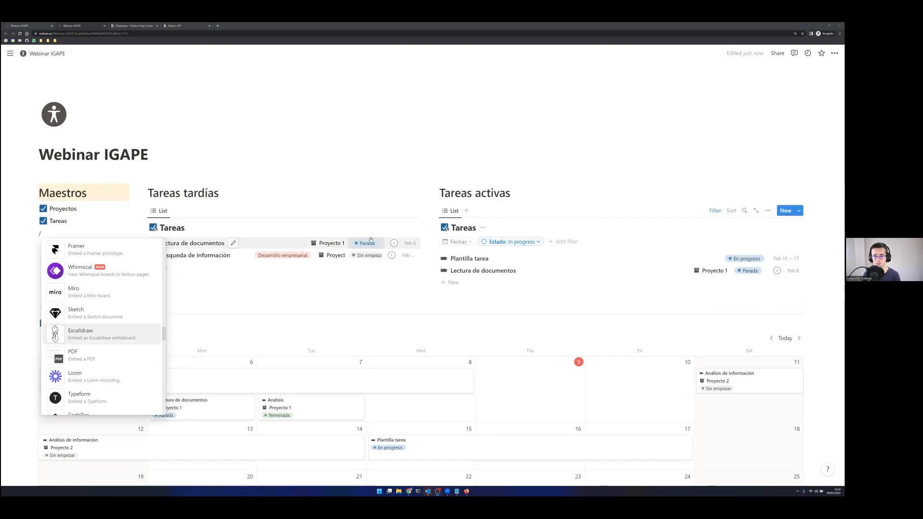
{"action": "left_click", "coordinate": [117, 229]}
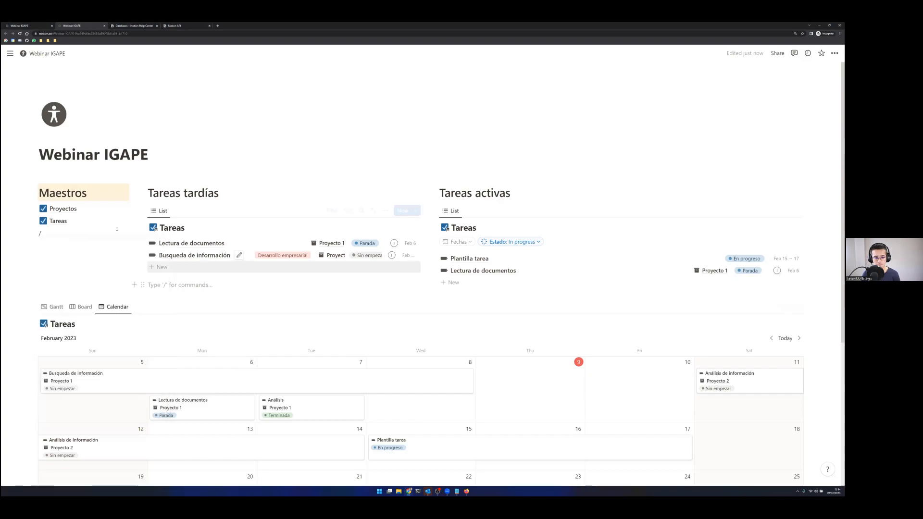
- Open the Tareas database and set its Plantilla tarea template to repeat every month, saving the schedule
{"action": "left_click", "coordinate": [65, 225]}
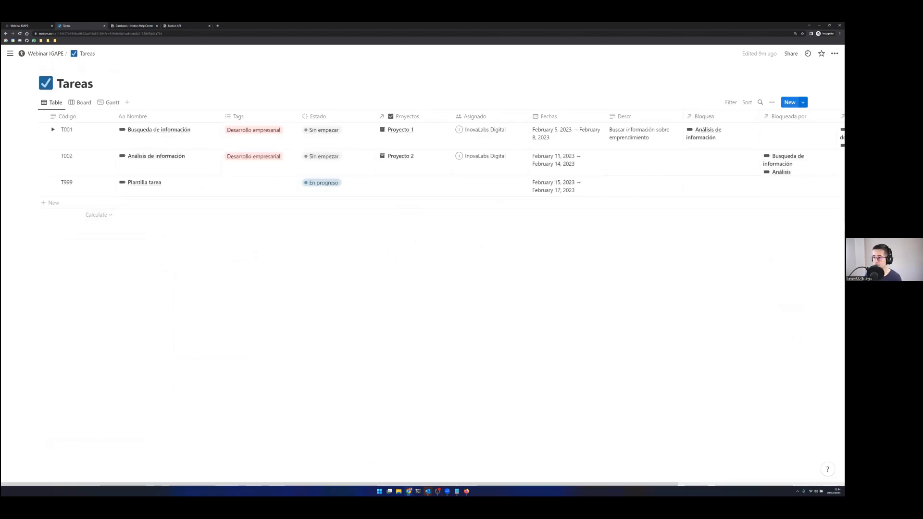
{"action": "left_click", "coordinate": [803, 102]}
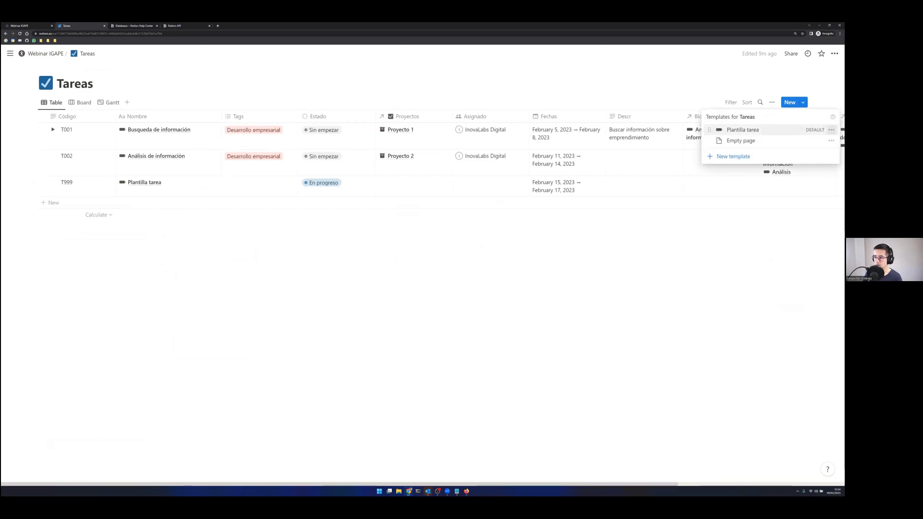
{"action": "left_click", "coordinate": [831, 130]}
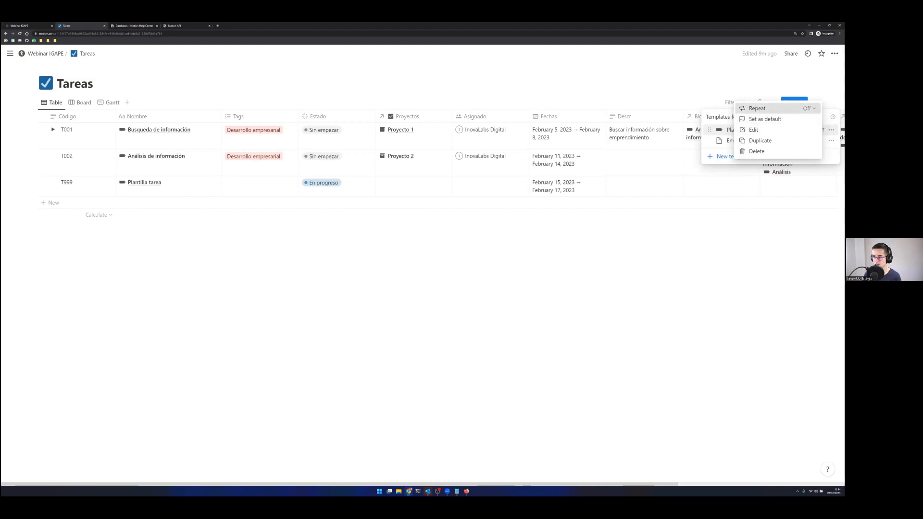
{"action": "left_click", "coordinate": [764, 108]}
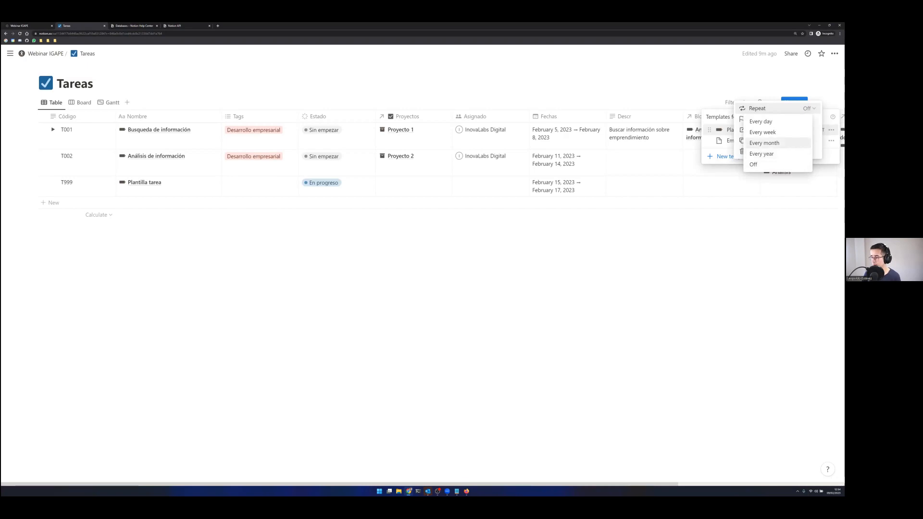
{"action": "left_click", "coordinate": [764, 143]}
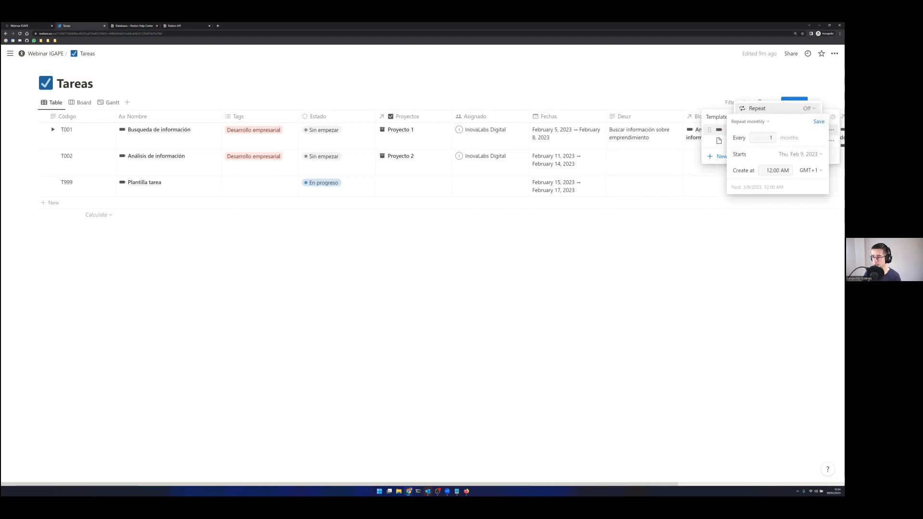
{"action": "left_click", "coordinate": [818, 121]}
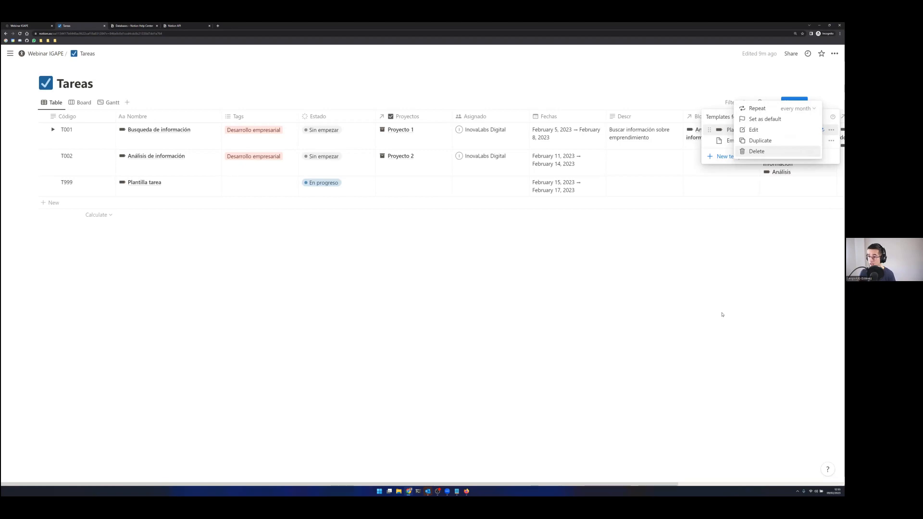
{"action": "left_click", "coordinate": [683, 295]}
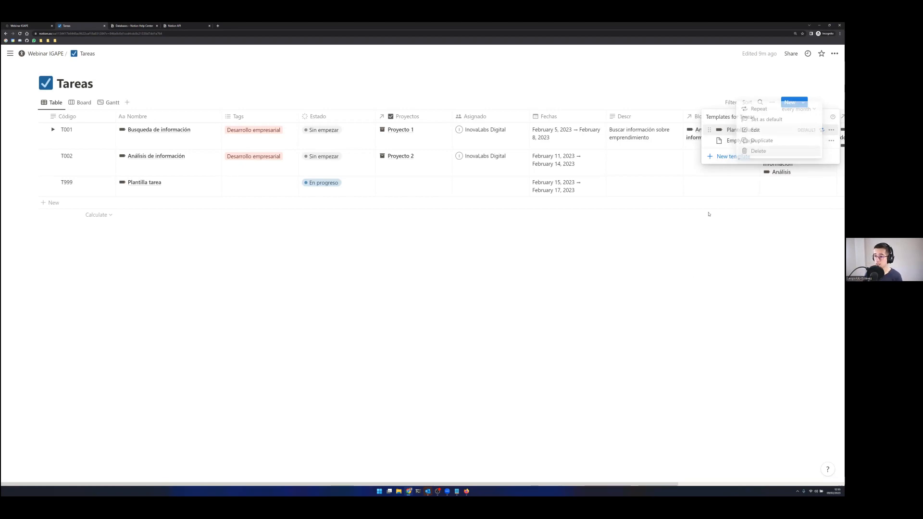
{"action": "left_click", "coordinate": [831, 130]}
{"action": "left_click", "coordinate": [753, 129]}
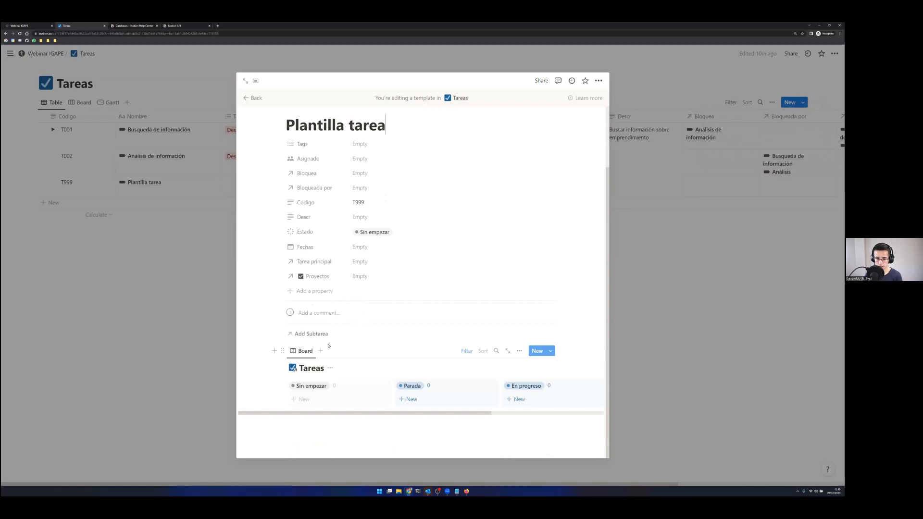
{"action": "left_click", "coordinate": [295, 425]}
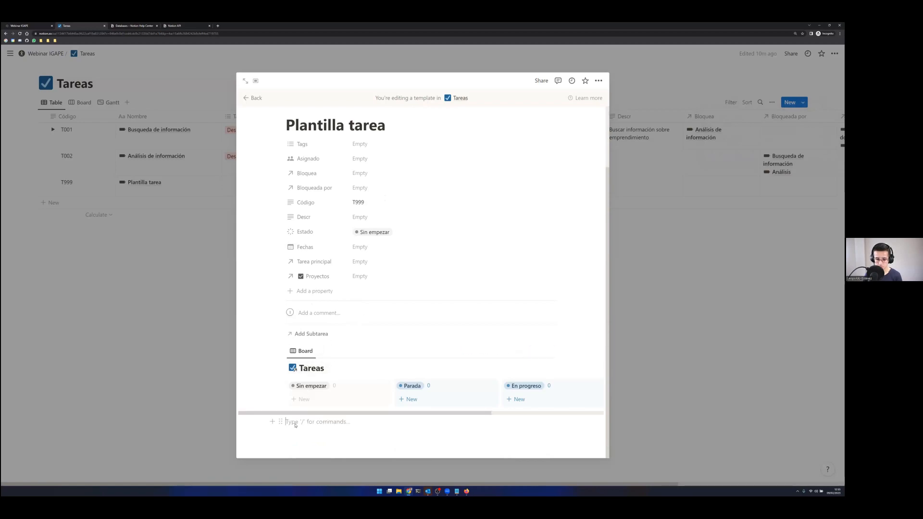
{"action": "type", "text": "@"}
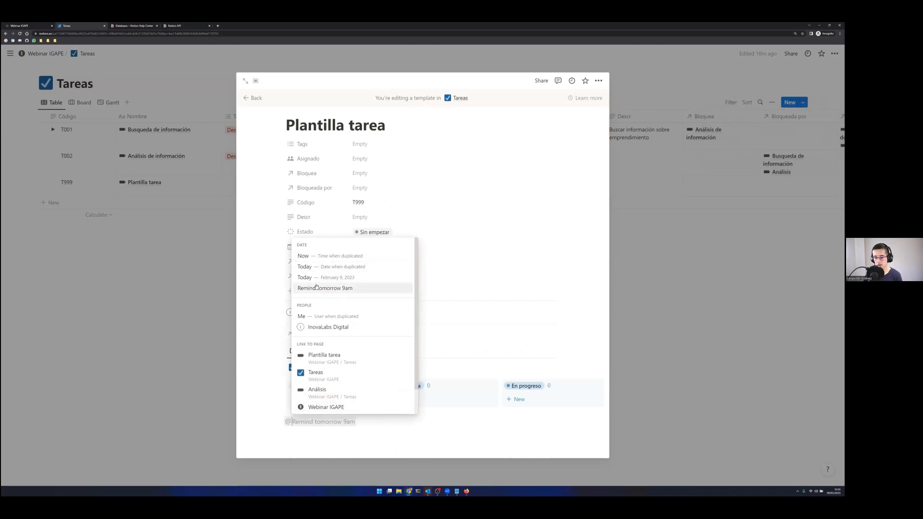
{"action": "scroll", "coordinate": [322, 270], "scroll_direction": "down", "scroll_amount": 2}
{"action": "key", "text": "Escape"}
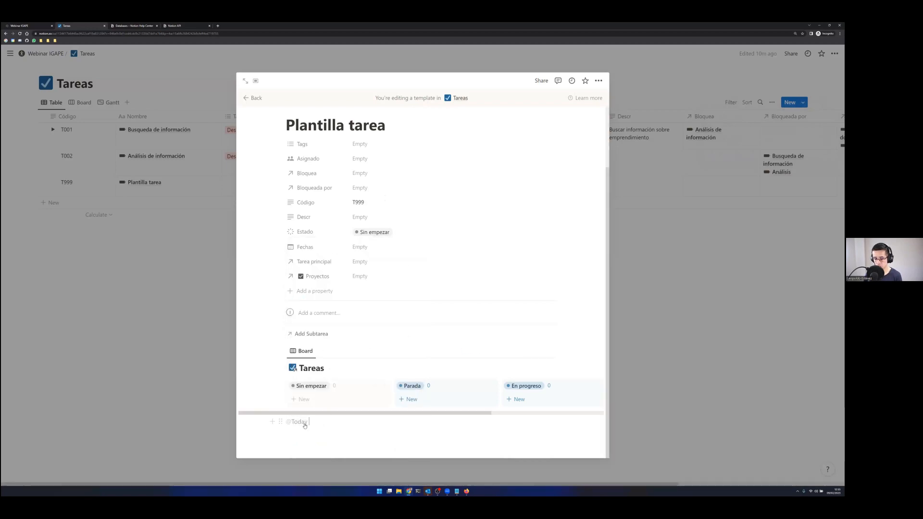
{"action": "mouse_move", "coordinate": [304, 425]}
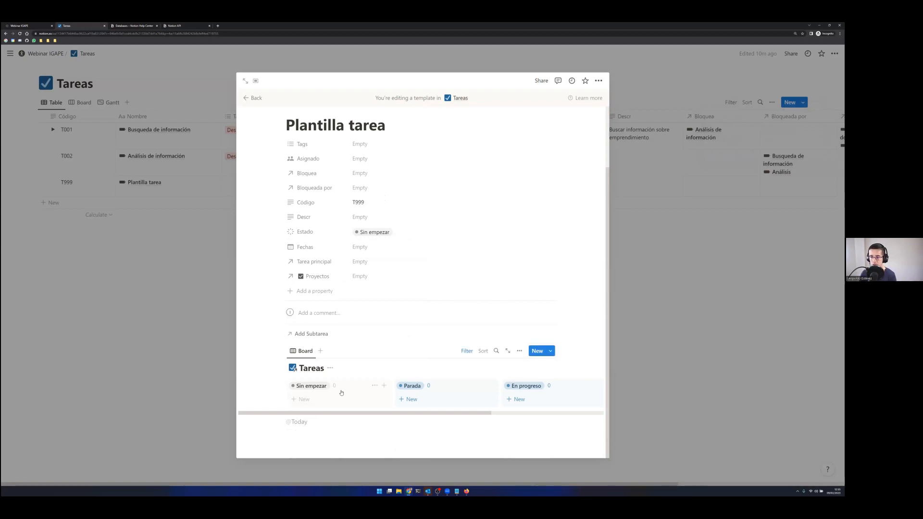
{"action": "left_click", "coordinate": [198, 335]}
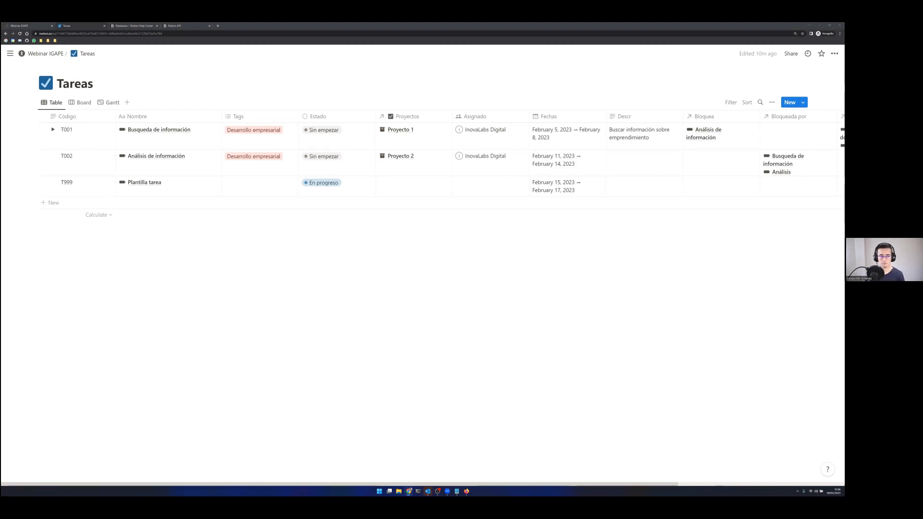
- Return to the Webinar IGAPE page and reveal the workspace's page navigation
{"action": "left_click", "coordinate": [57, 53]}
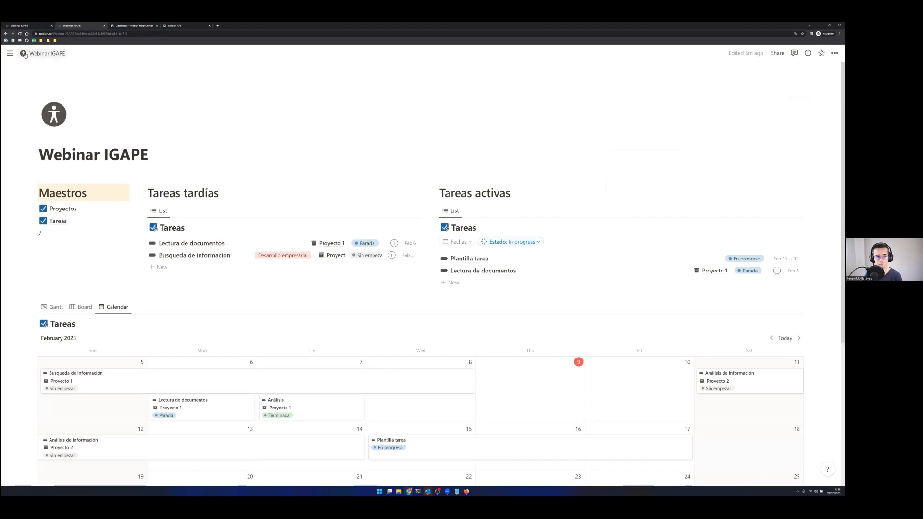
{"action": "mouse_move", "coordinate": [11, 56]}
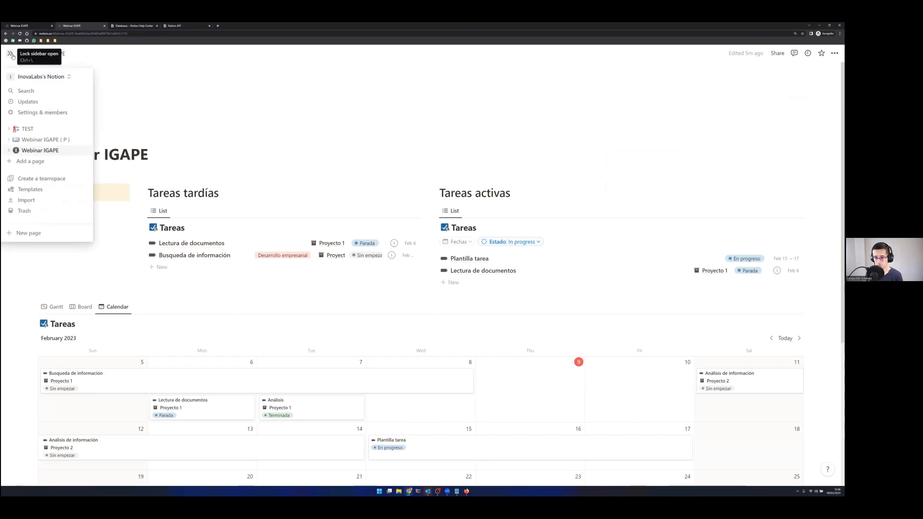